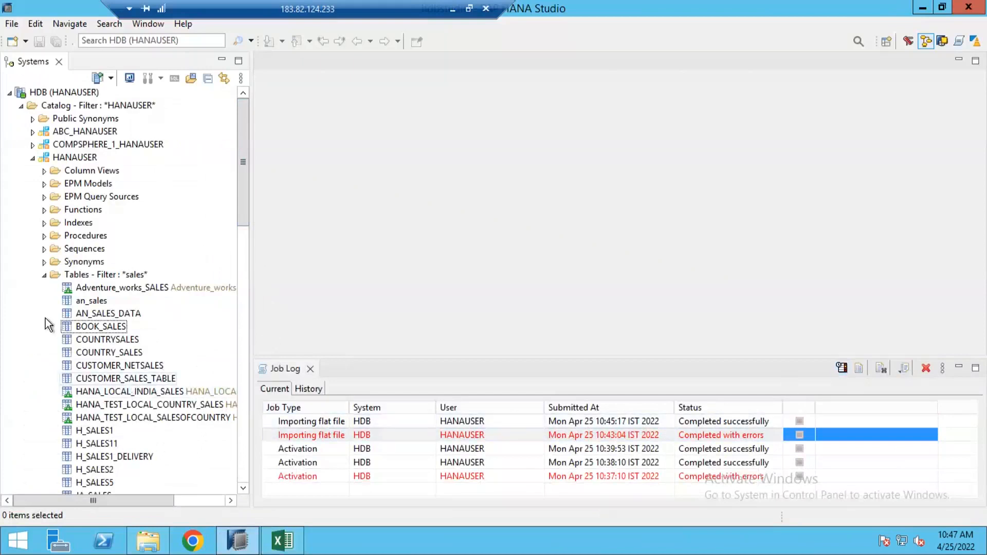
Open the content of the H_SALES5 table in the HANAUSER schema.
left_click(96, 327)
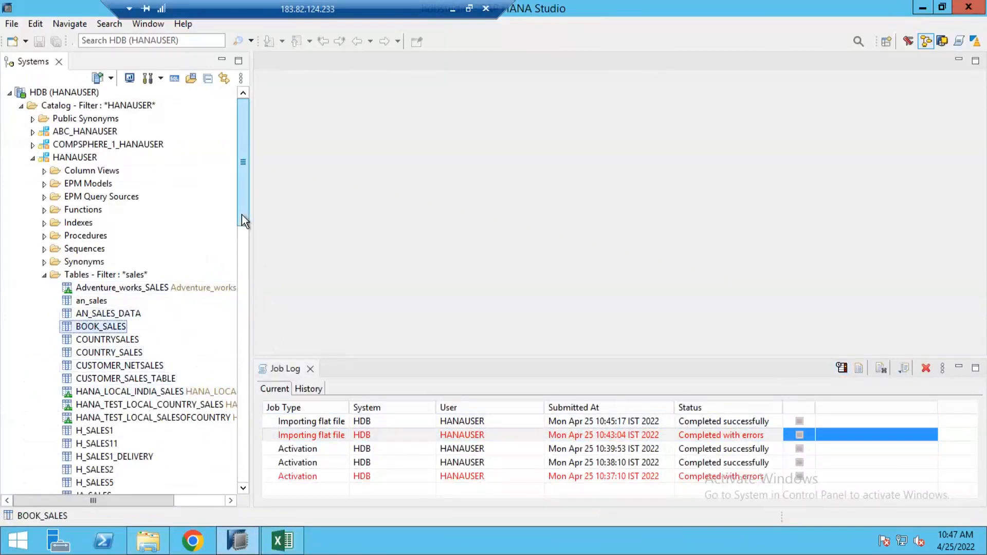
left_click_drag(242, 215, 241, 232)
scroll(241, 232, "down", 1)
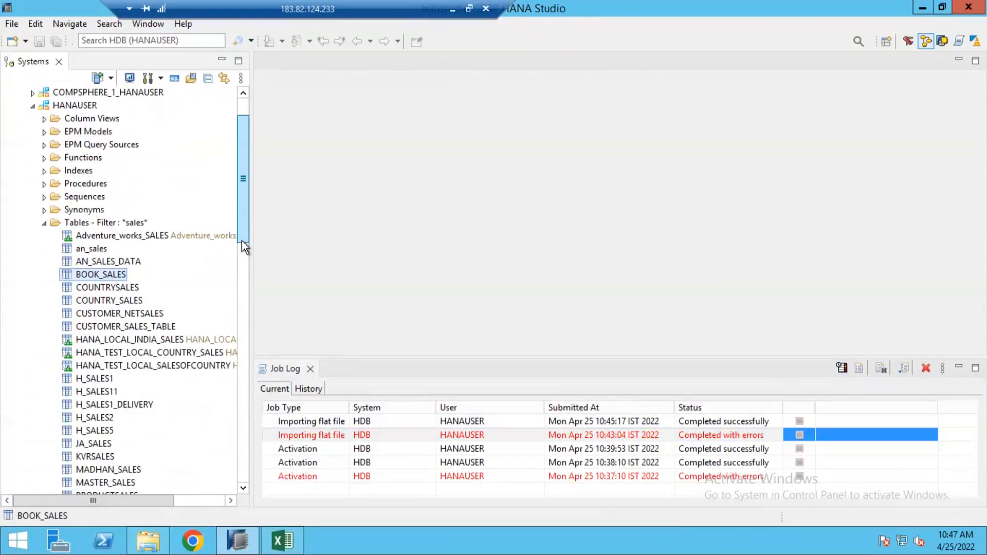
scroll(241, 241, "down", 1)
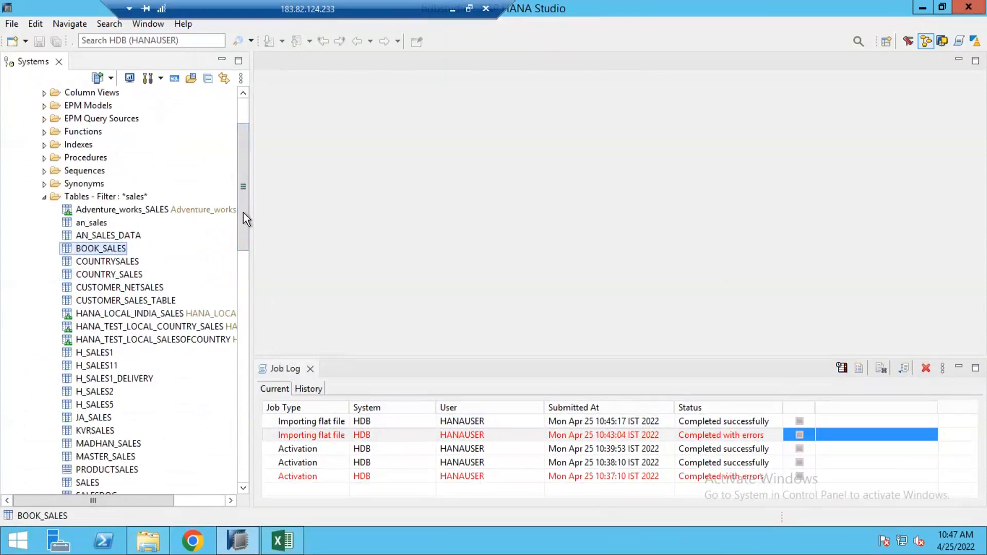
scroll(240, 240, "down", 2)
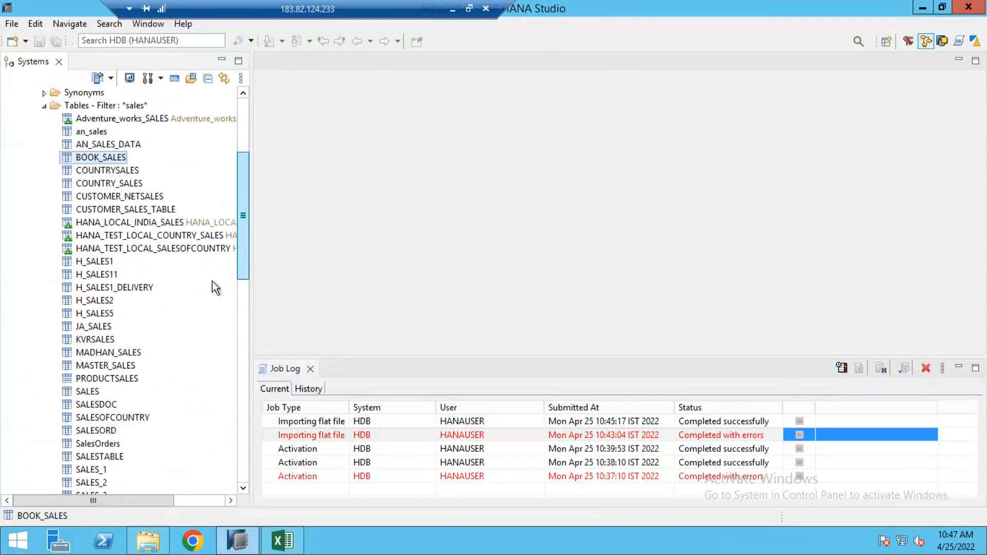
left_click(107, 317)
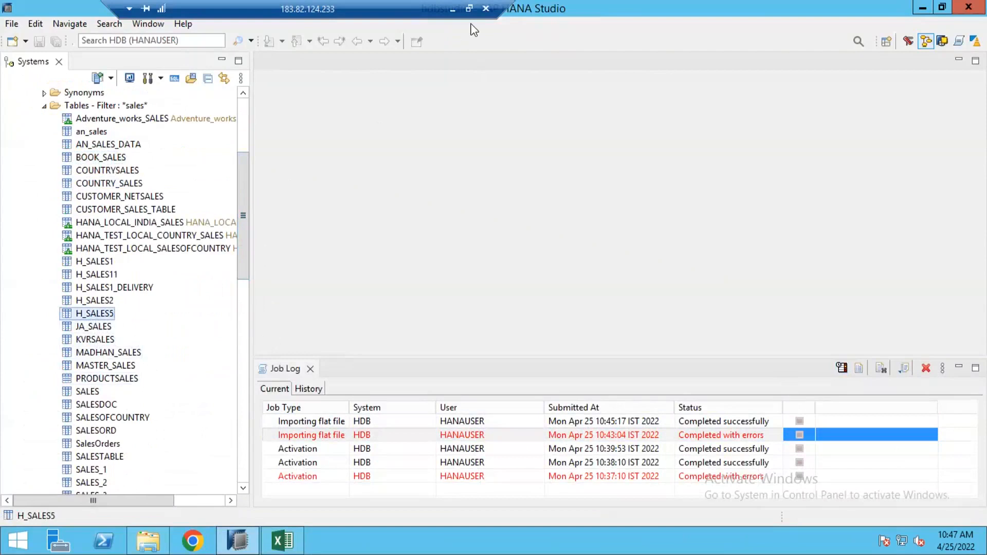
right_click(99, 318)
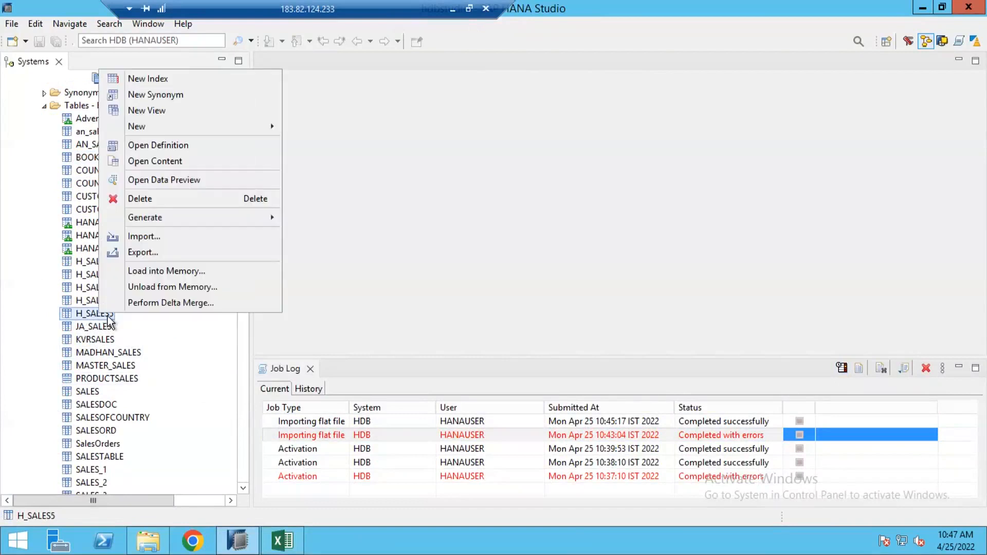
left_click(171, 162)
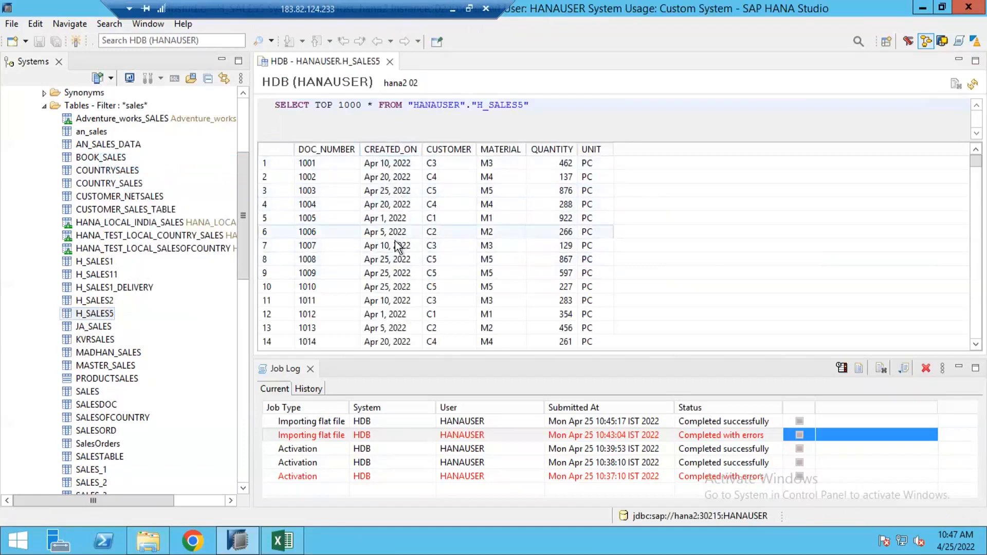
Enlarge the result area and examine the April and May sales records of H_SALES5, ending at the first record.
scroll(403, 282, "down", 2)
scroll(404, 282, "down", 20)
scroll(397, 332, "down", 3)
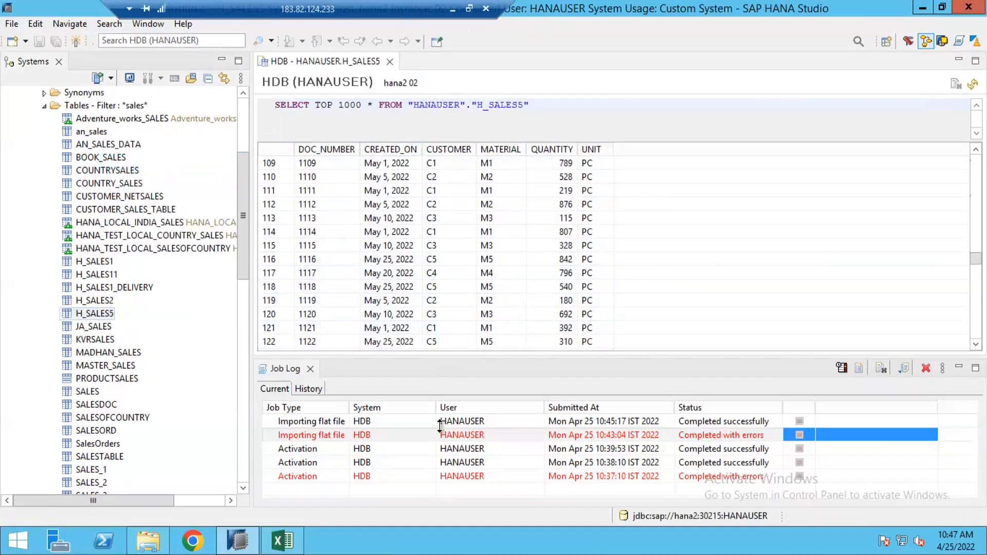
left_click_drag(440, 425, 440, 437)
left_click(391, 232)
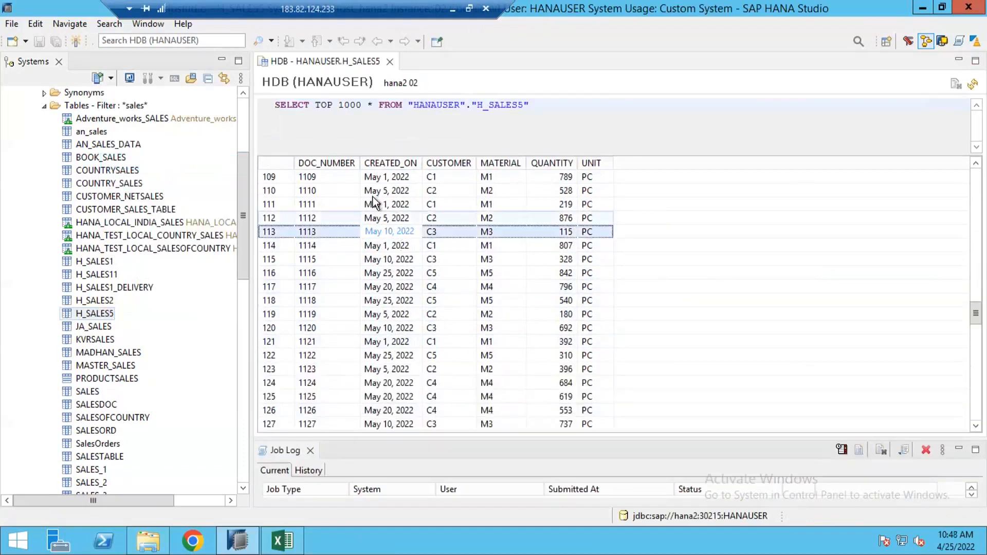
scroll(402, 206, "up", 4)
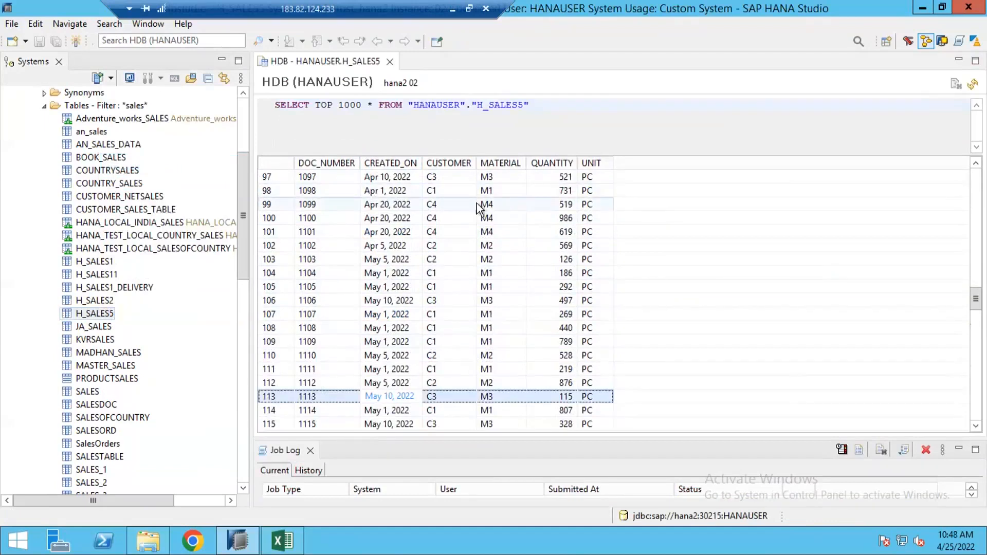
scroll(420, 251, "up", 3)
scroll(419, 251, "up", 18)
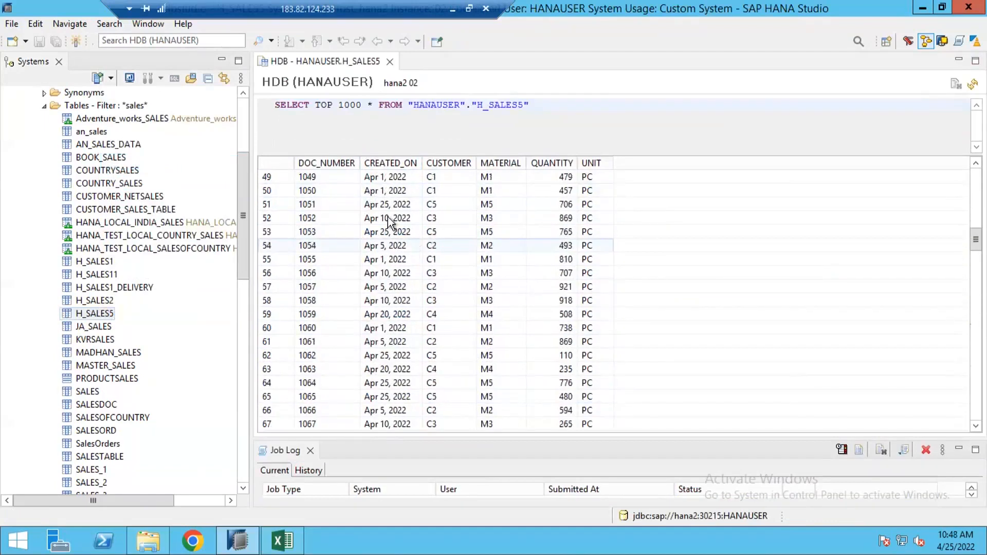
scroll(411, 206, "up", 11)
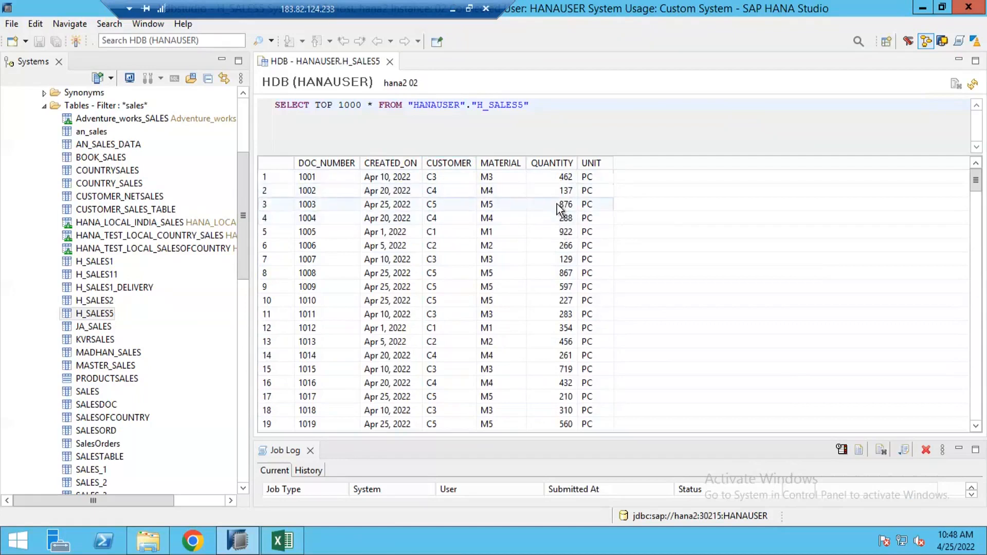
left_click(388, 177)
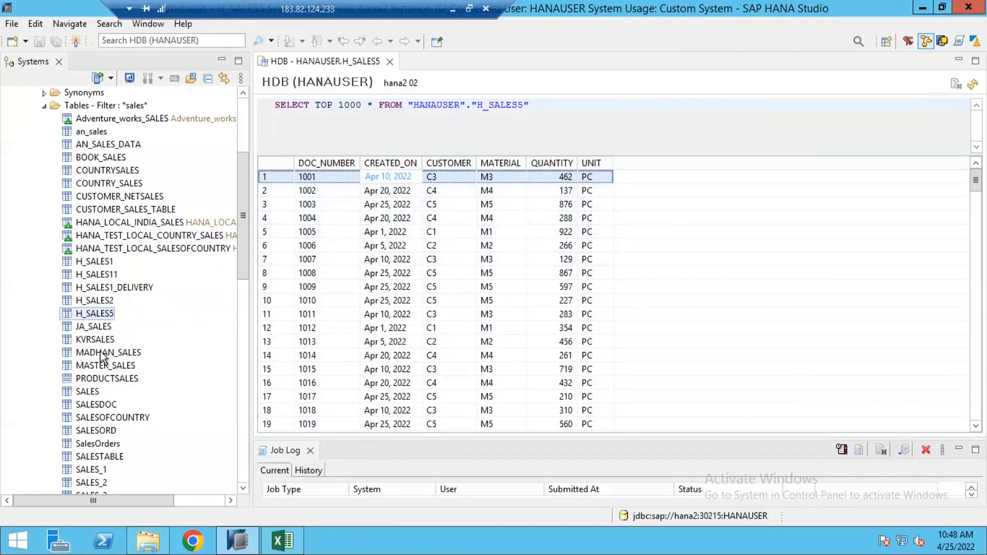
Open the data preview of H_SALES5 and show its analysis output as a table.
right_click(98, 315)
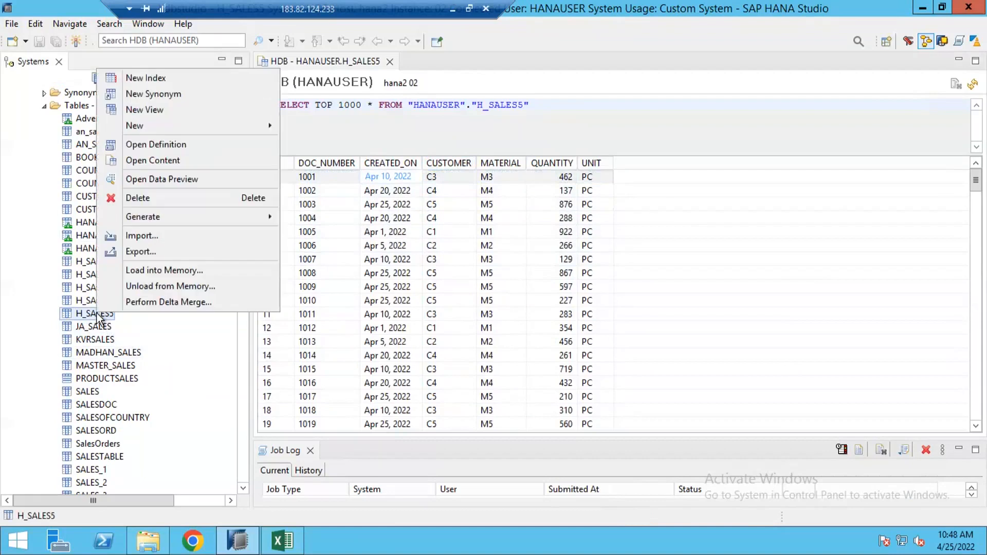
left_click(150, 180)
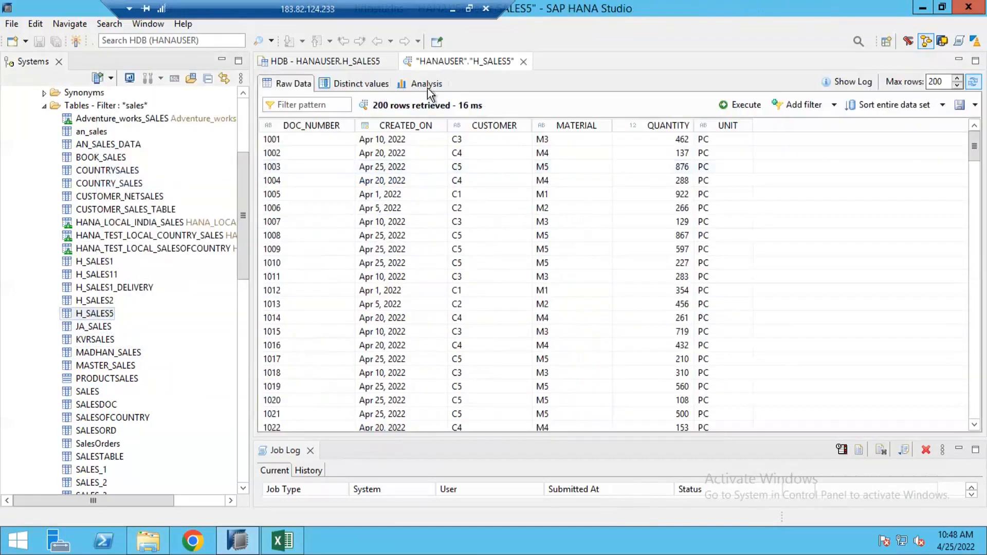
left_click(426, 85)
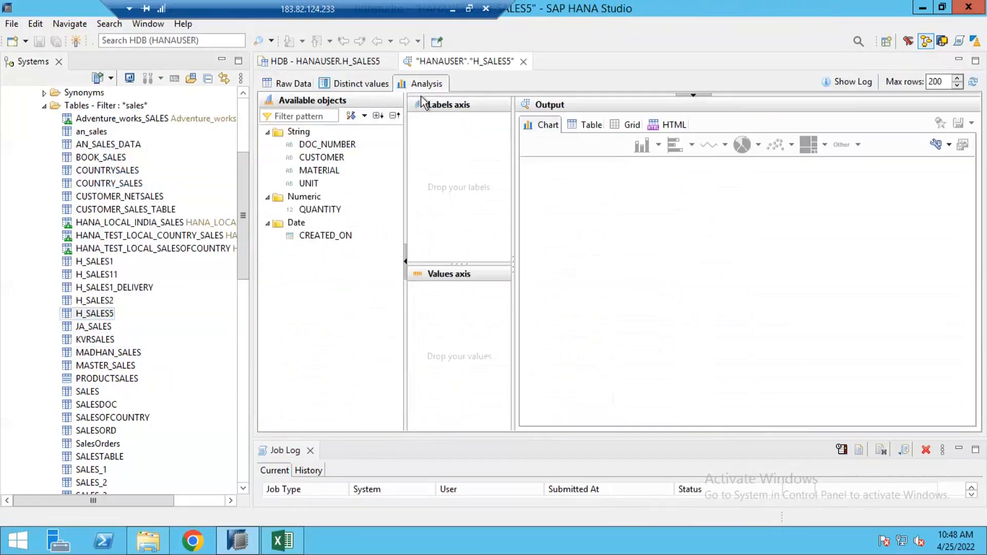
left_click(592, 126)
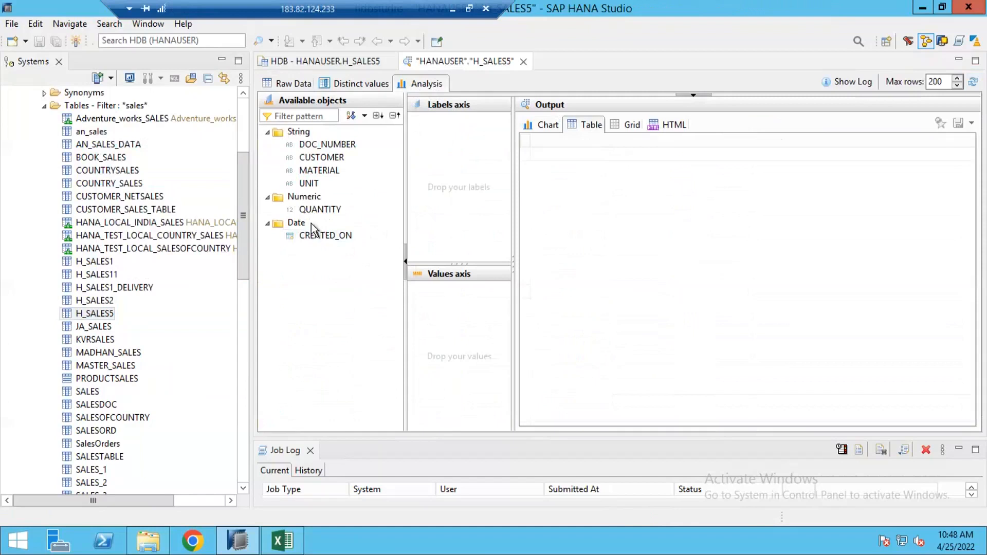
Add CREATED_ON and CUSTOMER to the labels axis and QUANTITY to the values axis of the analysis.
left_click_drag(319, 236, 453, 195)
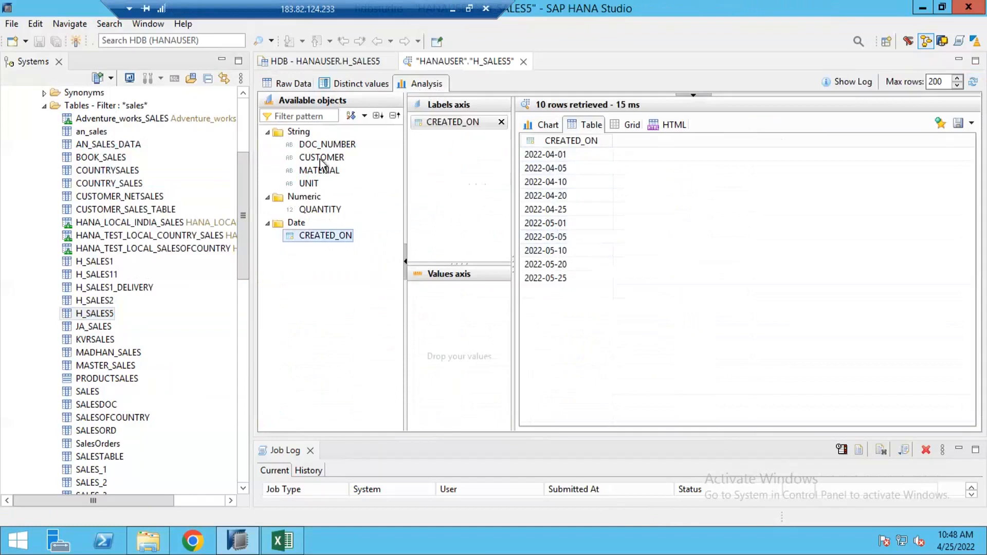
left_click_drag(400, 175, 434, 181)
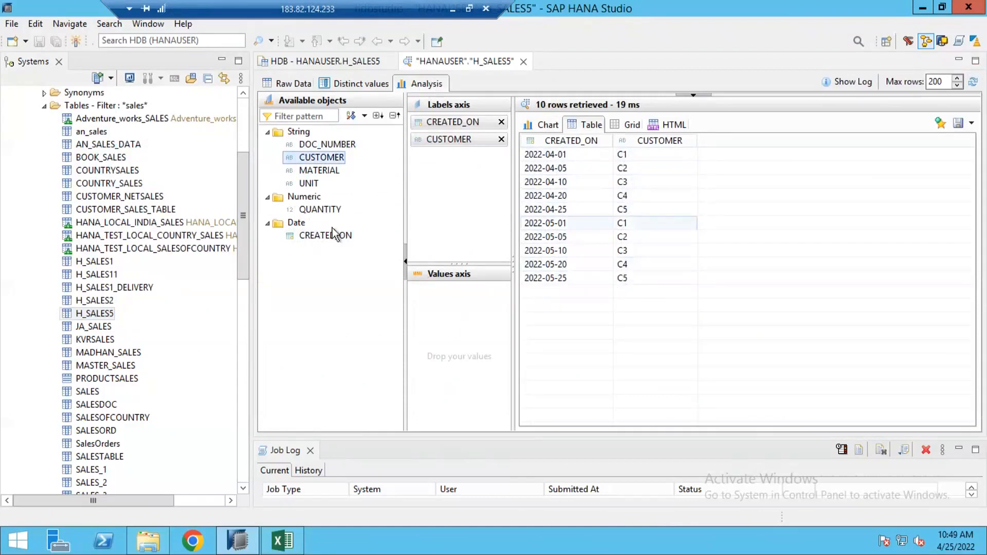
left_click_drag(329, 211, 452, 314)
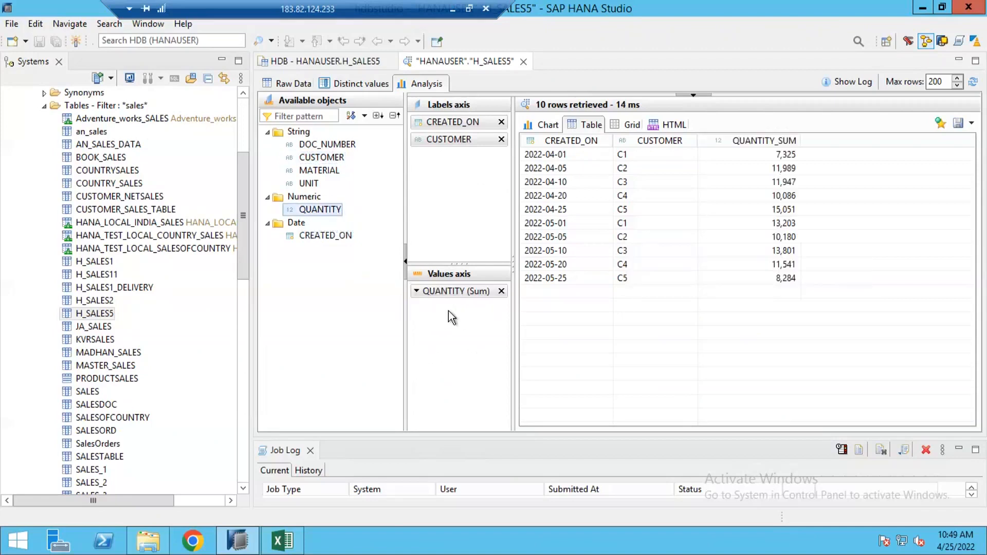
Compare the summed quantities of the customers in the April 2022 rows of the analysis table.
left_click(575, 208)
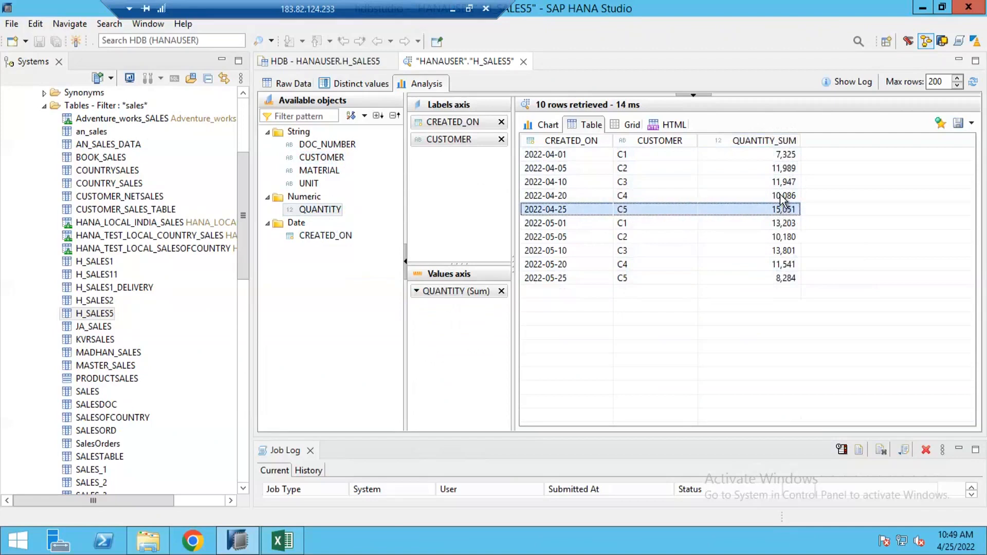
left_click(790, 183)
left_click(791, 170)
left_click(795, 184)
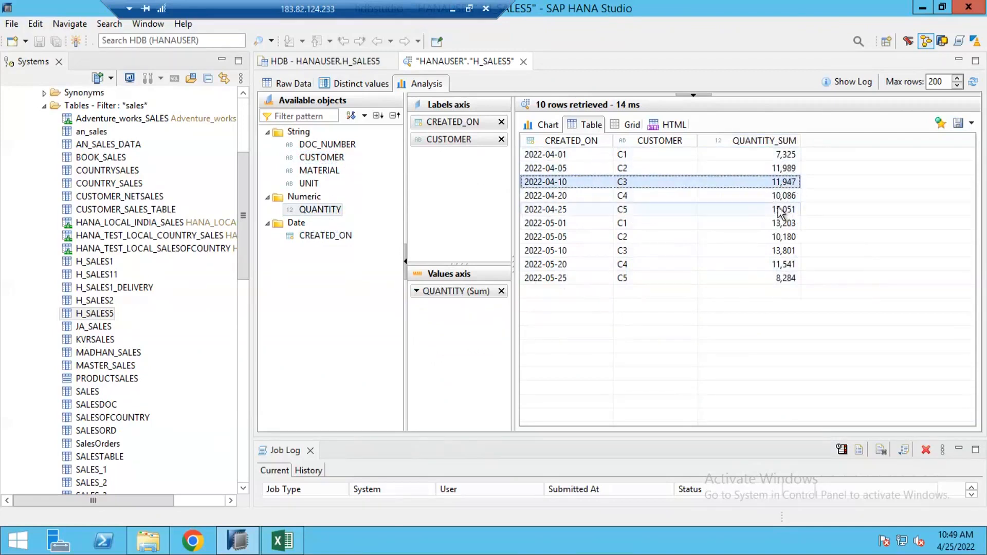
left_click(776, 208)
left_click(779, 171)
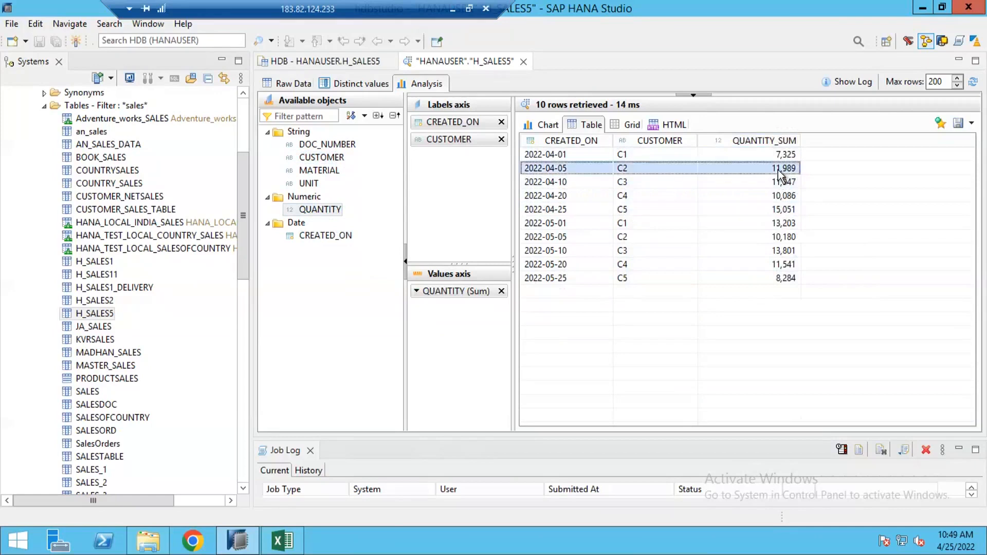
left_click(782, 184)
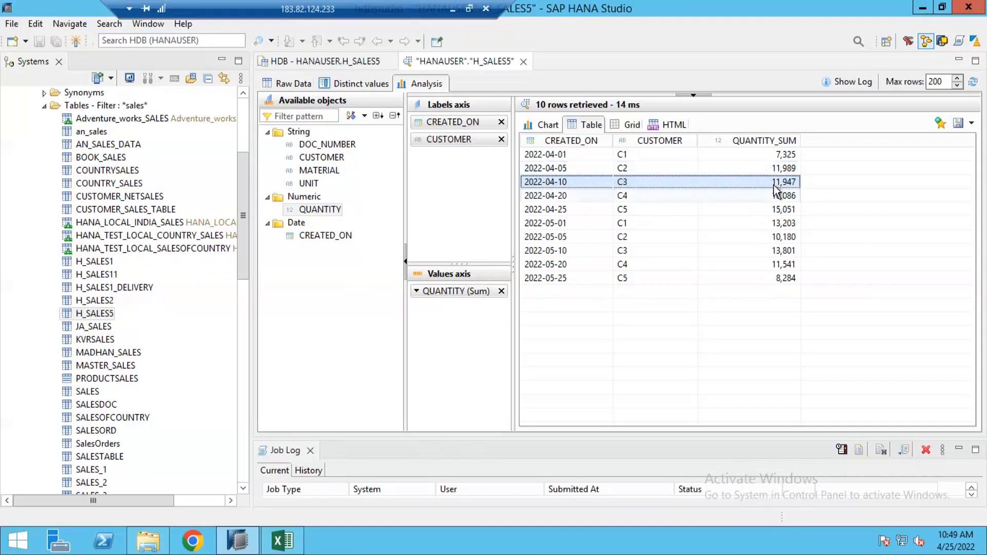
Compare the summed quantities of the customers in the May 2022 rows of the analysis table.
left_click(564, 223)
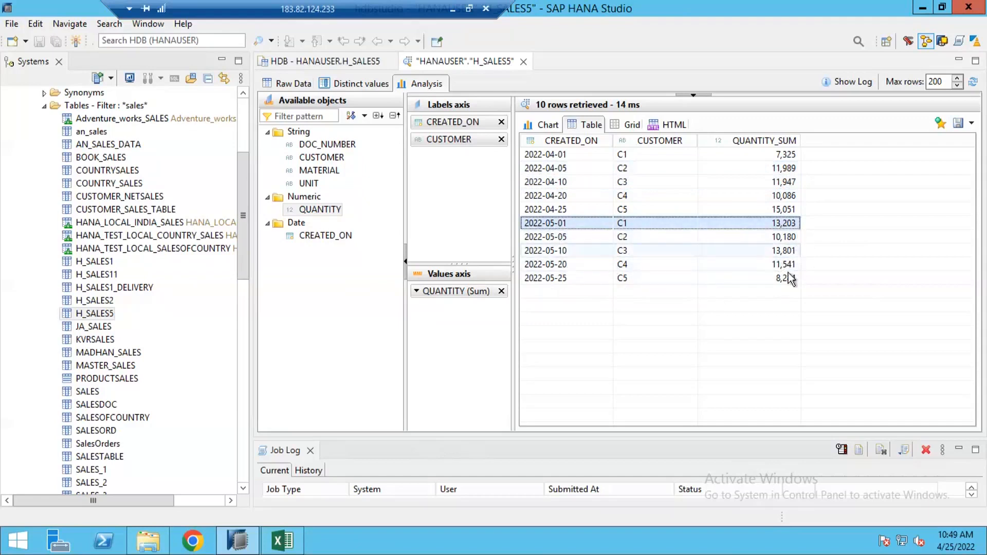
left_click(797, 252)
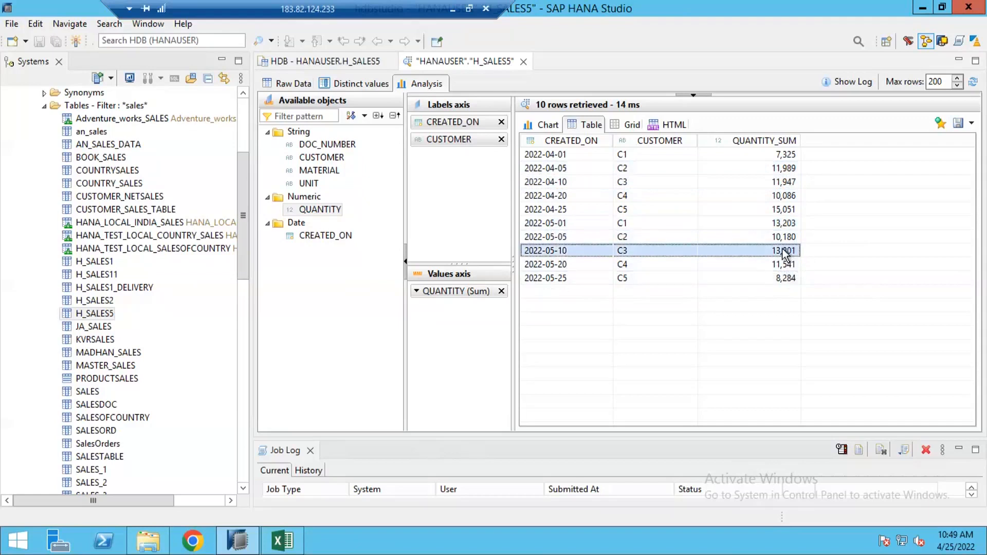
left_click(793, 226)
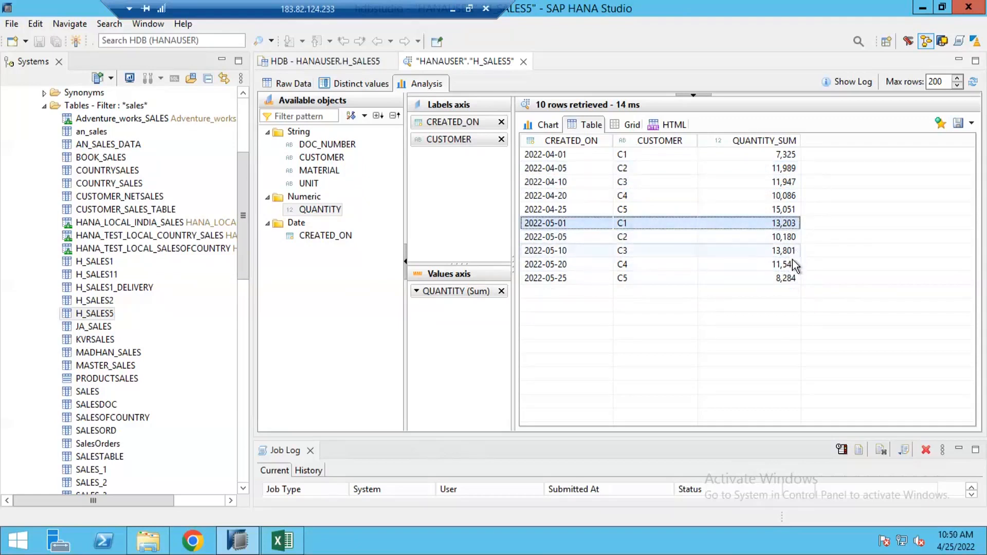
left_click(757, 267)
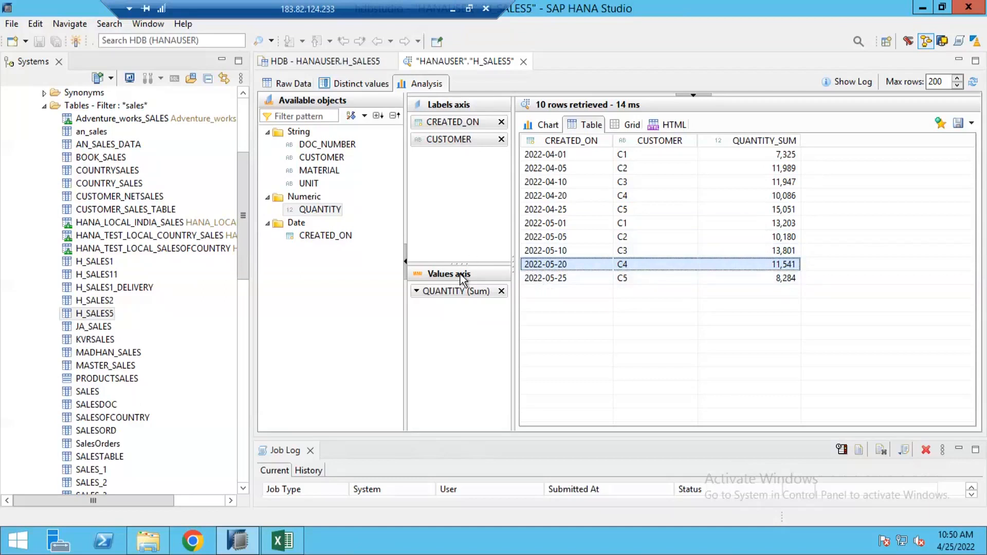
Review the April 2022 rows again and highlight those of customers C2, C3 and C5 together.
left_click(546, 170)
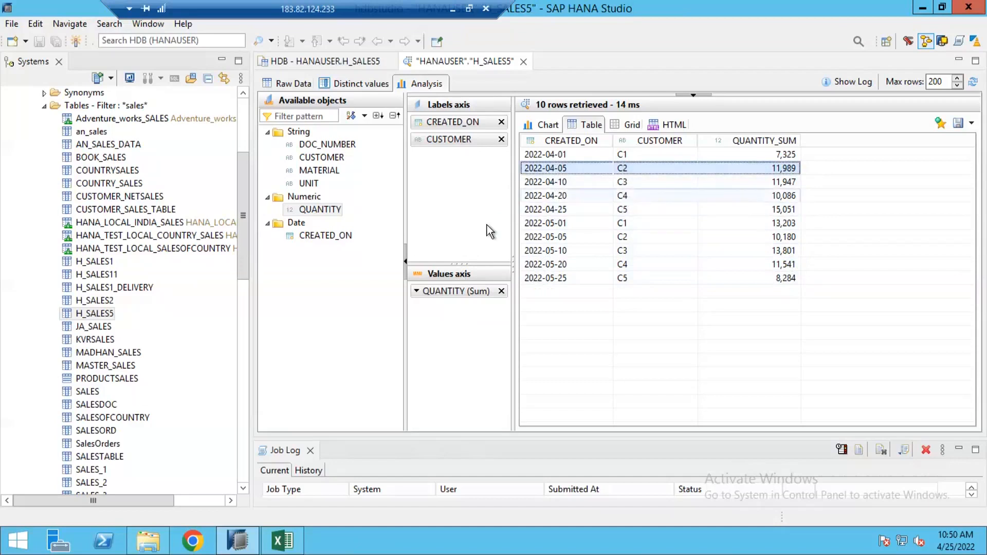
left_click(625, 198)
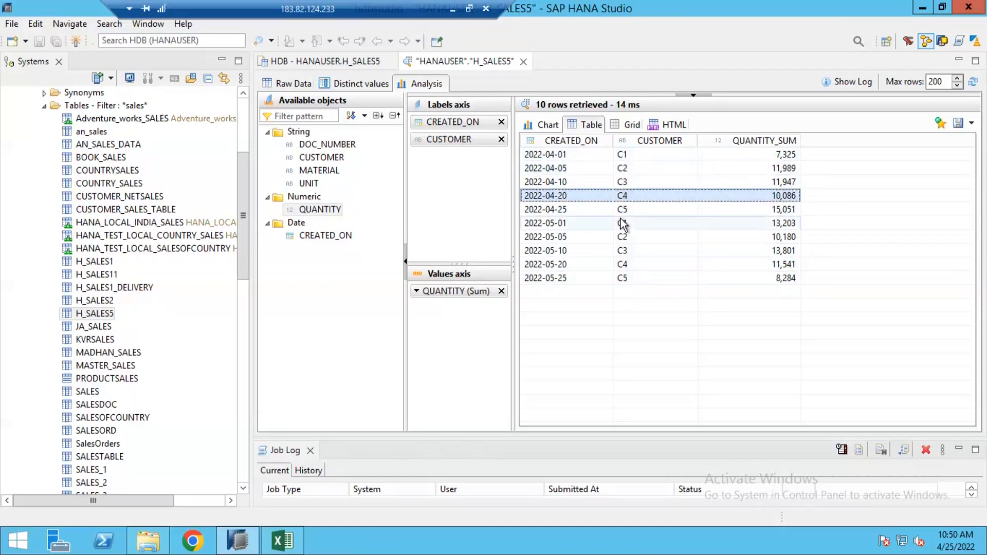
left_click(625, 209)
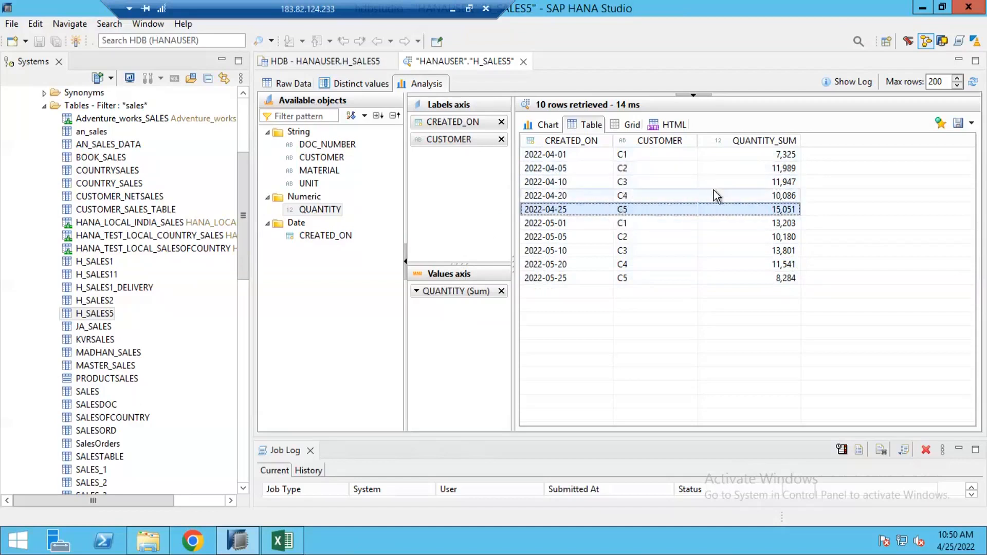
left_click(776, 182)
left_click(775, 167, "shift")
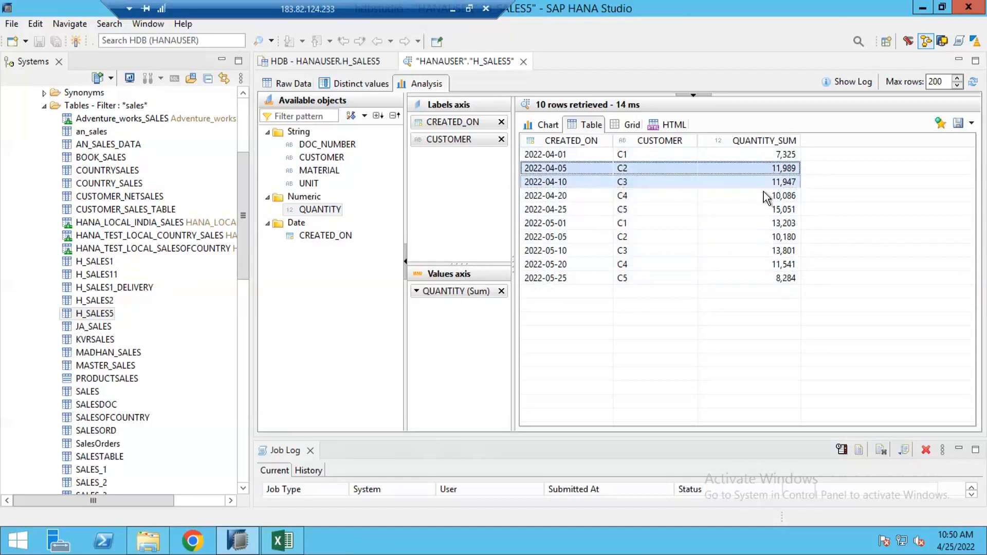
left_click(772, 212, "ctrl")
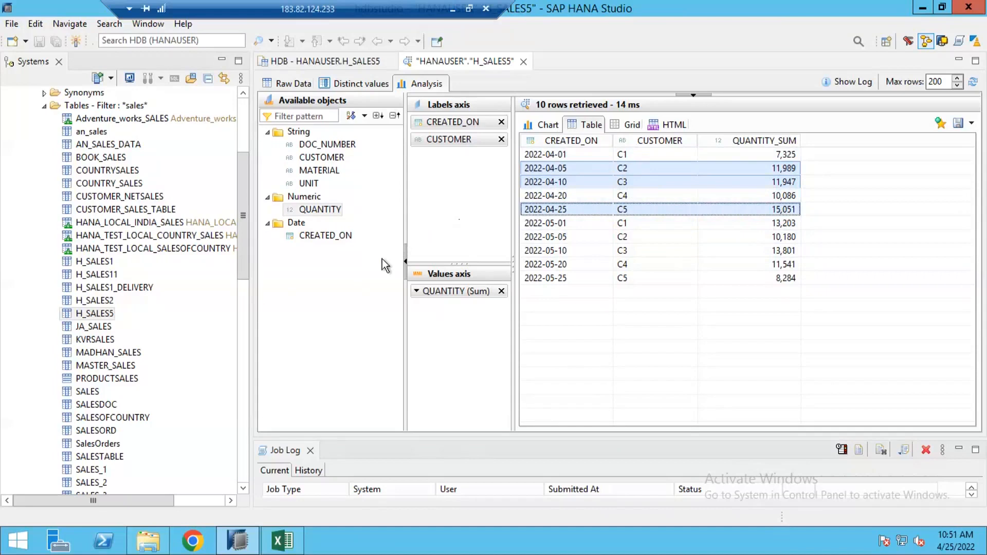
Create a graphical calculation view named CV_SALES_RANK_EXMP in the H_ANITHA package with data category CUBE.
left_click_drag(236, 238, 234, 399)
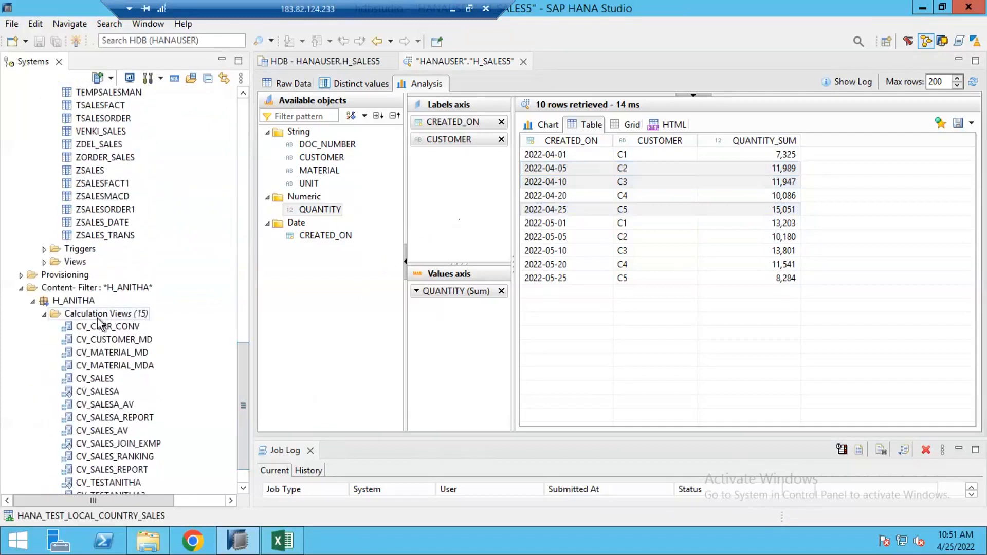
left_click(100, 314)
scroll(119, 309, "down", 1)
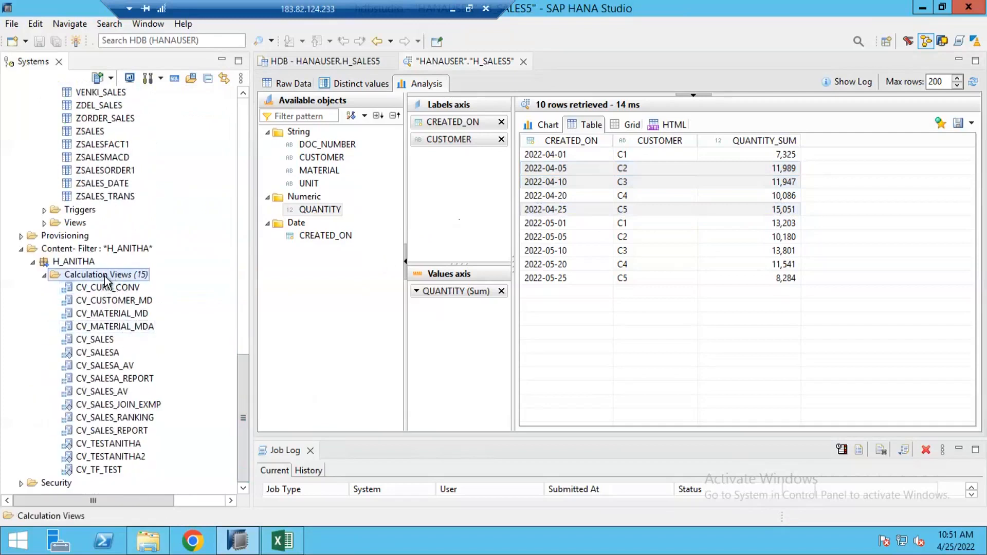
right_click(104, 278)
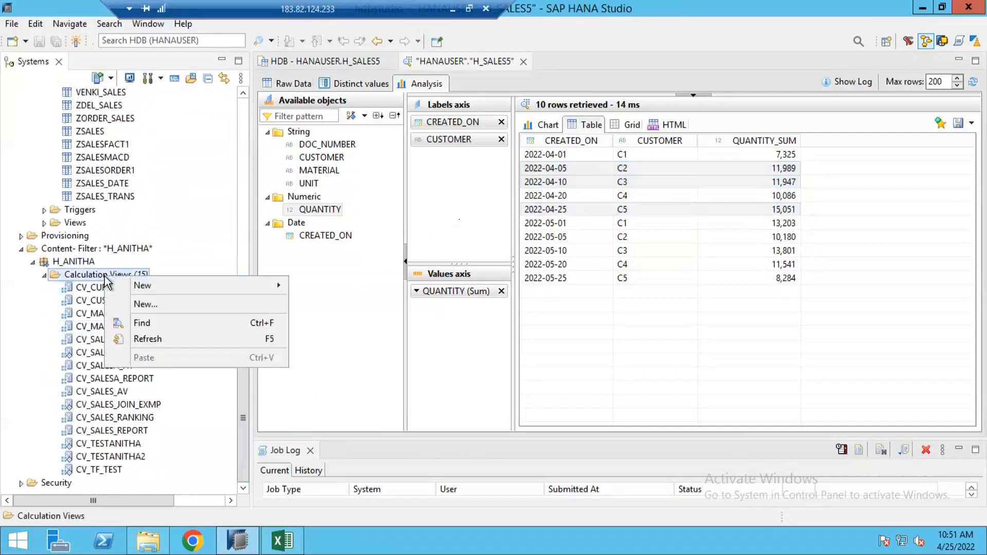
left_click(157, 301)
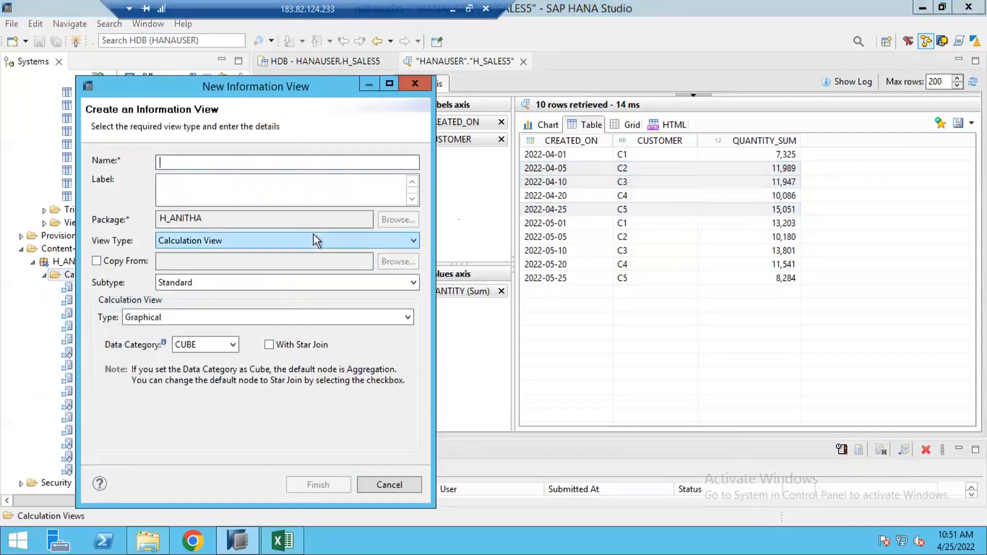
type("CV_SALES_RANK_EXMP")
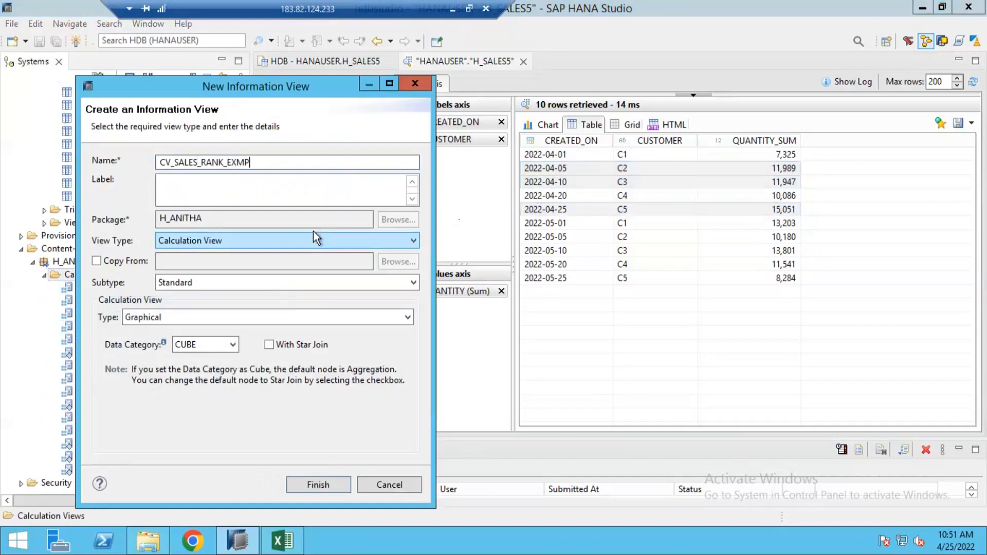
left_click(328, 485)
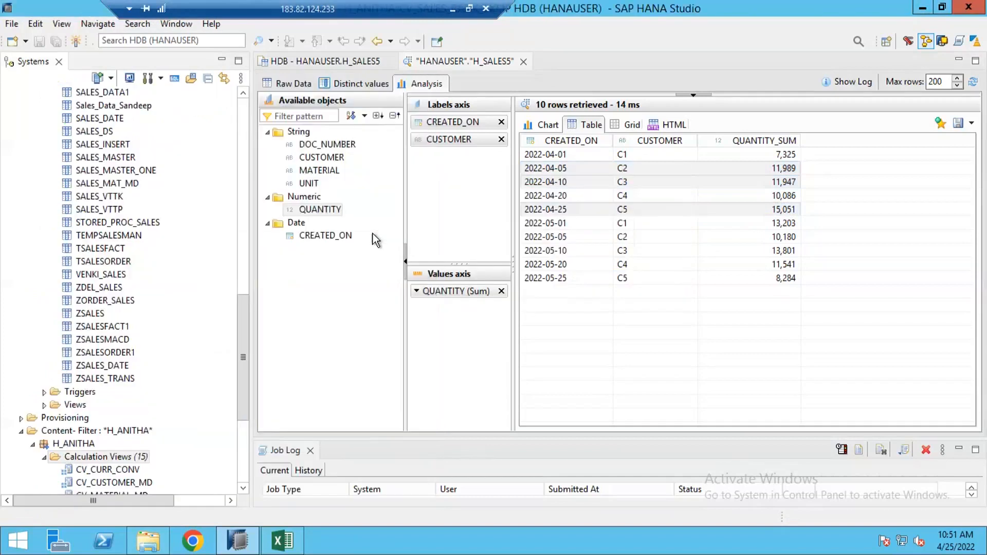
Widen the new view's scenario area and node palette, and select the Rank node type.
left_click_drag(454, 191, 584, 201)
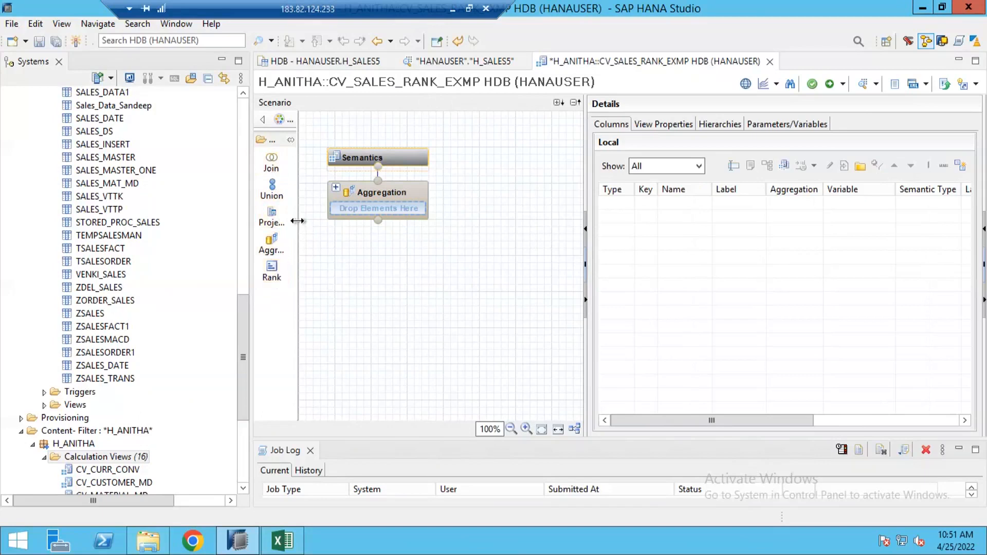
left_click_drag(297, 220, 308, 221)
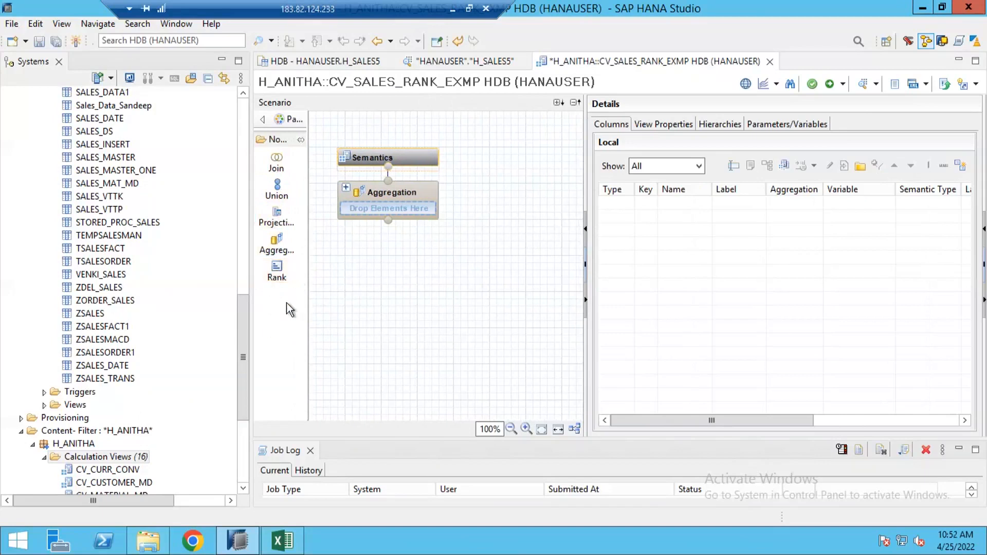
left_click(276, 270)
Switch to Excel and enter 1001, 1002 and 1003 in cells K6 to K8 of Sheet2.
left_click(282, 540)
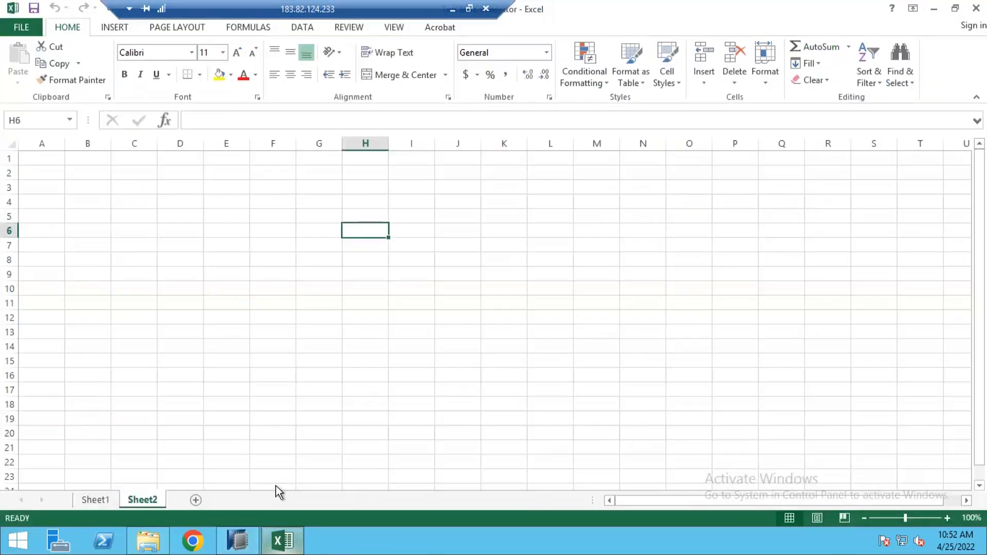
left_click(504, 228)
type("1001")
key("Return")
type("102")
key("Return")
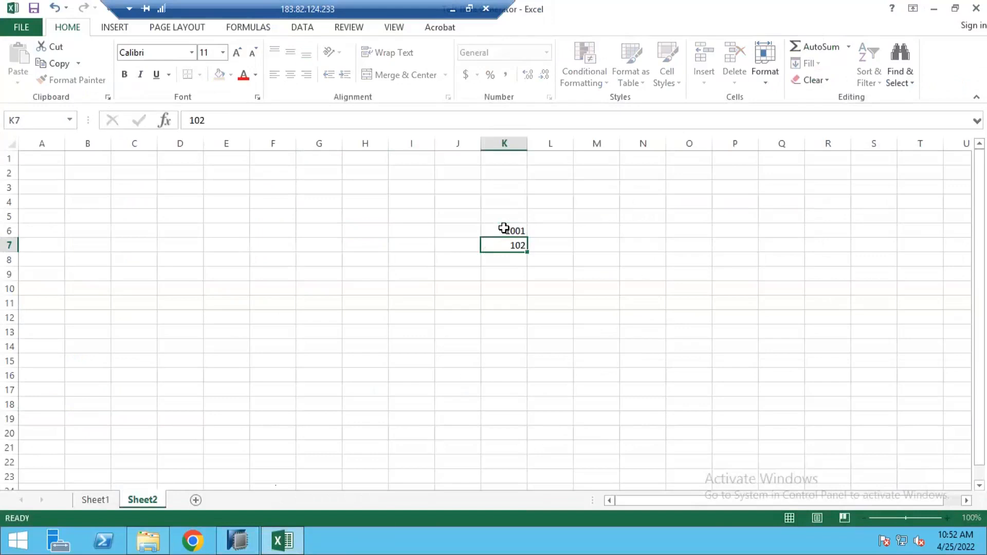
key("Up")
type("1002")
key("Return")
type("10")
key("Return")
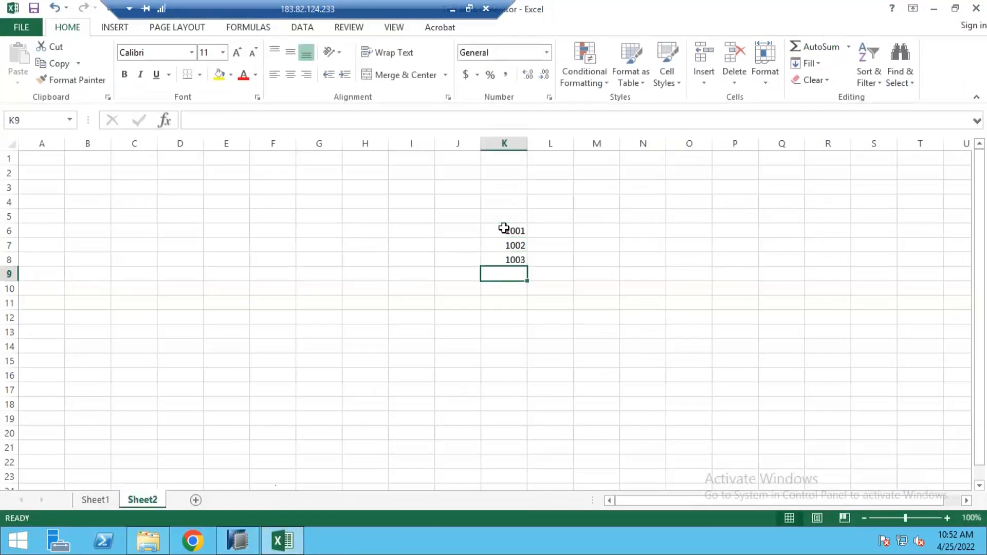
Enter the quantities 100, 200 and 150 in cells L6 to L8, beside the IDs.
left_click(559, 229)
type("100")
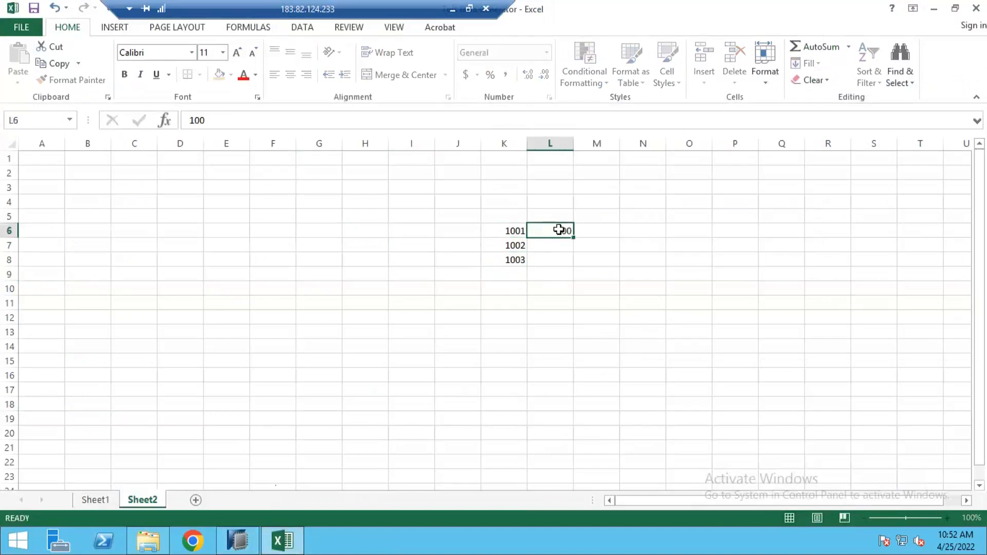
key("Return")
type("200")
key("Return")
type("150")
key("Return")
Rank the quantities from highest to lowest by entering 3, 1 and 2 in cells M6 to M8.
left_click_drag(516, 229, 515, 259)
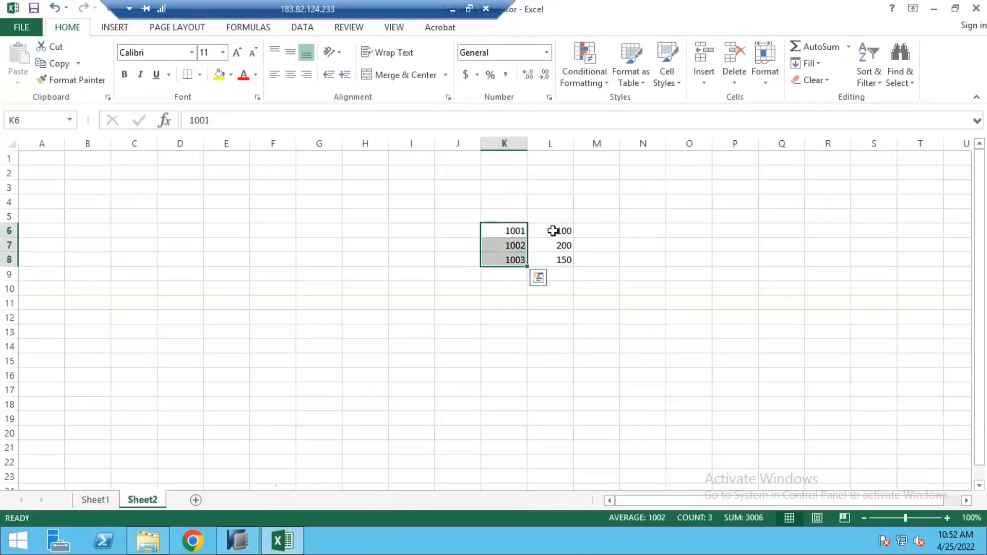
left_click_drag(553, 229, 556, 261)
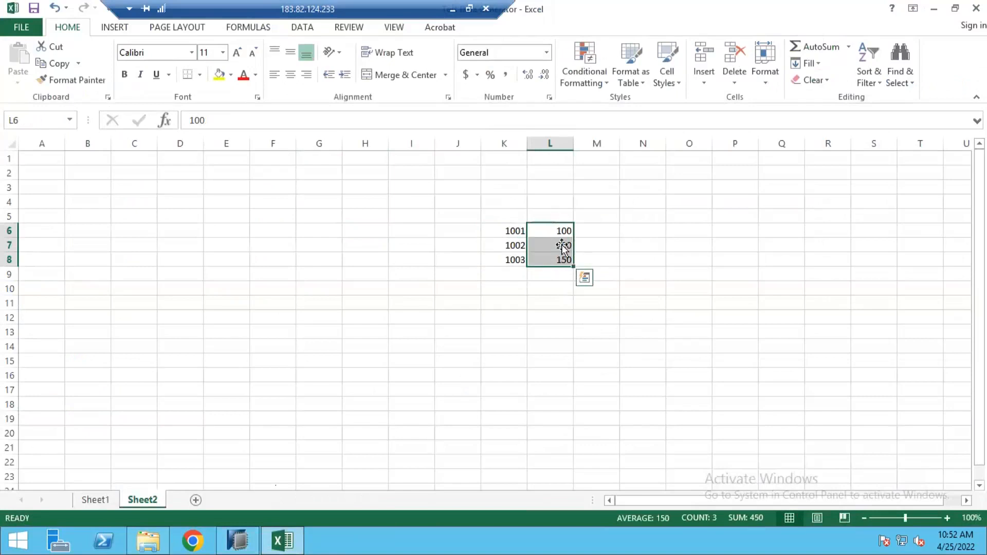
left_click(541, 246)
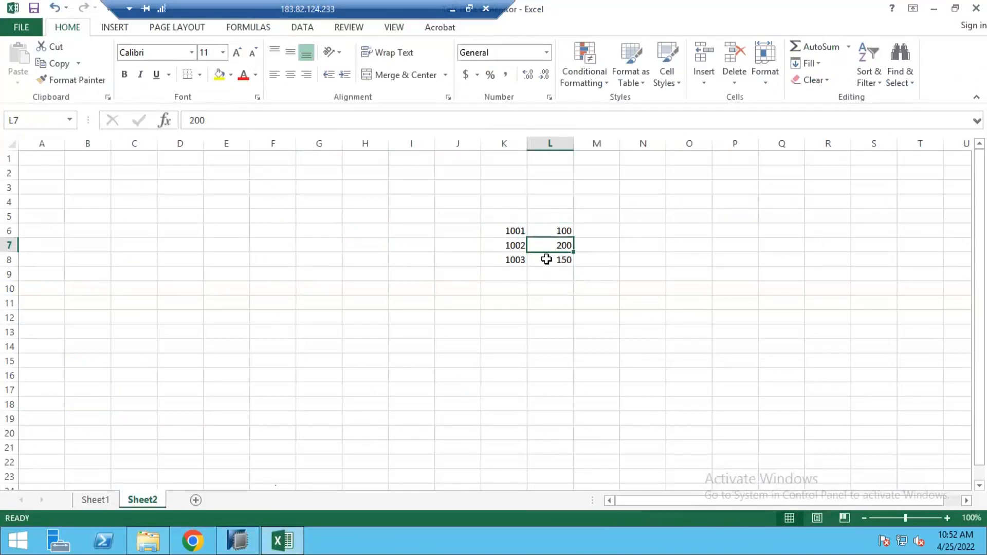
left_click(591, 246)
type("1")
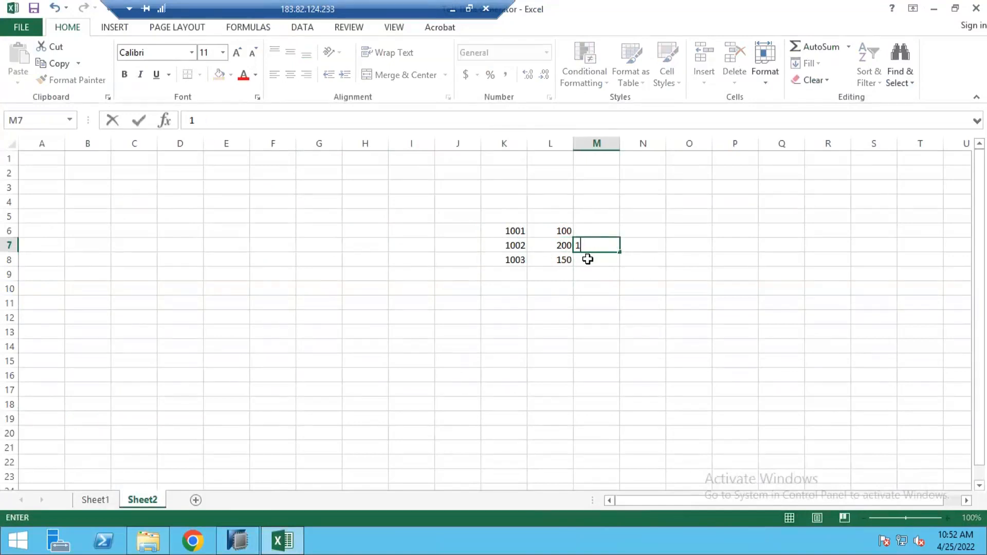
left_click(588, 259)
type("2")
left_click(599, 235)
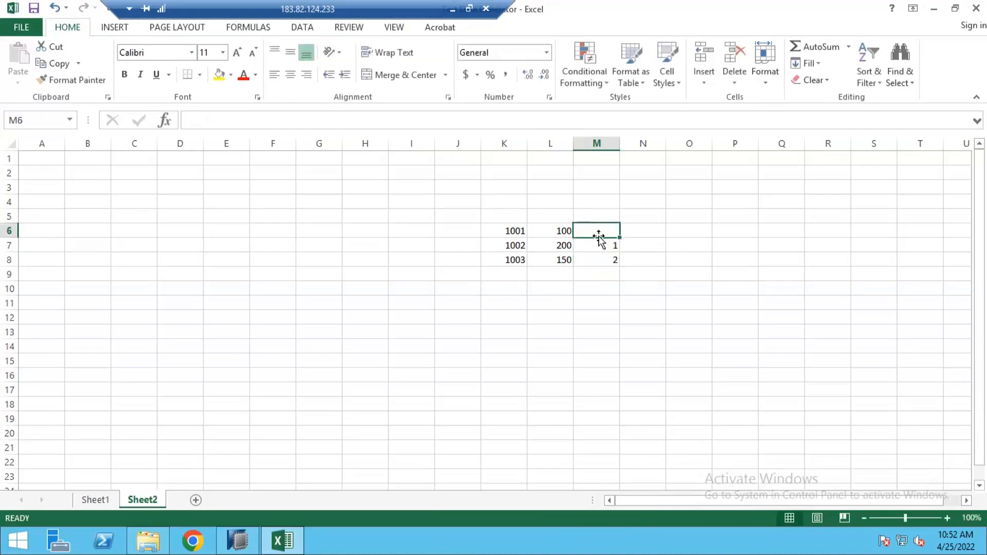
type("3")
key("Return")
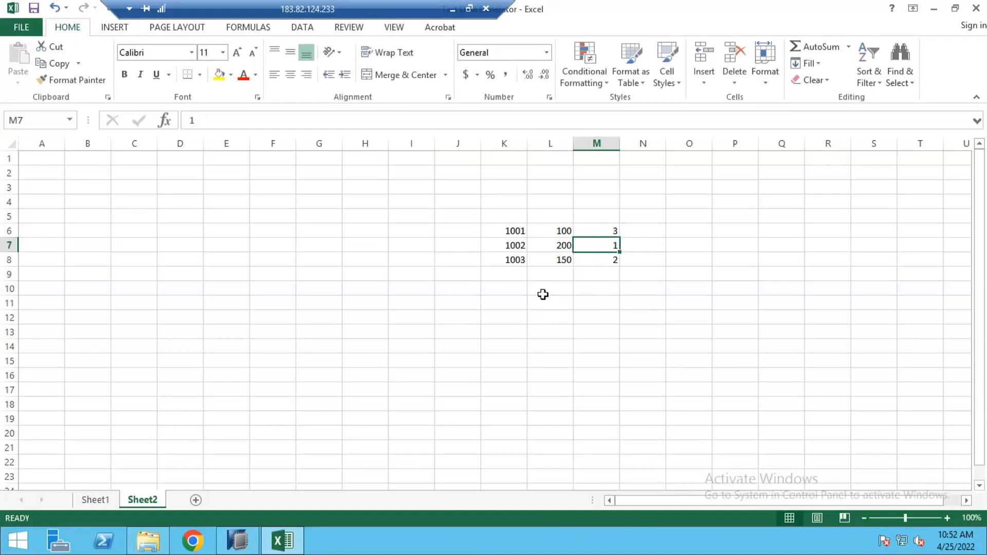
Review the ranked rows and copy the ID and quantity of the 1002 row to O6:P6.
left_click(575, 285)
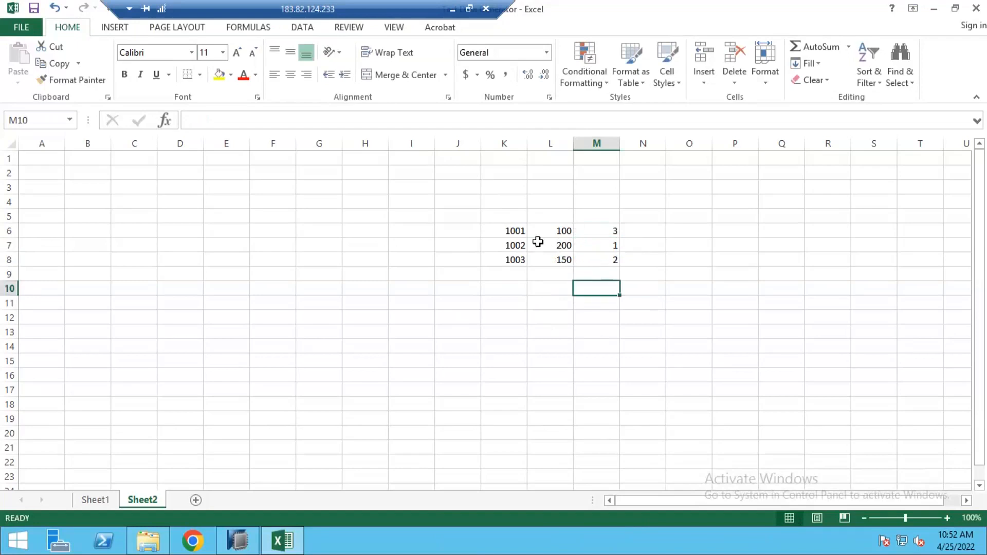
left_click_drag(517, 231, 562, 263)
left_click(603, 228)
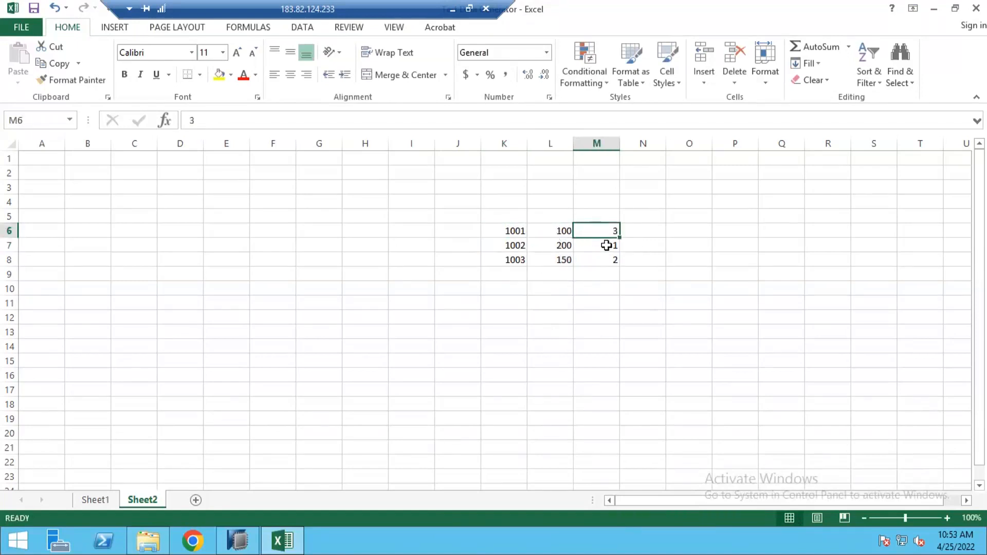
left_click(589, 246)
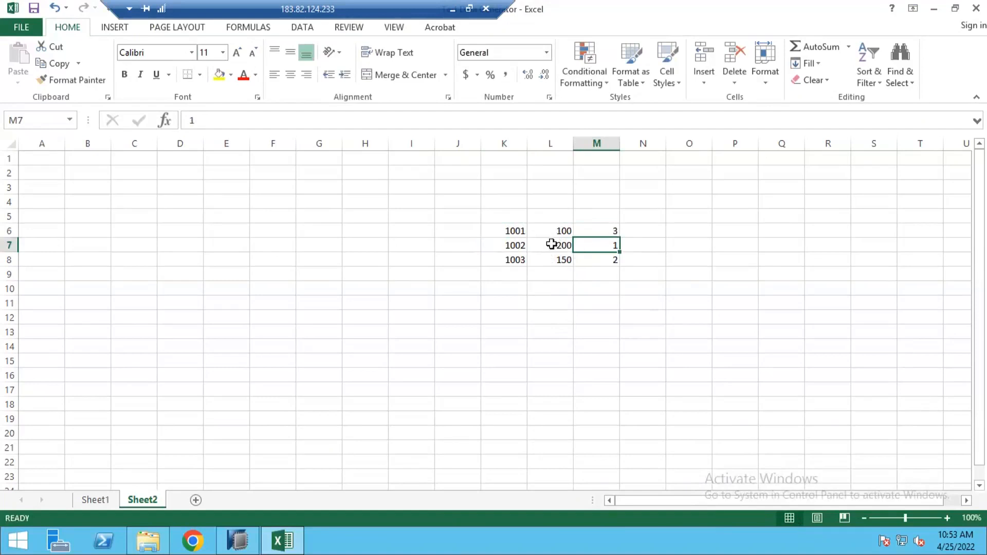
left_click_drag(515, 245, 557, 247)
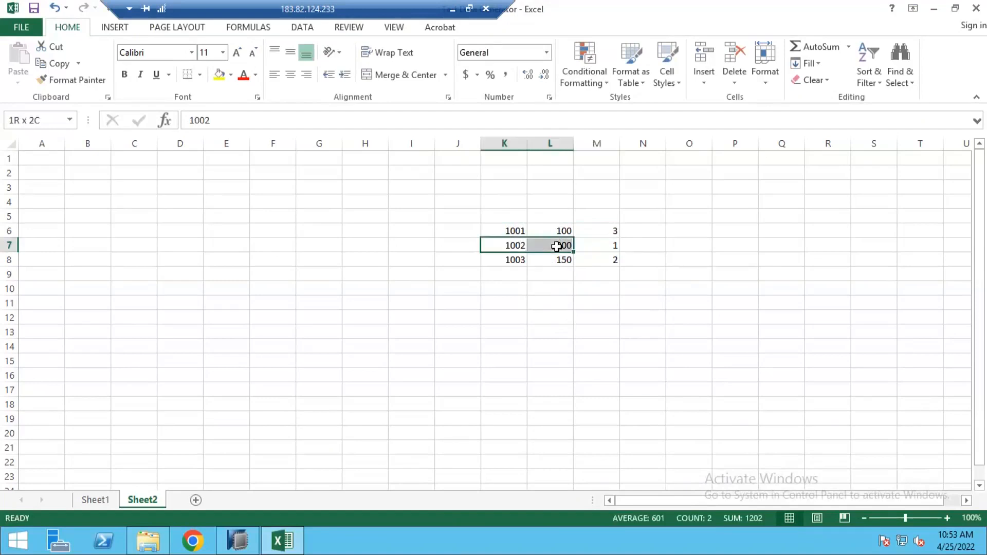
key("ctrl+c")
left_click(689, 231)
key("ctrl+v")
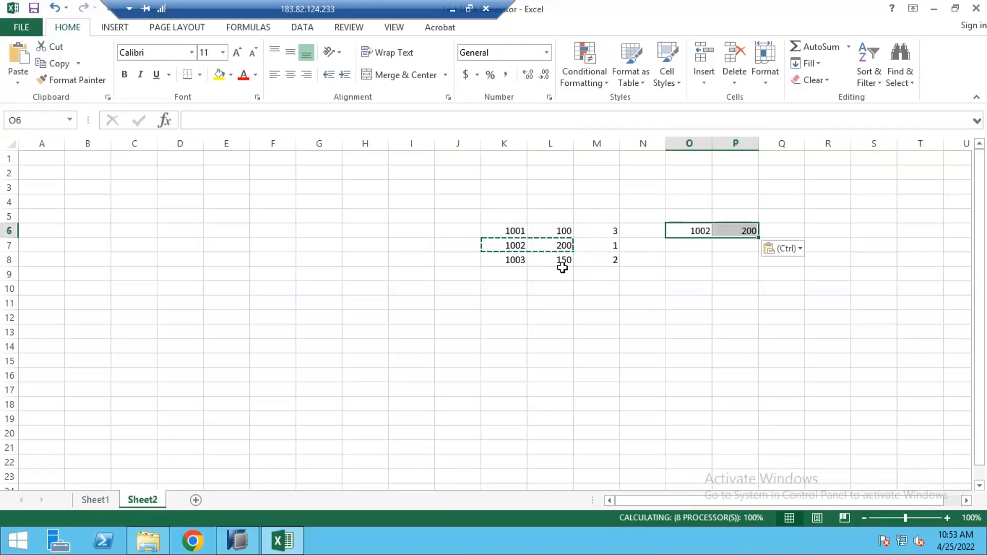
Copy the ID and quantity of the 1003 row to O7:P7 and those of the 1001 row to O8:P8.
left_click_drag(514, 258, 550, 260)
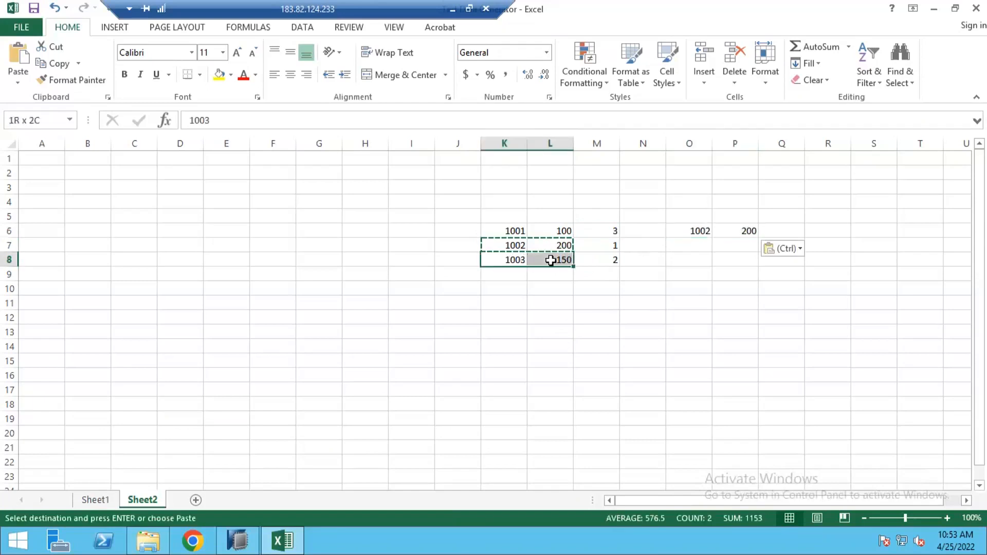
key("ctrl+c")
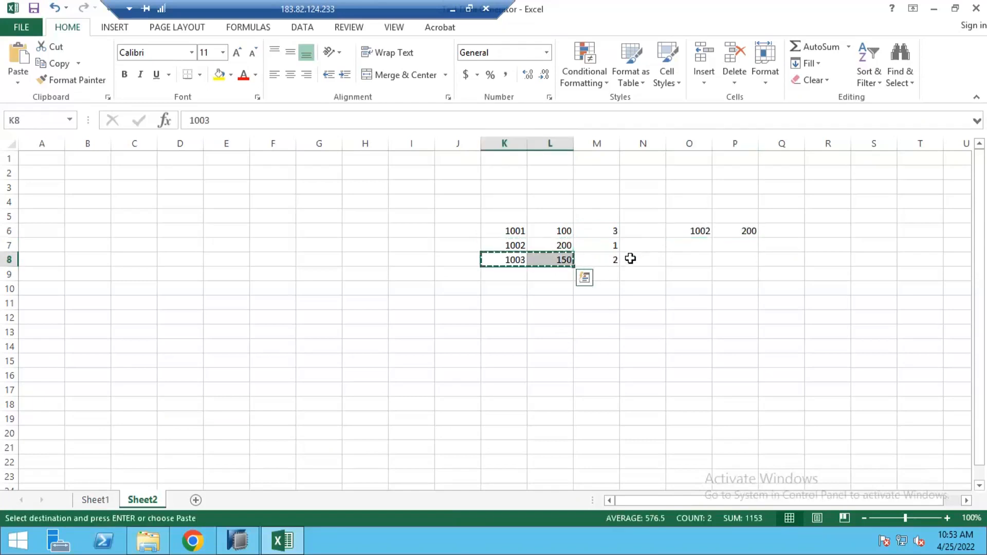
left_click(687, 245)
key("ctrl+v")
left_click_drag(511, 232, 550, 232)
key("ctrl+c")
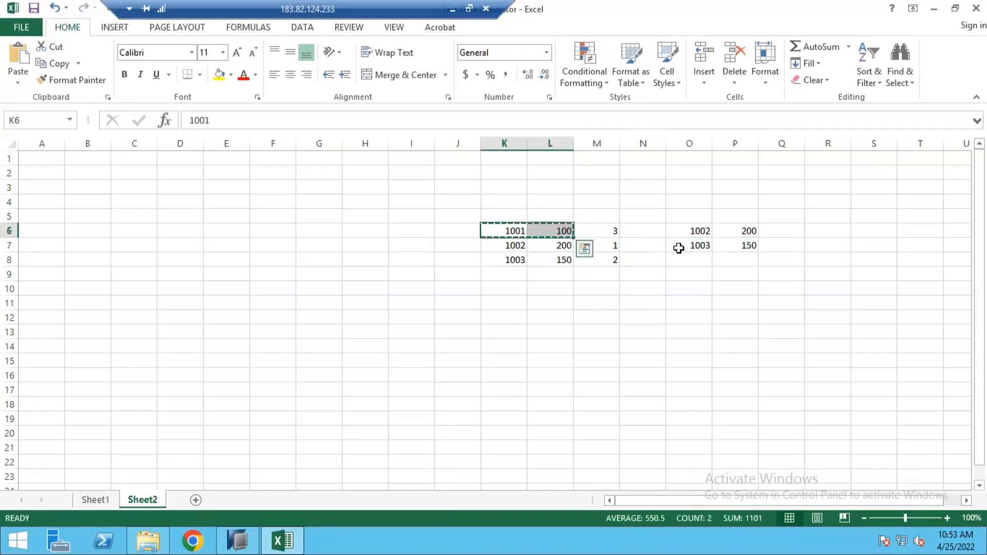
left_click(698, 260)
key("ctrl+v")
key("Escape")
left_click_drag(700, 230, 733, 258)
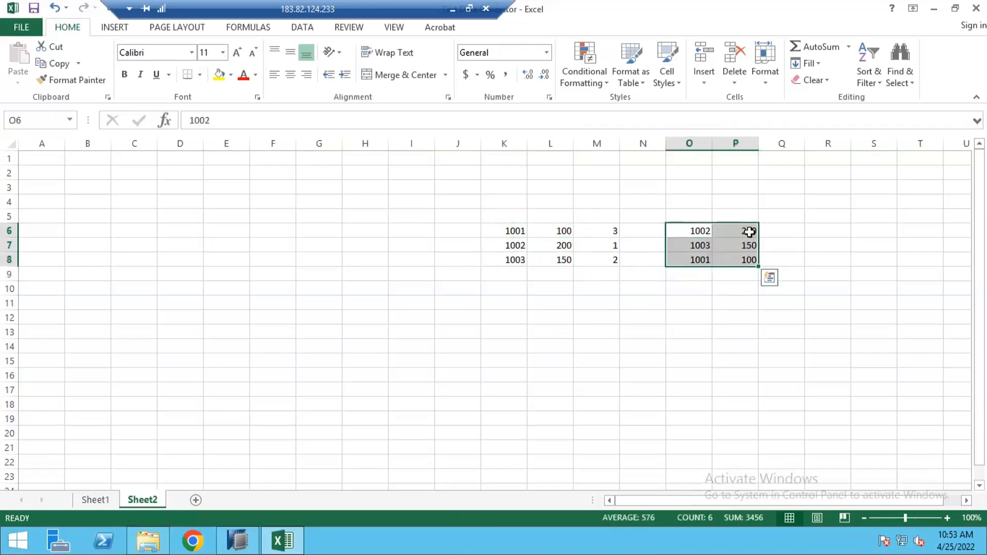
Enter the ranks 1, 2 and 3 in cells Q6 to Q8 beside the reordered rows.
left_click(777, 231)
type("1")
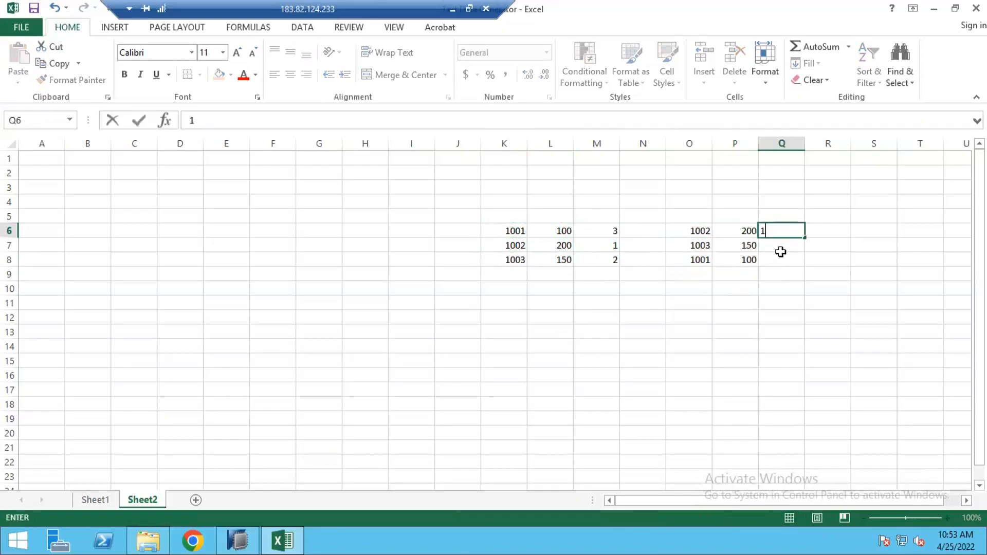
key("Return")
key("Up")
type("1")
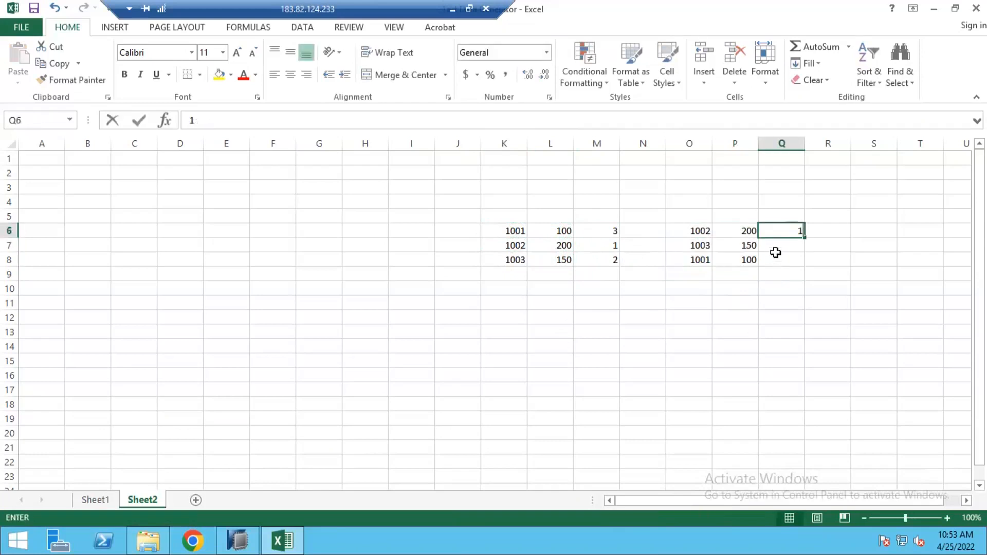
key("Return")
type("2")
key("Return")
type("3")
left_click_drag(775, 227, 706, 259)
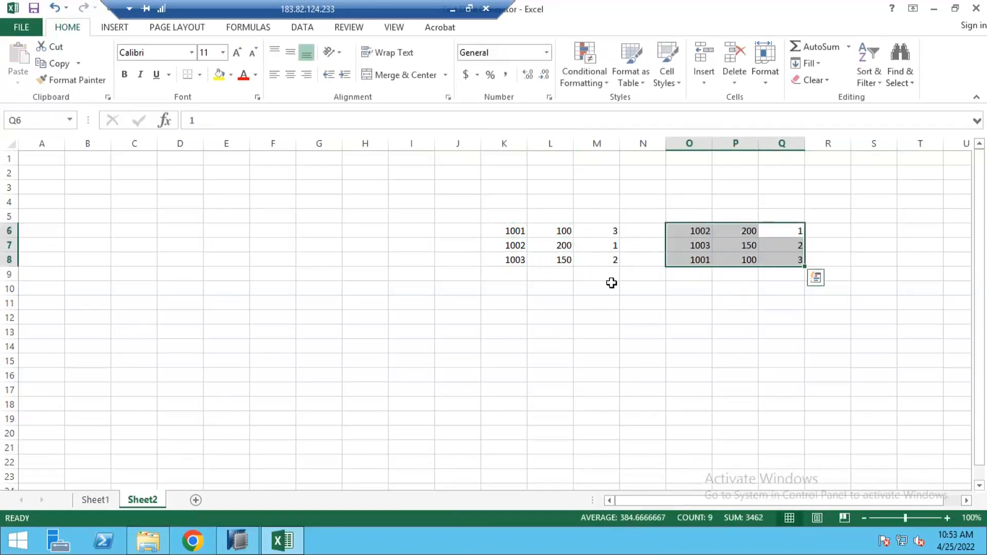
left_click(575, 290)
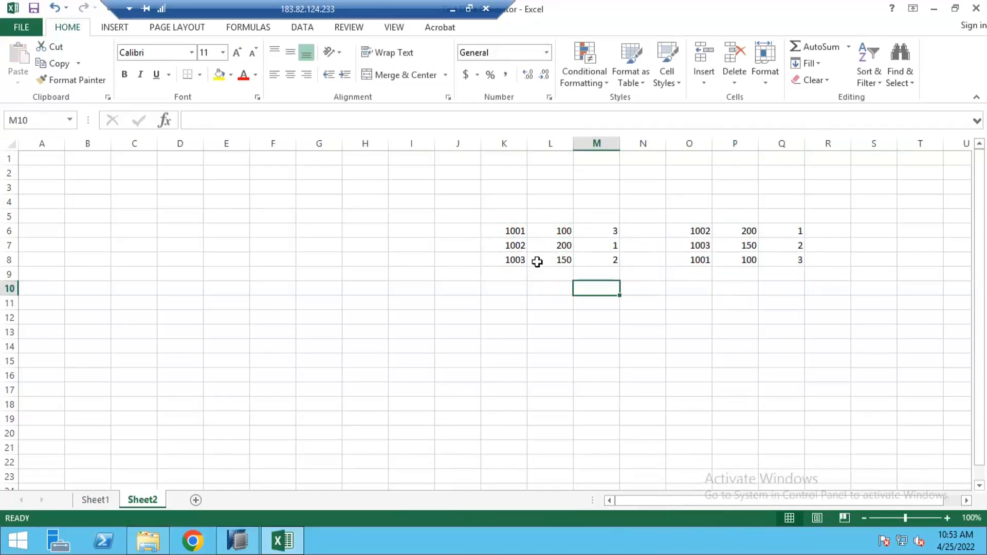
Set the quantity of ID 1003 in cell L8 to 100 to create a tie.
left_click(568, 265)
type("100")
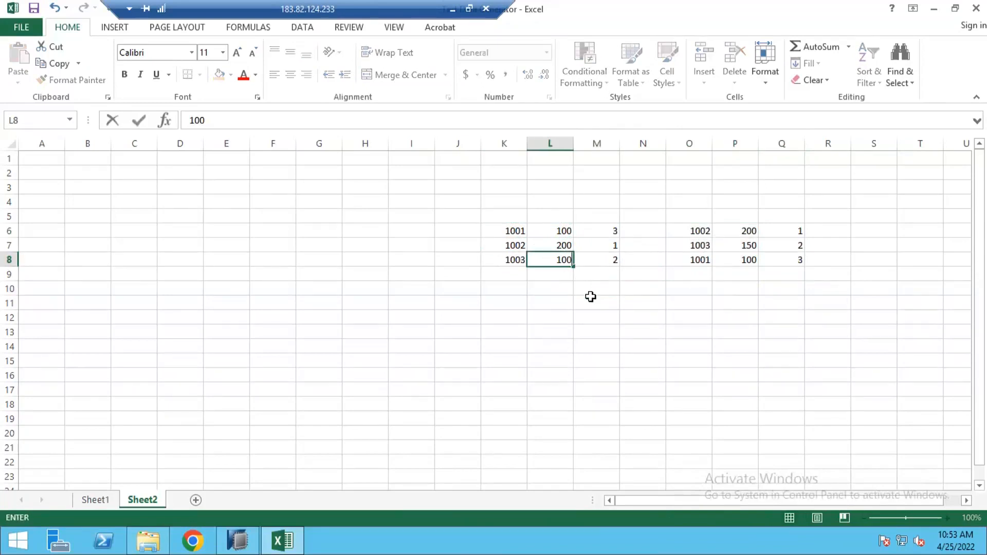
key("Return")
left_click(590, 296)
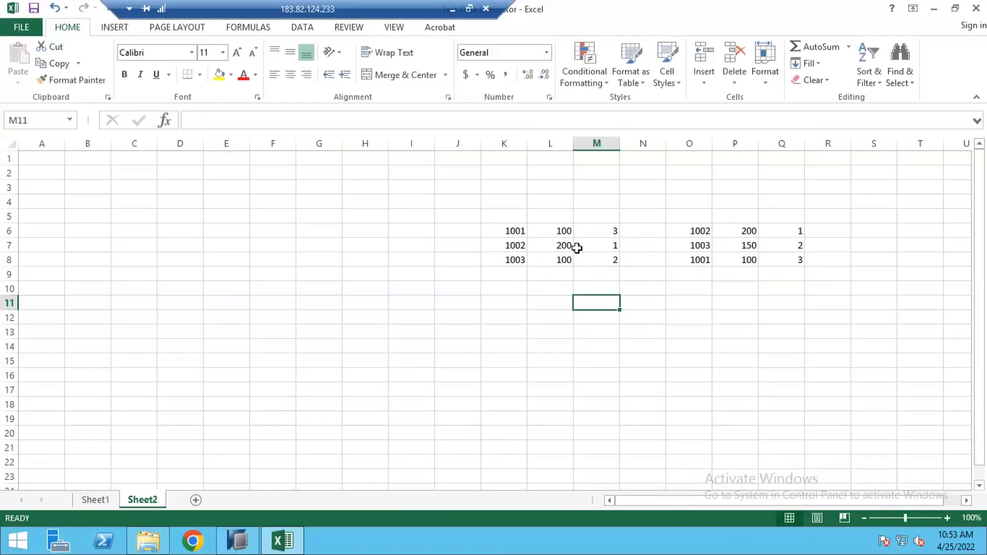
Give the two tied 100 quantities the same rank by entering 2 in cells M6 and M8.
left_click_drag(561, 249, 614, 249)
left_click(611, 231)
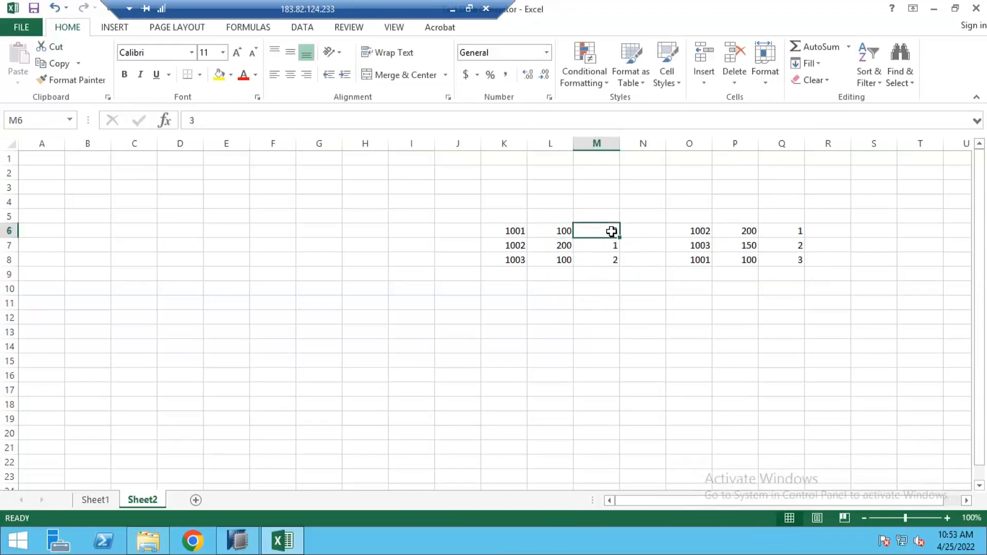
type("2")
left_click(608, 260)
type("2")
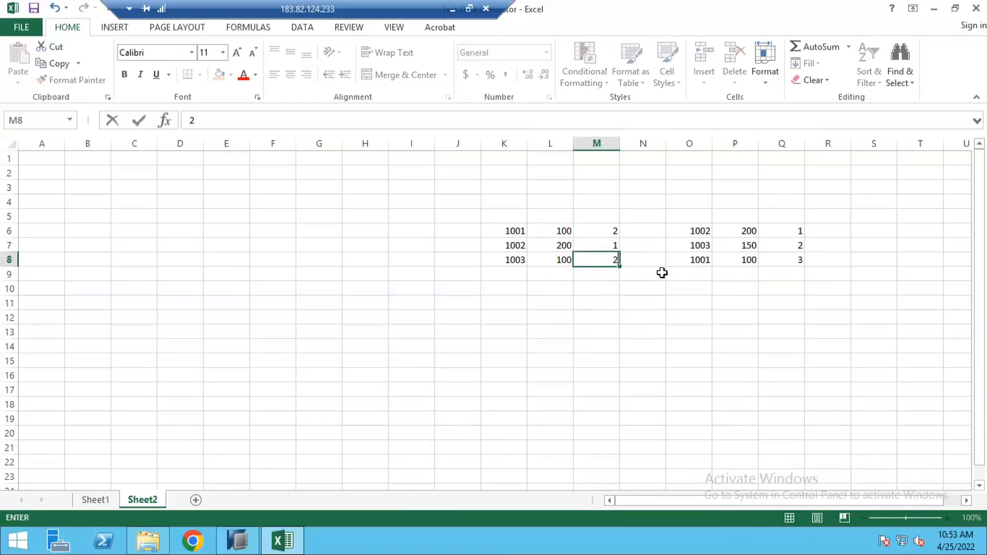
Clear the ranks from cells M6 to M8 beside the unsorted ID and quantity rows.
key("ctrl+Return")
left_click_drag(599, 221, 607, 281)
key("Delete")
left_click(670, 287)
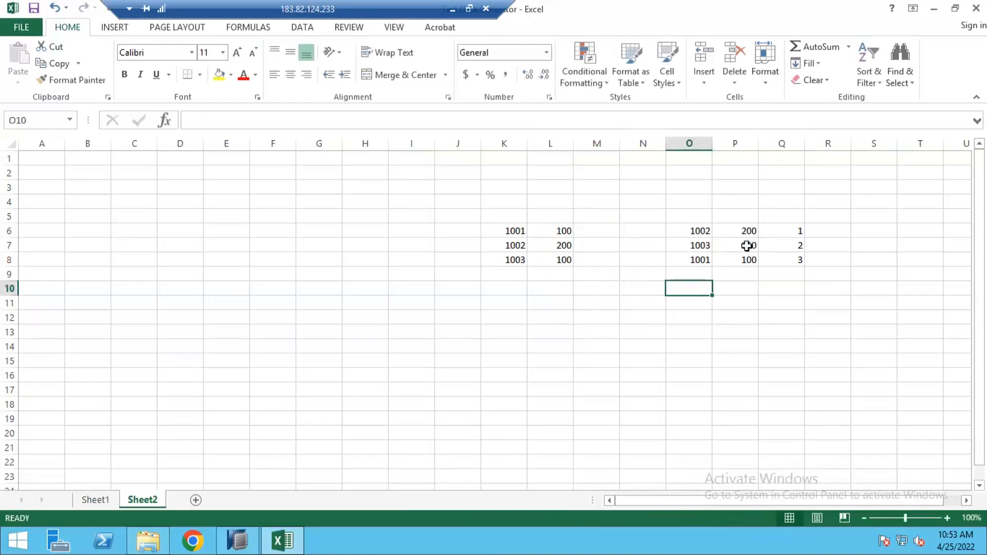
Set the quantity of ID 1003 in cell P7 of the reordered rows to 100.
left_click(746, 246)
type("10")
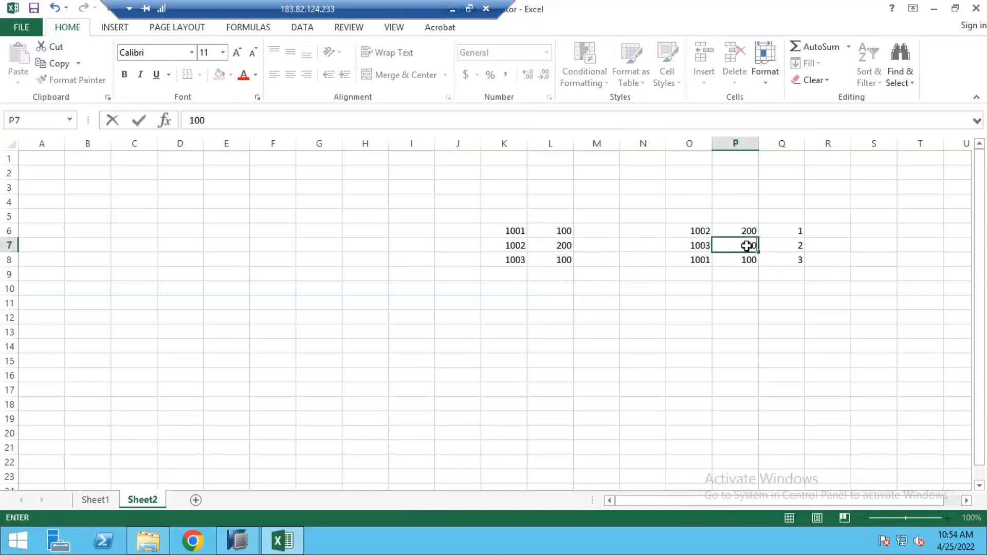
key("Return")
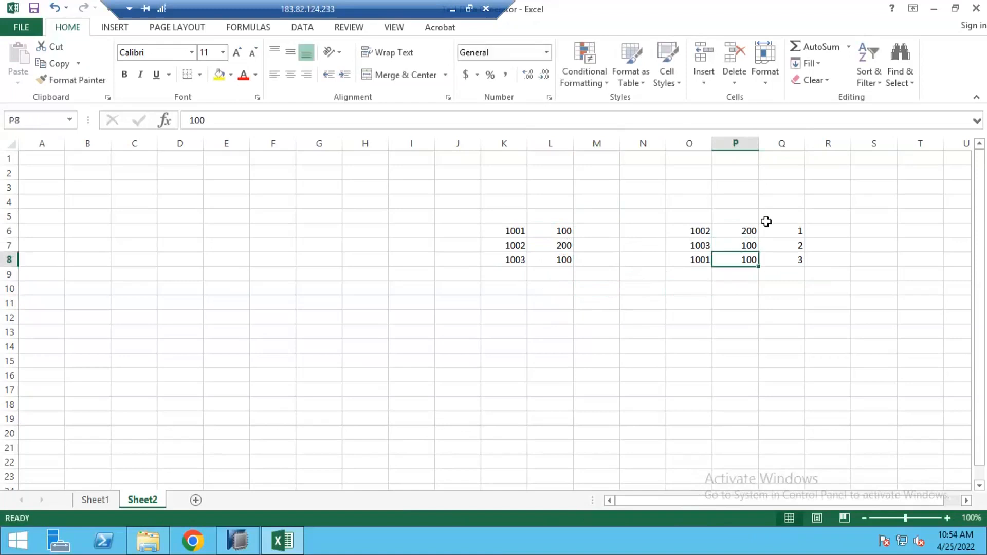
Set the rank of ID 1001 in cell Q8 to 2 to match the other row with the same quantity.
left_click(740, 231)
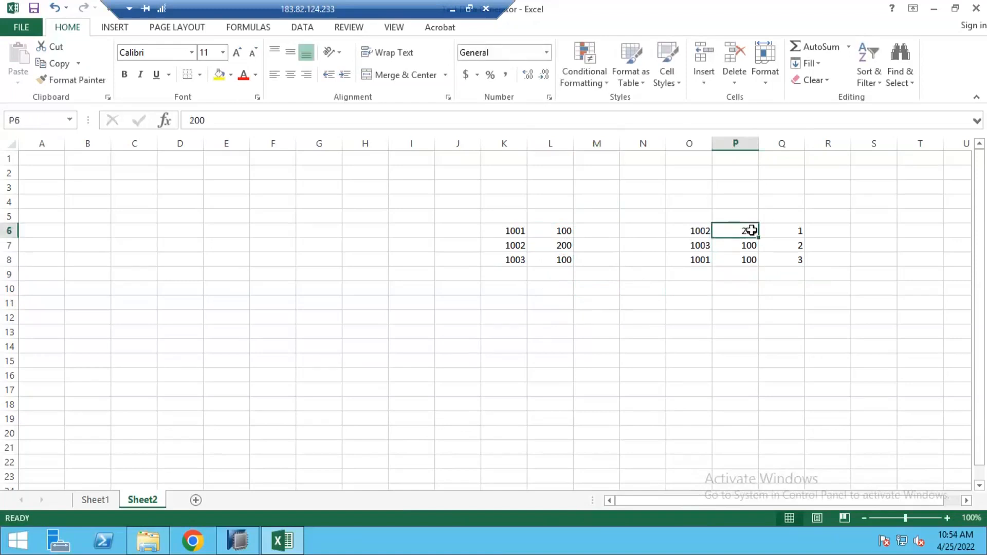
left_click(784, 231)
left_click(750, 246)
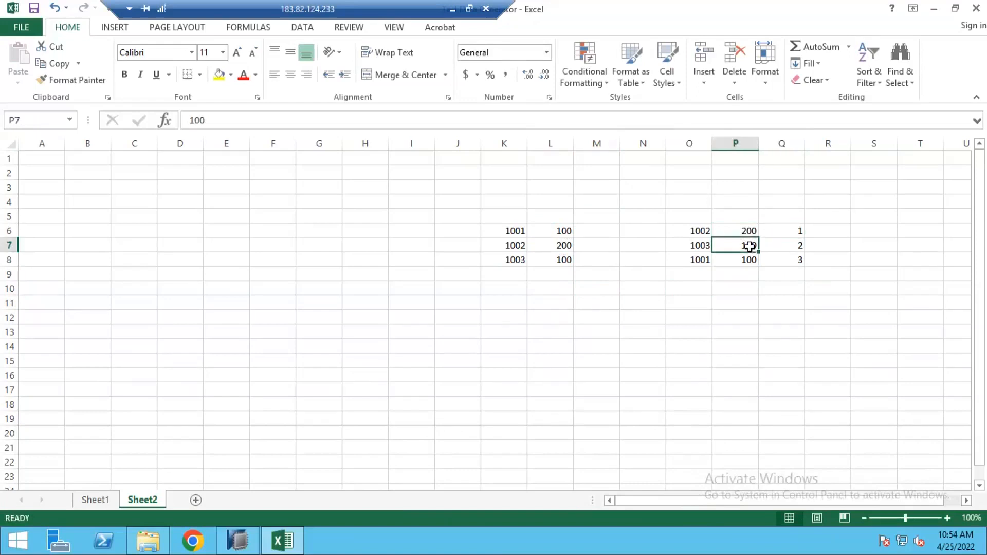
left_click_drag(749, 257, 750, 248)
left_click(791, 258)
type("2")
key("Return")
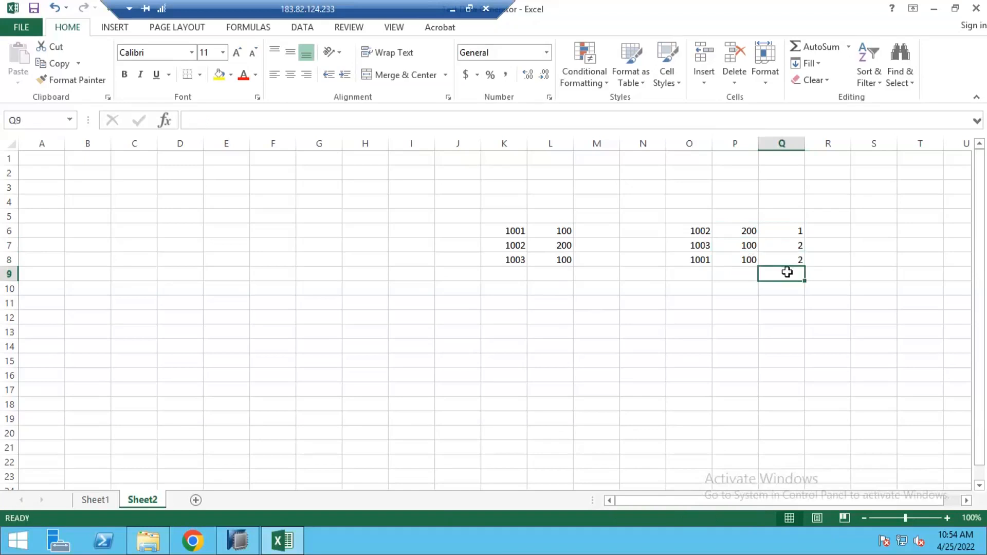
Enter the heading "rank" in cell Q5 above the rank values.
left_click_drag(697, 245, 747, 260)
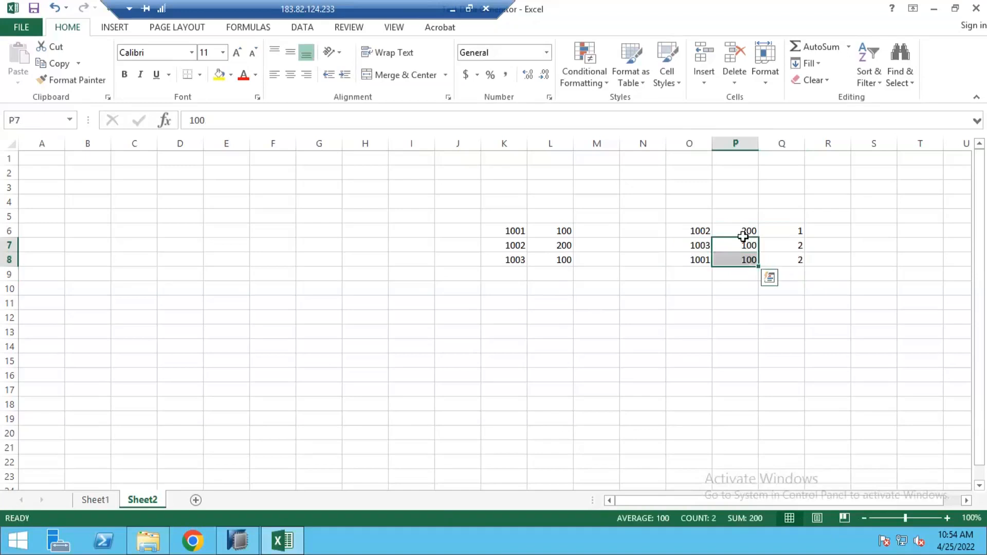
left_click(739, 259)
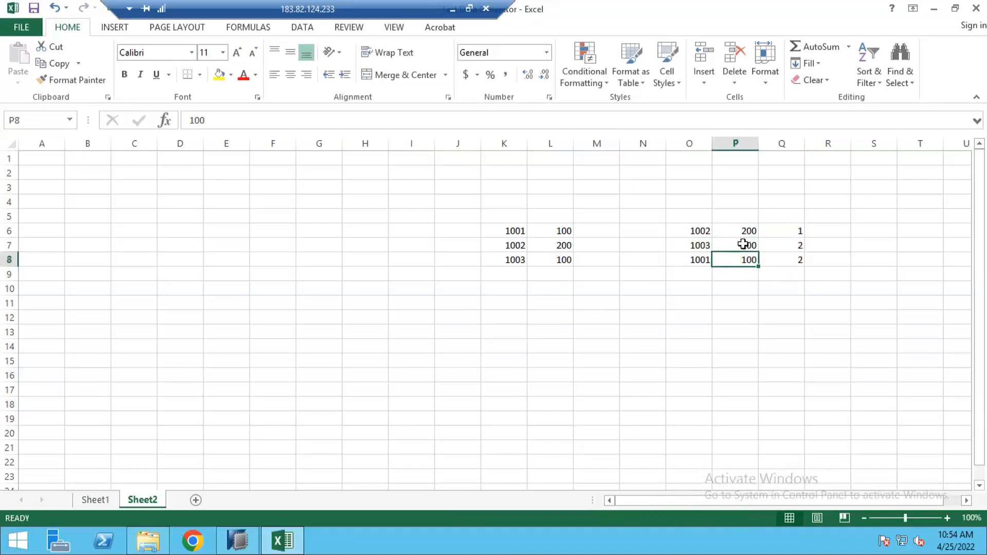
left_click(785, 213)
type("rank")
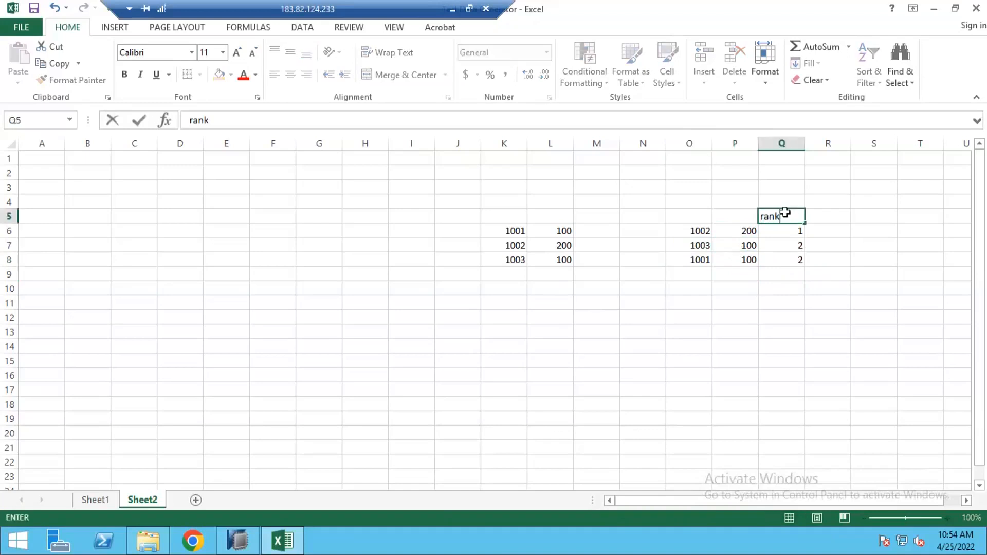
key("Return")
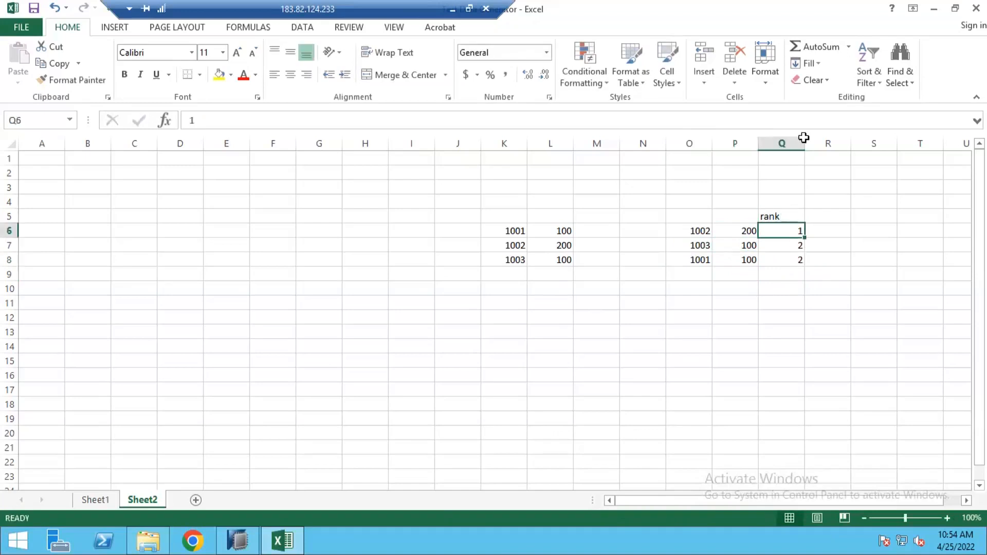
Begin a Threshold heading in cell R5 beside the rank heading.
left_click(834, 219)
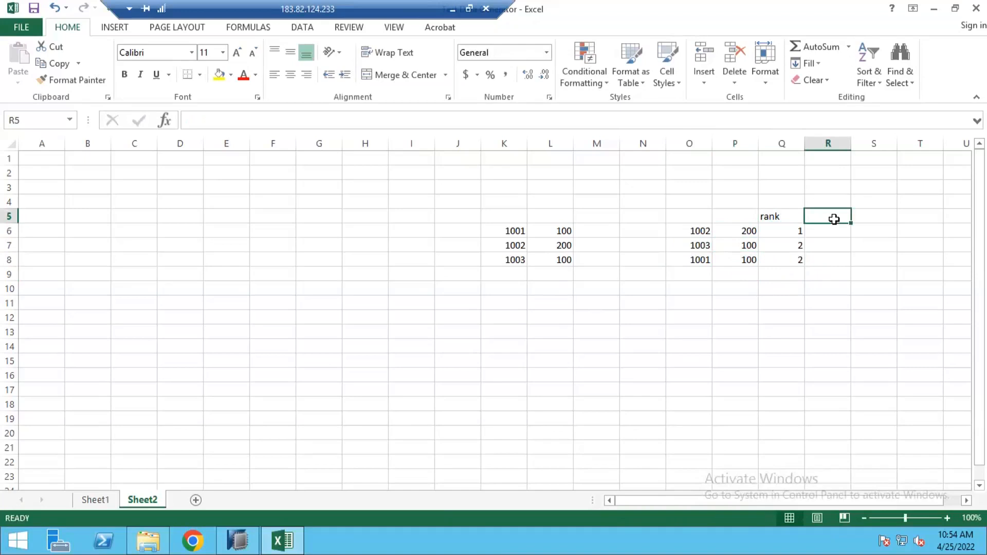
type("tHR")
key("BackSpace")
key("BackSpace")
key("BackSpace")
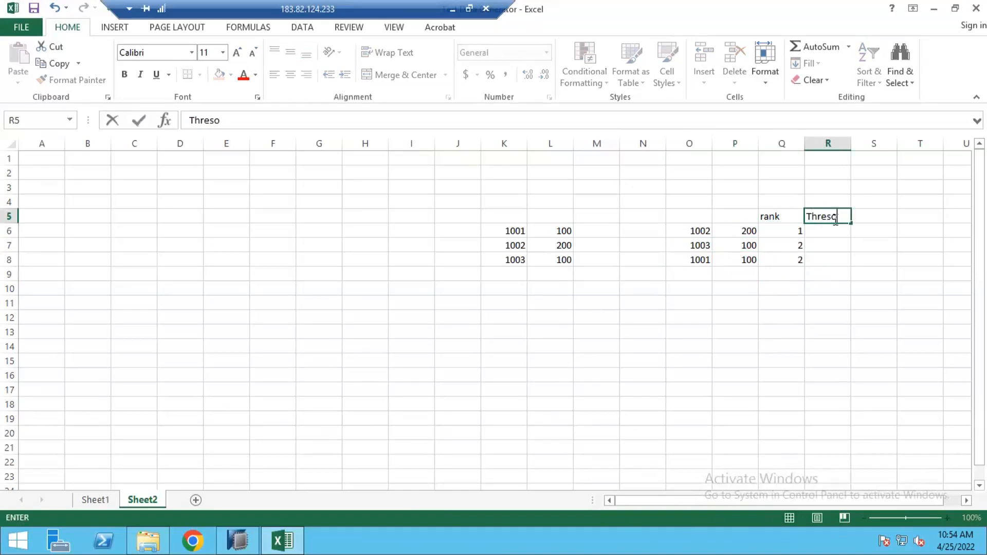
Switch to SAP HANA Studio and place a Rank node in the scenario below the Aggregation node.
left_click(239, 541)
left_click(276, 268)
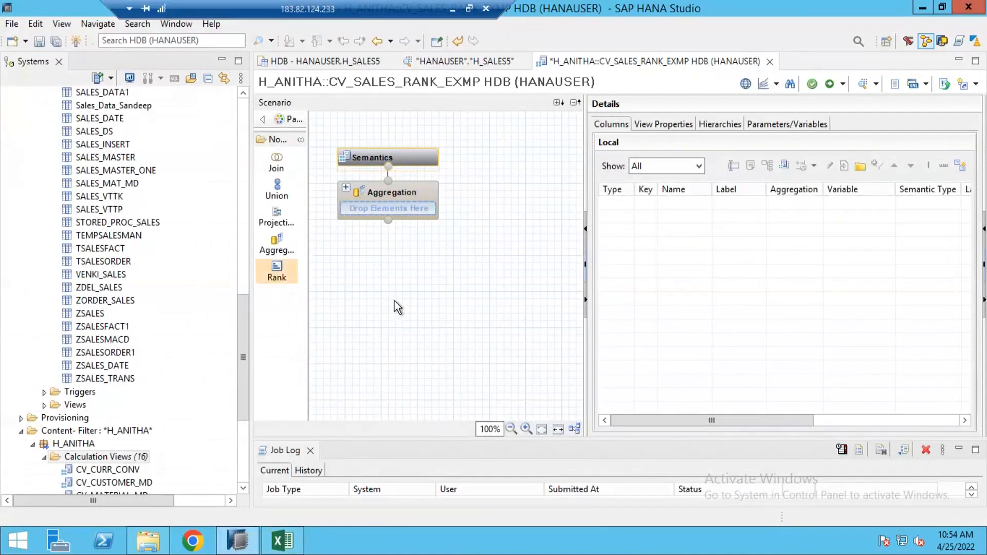
left_click(428, 311)
left_click(459, 354)
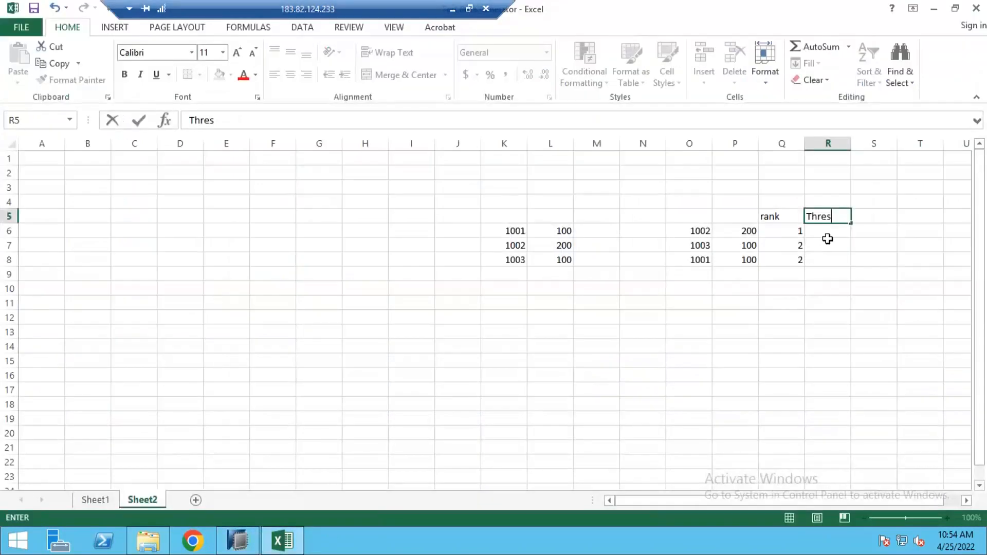
Switch back to Excel, complete the heading "Threshold" in cell R5 and widen column R to fit it.
type("d")
key("Return")
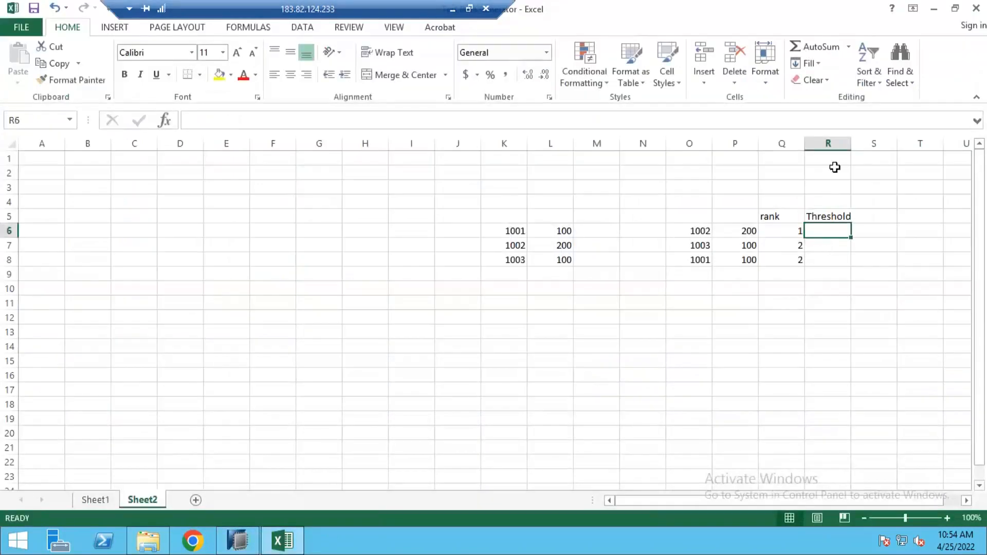
left_click_drag(851, 143, 855, 142)
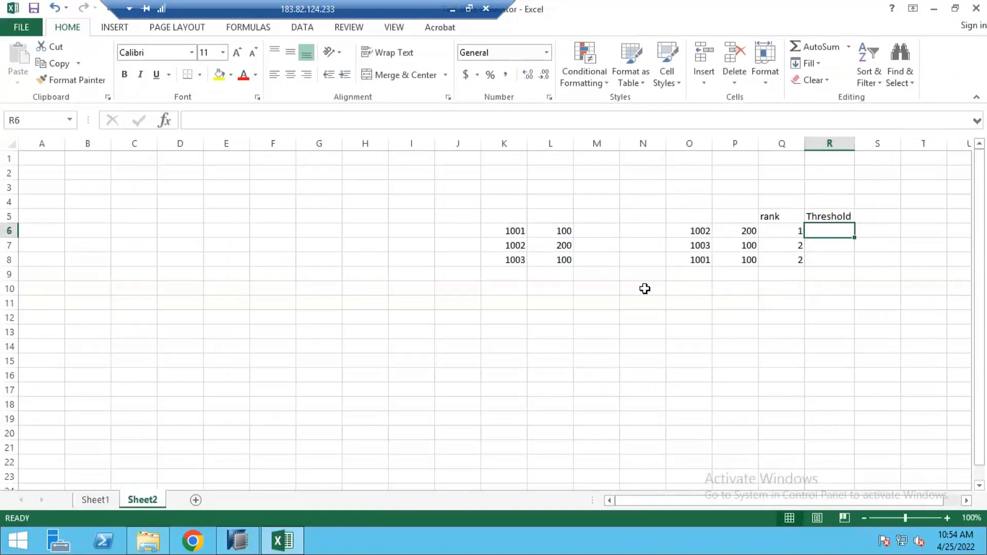
Copy the unsorted IDs and quantities from K6:L8 to K2:L4.
left_click_drag(511, 228, 553, 260)
key("ctrl+c")
left_click(504, 168)
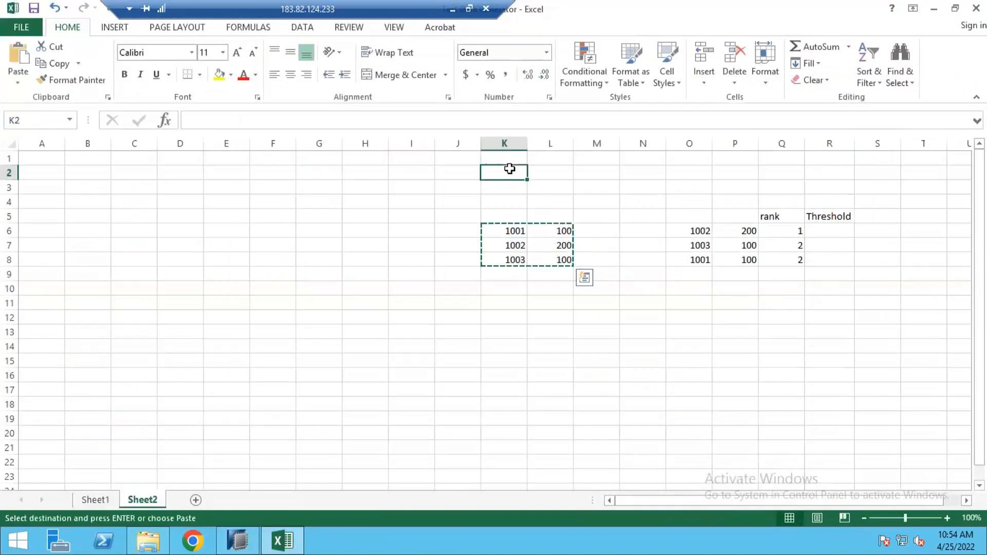
key("ctrl+v")
key("Escape")
Set the quantity of ID 1003 in cell L4 to 150.
left_click(560, 200)
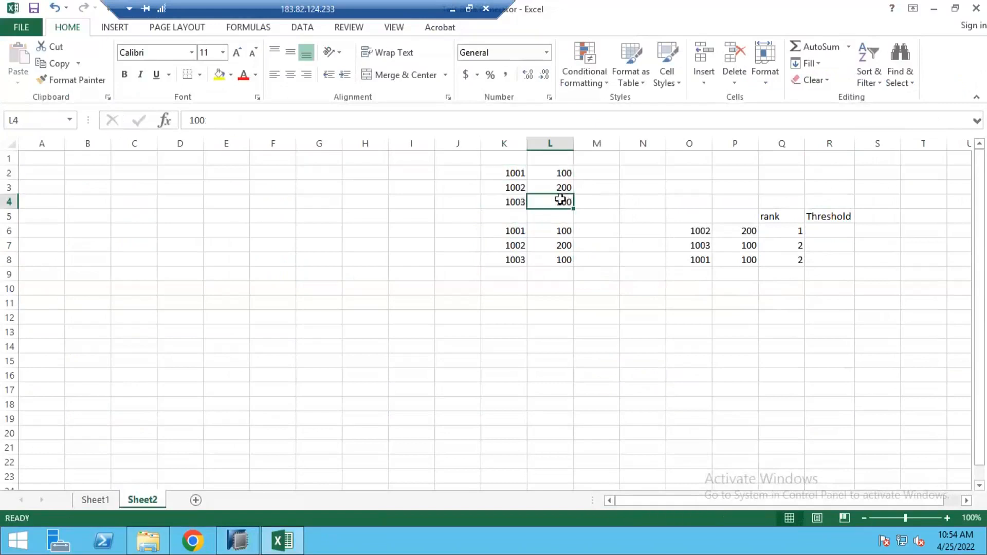
type("150")
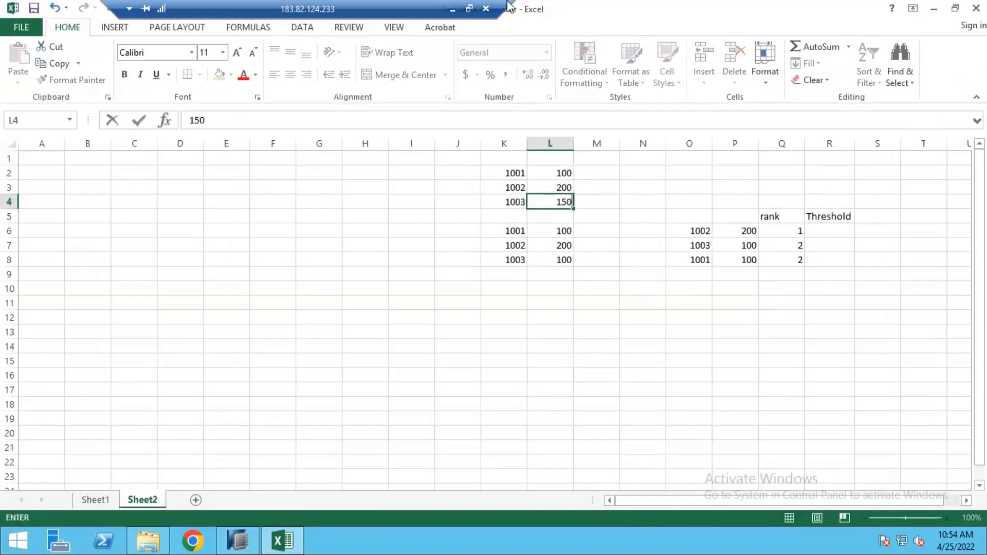
key("Return")
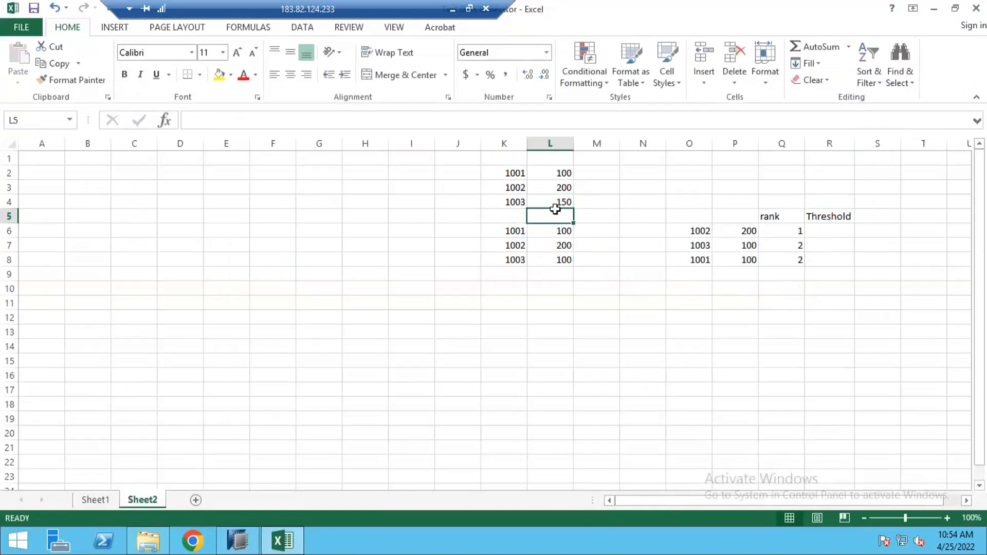
Copy the reordered IDs and quantities from O6:P8 to O2:P4.
left_click_drag(689, 230, 735, 260)
key("ctrl+c")
left_click(696, 172)
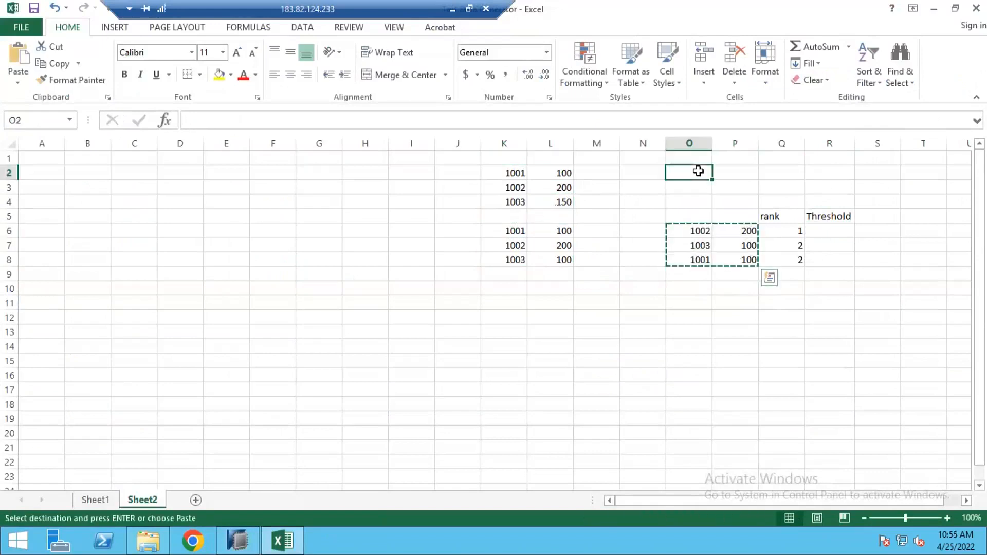
key("ctrl+v")
key("Escape")
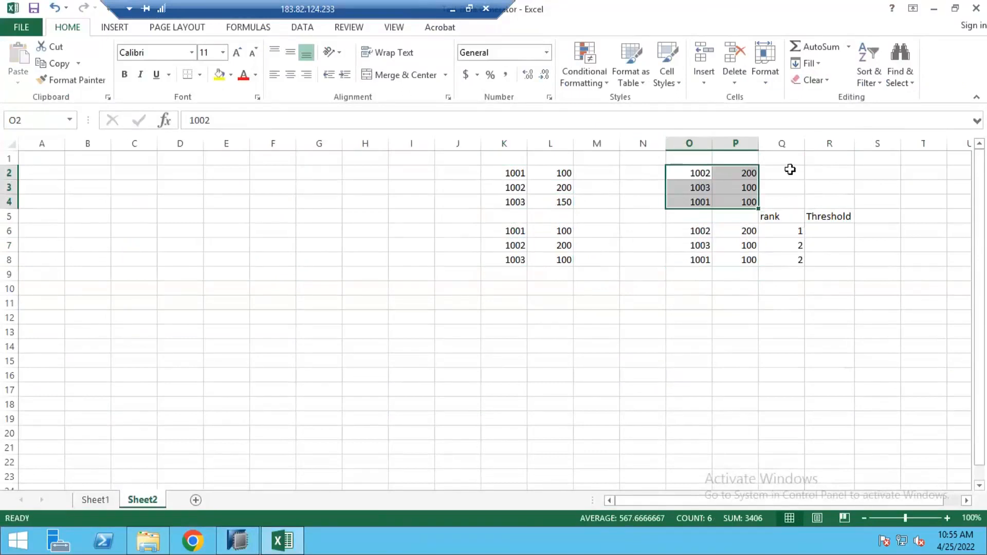
Enter the ranks 1, 2 and 3 in cells Q2 to Q4 beside the copied reordered rows.
left_click(790, 170)
type("1")
key("Return")
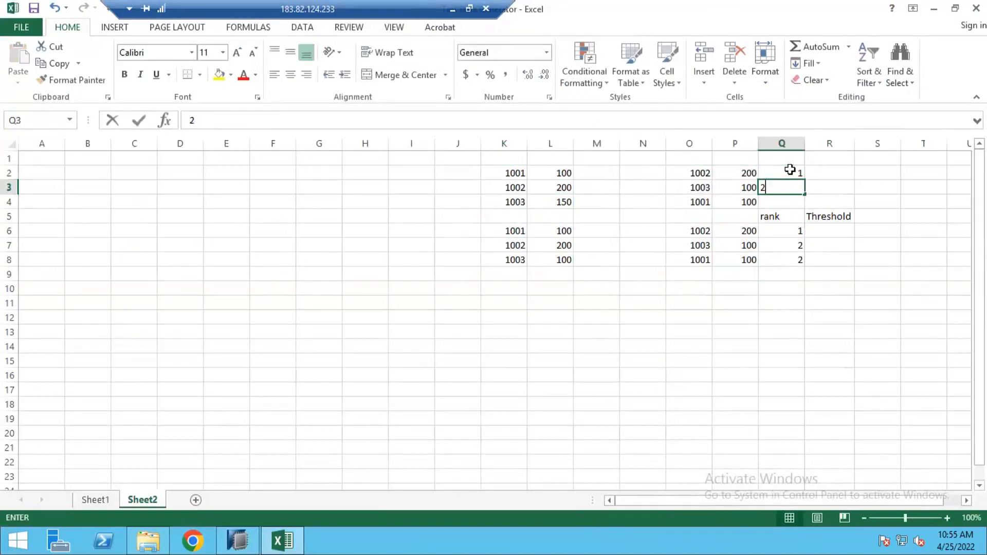
type("2")
key("Return")
type("3")
key("Return")
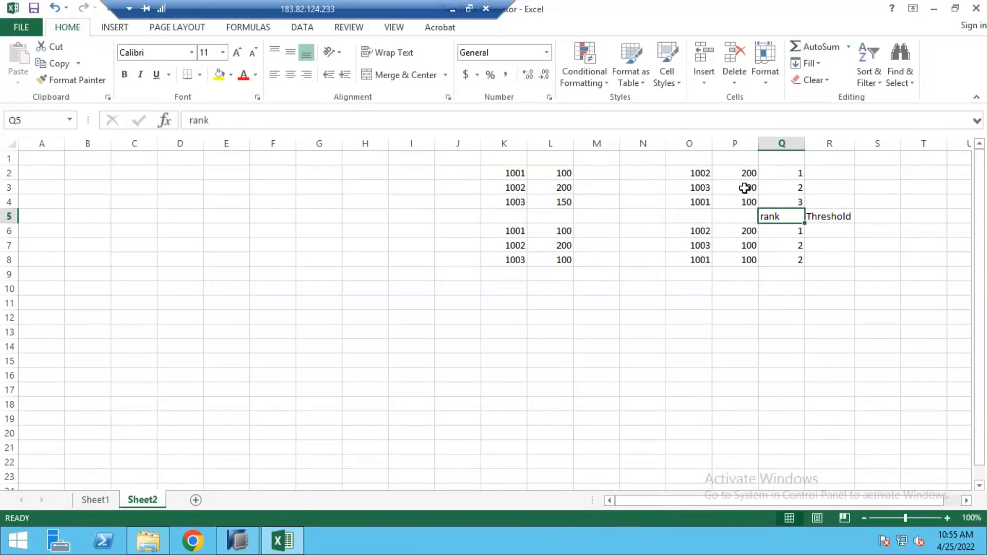
Set the quantity of ID 1003 in cell P3 to 150.
left_click(745, 188)
type("150")
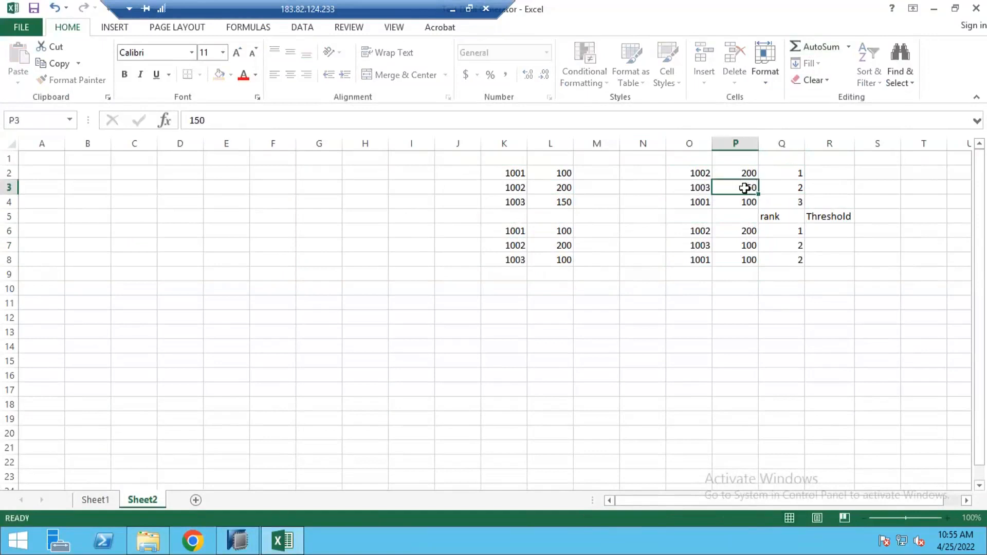
key("Return")
Compare the ranks of the distinct quantities in O2:Q4 with those of the tied quantities in O6:Q8.
left_click(746, 174)
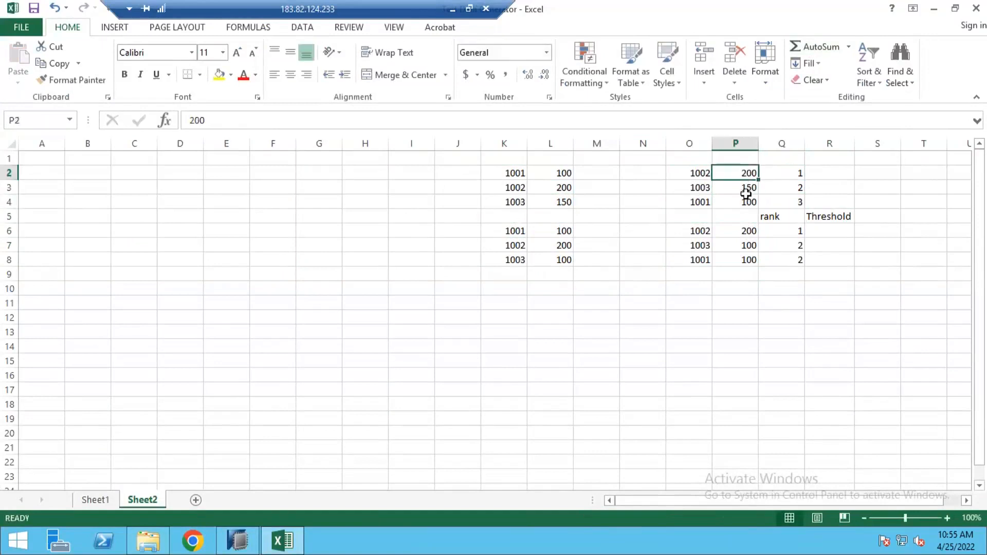
left_click(746, 190)
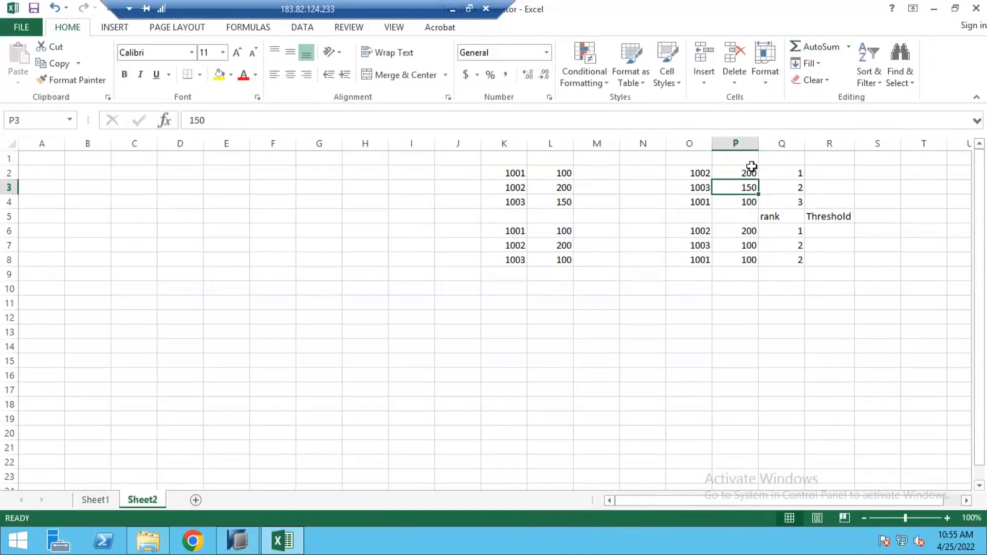
left_click(750, 203)
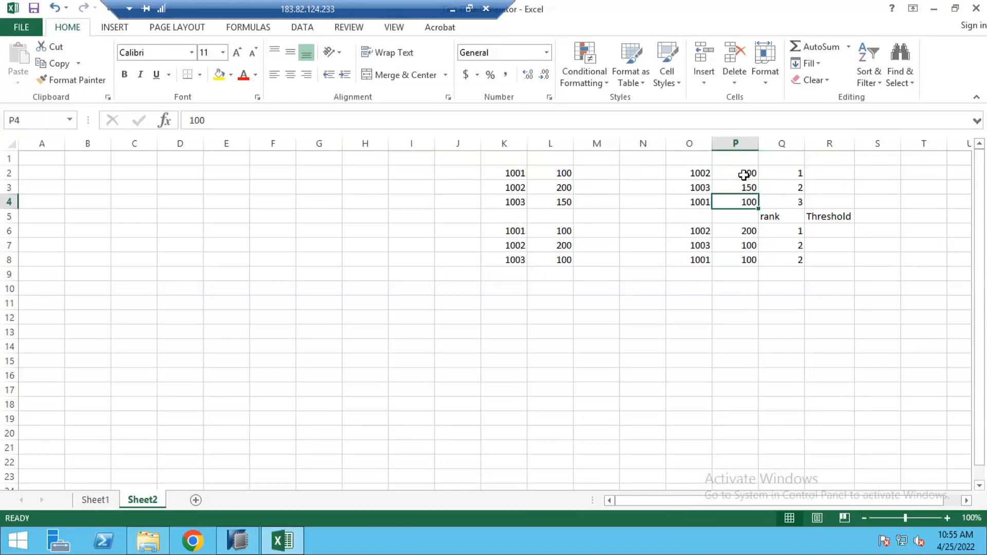
left_click_drag(699, 169, 780, 201)
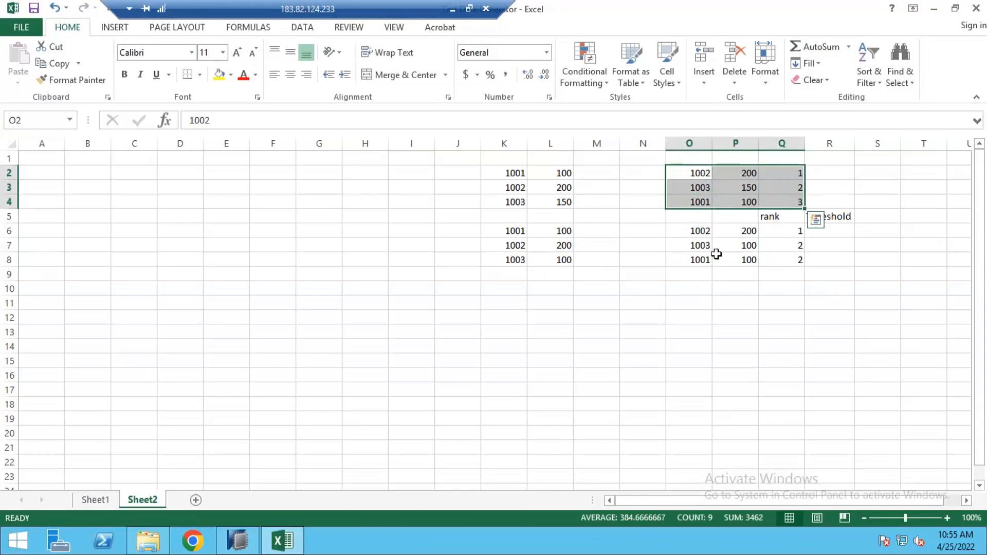
left_click(559, 233)
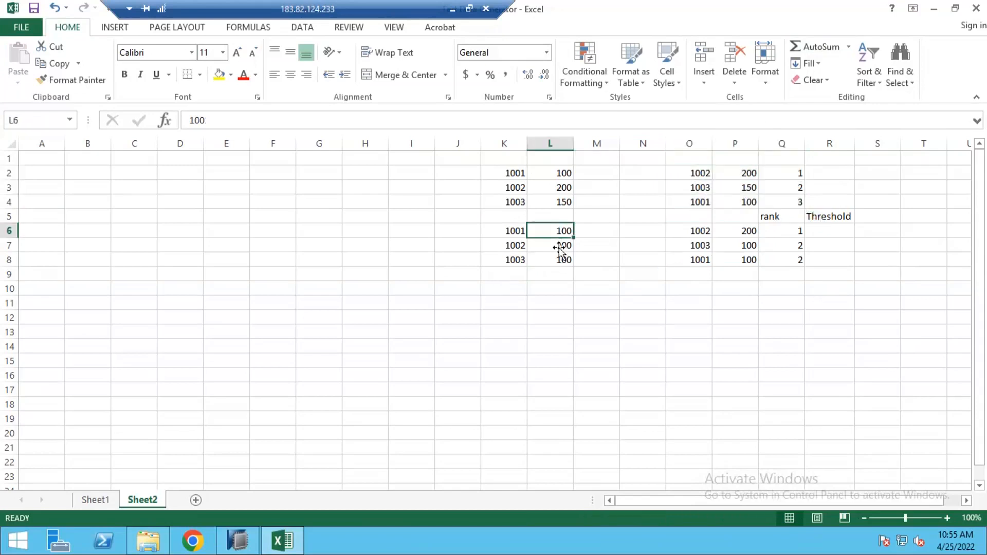
left_click(559, 261)
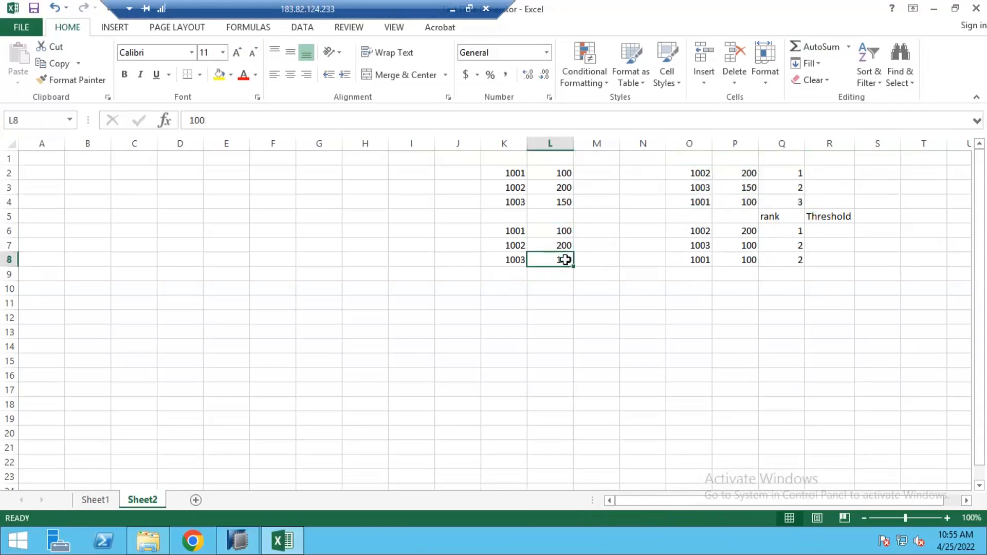
mouse_move(727, 251)
left_mouse_down()
mouse_move(736, 258)
mouse_move(788, 246)
mouse_move(792, 261)
mouse_move(740, 265)
left_mouse_up()
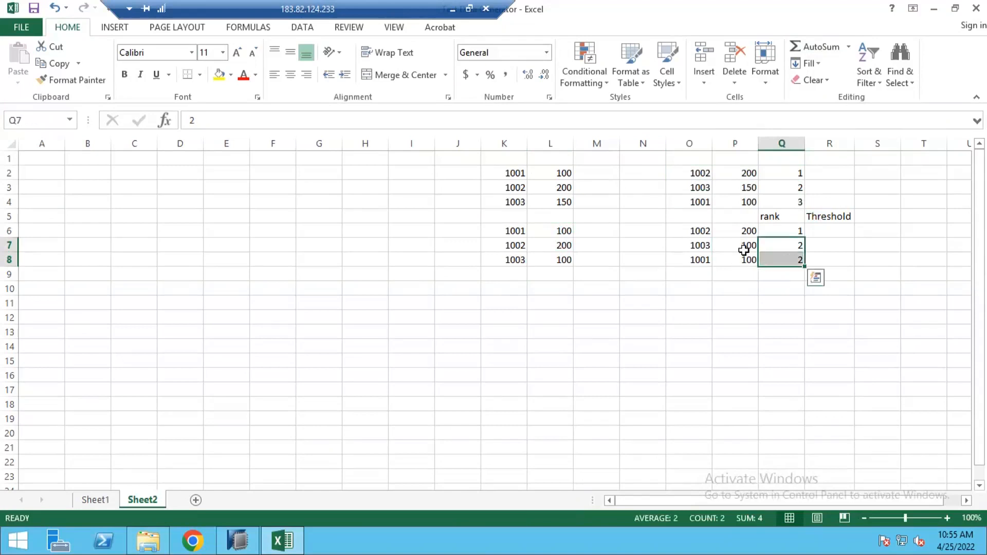
left_click(744, 251)
left_click(746, 258)
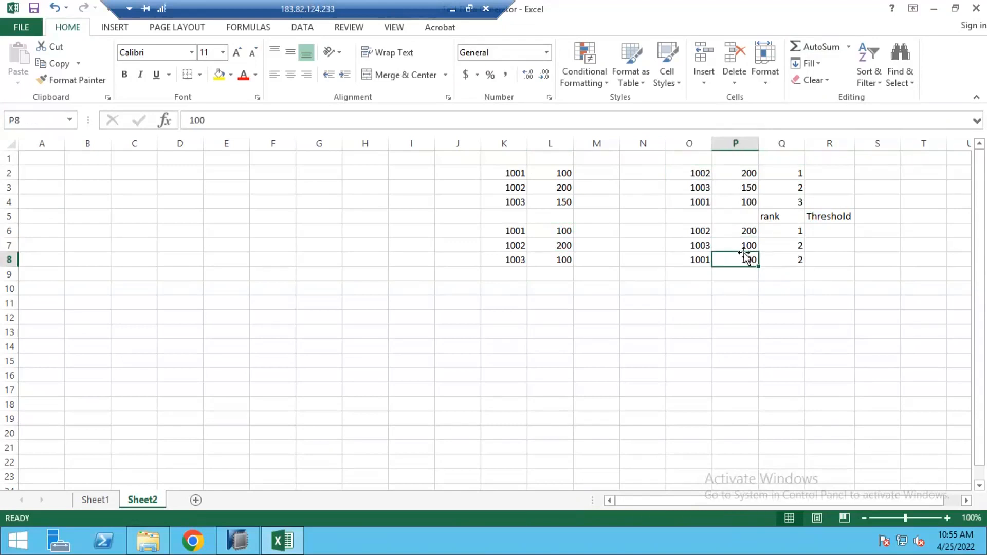
left_click_drag(706, 246, 772, 260)
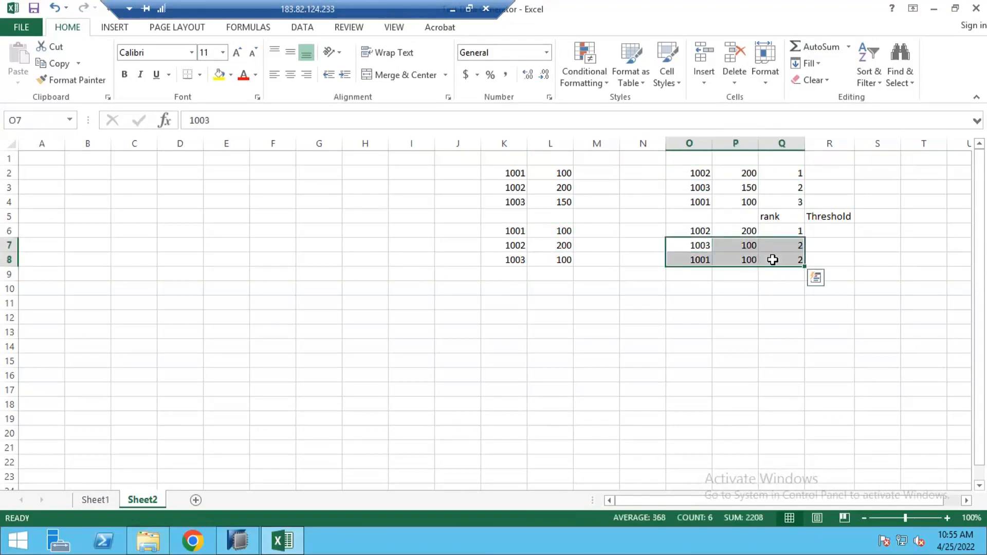
left_click(763, 260)
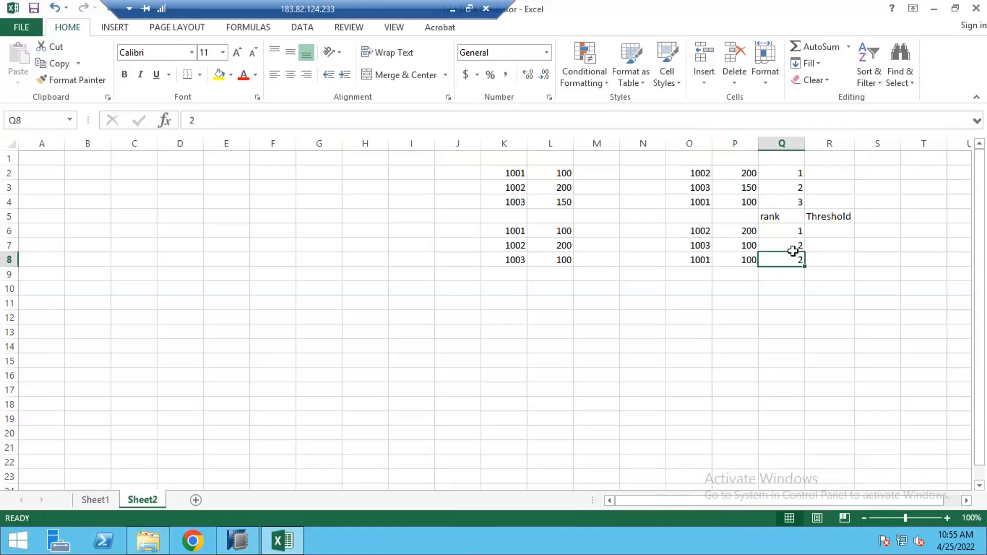
Move the Threshold heading from R5 to S5 and fit column S to its contents.
left_click(827, 221)
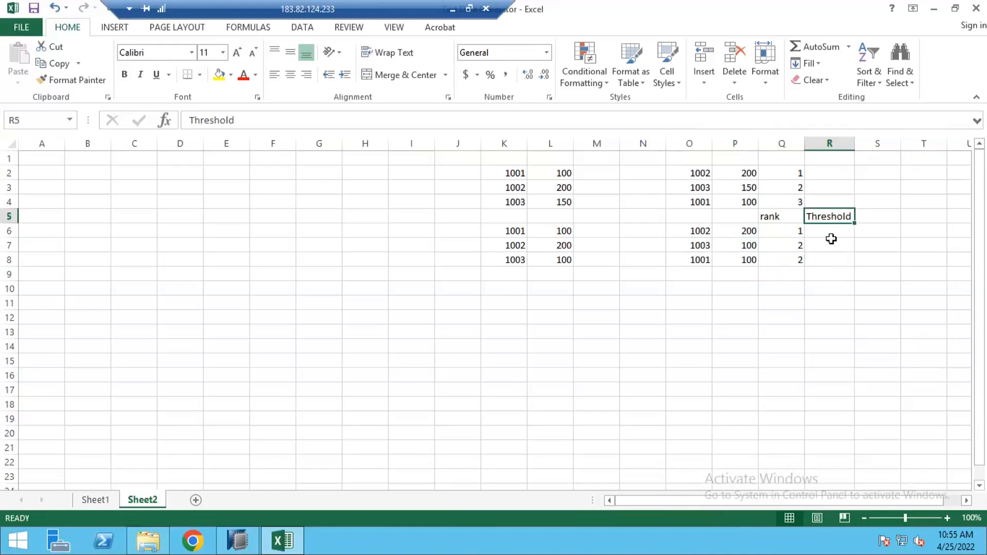
key("ctrl+c")
left_click(891, 219)
key("ctrl+v")
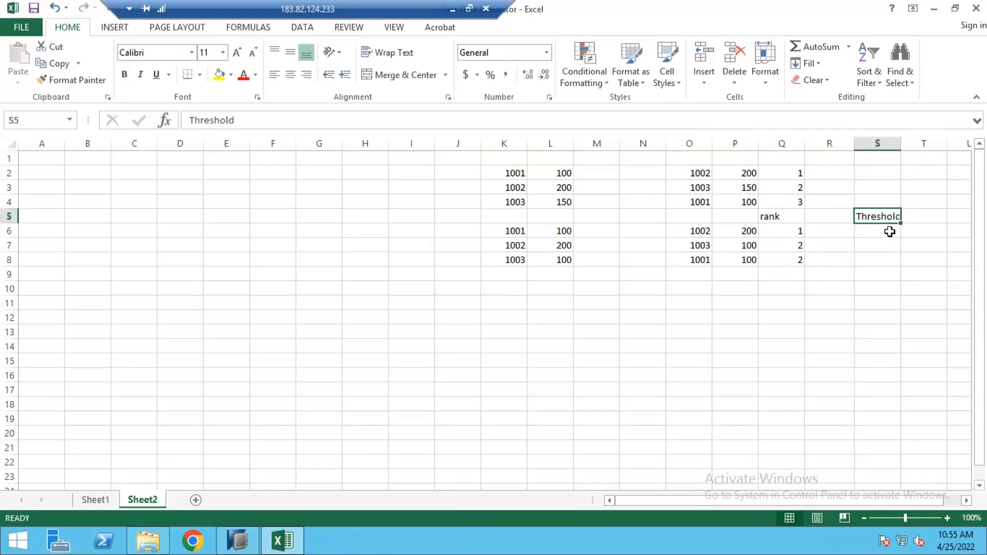
double_click(900, 144)
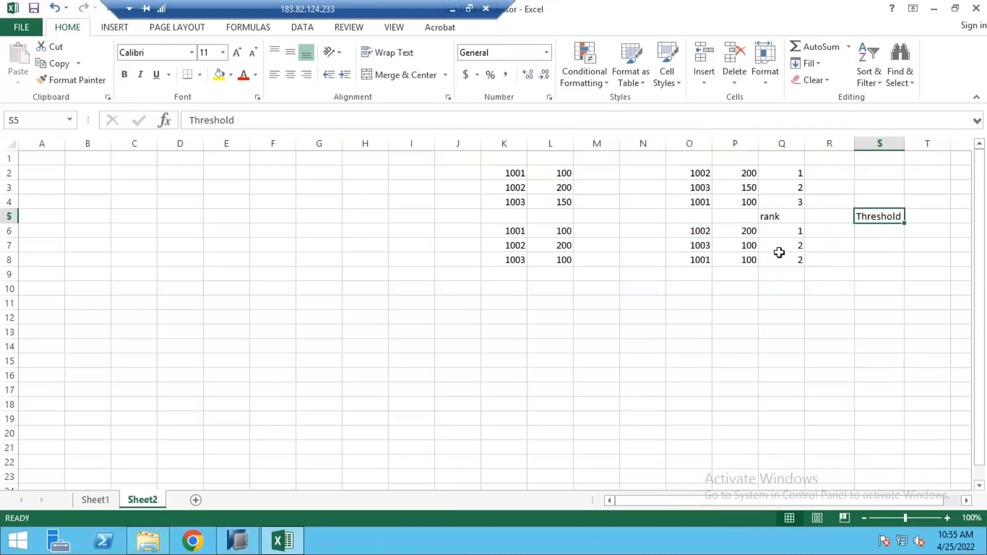
Enter a threshold of 1 in cell S6 below the Threshold heading.
left_click_drag(707, 249, 792, 259)
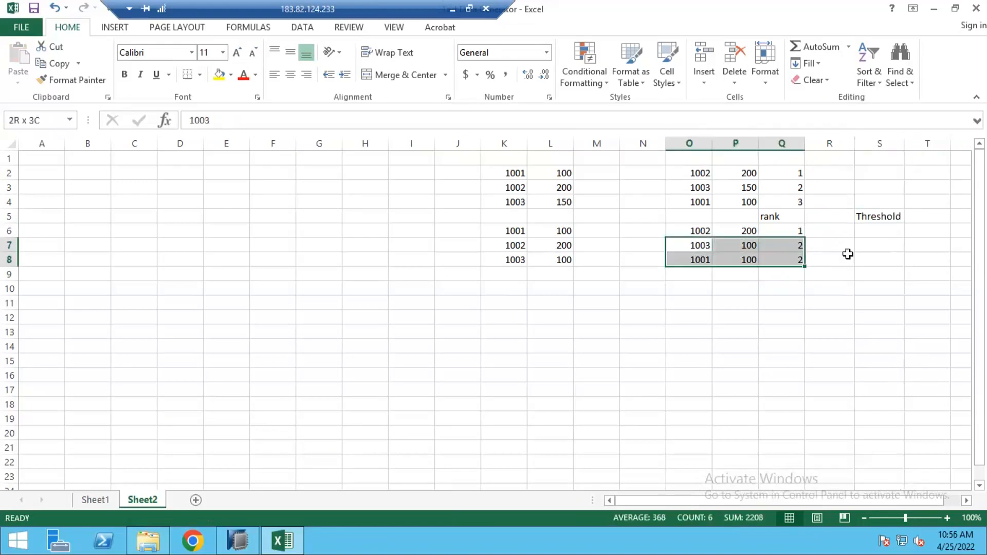
left_click(891, 238)
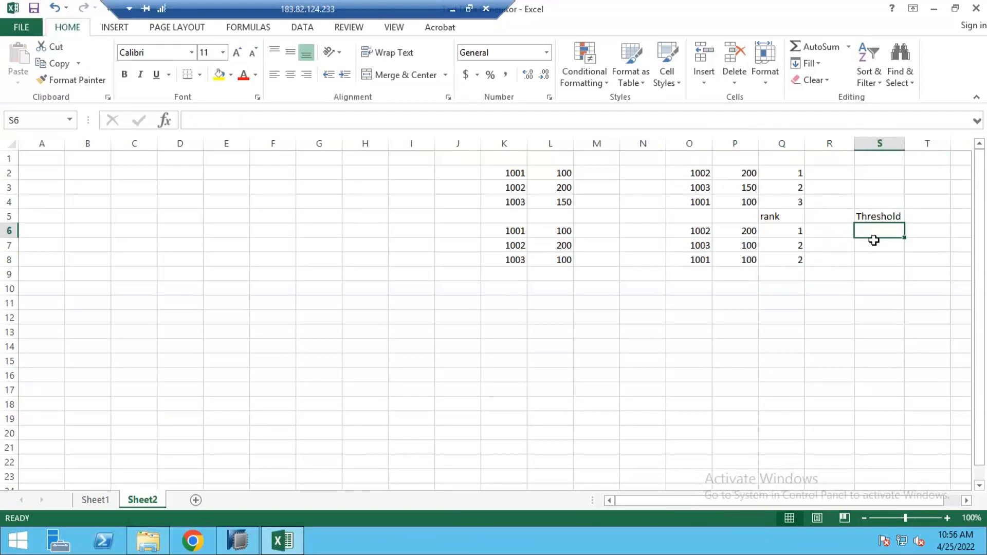
type("1")
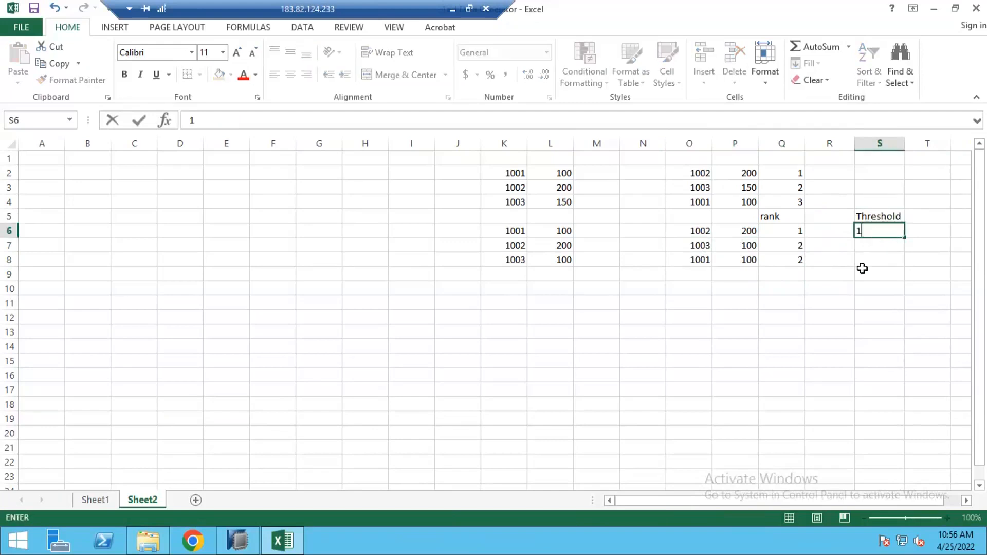
key("Return")
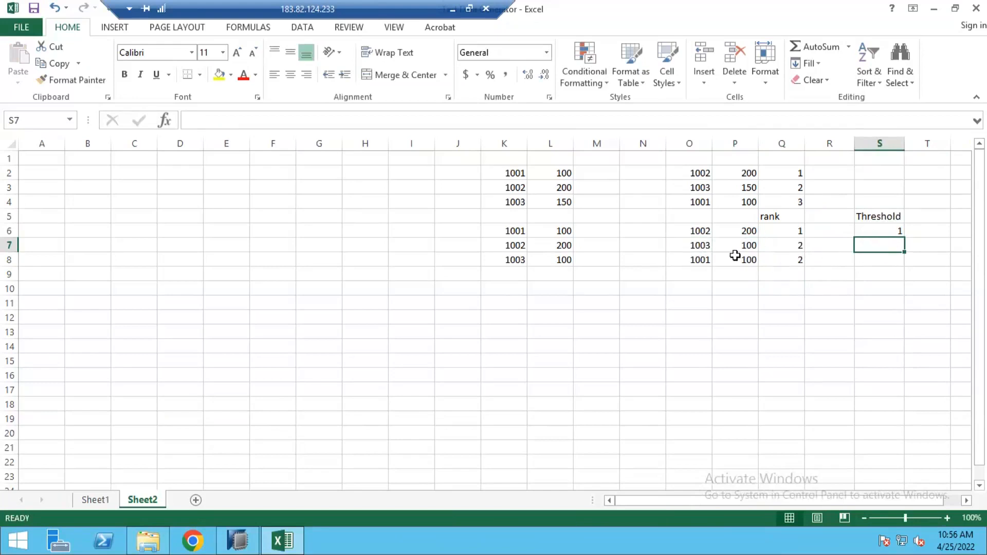
Copy the rank 1 row O6:Q6 to O11:Q11 as the first row of the threshold example.
left_click_drag(699, 247, 787, 249)
left_click_drag(698, 230, 780, 232)
key("ctrl+c")
left_click(689, 304)
key("ctrl+v")
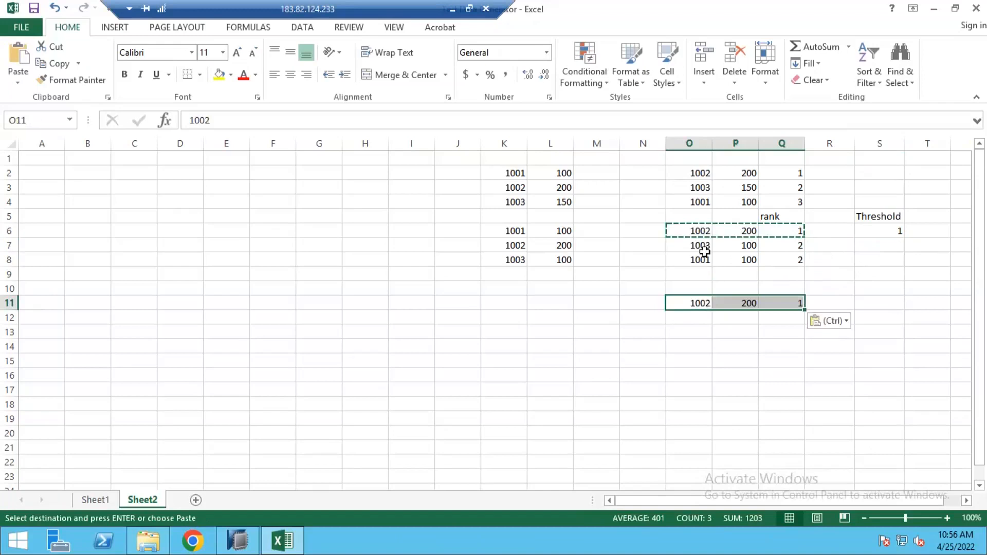
key("Escape")
Copy the row of ID 1003 from O7:Q7 to O12:Q12 beneath the copied rank 1 row.
left_click_drag(795, 246, 722, 277)
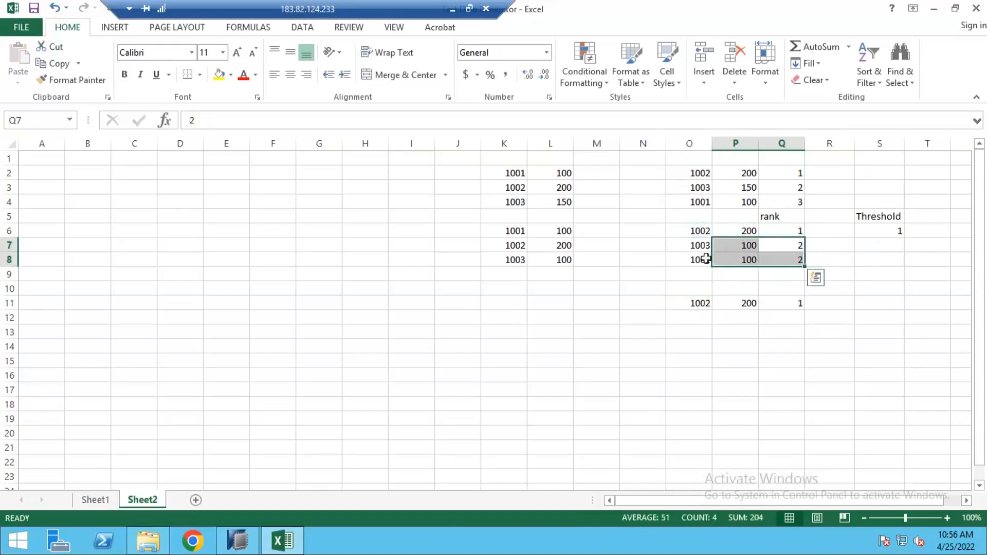
left_click_drag(694, 245, 786, 247)
key("ctrl+c")
left_click(698, 318)
key("ctrl+v")
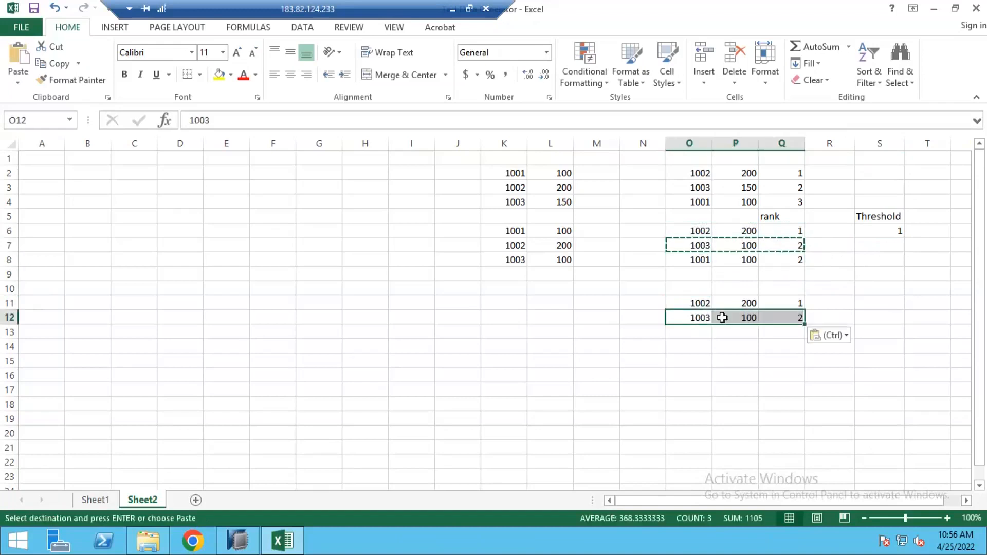
key("Escape")
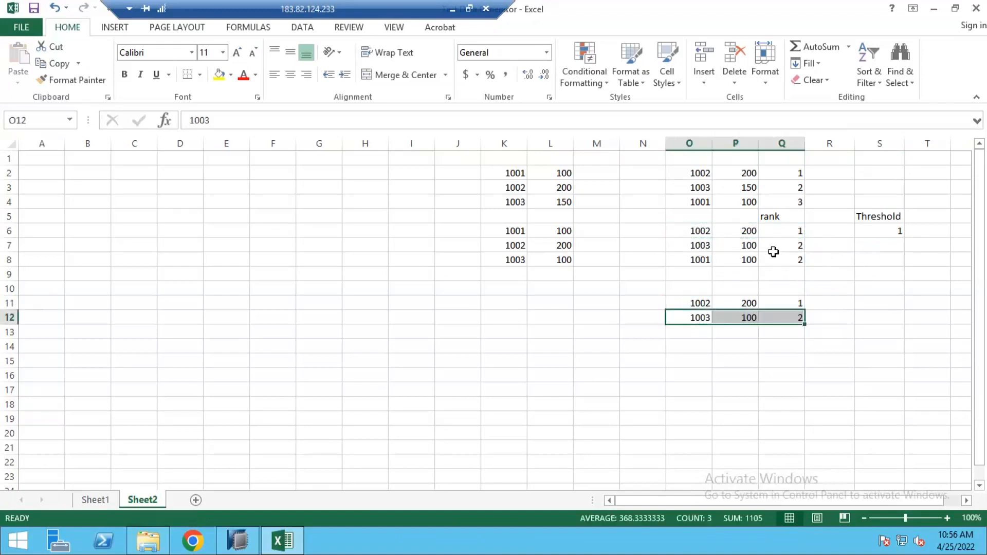
Compare the tied rows O7:Q8 with the row kept in O12:Q12.
left_click(743, 216)
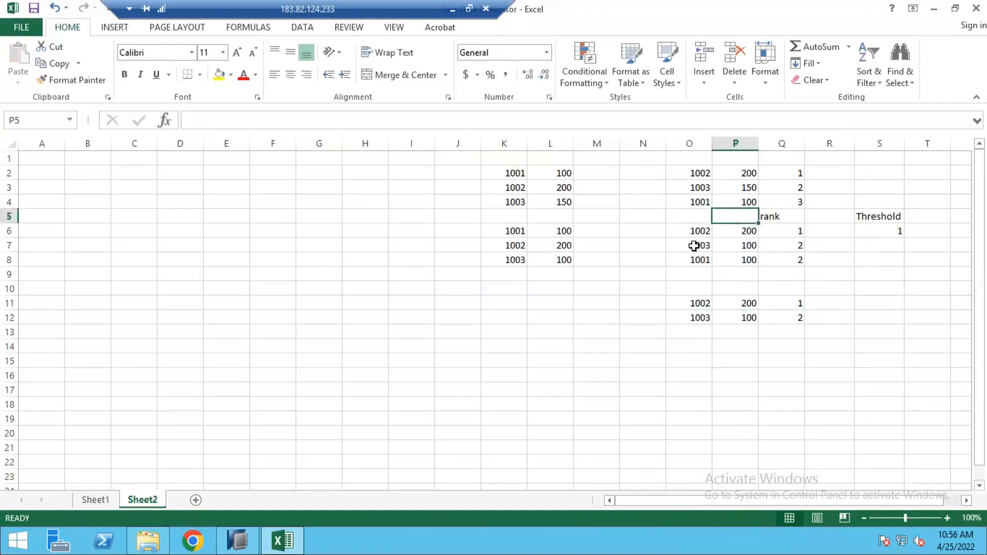
left_click_drag(700, 246, 746, 258)
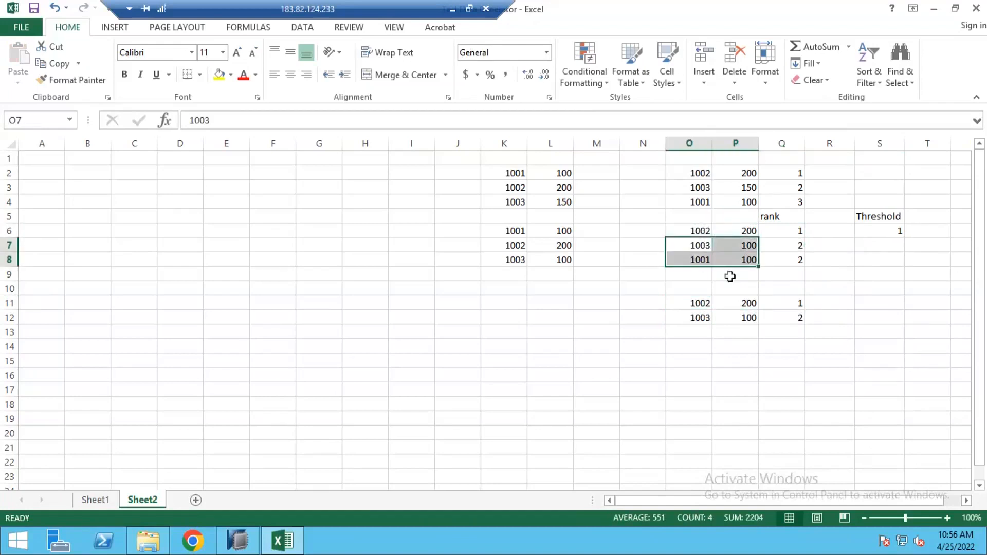
left_click_drag(702, 318, 739, 317)
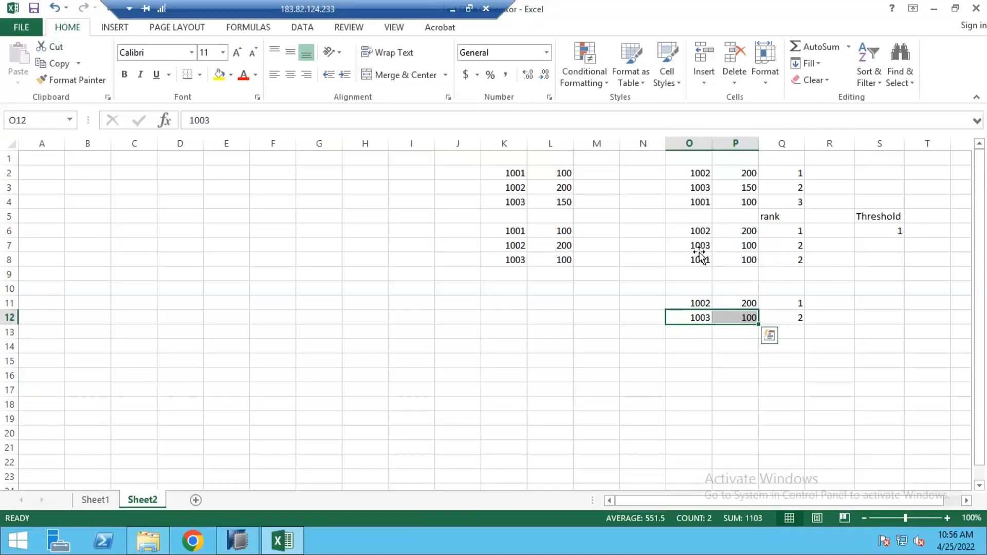
key("Up")
key("Up")
key("Up")
key("Up")
key("Up")
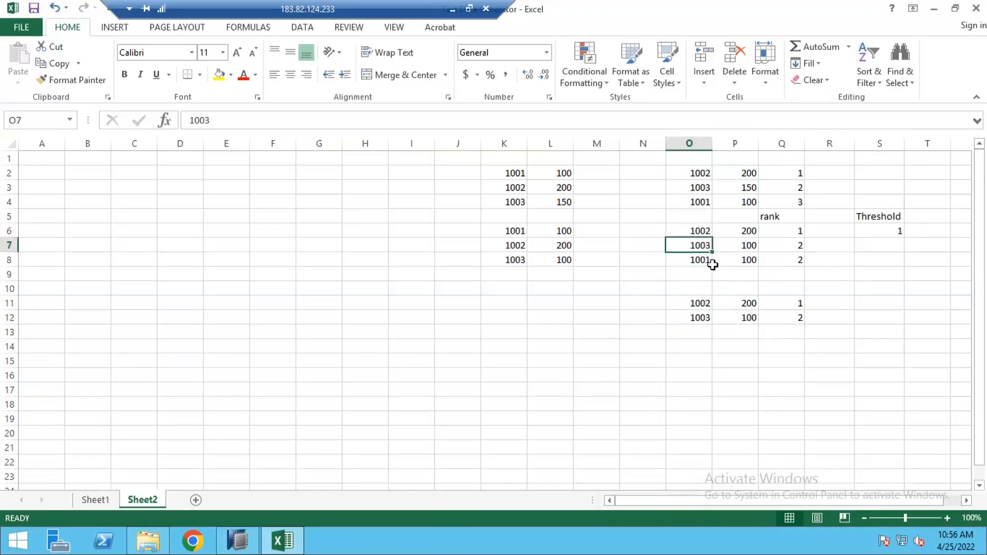
left_click_drag(698, 244, 782, 245)
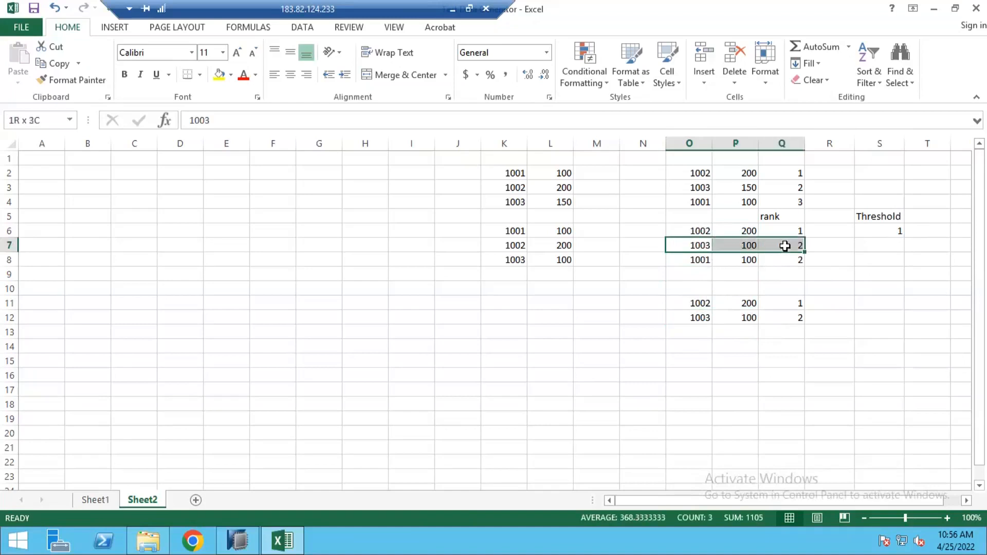
left_click(810, 318)
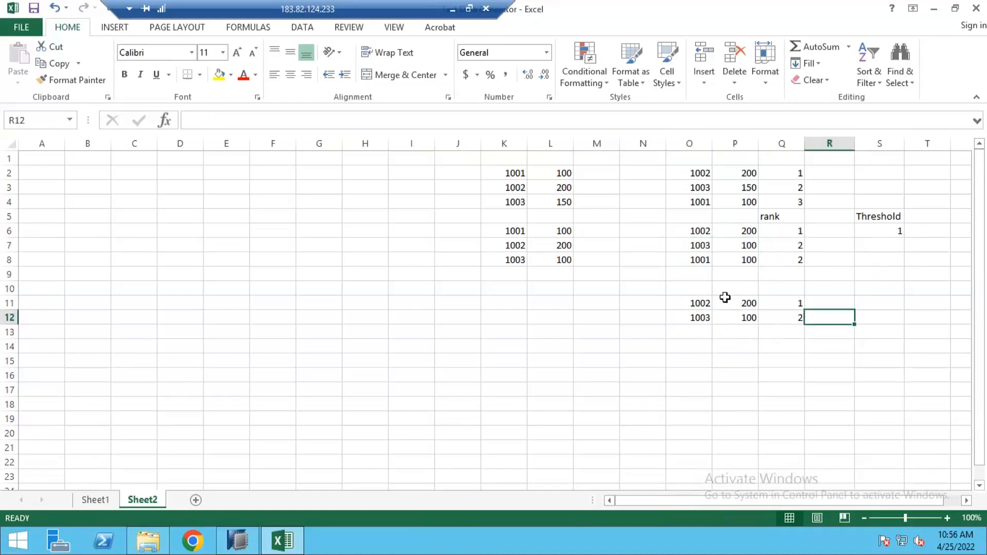
left_click_drag(707, 260, 798, 260)
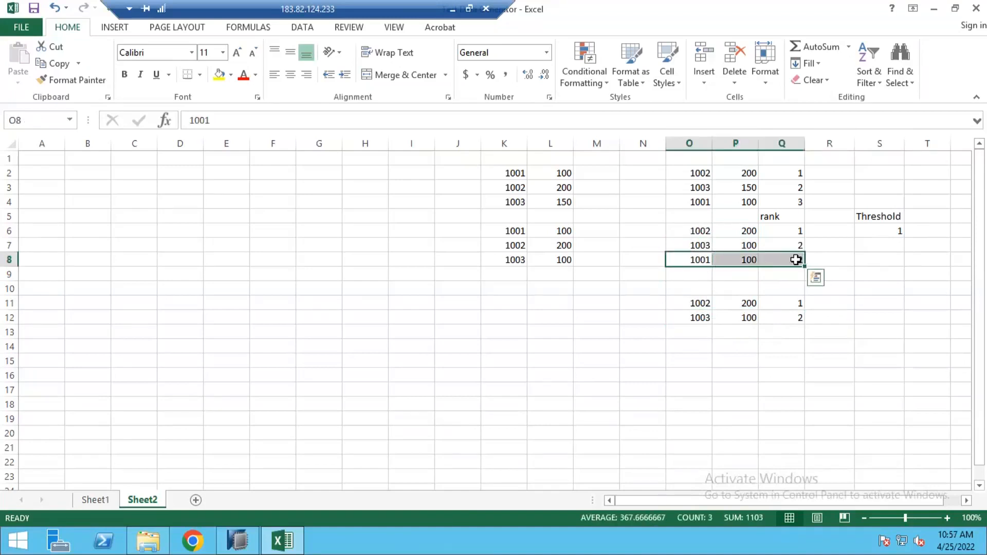
left_click(890, 217)
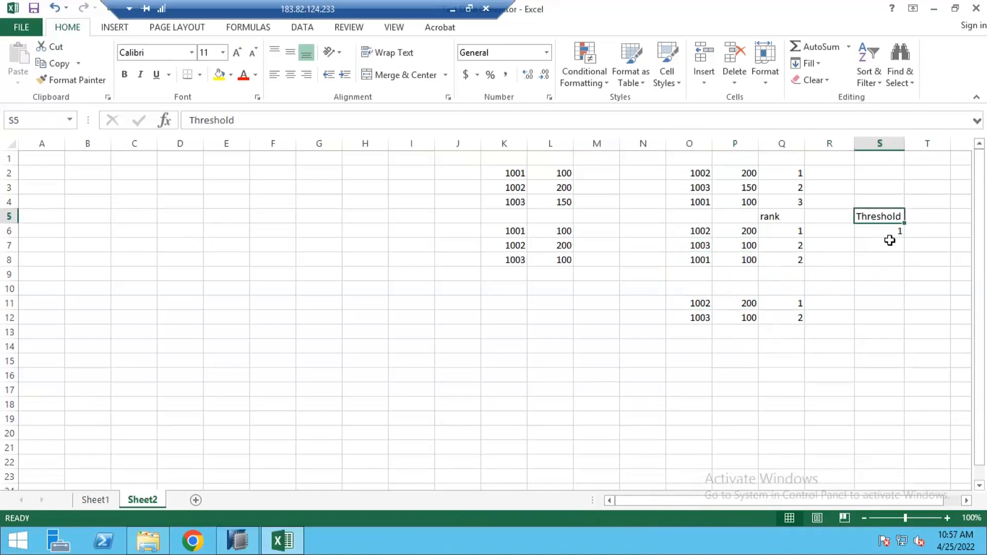
left_click(890, 240)
left_click(886, 231)
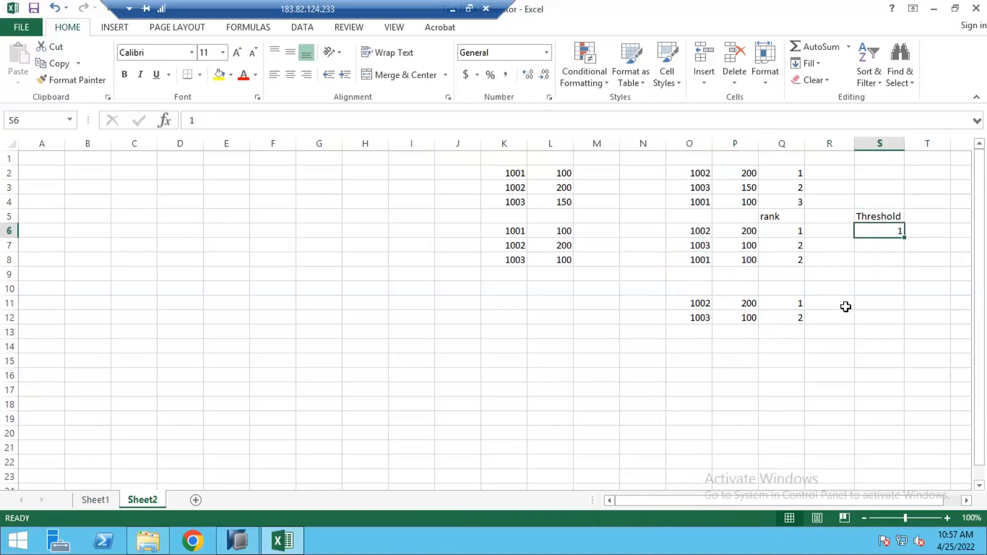
type("2")
key("Return")
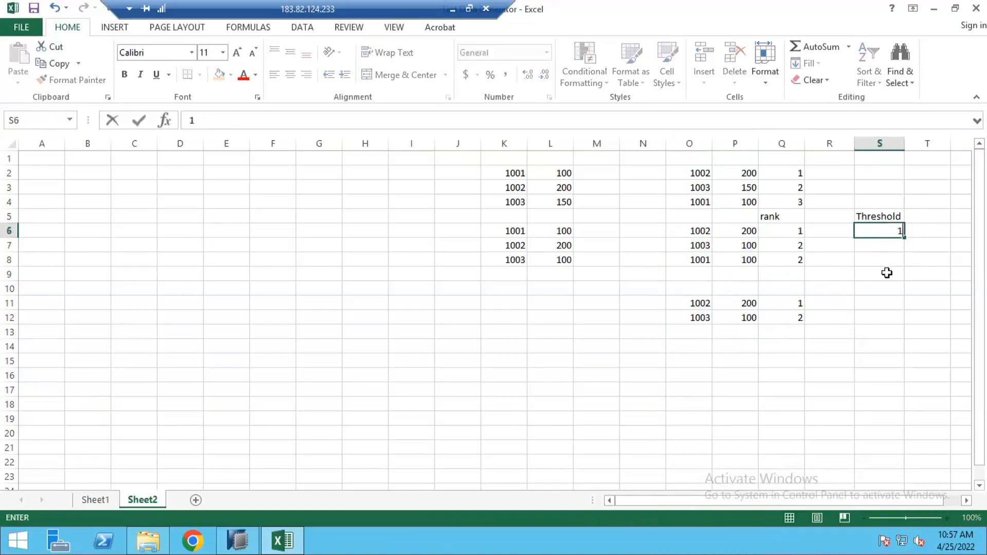
type("1")
key("Return")
Move the Threshold heading and its value from S5:S6 to S10:S11.
left_click_drag(883, 227, 883, 233)
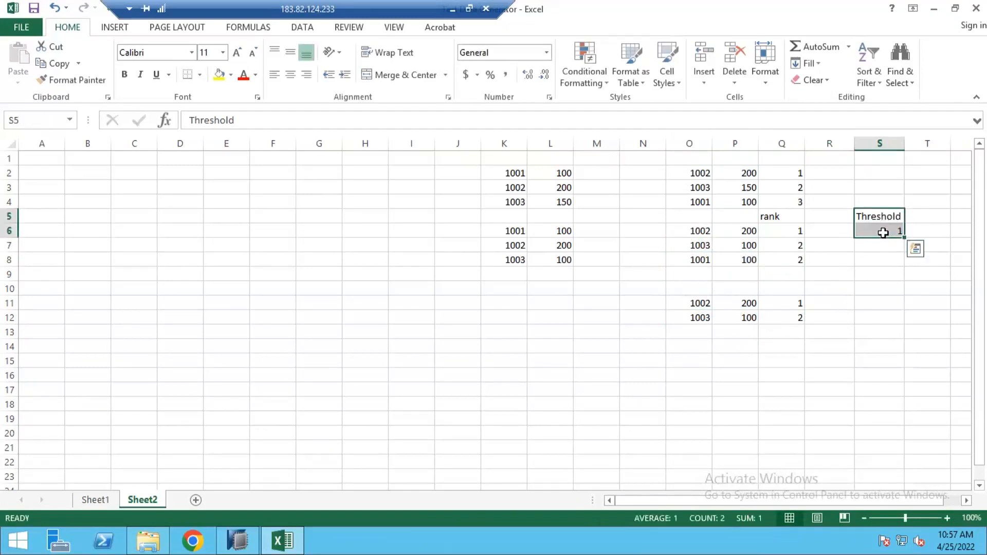
key("ctrl+x")
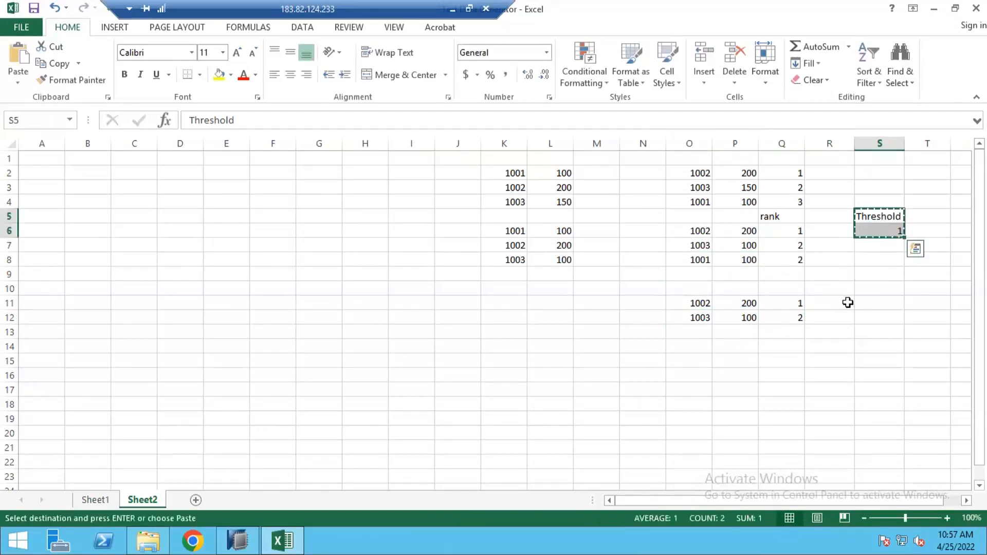
left_click(870, 287)
key("ctrl+v")
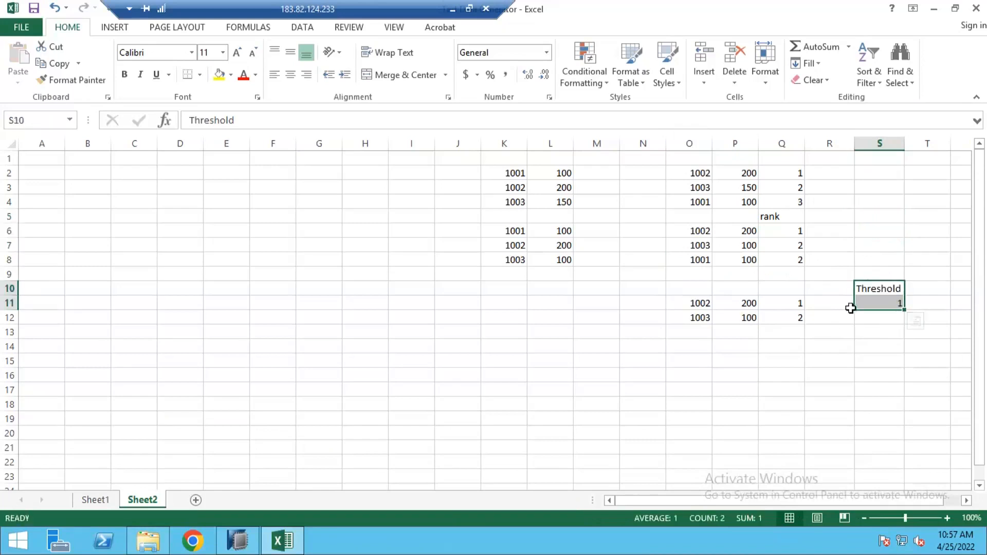
Copy the threshold block from S10:S11 to S14:S15 and set the copied threshold to 2.
key("ctrl+c")
left_click(875, 346)
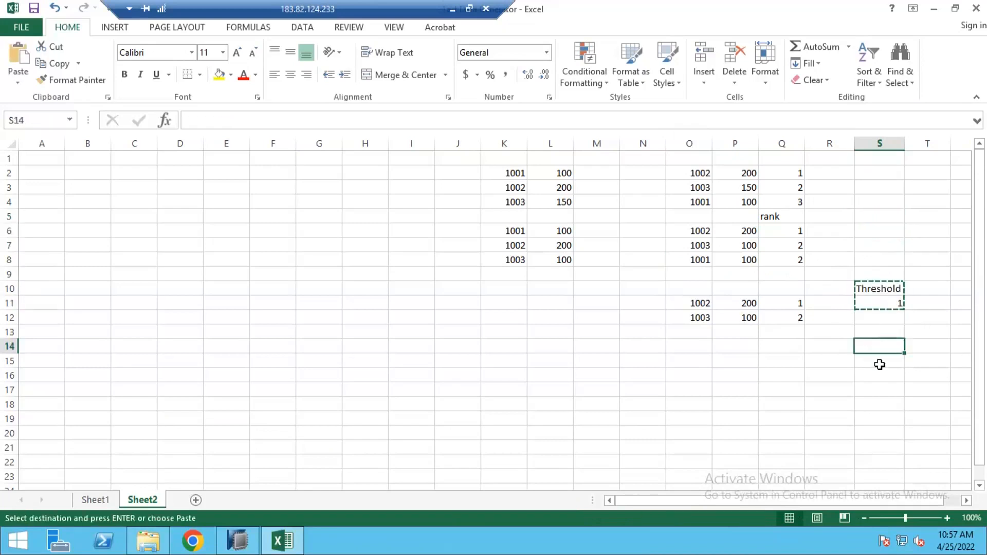
key("ctrl+v")
key("Escape")
left_click(887, 360)
type("2")
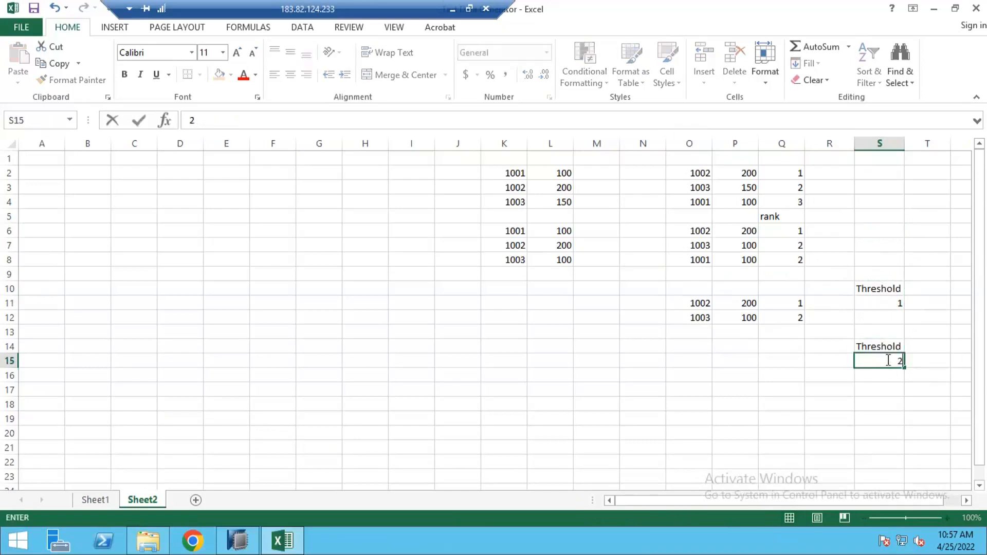
key("Return")
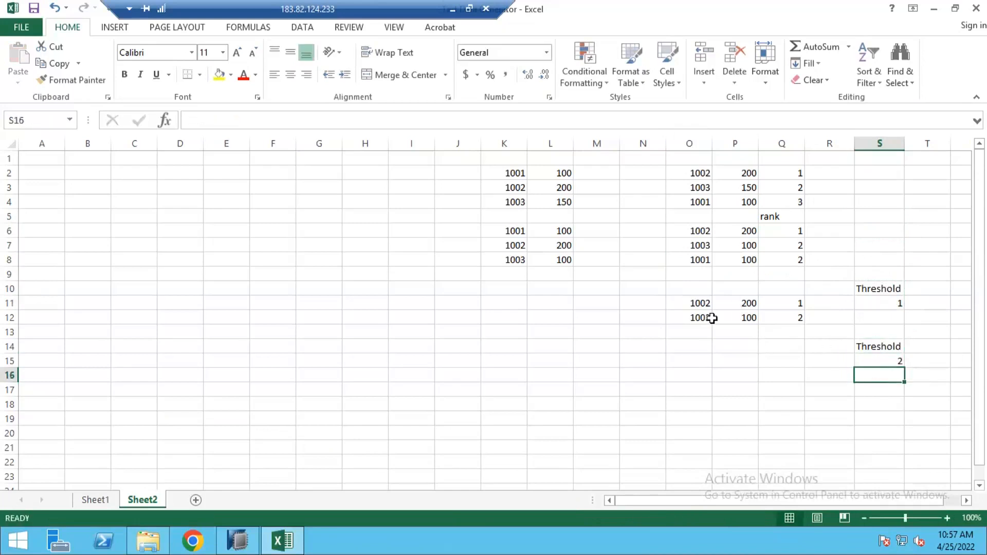
Copy the rank 1 row O11:Q11 to O16:Q16 for the example with threshold 2.
left_click(697, 305)
key("shift+Right")
key("shift+Right")
key("ctrl+c")
left_click(697, 372)
key("ctrl+v")
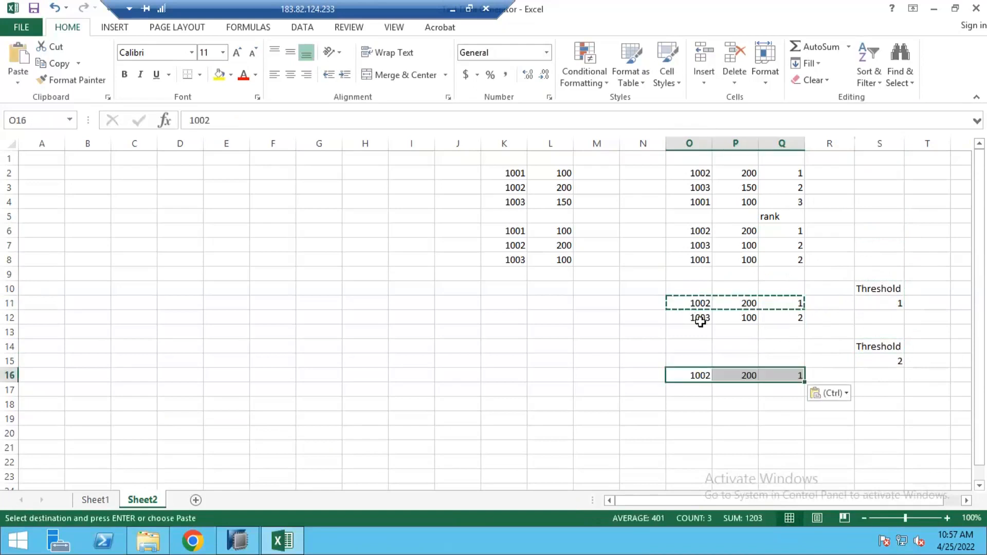
left_click(708, 319)
left_click(784, 323, "shift")
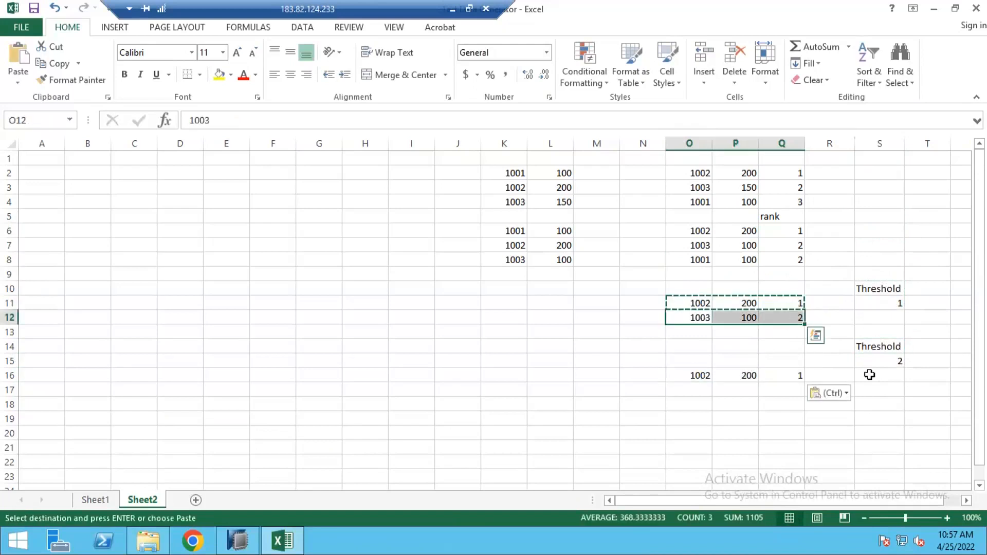
key("Escape")
Copy both tied rank 2 rows from O7:Q8 to O17:Q18.
left_click(885, 364)
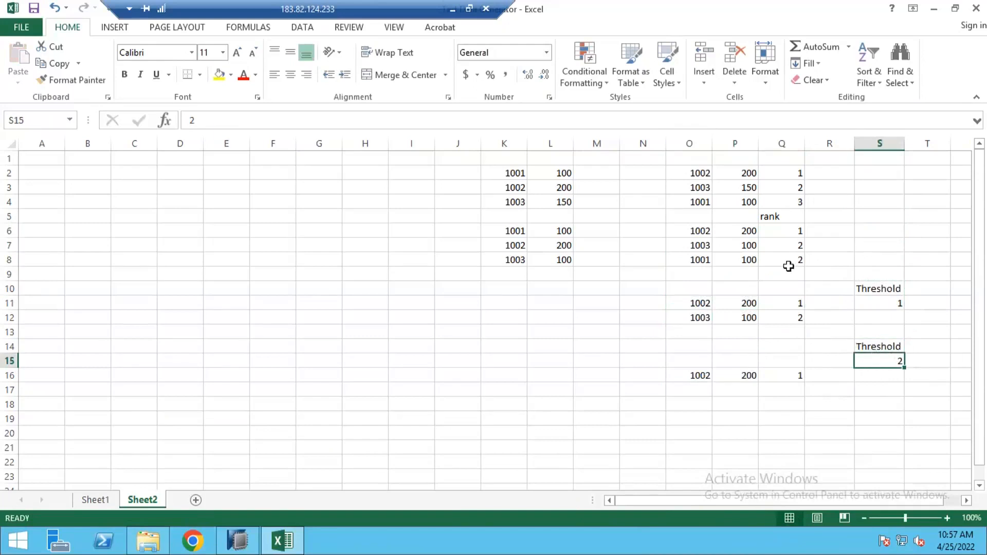
left_click_drag(798, 245, 708, 263)
key("ctrl+c")
left_click(689, 392)
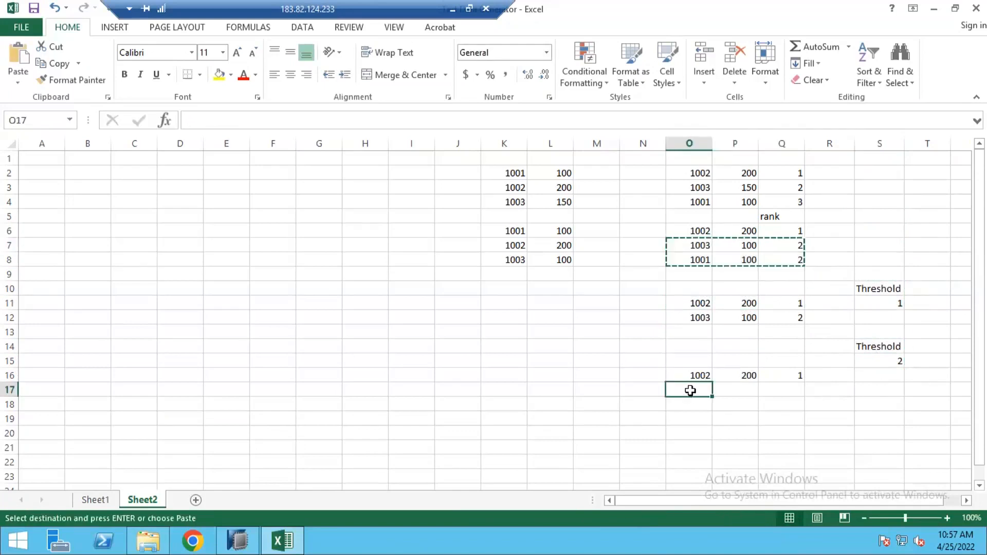
key("ctrl+v")
key("Escape")
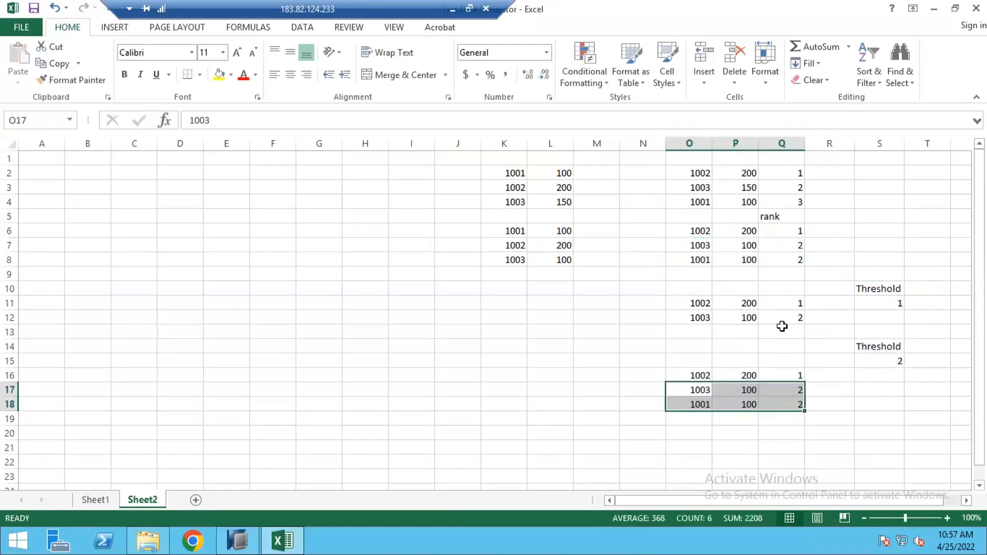
Add ID 1004 with quantity 100 in K9:L9 of the source list.
left_click(708, 272)
left_click(509, 271)
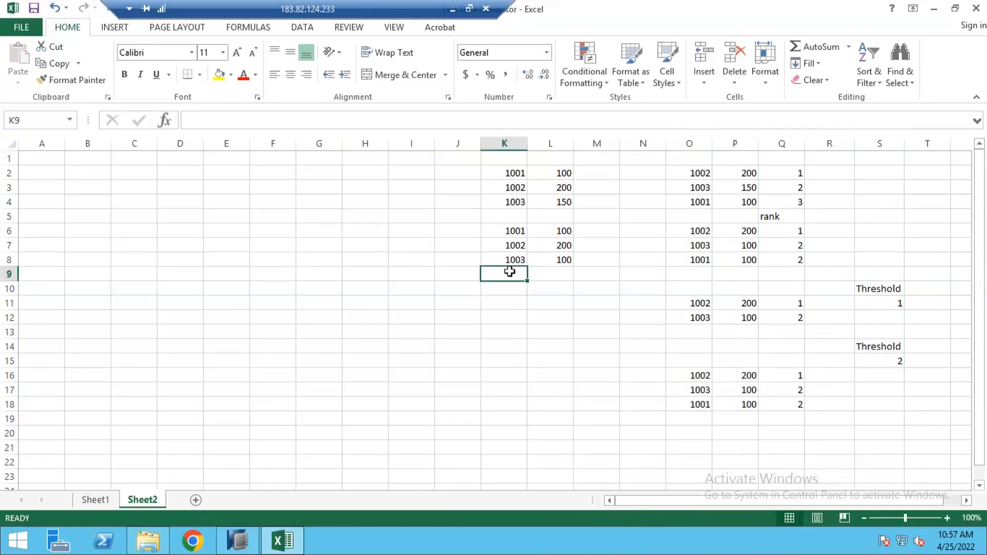
type("1004")
key("Tab")
type("100")
key("Tab")
Add ID 1004 with quantity 100 and rank 2 in O9:Q9 of the ranked list.
left_click(699, 272)
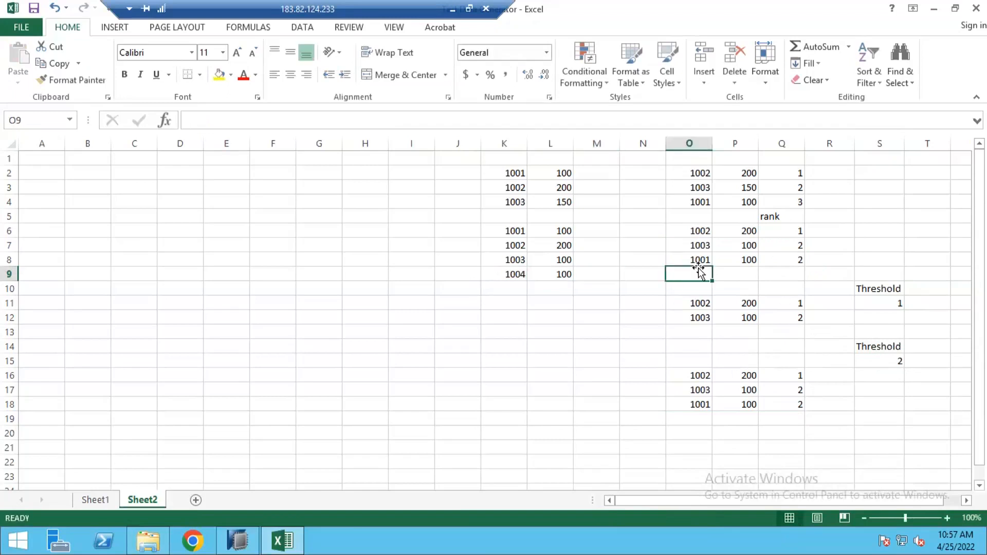
type("1004")
key("Tab")
type("100")
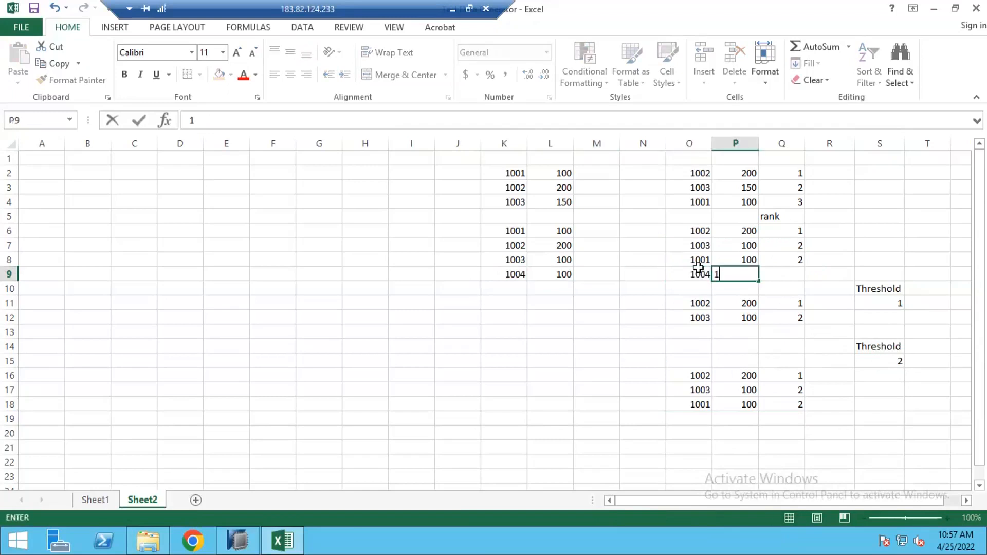
key("Tab")
type("2")
key("Return")
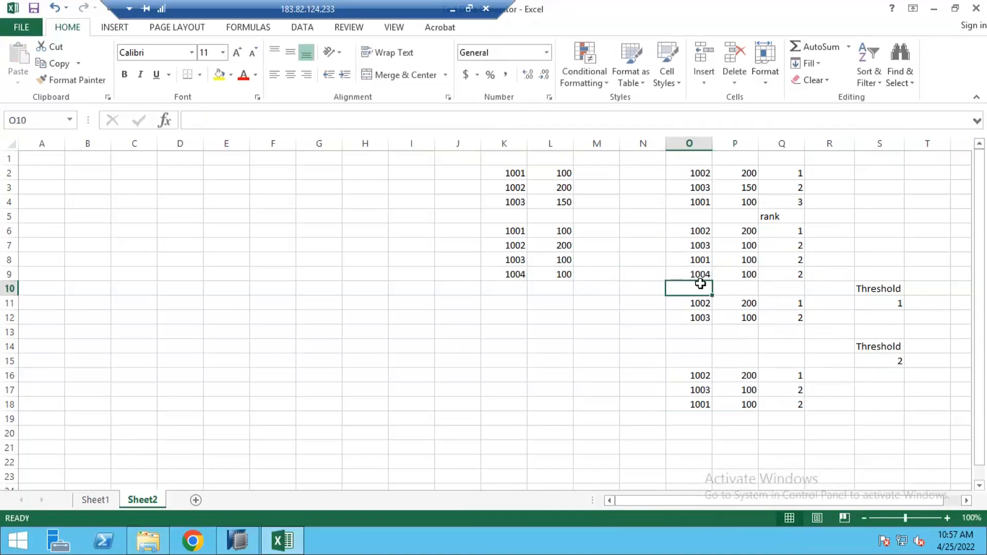
Compare the threshold 1 and 2 settings in column S with the ranked rows in O7:Q9 and O16:Q18.
left_click_drag(880, 348, 876, 358)
left_click_drag(694, 244, 775, 278)
left_click_drag(694, 389, 784, 407)
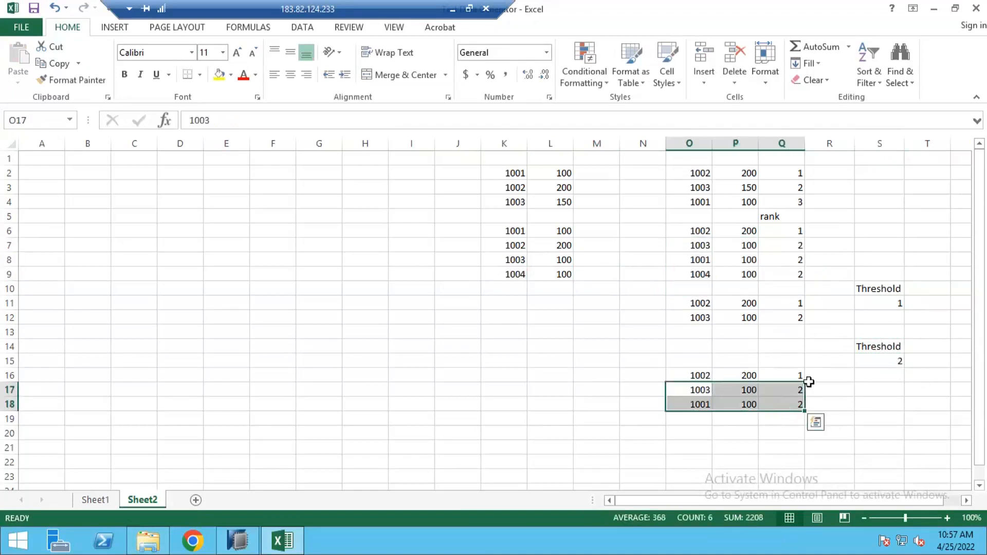
mouse_move(883, 349)
left_mouse_down()
mouse_move(874, 375)
mouse_move(879, 364)
left_mouse_up()
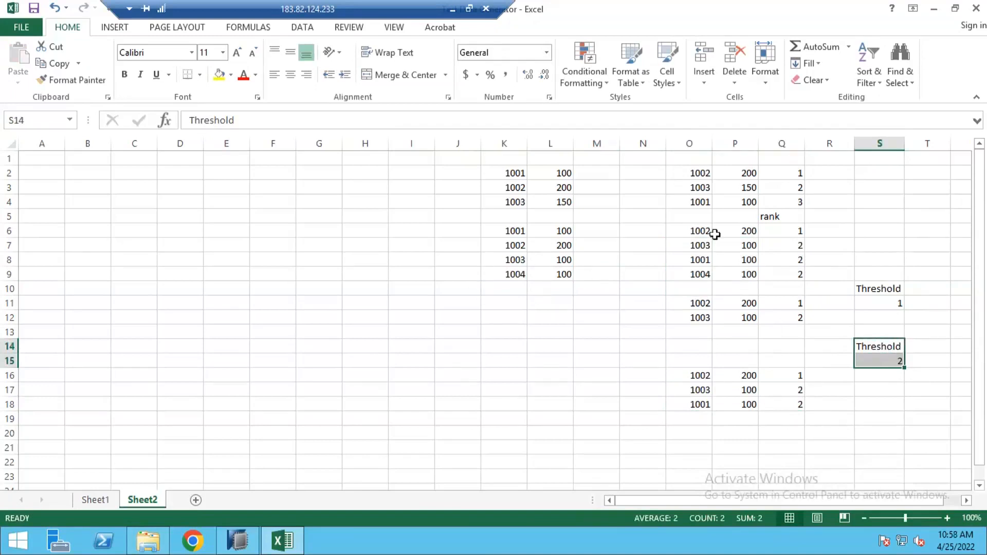
left_click(783, 145)
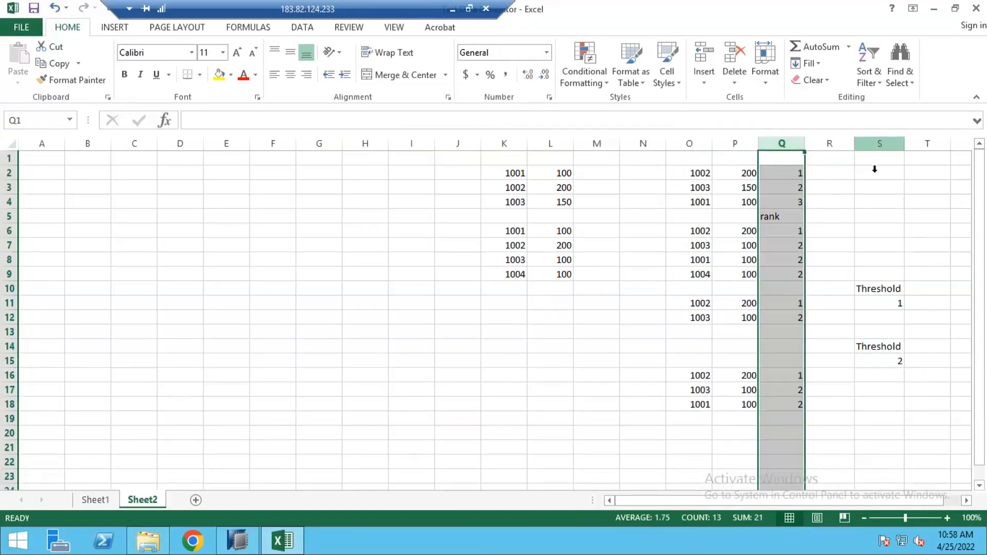
left_click(880, 143)
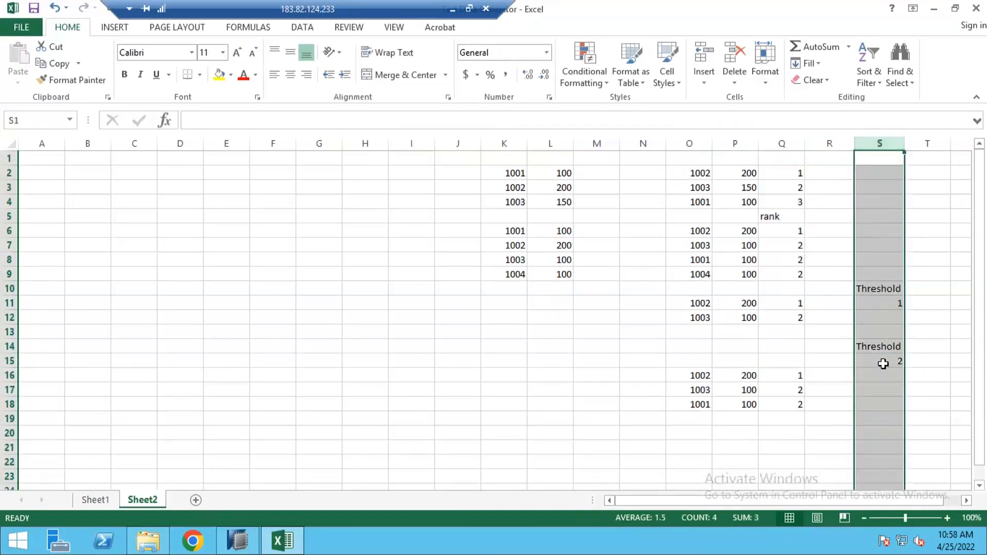
left_click(883, 363)
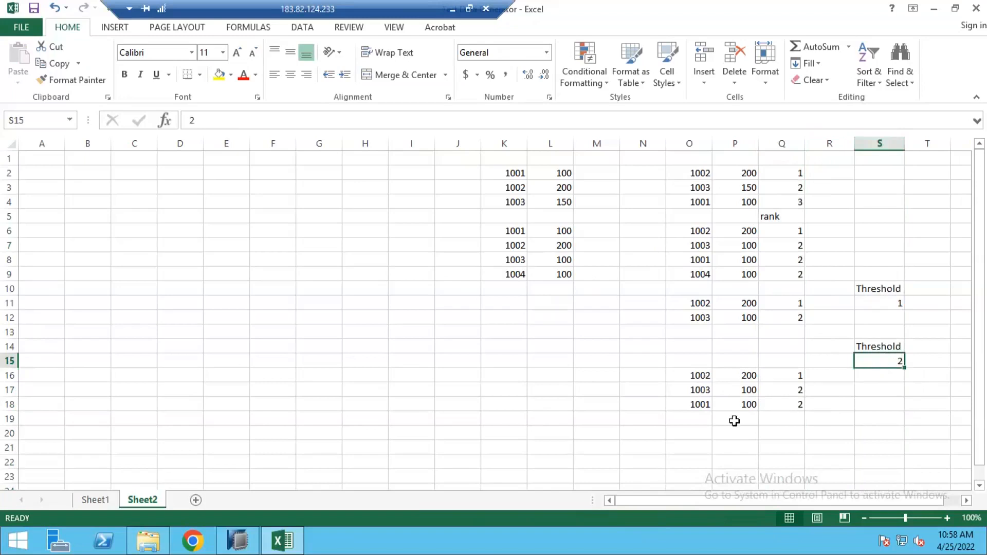
left_click_drag(703, 377, 786, 404)
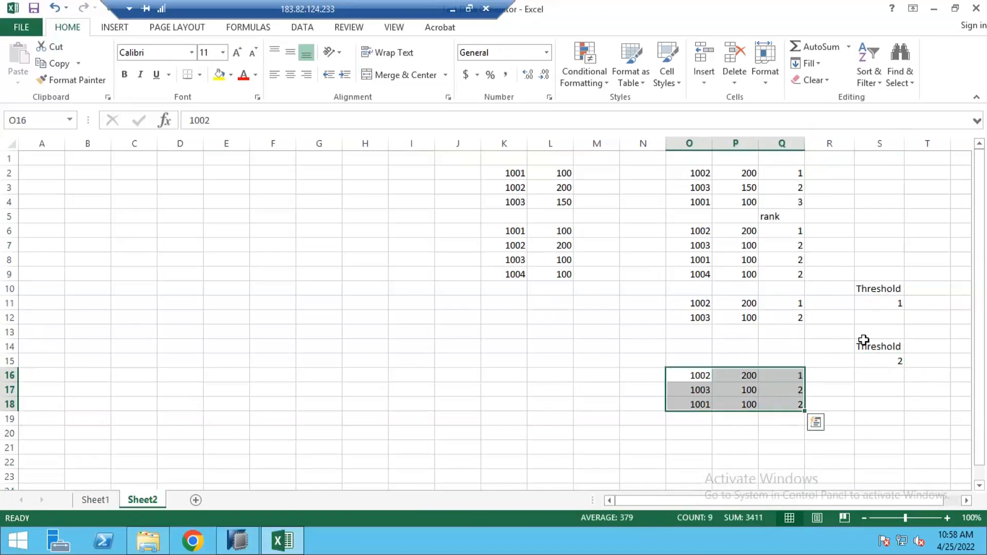
left_click(877, 302)
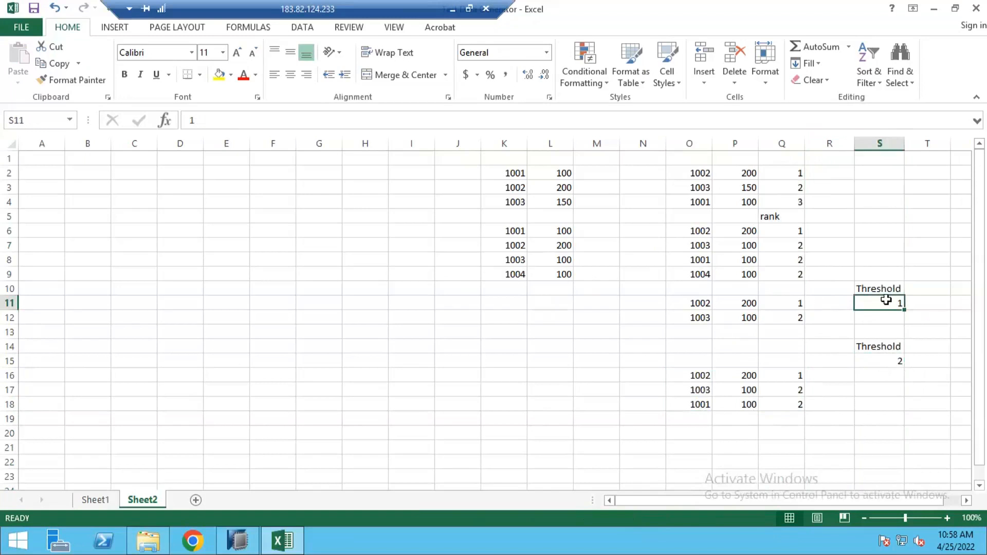
left_click_drag(702, 375, 787, 406)
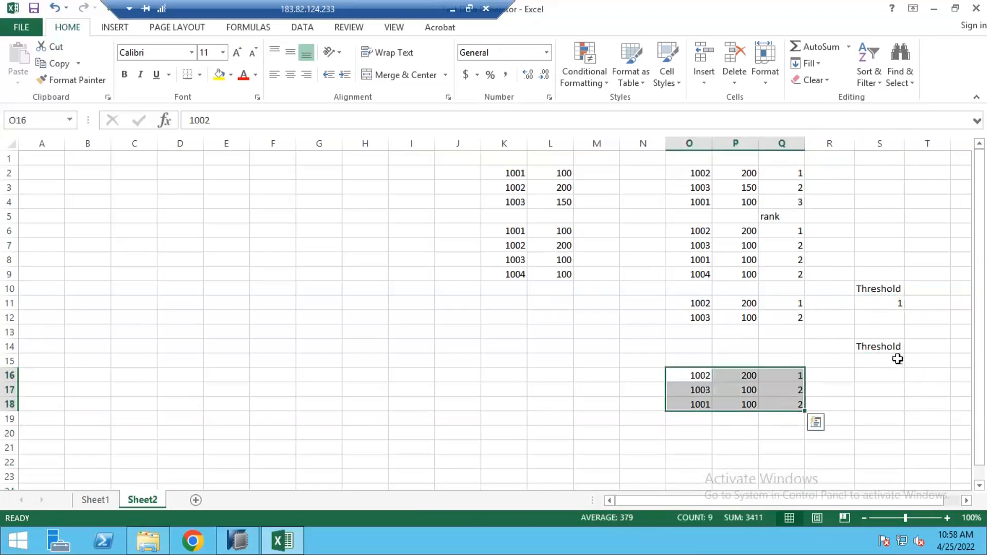
left_click(871, 360)
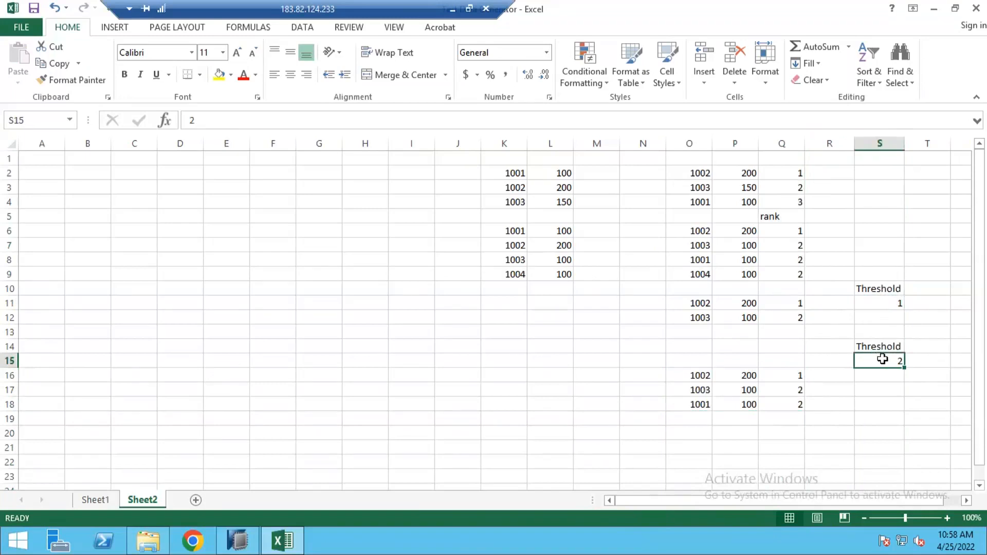
Enter the label TOP 1 in cell G7.
left_click(341, 249)
type("TOP")
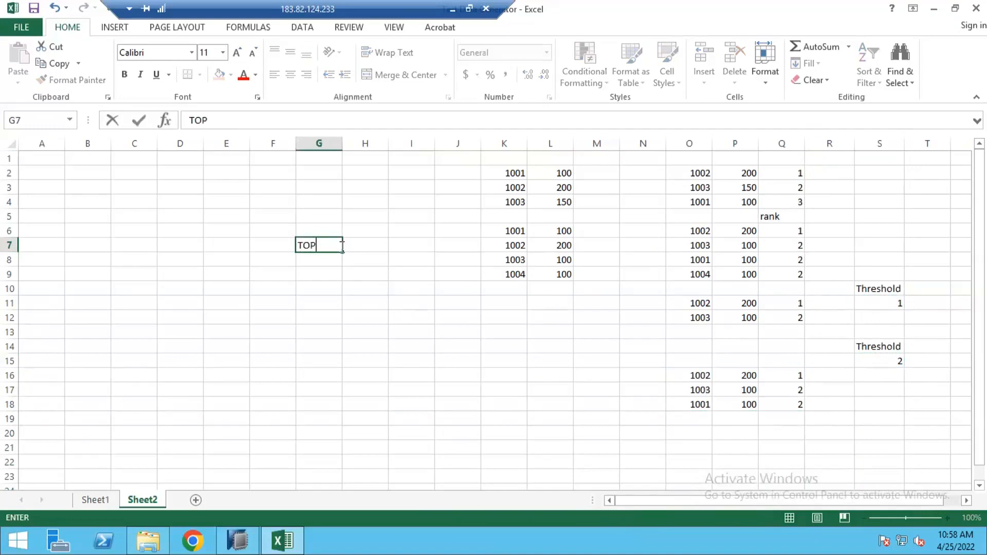
type(" 1")
key("Return")
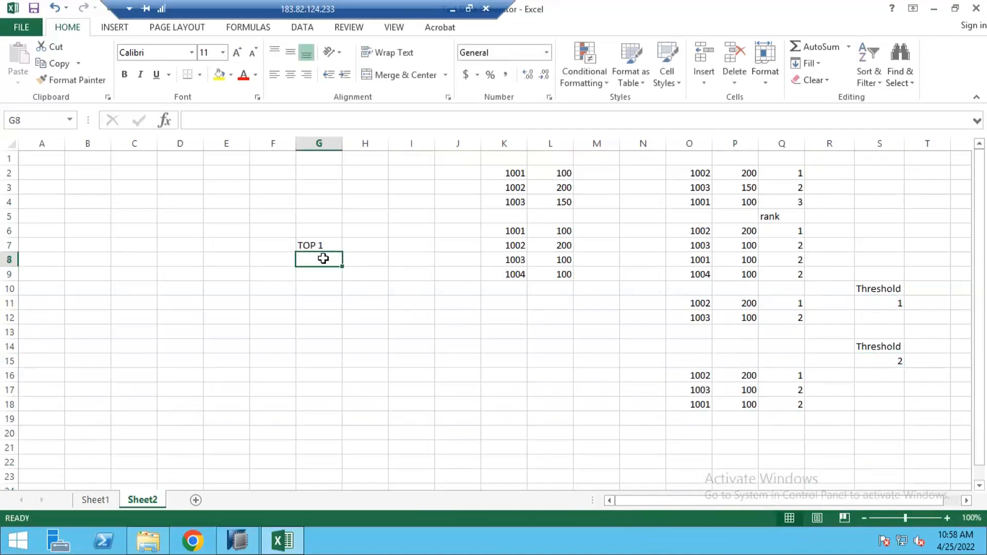
Examine the tied quantities in P7:P9 and P17:P18 against the TOP 1 label in G7.
left_click(327, 251)
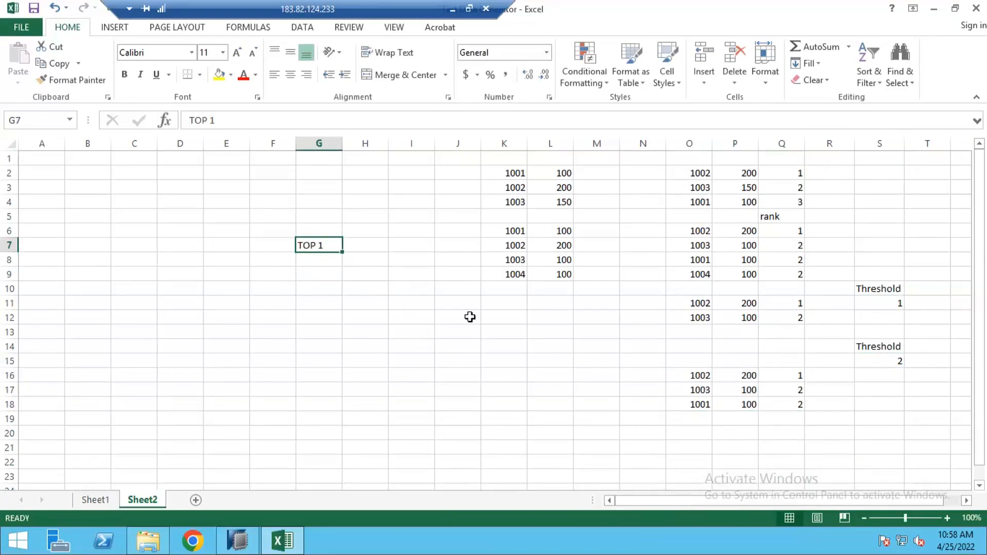
left_click(741, 391)
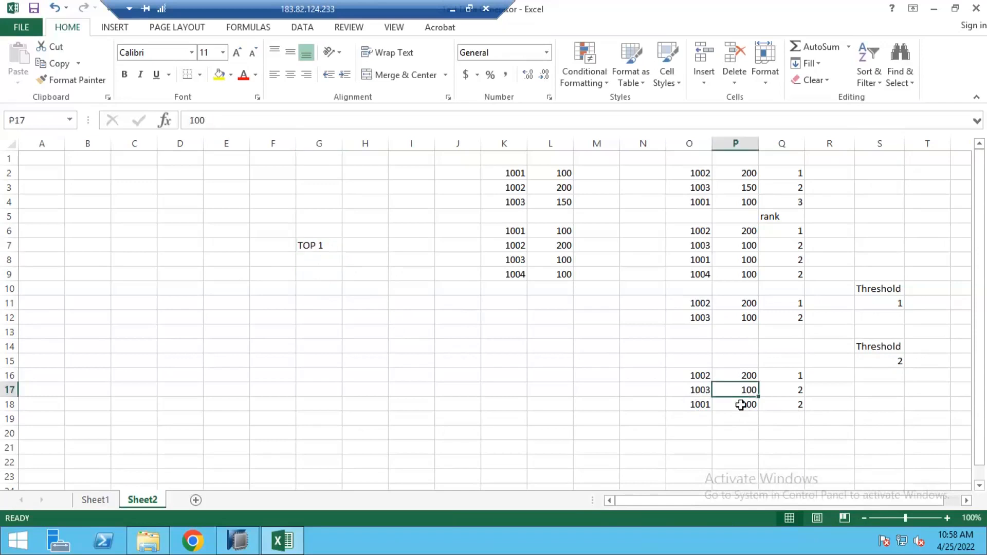
left_click_drag(741, 392, 740, 406)
left_click_drag(745, 245, 746, 274)
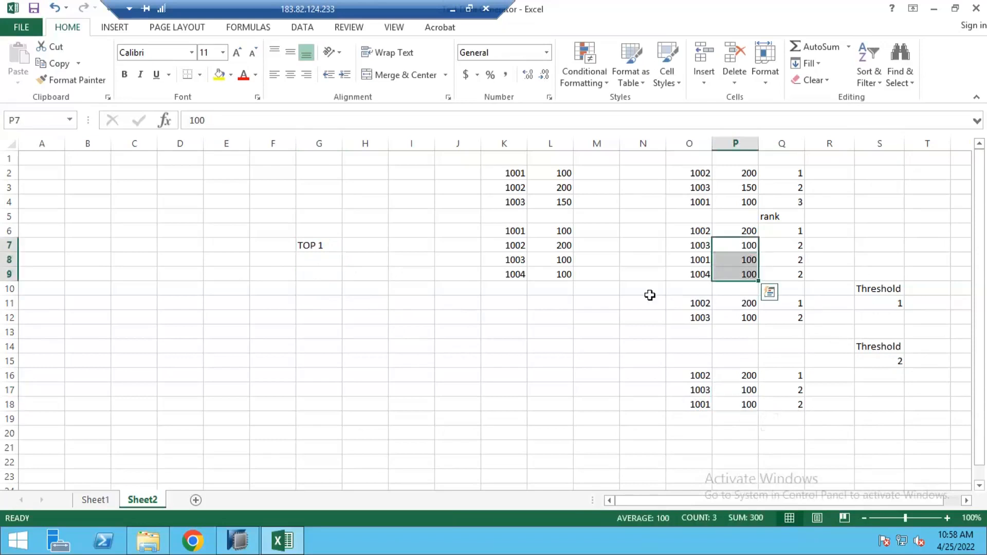
left_click_drag(696, 248, 792, 259)
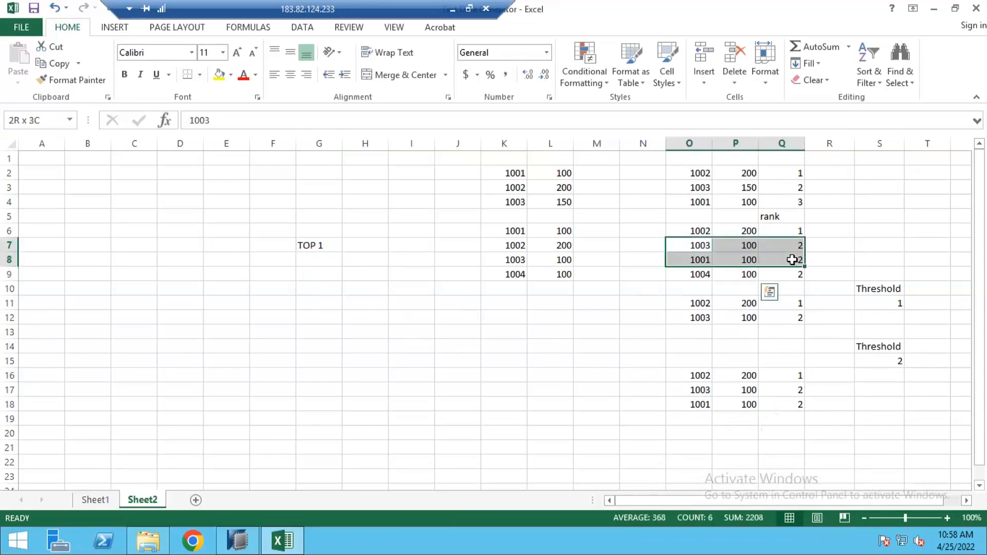
left_click(324, 244)
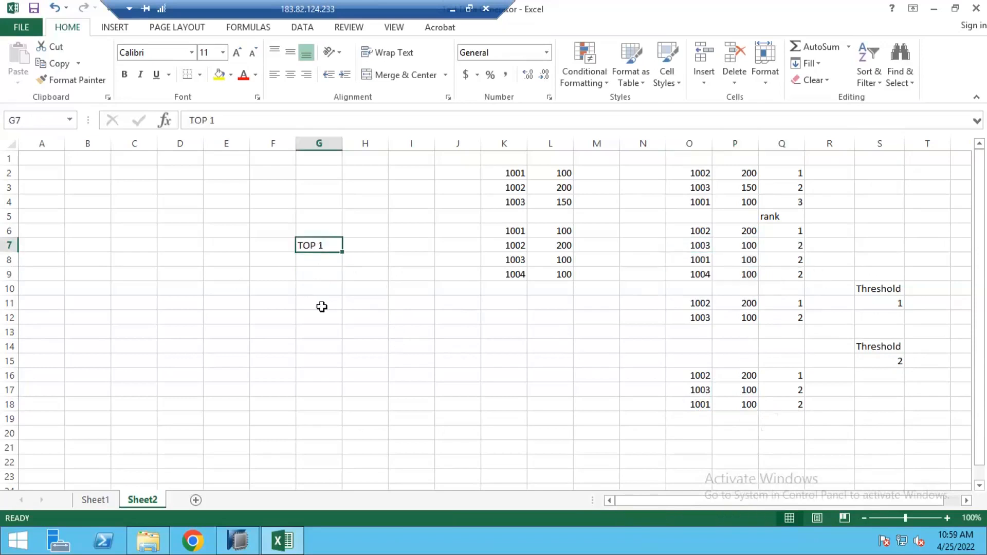
left_click_drag(747, 228, 744, 258)
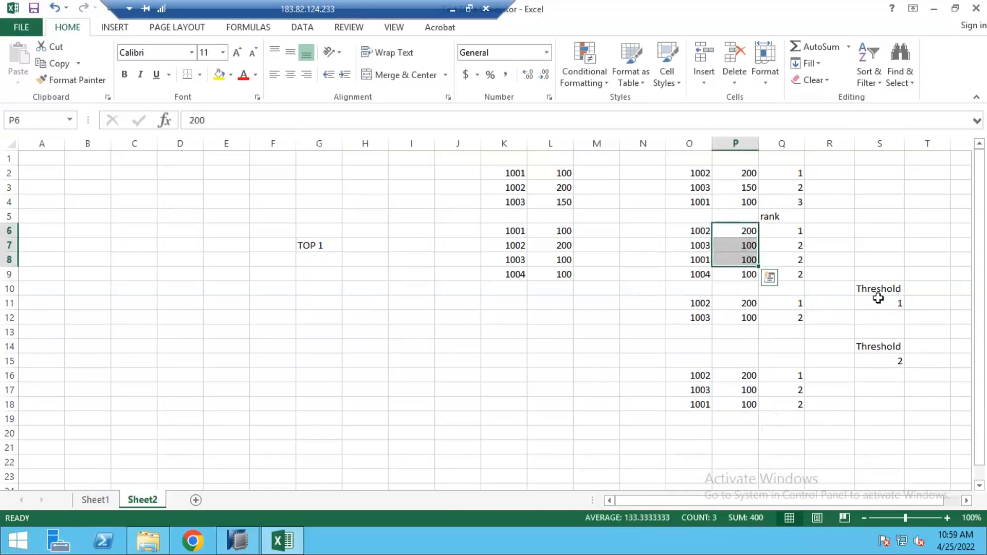
Enter the label Partion in R14, beside the Threshold heading of the threshold 2 example.
left_click(829, 345)
type("Pa")
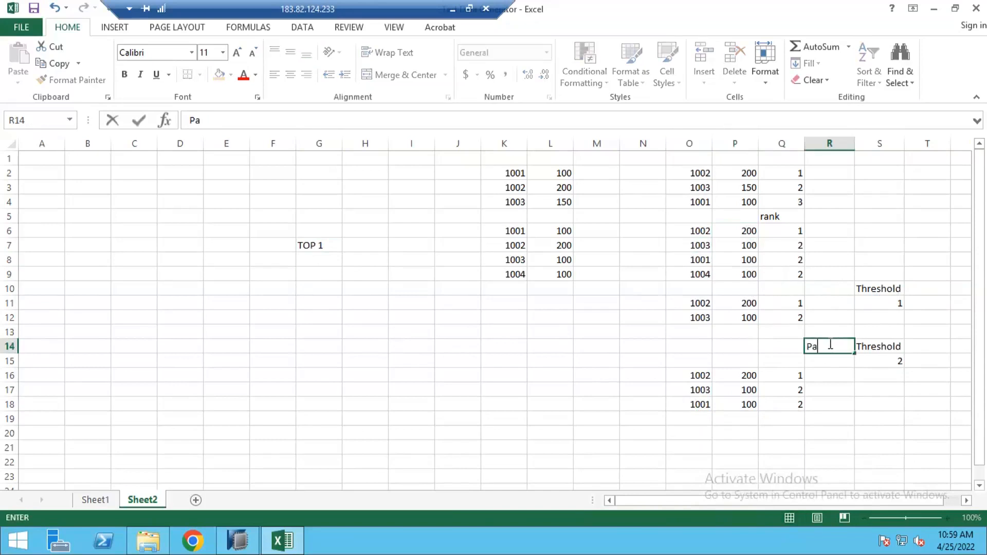
type("rtition")
key("Return")
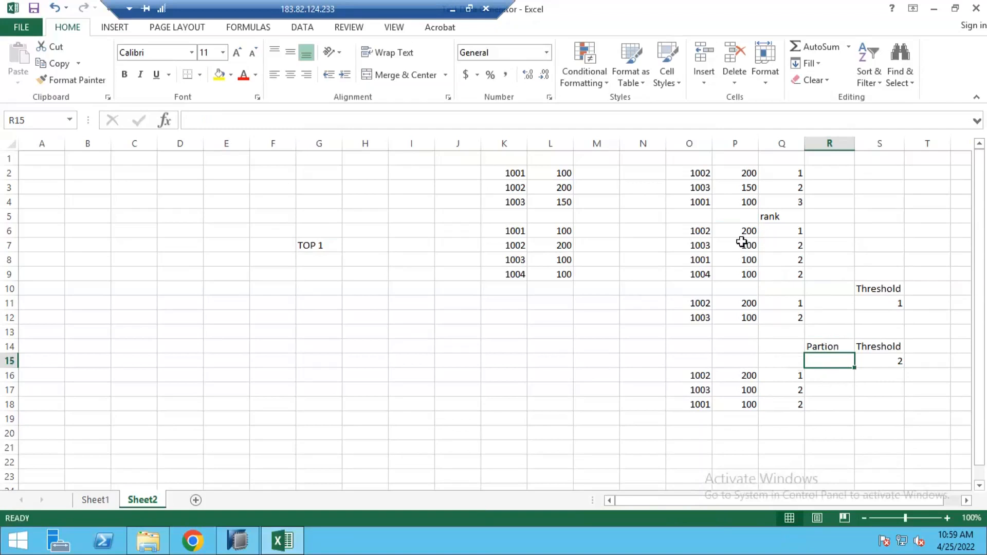
Merge and center O1:Q1 above the first ranked list and title it Example 1.
left_click(698, 159)
left_click_drag(775, 159, 787, 160)
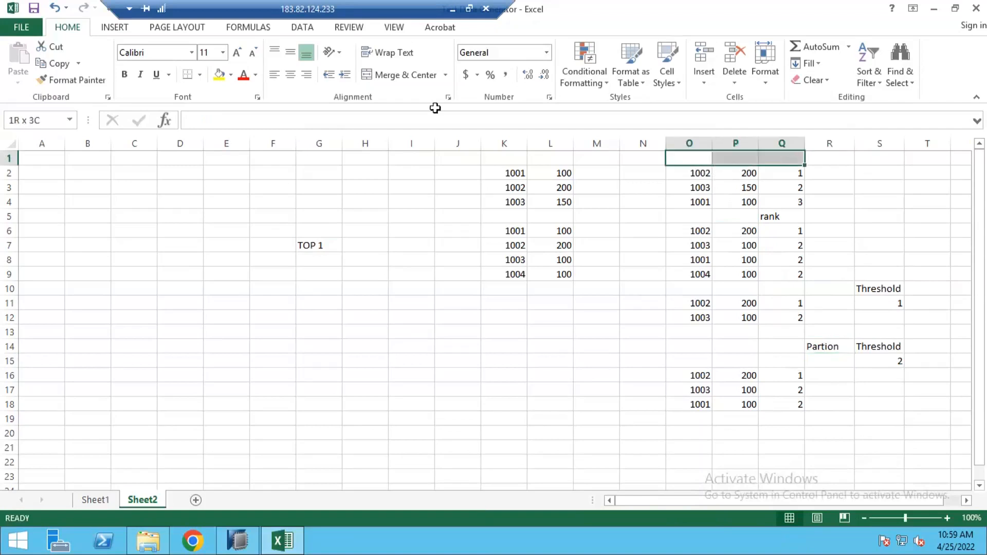
left_click(406, 75)
type("Ex")
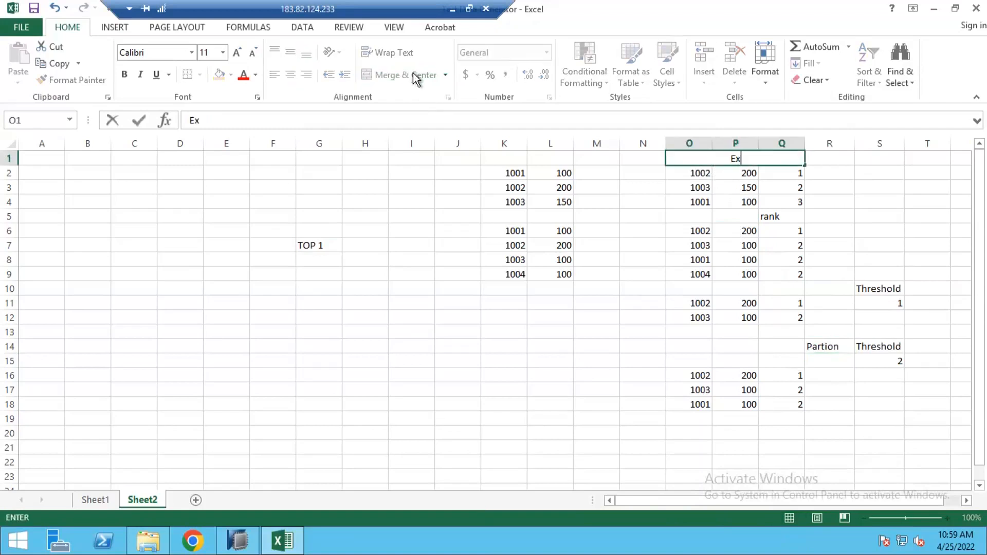
type("ample 1")
key("Return")
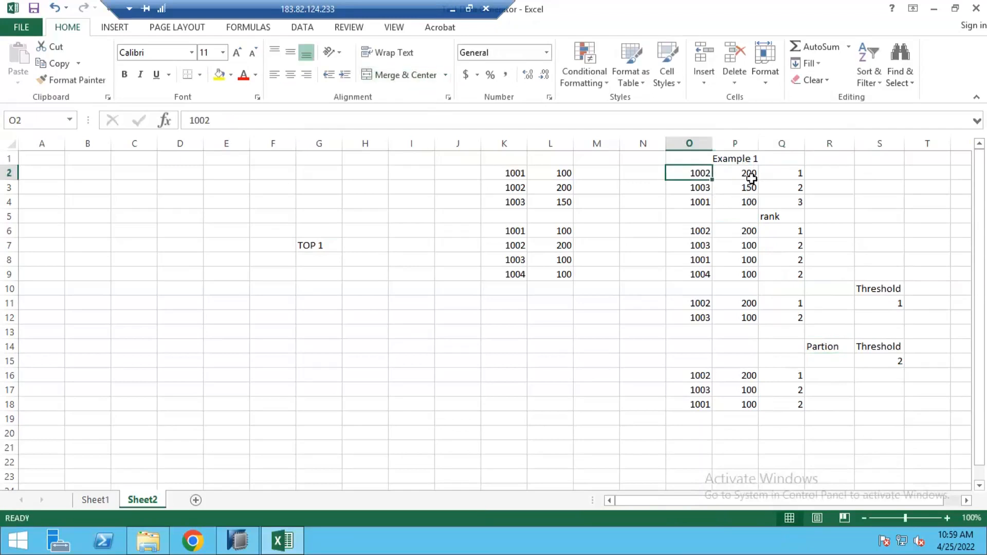
Review the quantities in P2:P4 and their ranks in Q2:Q4 under the Example 1 title.
left_click_drag(735, 175, 734, 202)
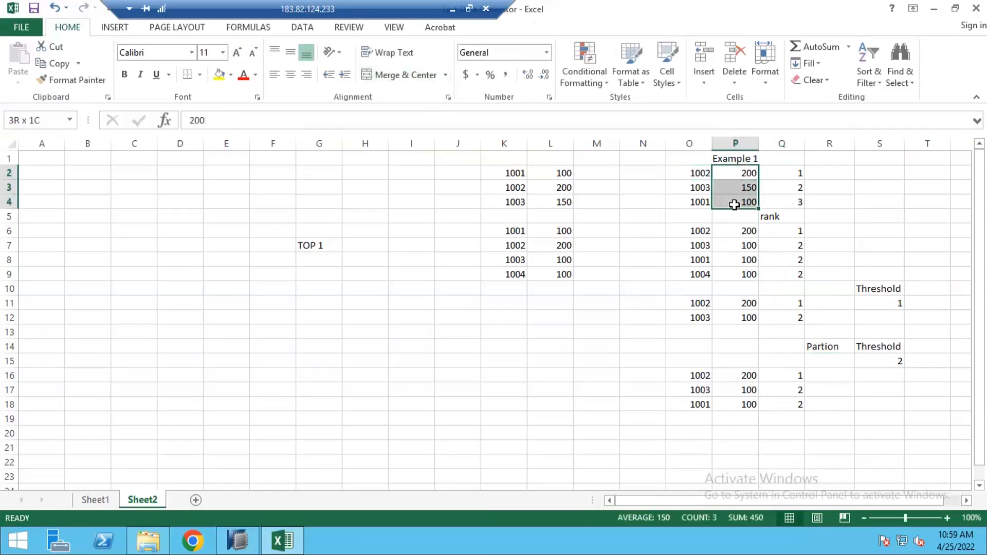
left_click(738, 176)
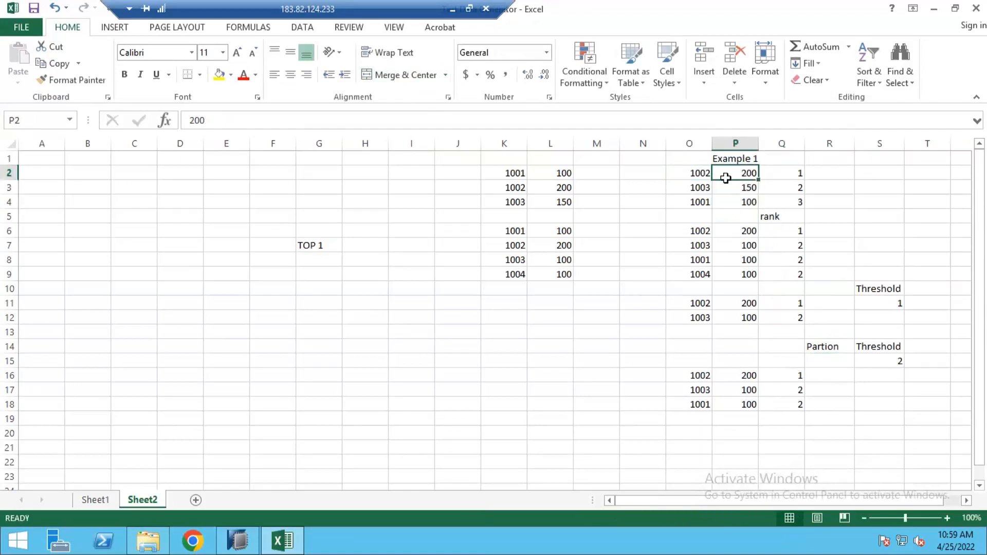
left_click(737, 189)
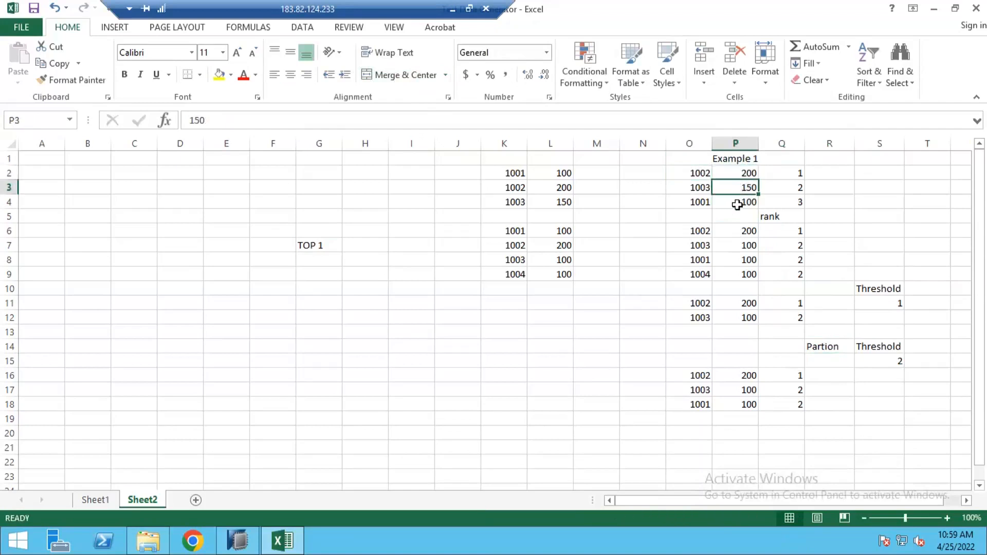
left_click(737, 204)
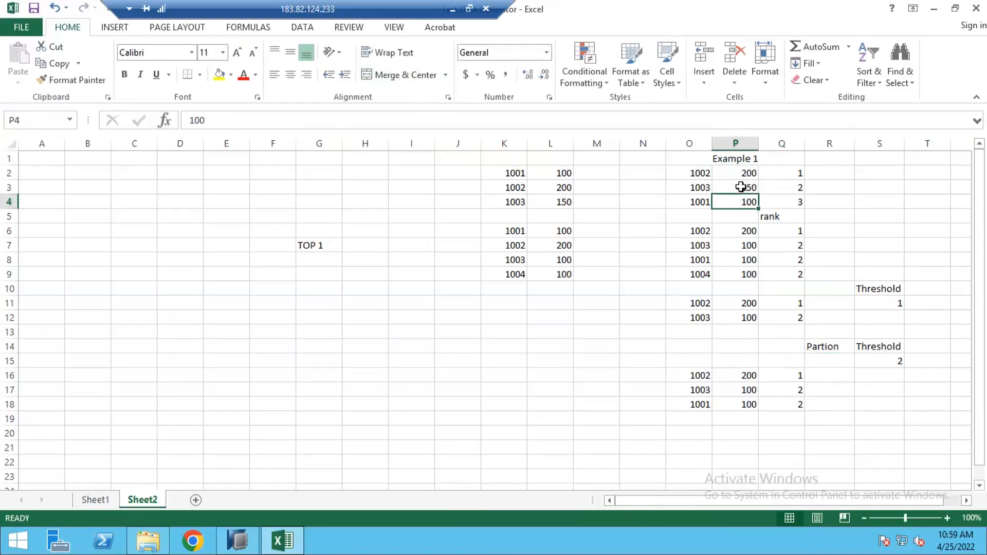
left_click(745, 159)
left_click(743, 174)
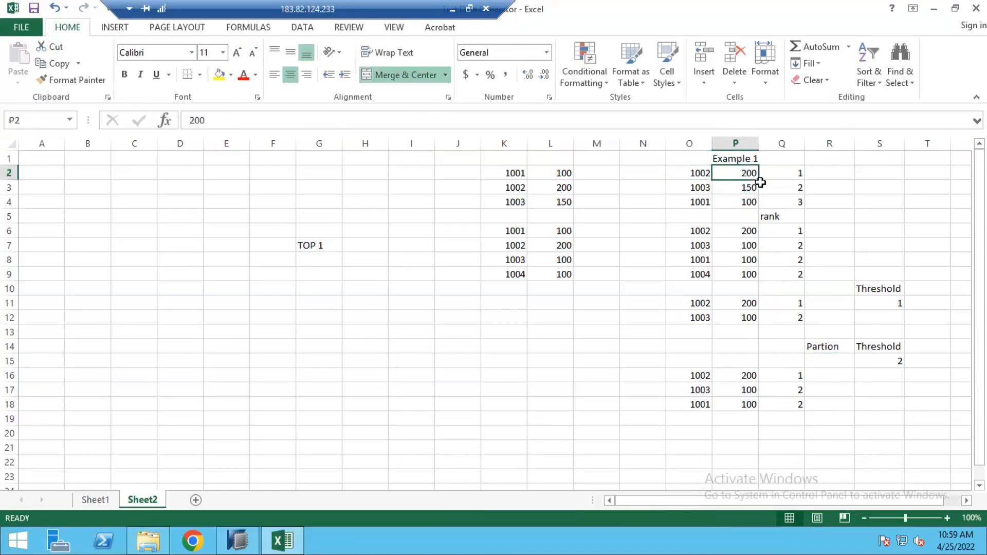
left_click(796, 171)
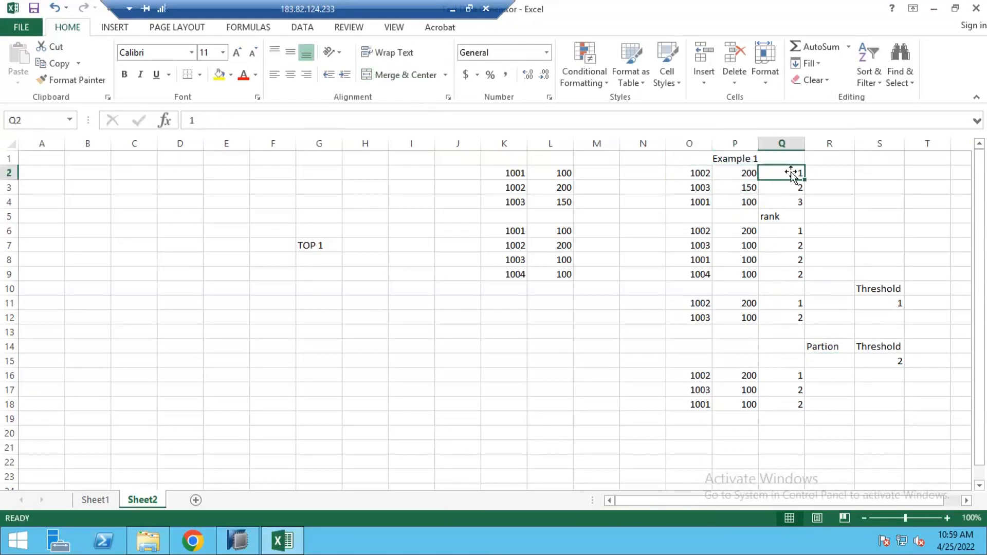
left_click(785, 190)
key("Down")
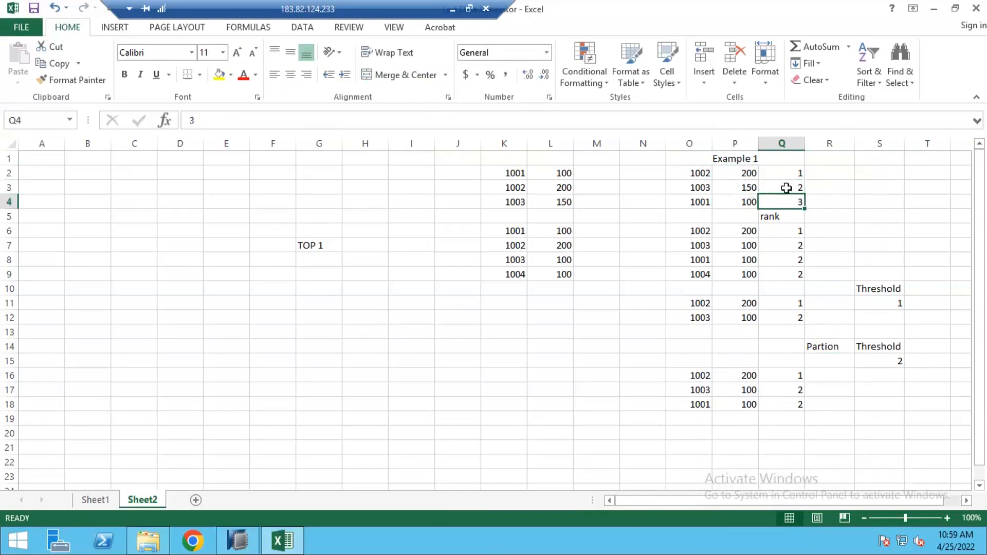
left_click(745, 177)
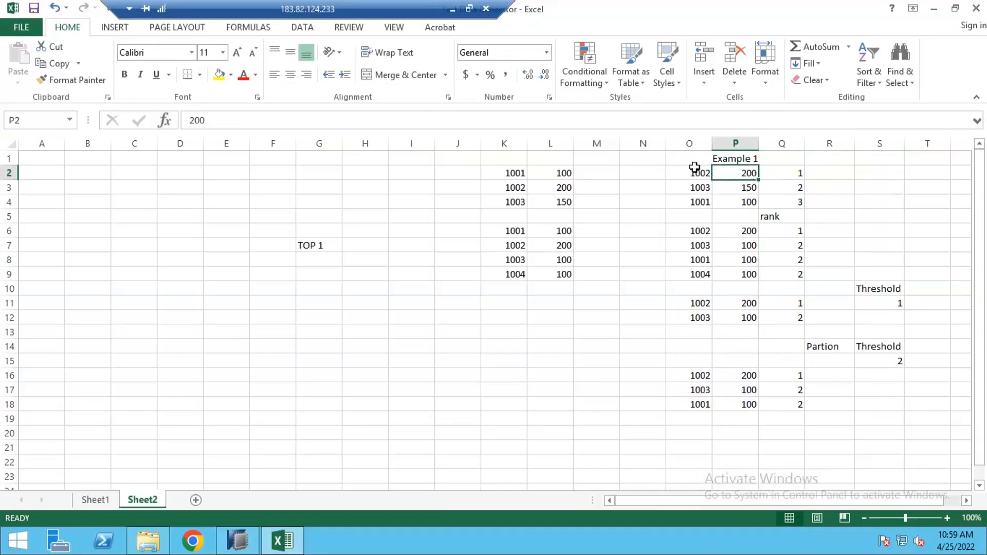
left_click_drag(695, 168, 774, 200)
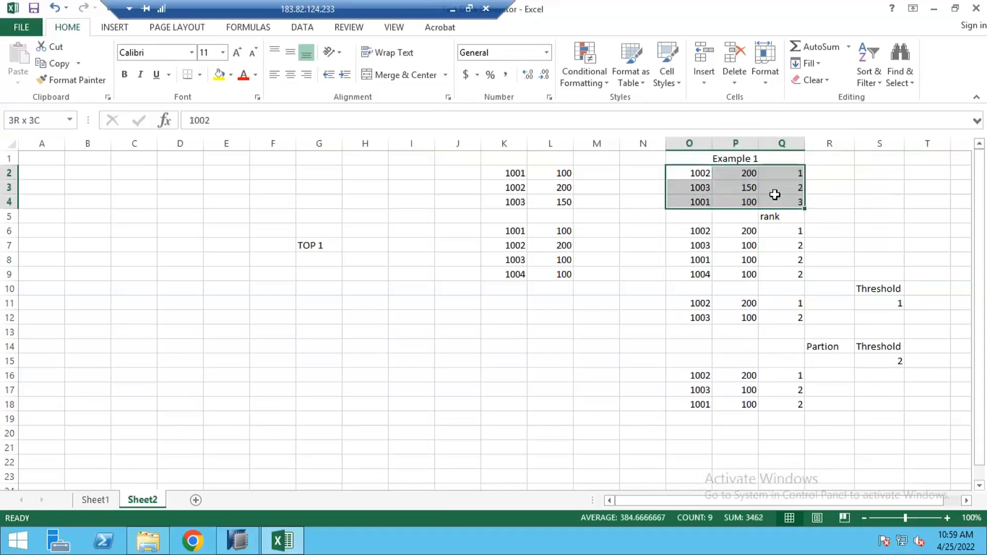
left_click(742, 186)
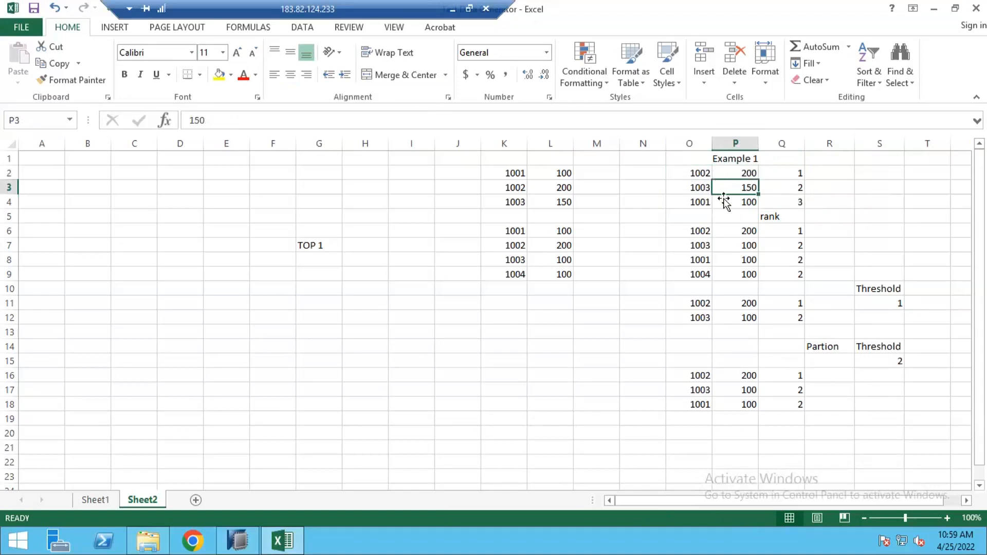
Examine the Example 1 block in O1:Q4 and the Partion label in R14.
left_click(736, 170)
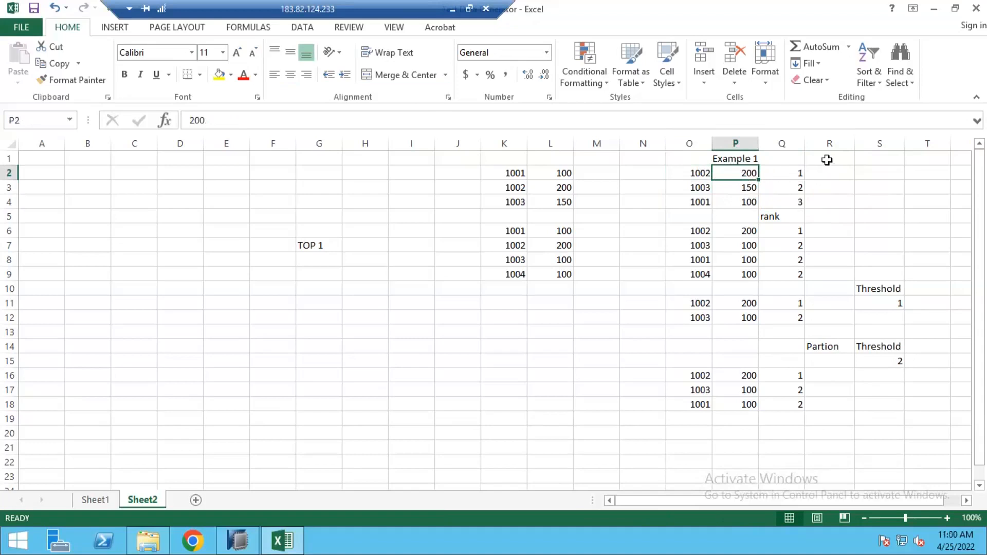
left_click_drag(735, 158, 734, 202)
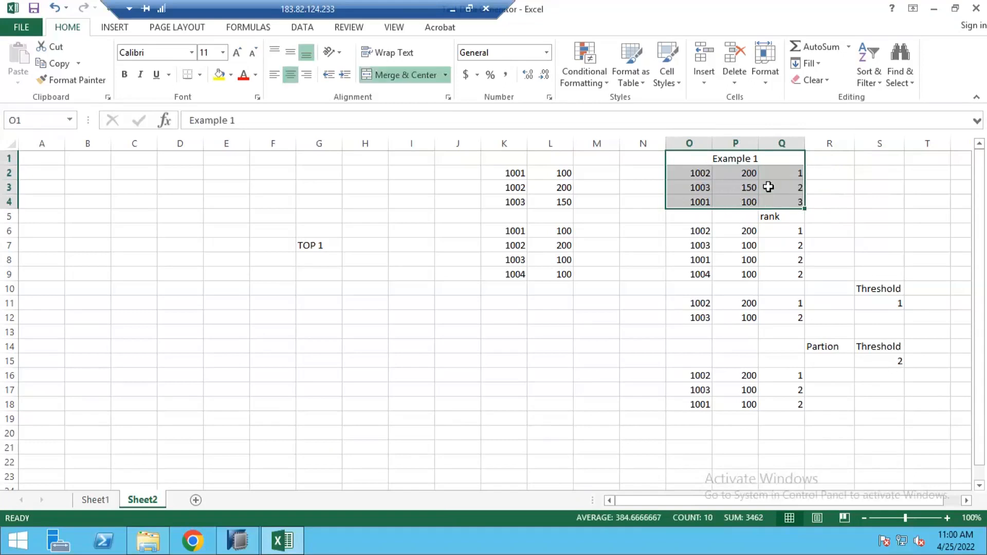
left_click(774, 147)
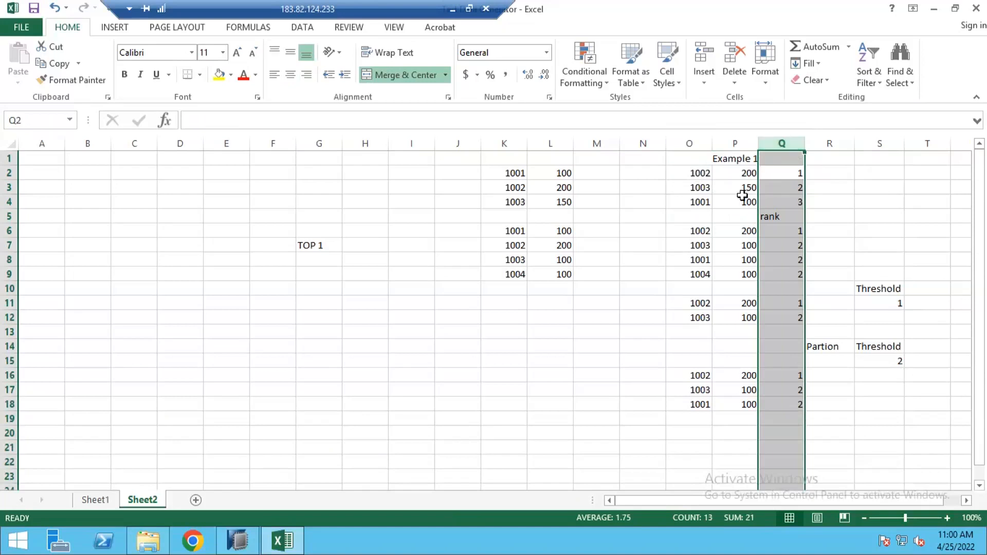
left_click(743, 175)
left_click(825, 348)
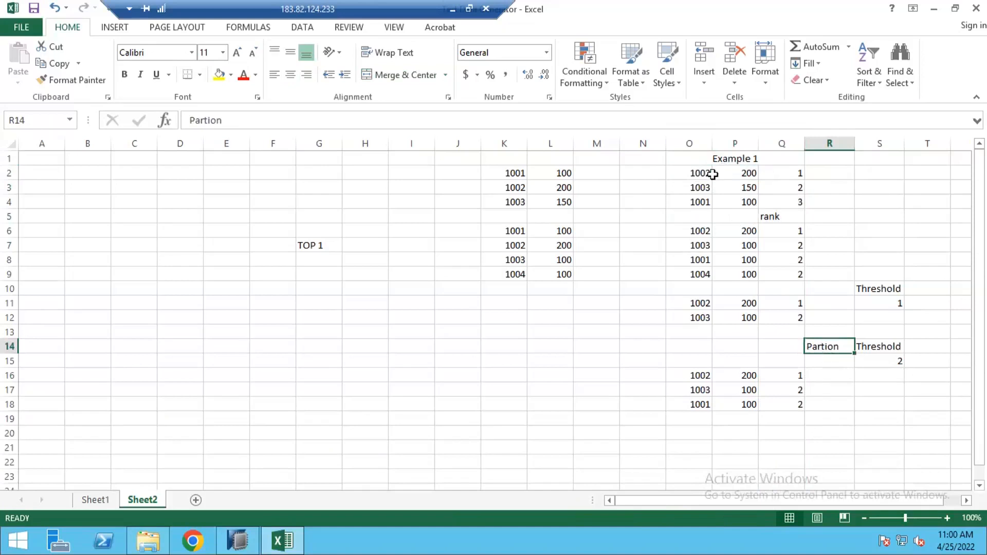
Insert a blank column before the source quantities in column L and enter C1 in L2:L4.
left_click(546, 143)
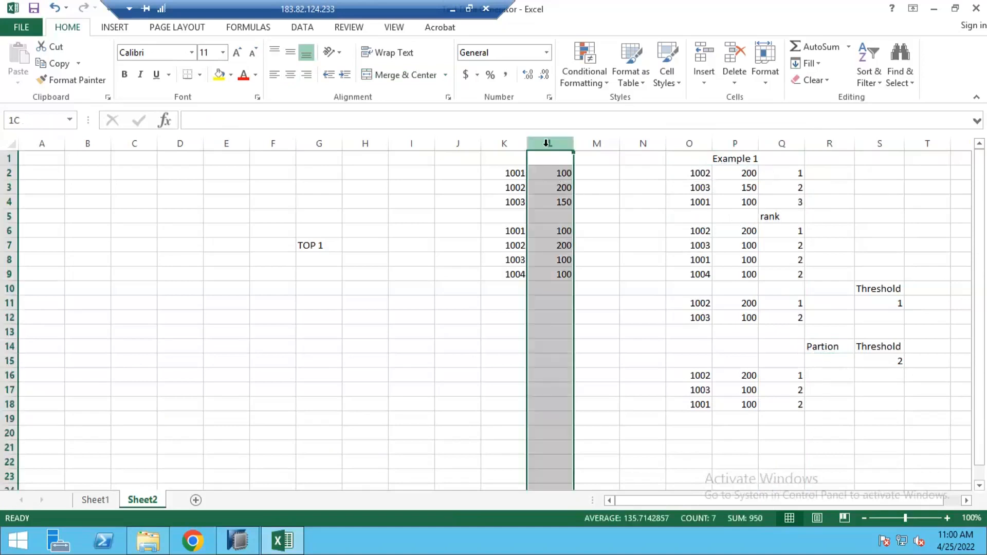
right_click(547, 145)
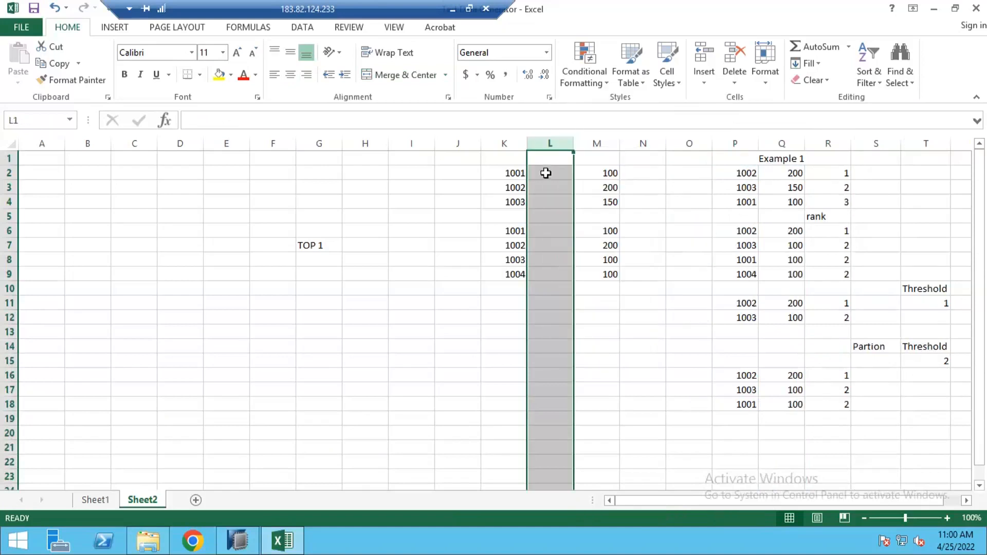
left_click(546, 174)
type("C")
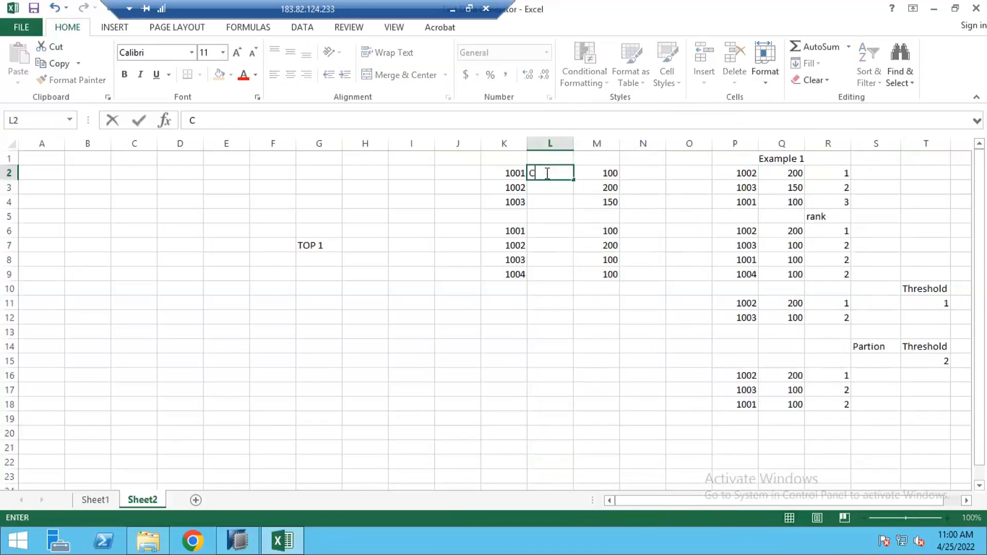
type("1")
key("Return")
type("C1")
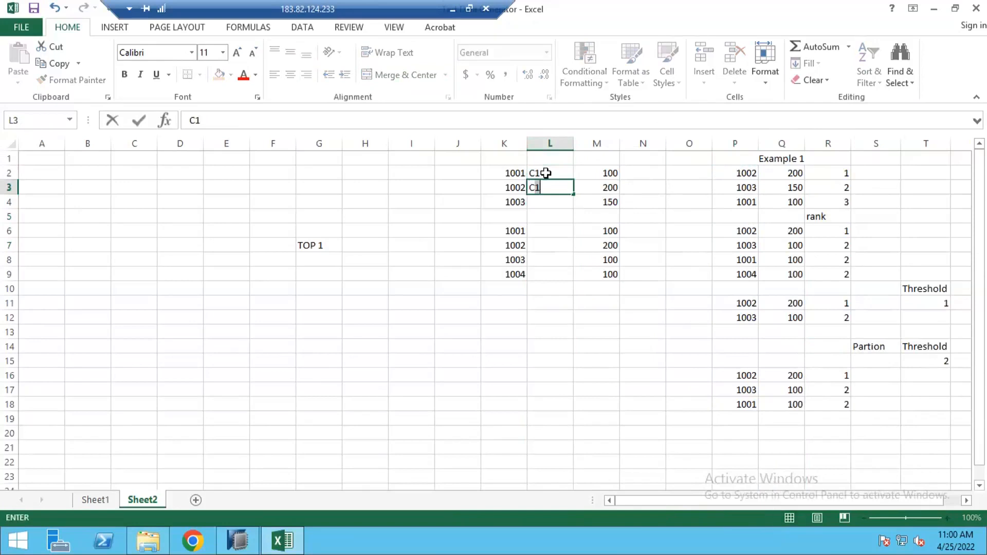
key("Return")
type("C1")
key("Return")
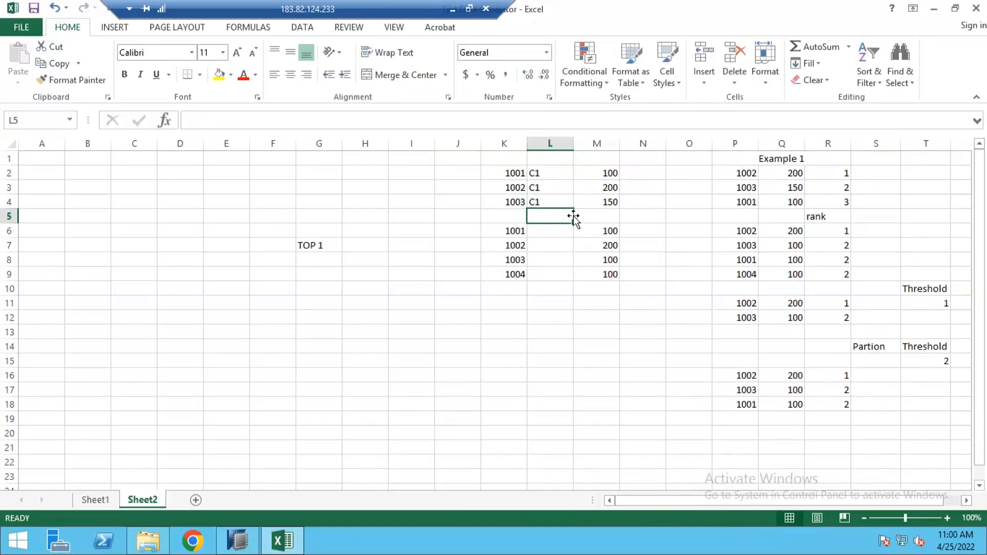
Review the Example 1 title, both Threshold blocks and the Partion label against the C1 rows in K2:M4.
left_click(799, 164)
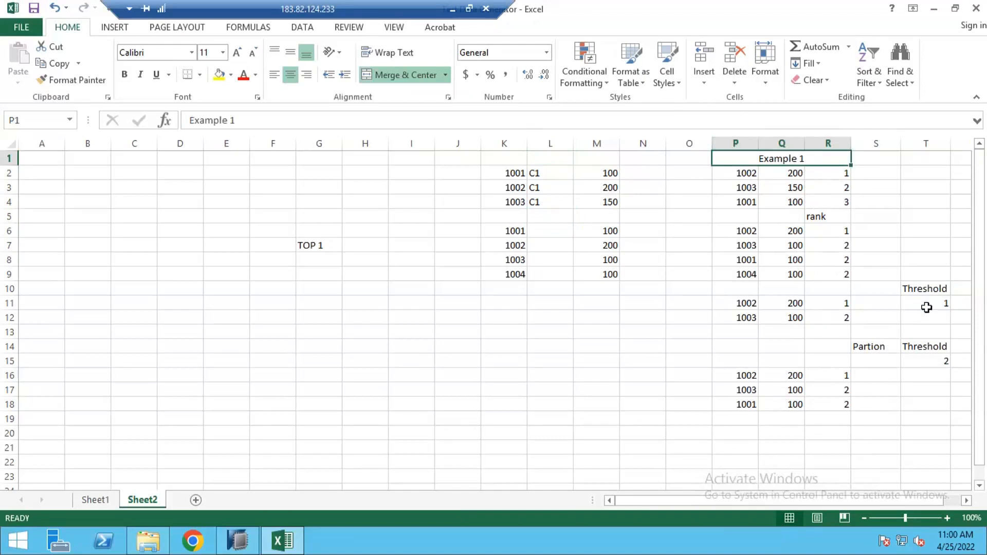
left_click_drag(925, 289, 925, 304)
left_click_drag(923, 347, 924, 361)
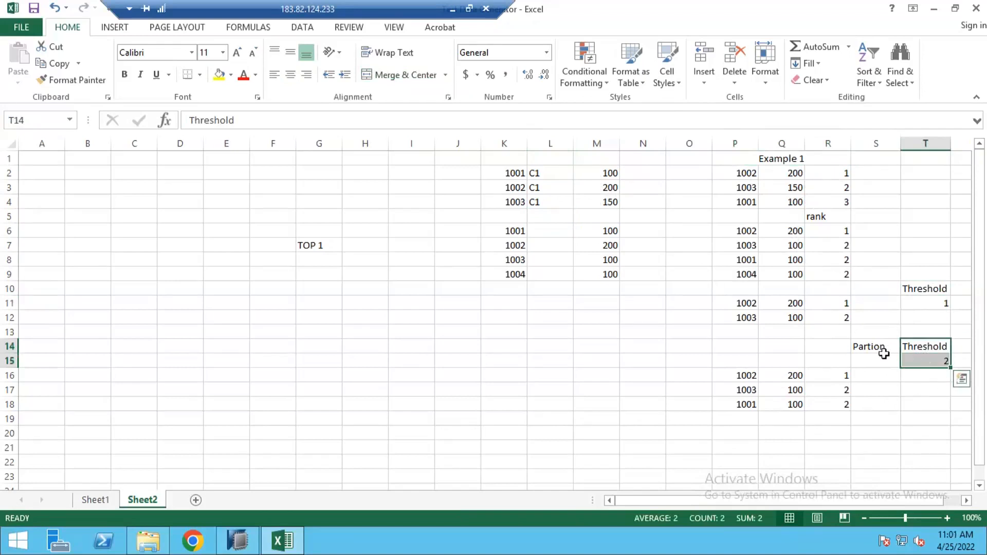
mouse_move(878, 347)
left_mouse_down()
mouse_move(873, 366)
mouse_move(874, 347)
left_mouse_up()
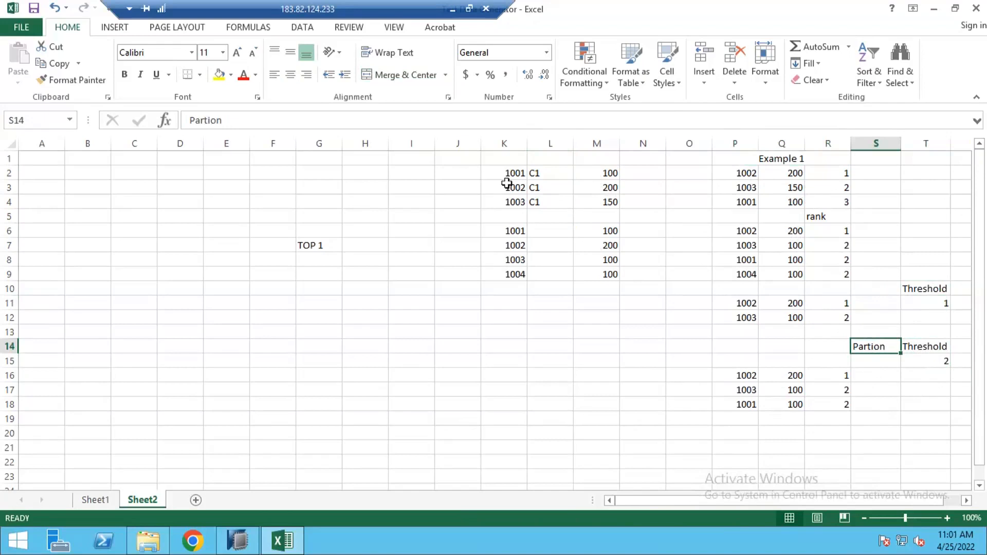
left_click_drag(509, 172, 551, 177)
left_click(549, 175)
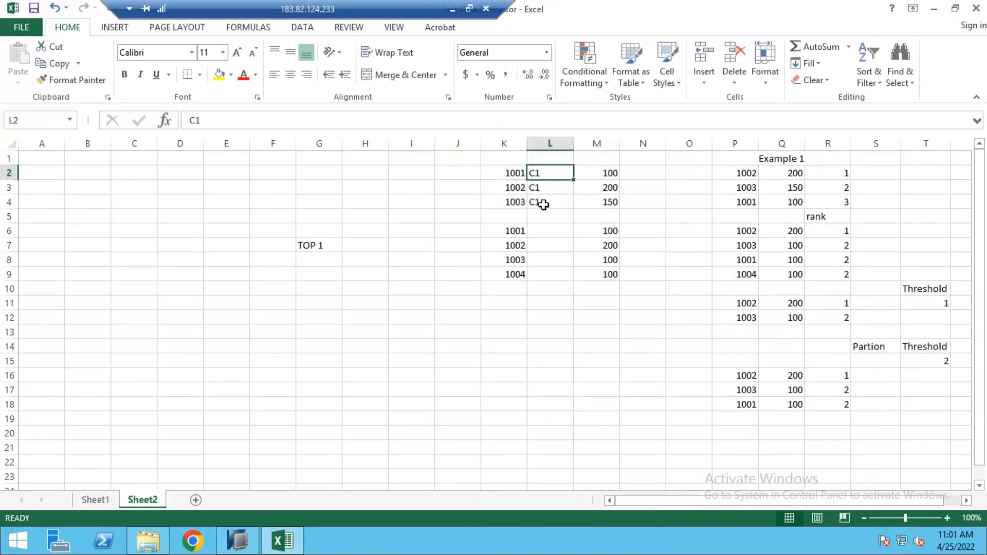
left_click_drag(508, 173, 564, 197)
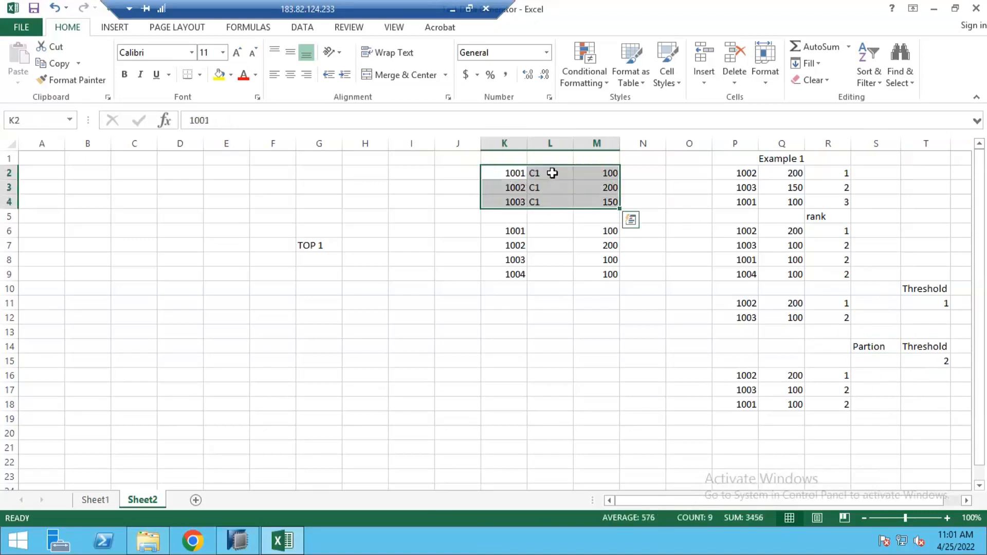
left_click(552, 173)
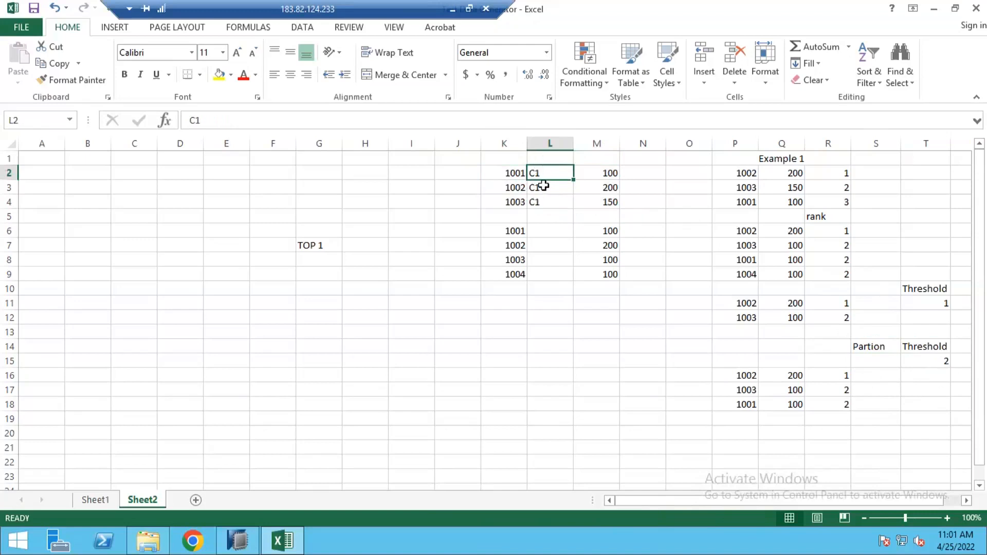
left_click_drag(548, 185, 549, 203)
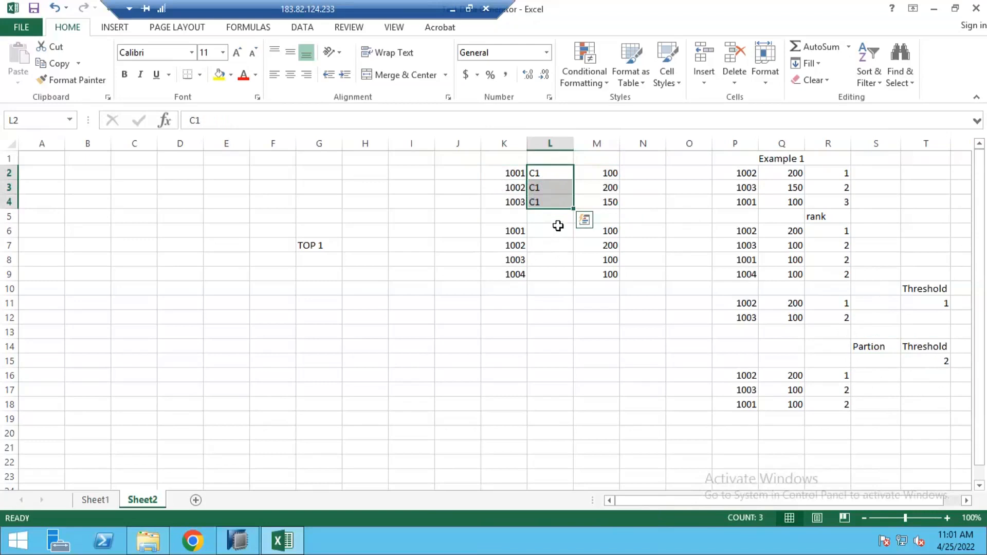
Move the second source list from K6:M9 down so it starts at K14.
left_click_drag(518, 231, 598, 276)
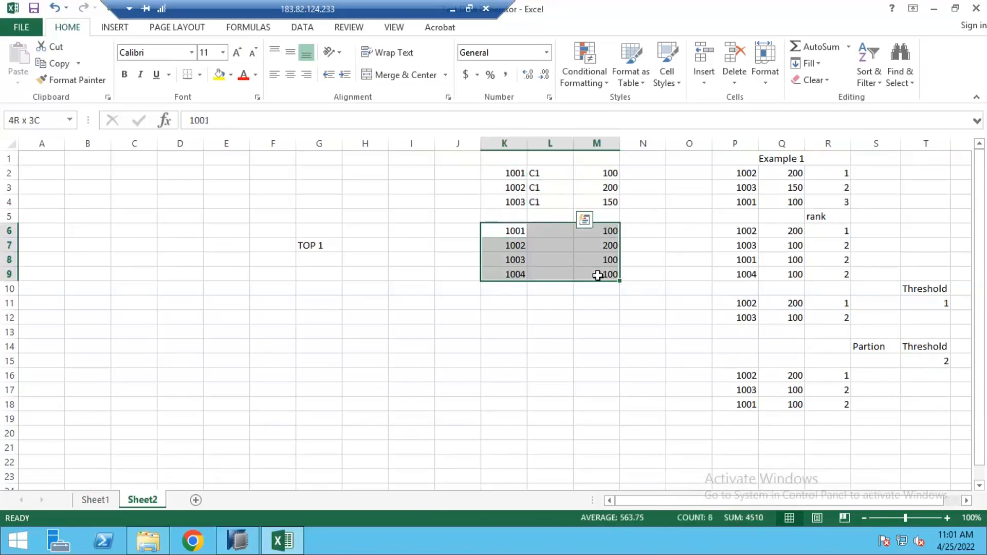
key("ctrl+x")
left_click(514, 346)
key("ctrl+v")
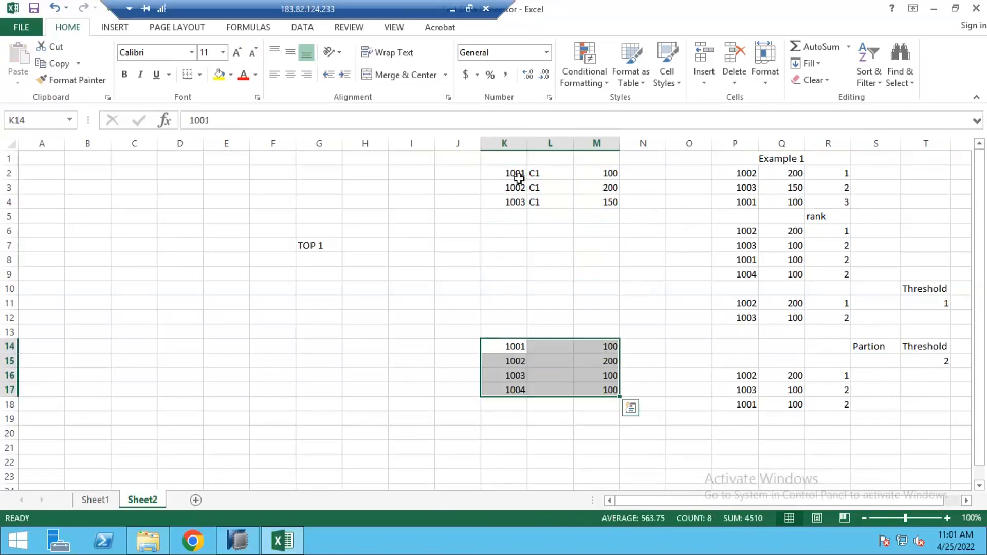
Extend the first source list with the entries 1004 in K5 and 1005 in K6.
left_click(515, 218)
type("1004")
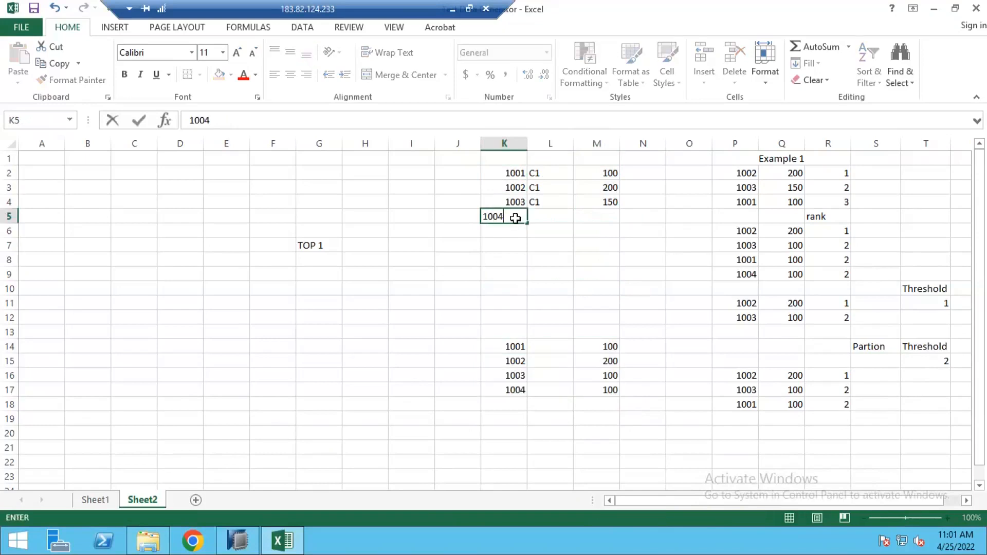
key("Return")
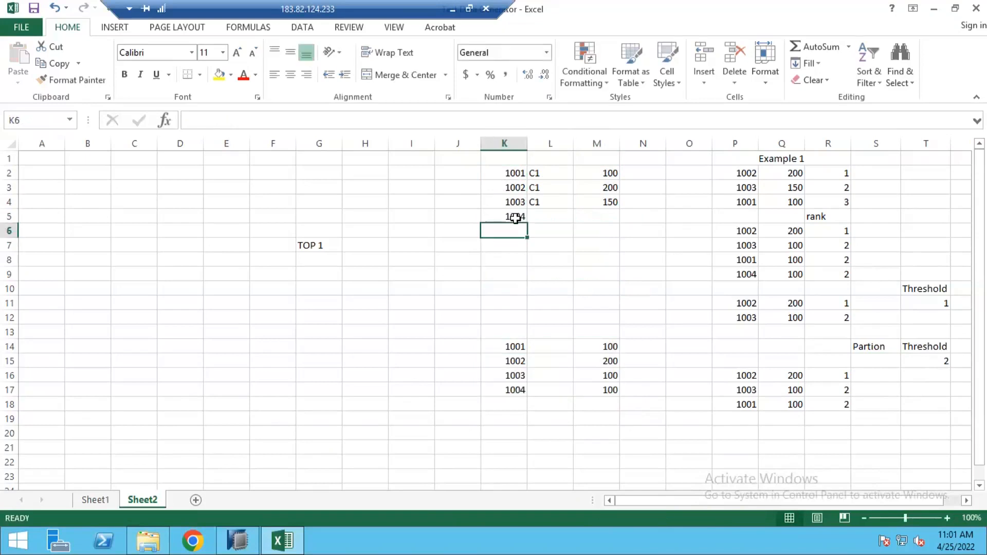
type("10056")
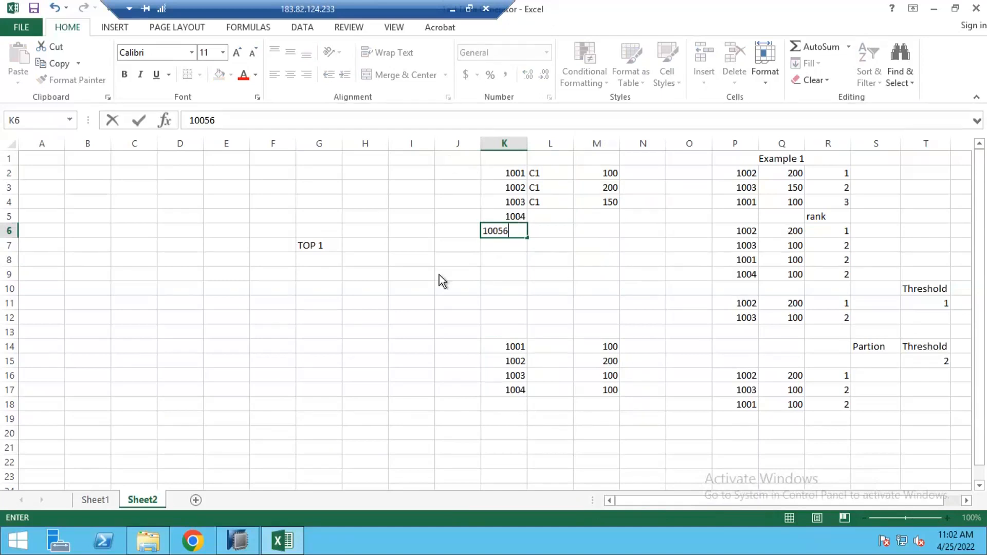
left_click(486, 277)
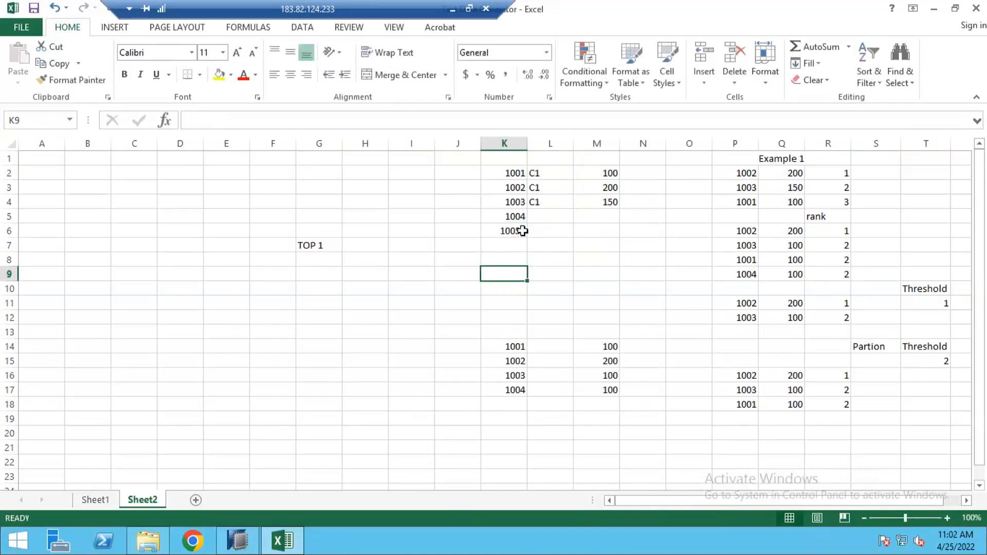
left_click(522, 231)
type("1005")
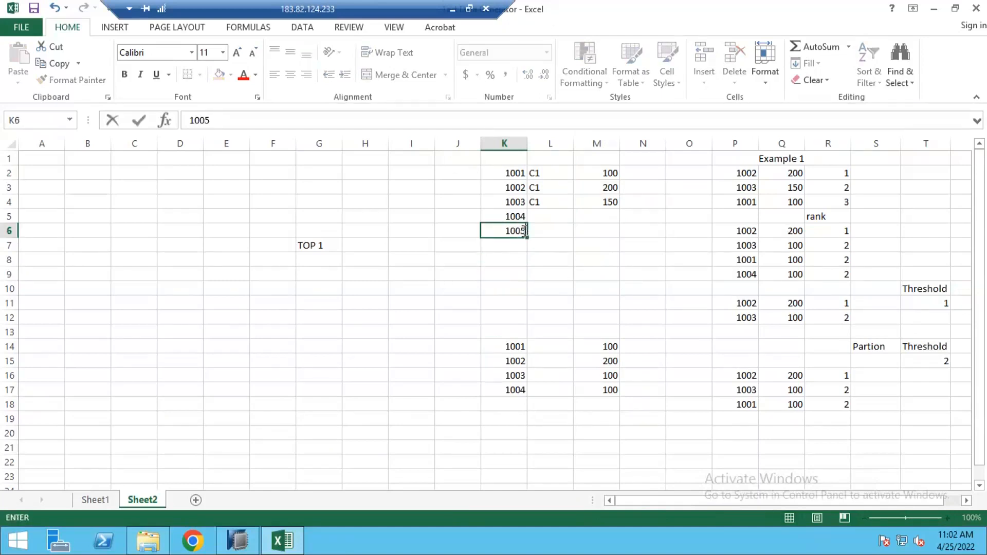
key("Return")
Complete the rows for 1004 and 1005 with C2 in L5:L6 and quantities 100 and 200 in M5:M6.
left_click(548, 220)
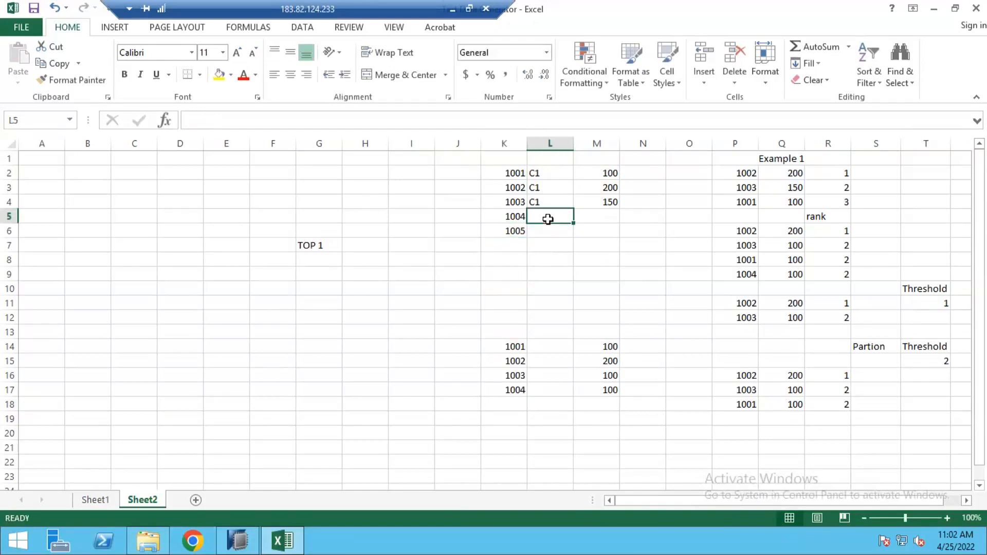
type("C2")
key("Return")
type("C2")
key("Return")
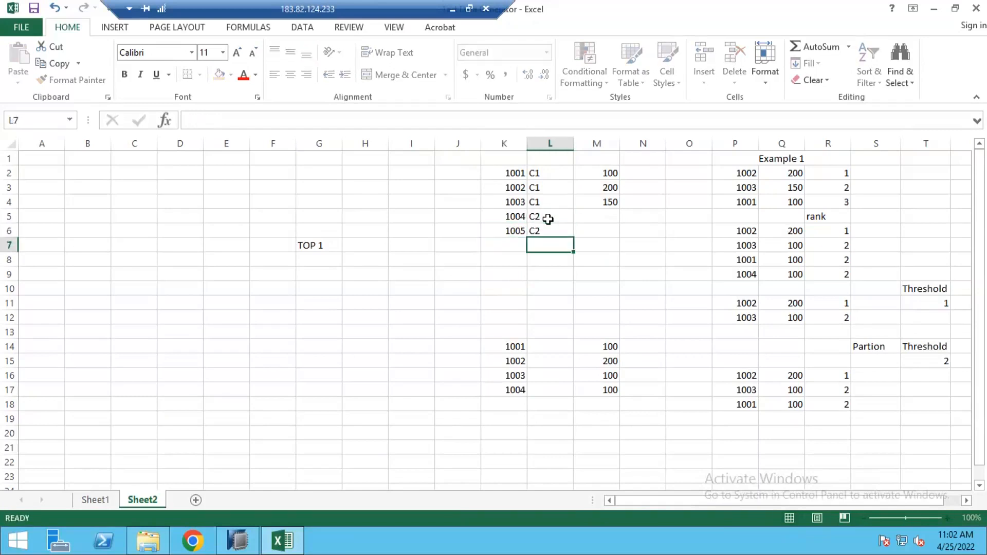
double_click(606, 217)
type("100")
key("Return")
type("200")
key("Return")
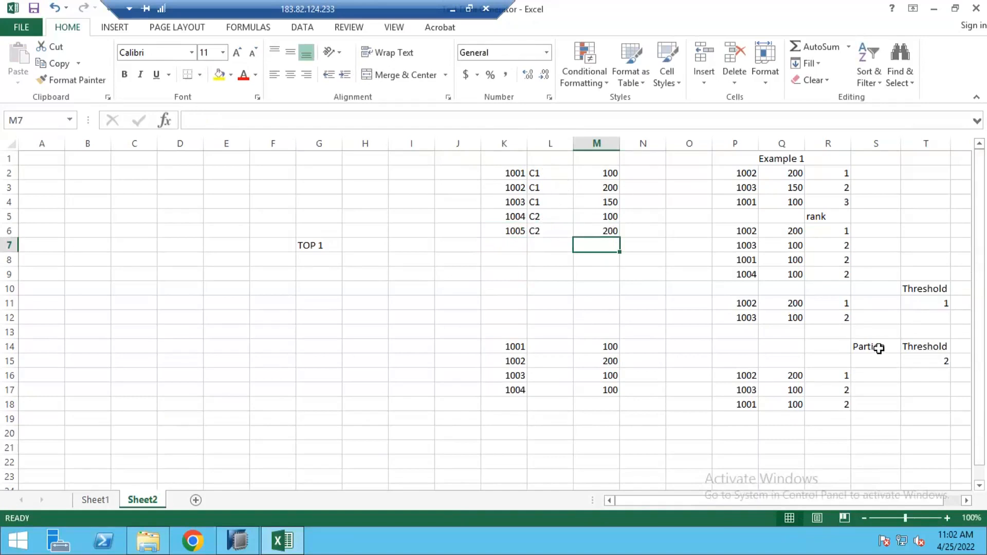
Copy the Partion and Threshold headings from row 14 to S1:T1 and enter Customer in S2 under Partion.
left_click_drag(874, 347, 906, 345)
key("ctrl+c")
left_click(875, 157)
key("ctrl+v")
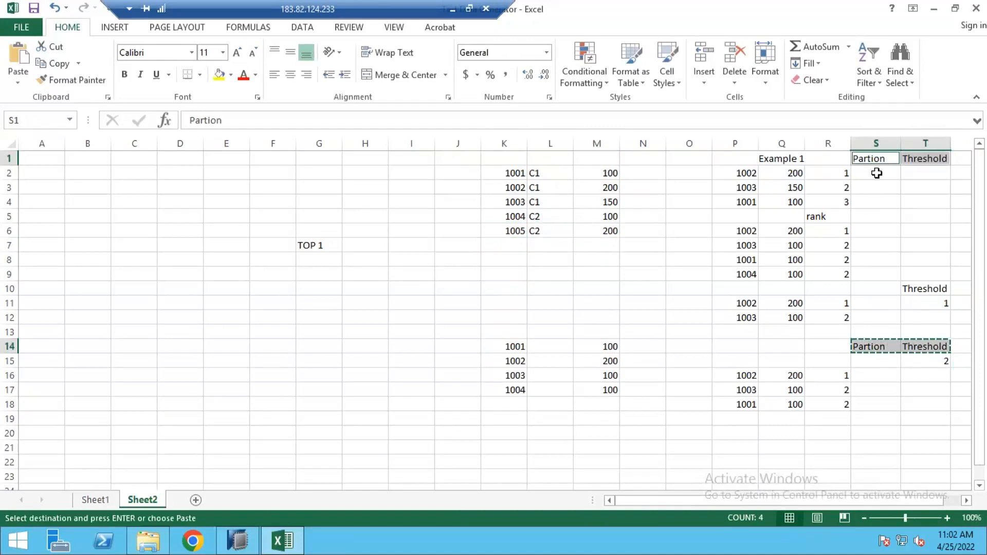
left_click(877, 173)
type("Customer")
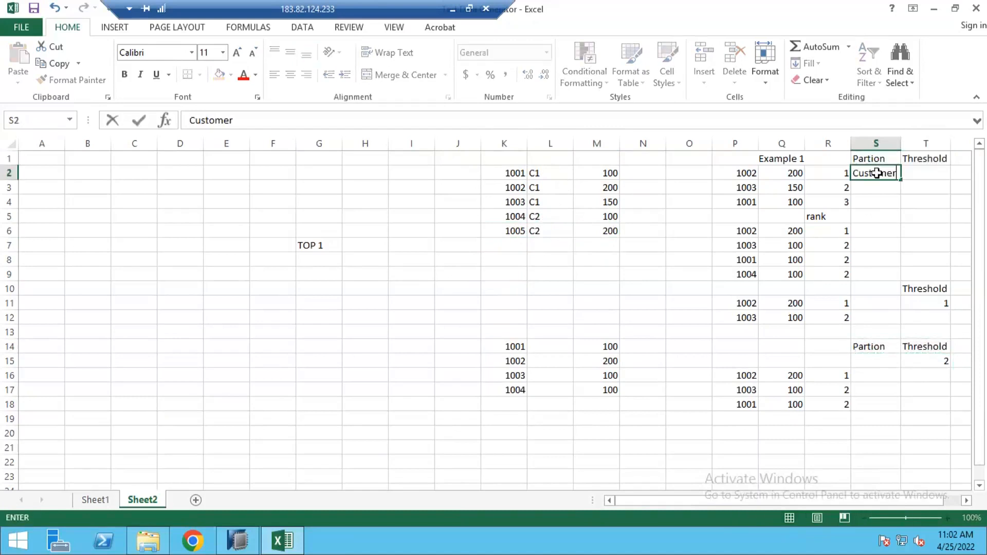
key("Return")
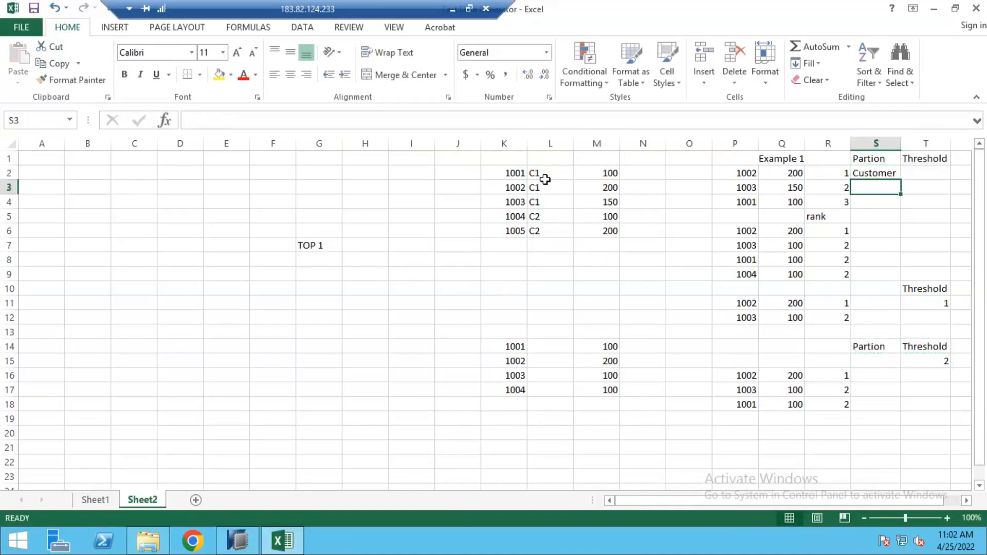
left_click_drag(518, 178, 599, 227)
left_click_drag(487, 323, 586, 414)
key("Delete")
left_click(572, 253)
left_click_drag(514, 175, 590, 208)
key("ctrl+x")
left_click(508, 272)
key("ctrl+v")
left_click_drag(513, 265, 598, 258)
key("ctrl+z")
key("ctrl+z")
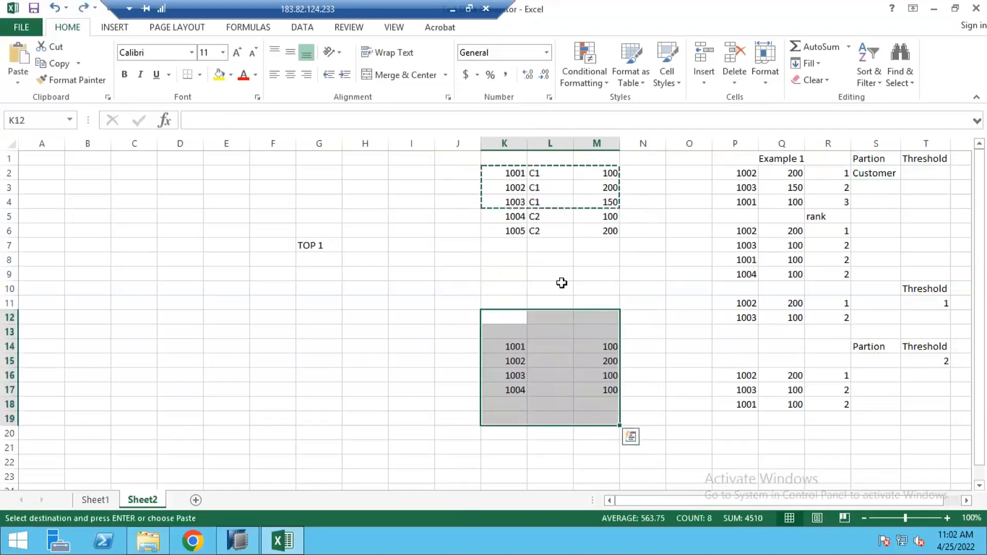
left_click(567, 346)
key("Escape")
Clear the old source list in K14:M17 below the C1 and C2 rows.
left_click_drag(507, 332, 592, 433)
key("Delete")
left_click(566, 302)
Copy the three C1 rows in K2:M4 to K10:M12 as a separate partition.
left_click_drag(507, 174, 582, 207)
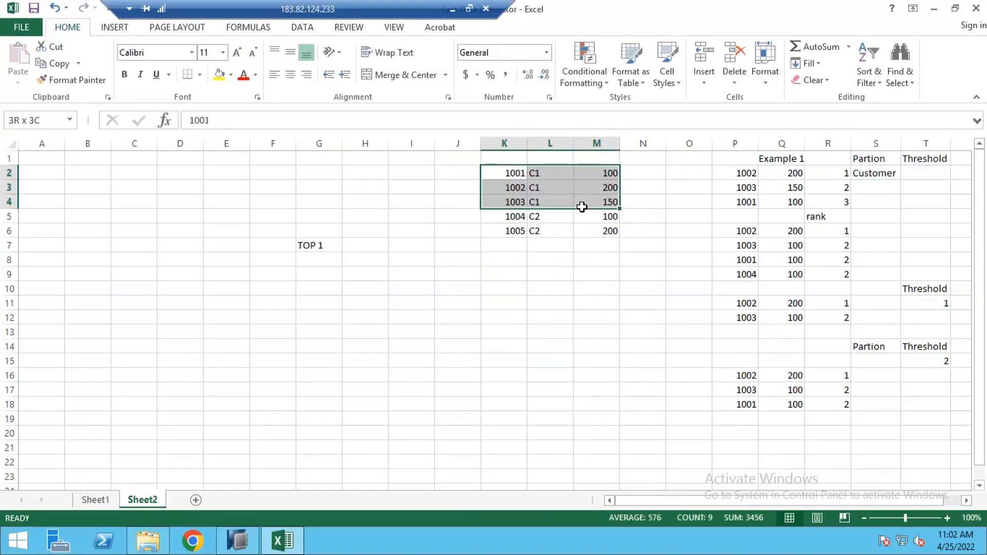
key("ctrl+c")
left_click(503, 290)
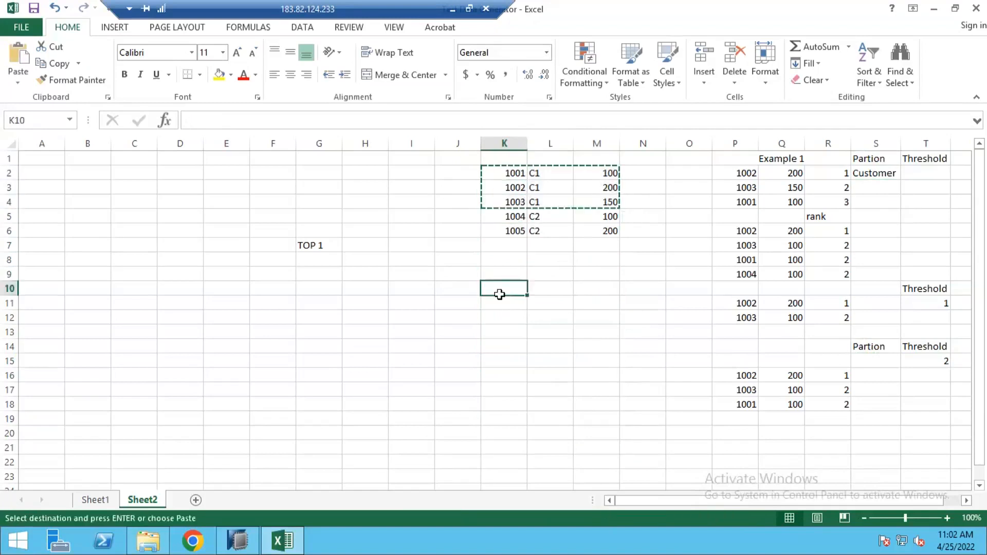
key("ctrl+v")
key("Escape")
Copy the two C2 rows in K5:M6 to K17:M18 as a second partition.
left_click_drag(511, 216, 598, 234)
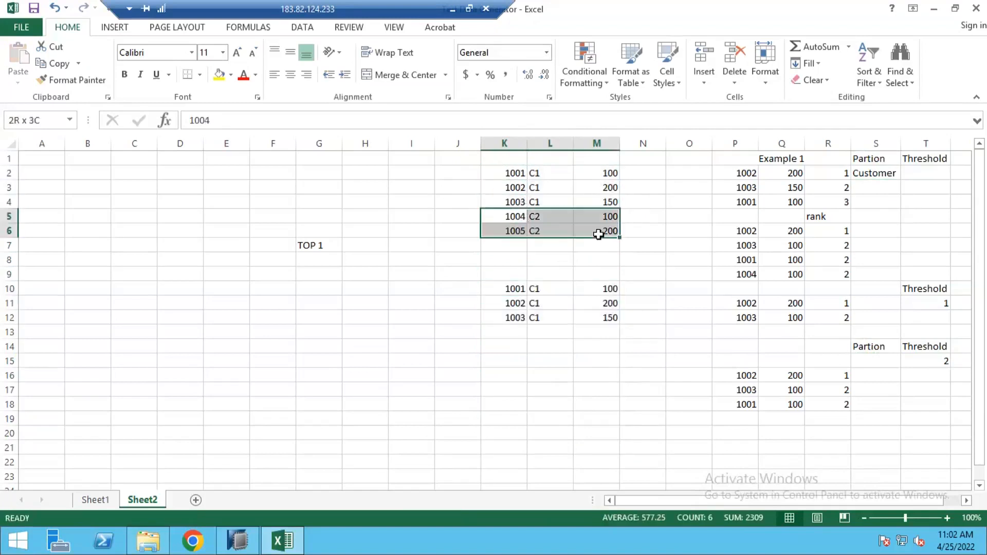
key("ctrl+c")
left_click(525, 387)
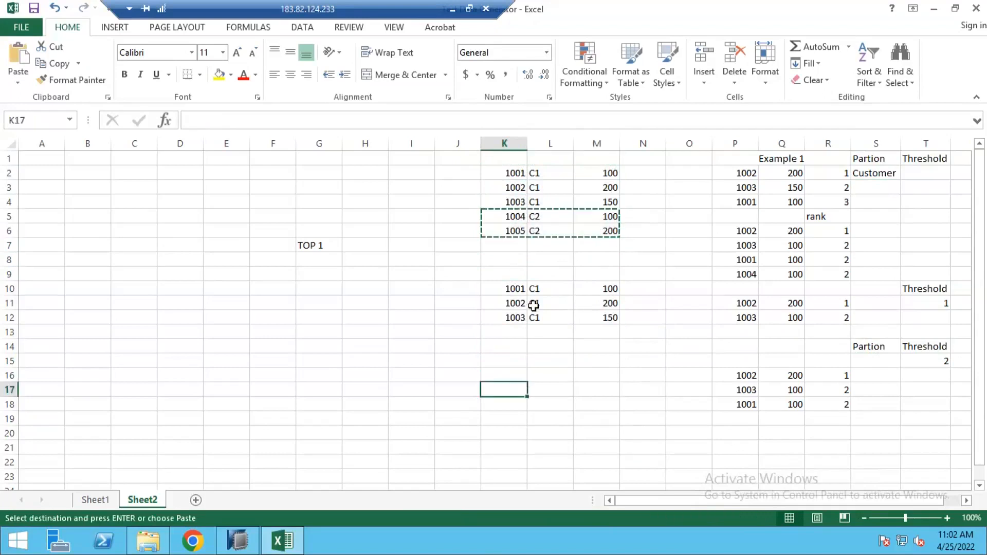
key("ctrl+v")
Merge and center K9:M9 above the C1 rows and enter the title Part 1 C1.
left_click_drag(513, 272, 614, 275)
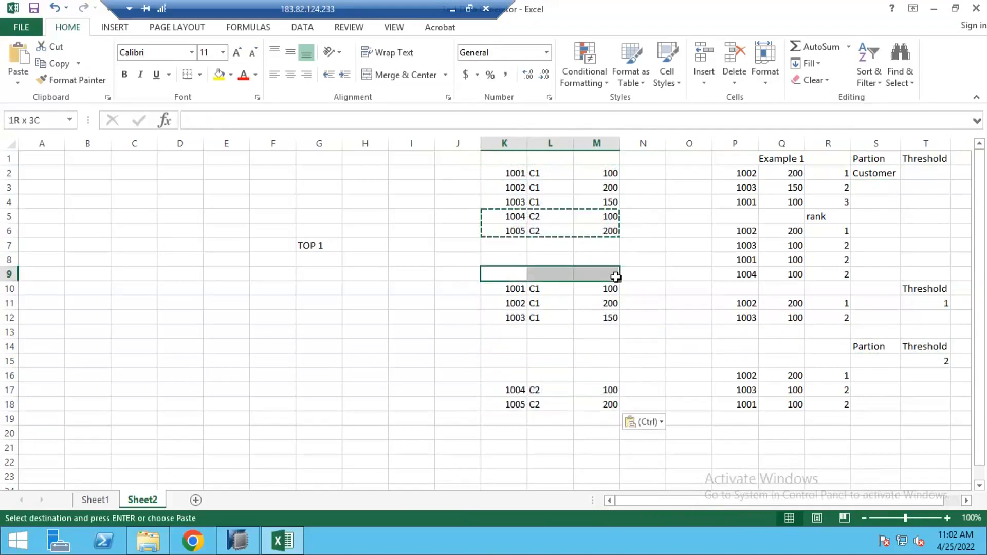
left_click(406, 75)
type("Par")
type("t")
key("BackSpace")
type("rt 1 C1")
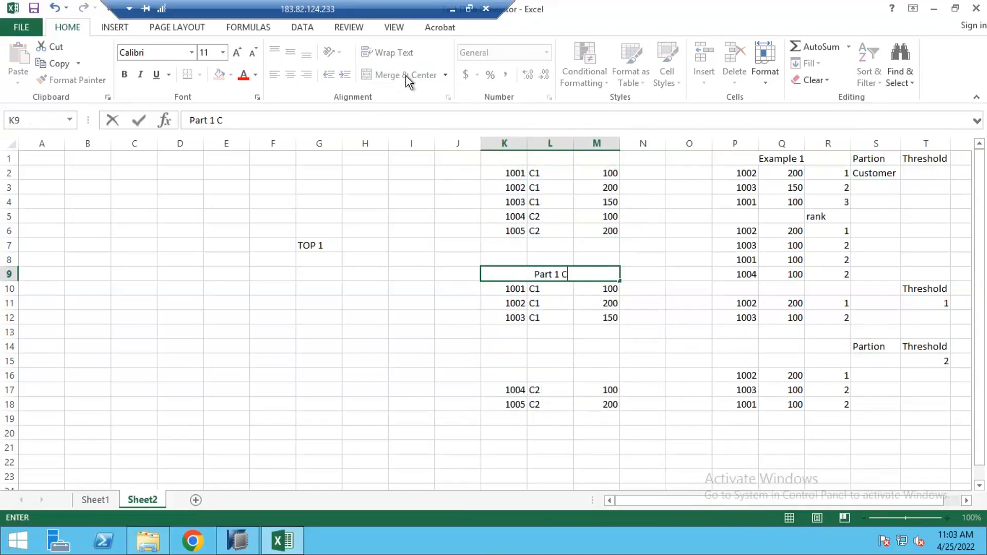
key("Return")
Merge and center K16:M16 above the C2 rows and enter the title Part 2 (C2).
key("Return")
key("Return")
key("Return")
key("Return")
key("Return")
key("Return")
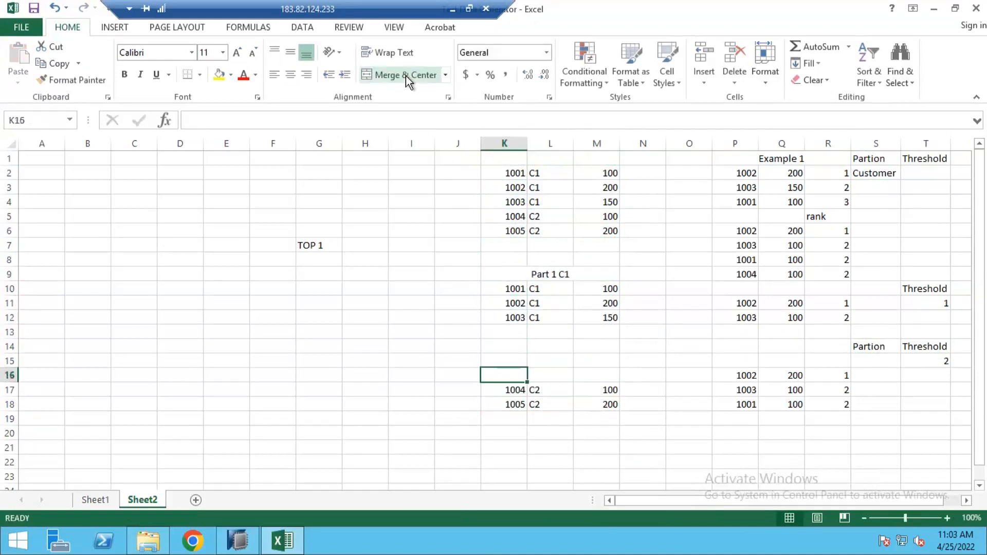
left_click_drag(513, 375, 601, 376)
left_click(412, 73)
type("Part 2 (C2)")
key("Return")
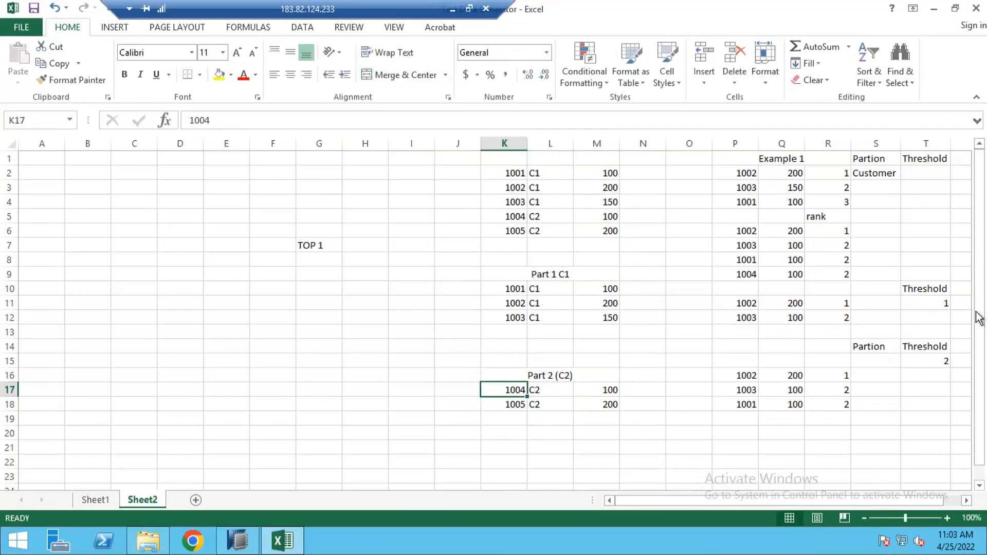
Enter 1 under Threshold in T2 and add the heading Sort in U1.
left_click(930, 175)
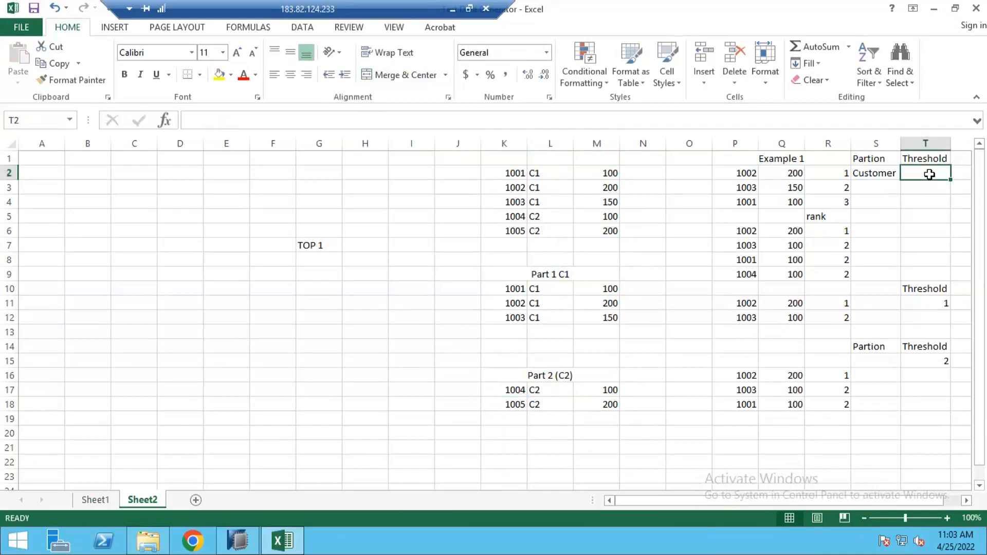
type("1")
key("Return")
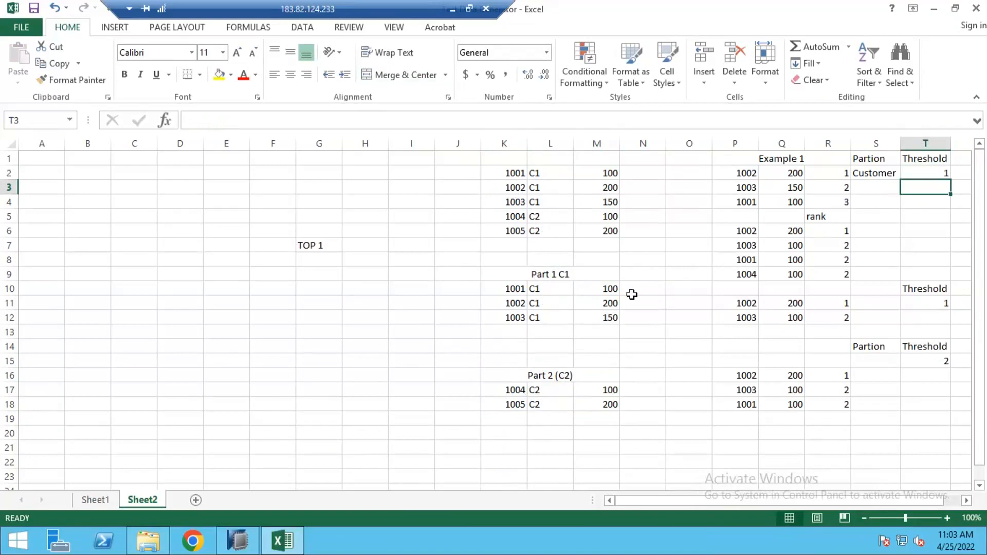
left_click(959, 161)
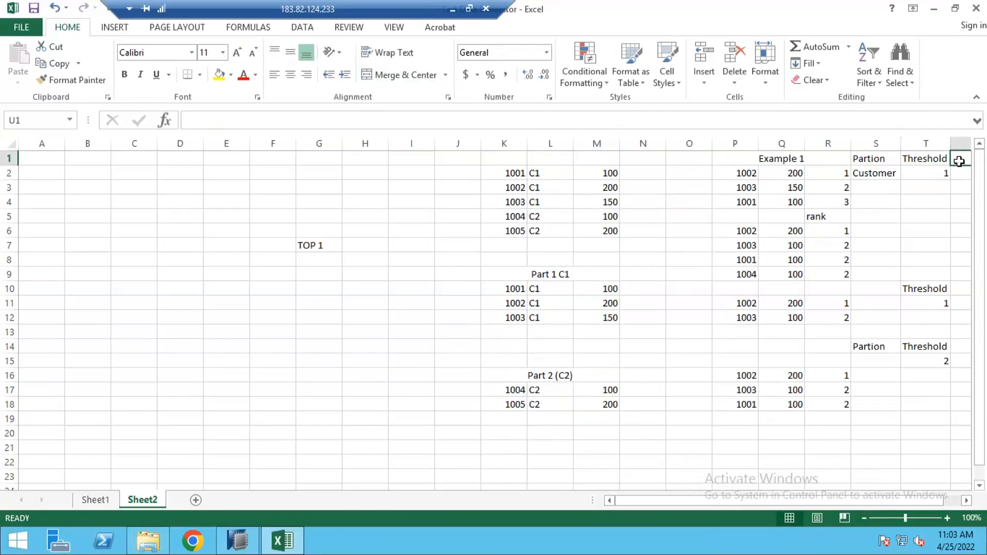
key("Right")
key("Left")
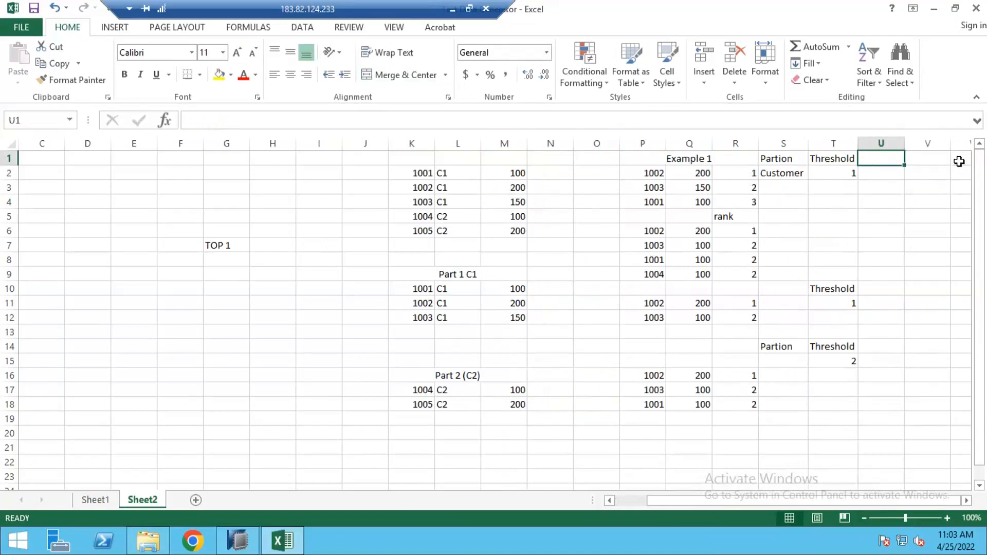
type("Sort")
key("Return")
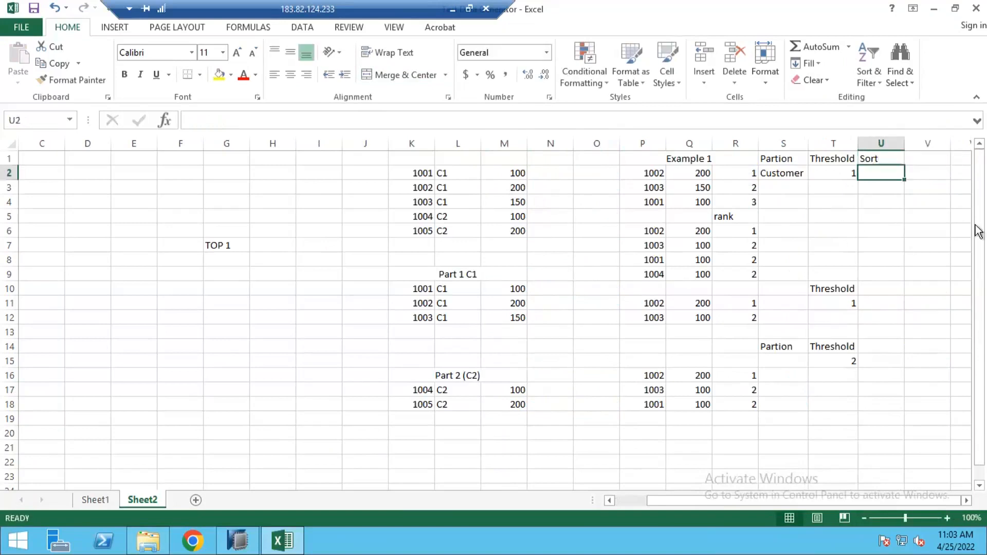
Enter Quanity in U2 under the Sort heading.
left_click(796, 145)
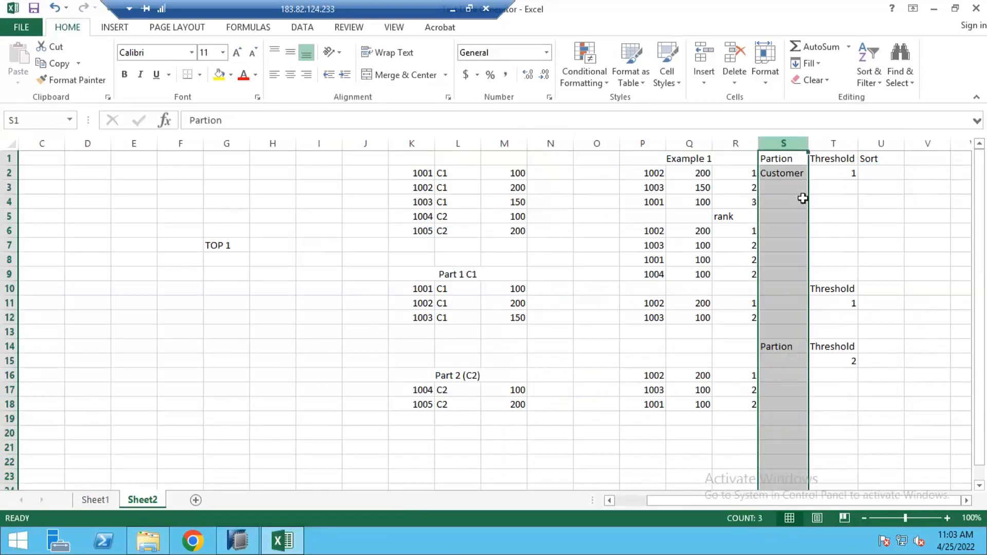
left_click(881, 156)
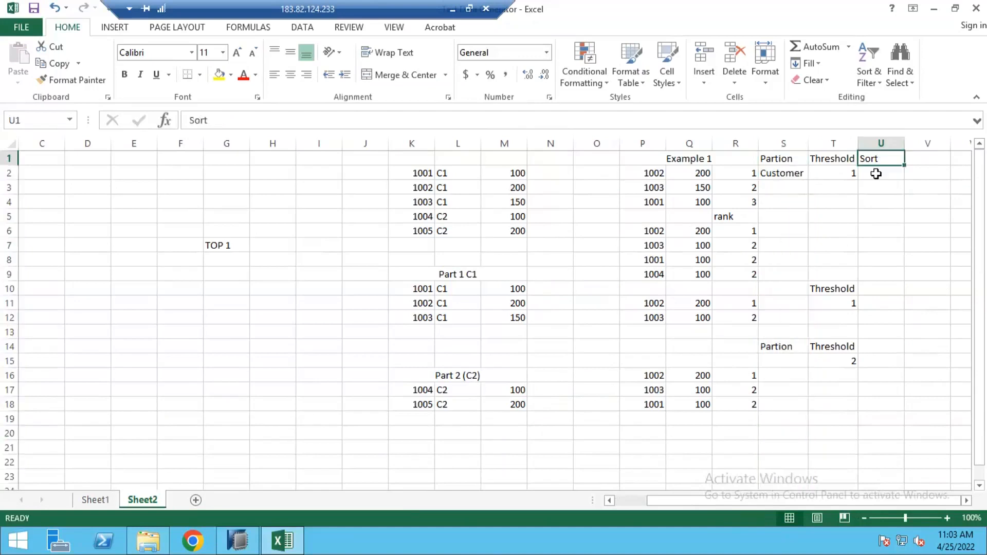
left_click(876, 173)
type("A")
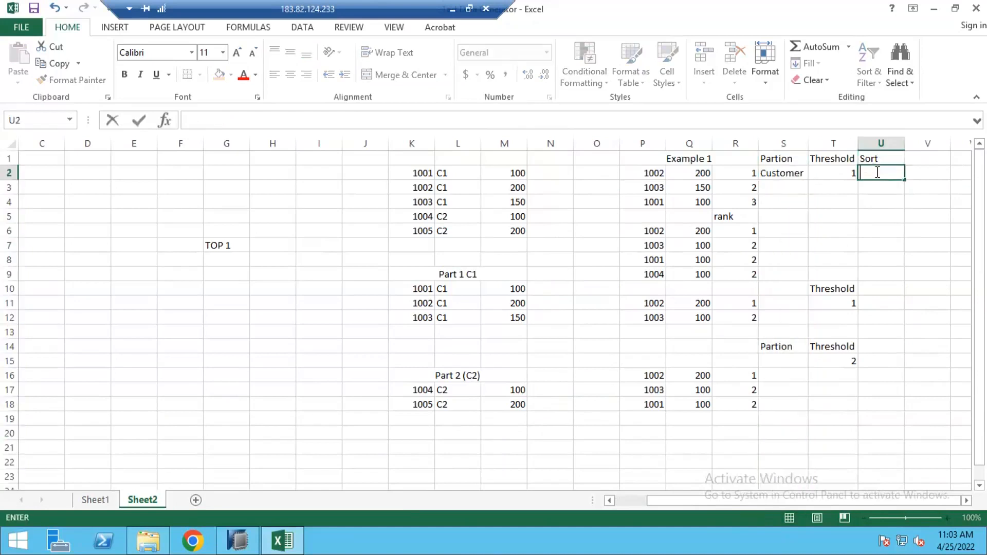
key("Return")
left_click(876, 173)
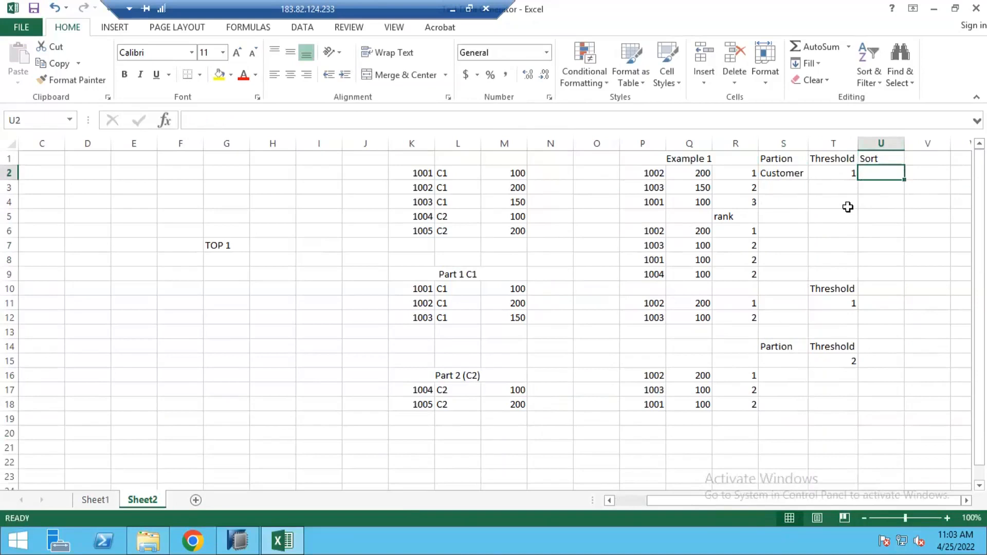
type("Q")
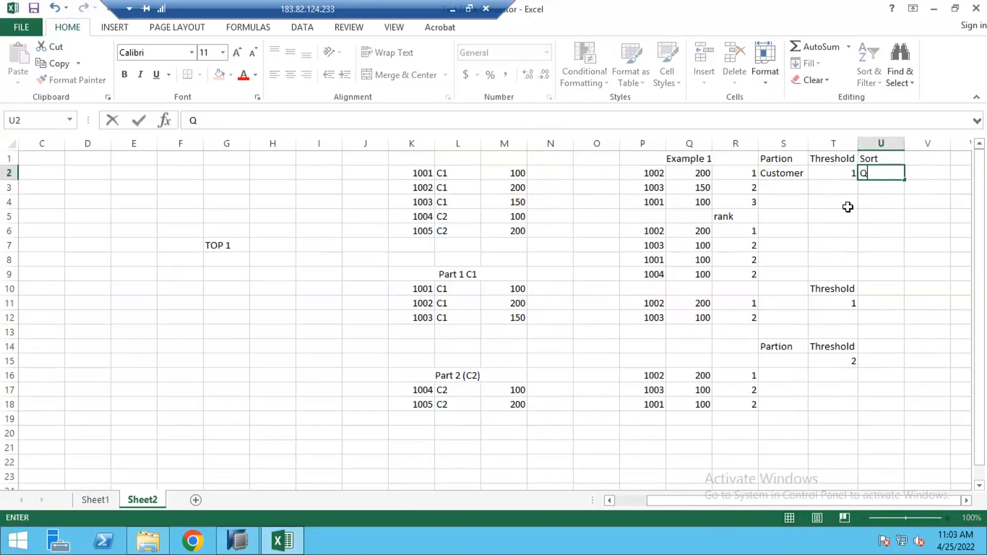
type("uanity")
key("Return")
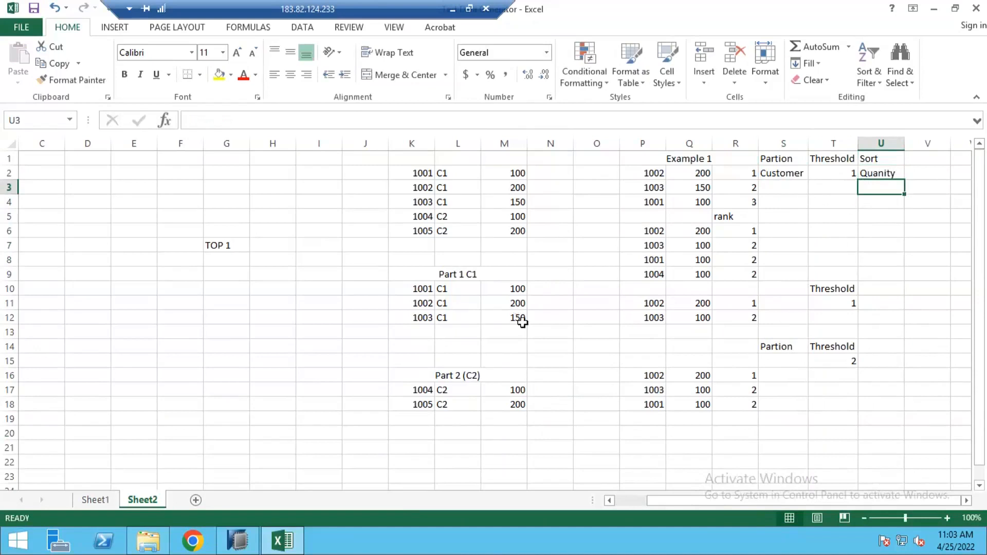
Add the heading Order in V1 and enter Desc below it in V2.
left_click_drag(520, 286, 504, 312)
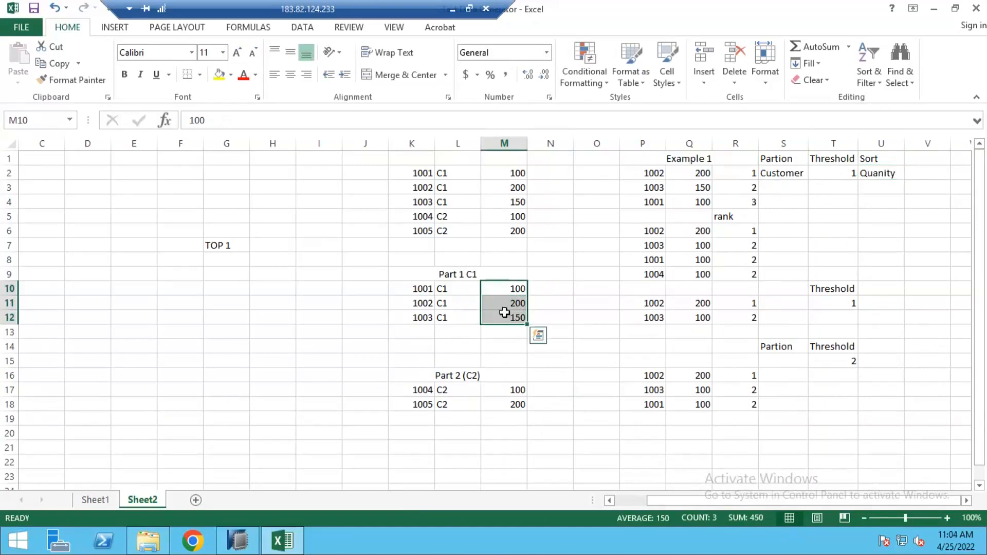
left_click(882, 174)
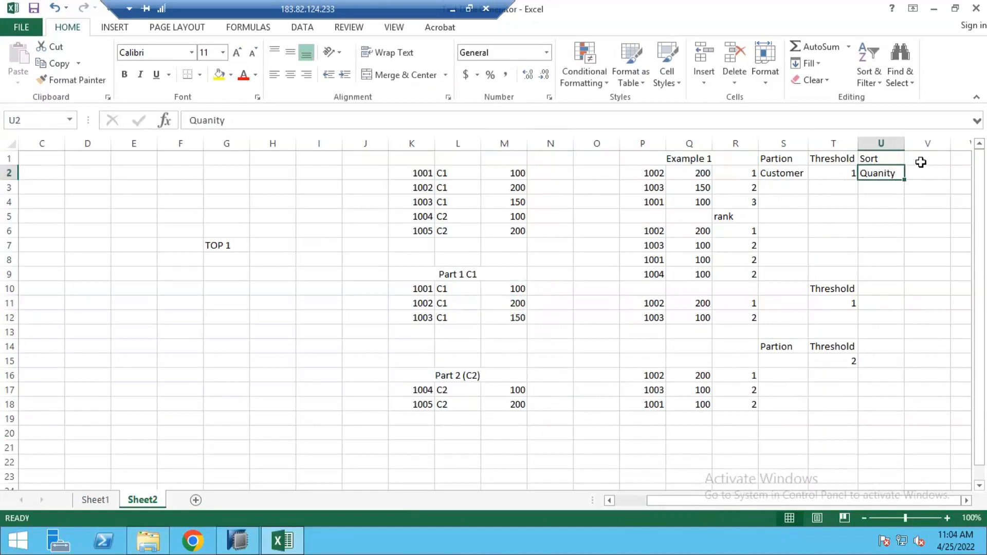
left_click(921, 163)
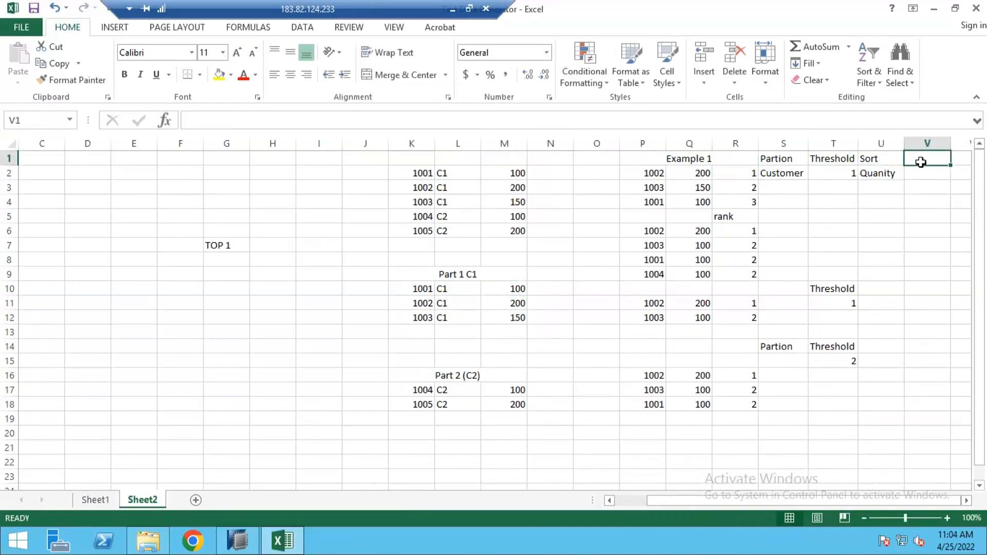
type("ordewr")
key("Return")
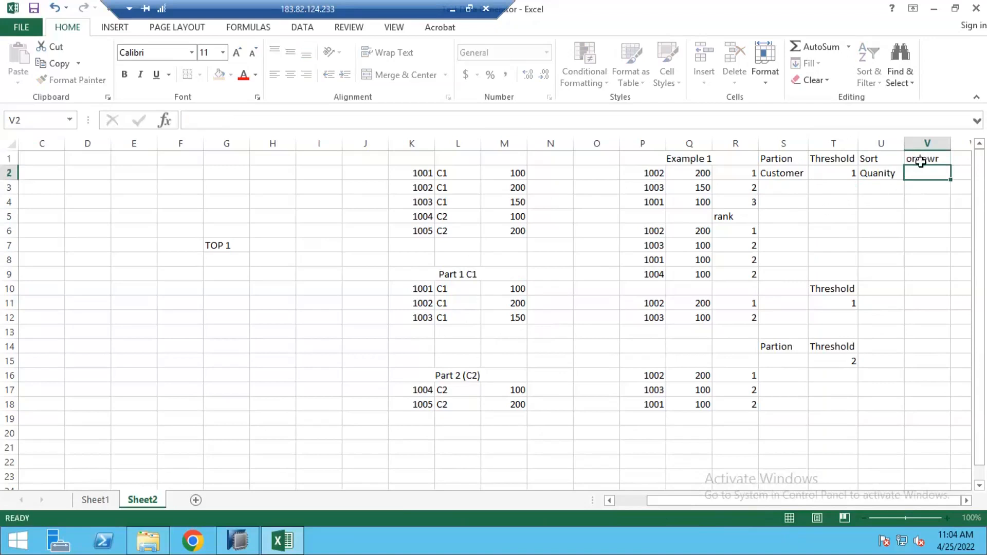
left_click(920, 163)
type("Ord")
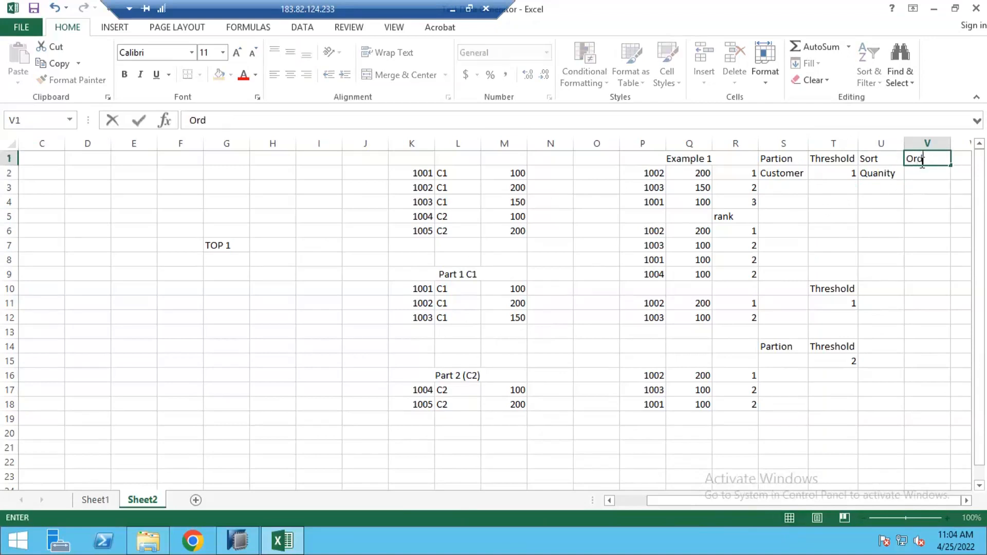
key("Return")
type("Desc")
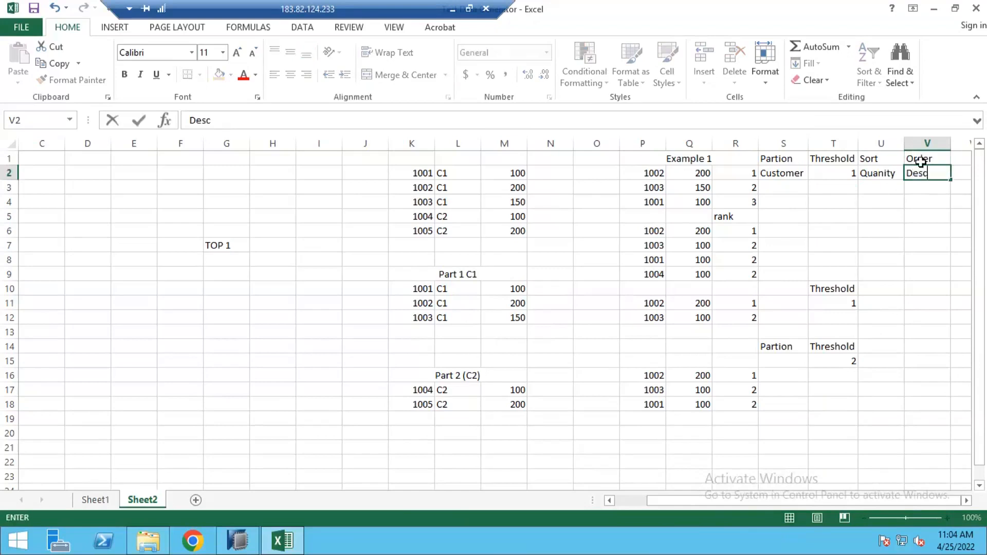
key("Return")
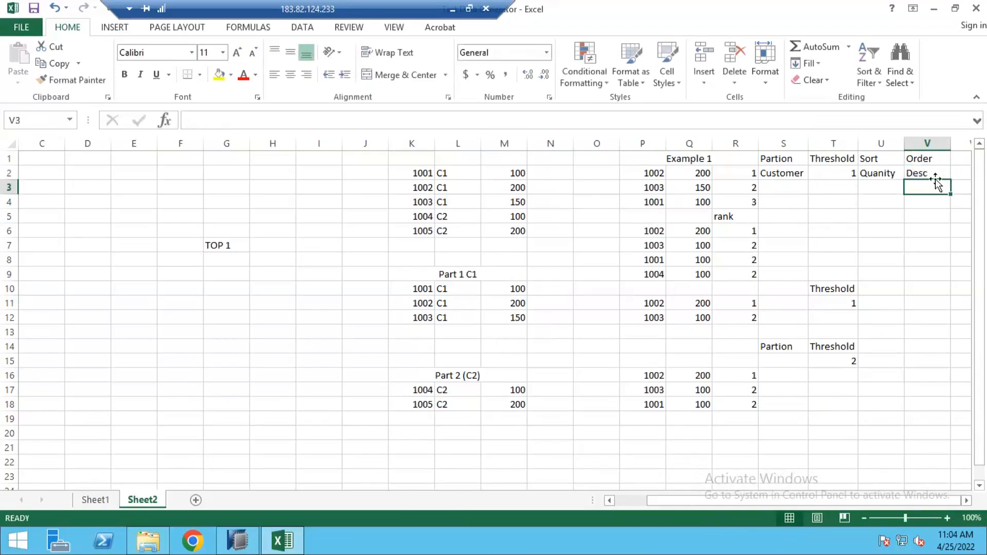
Reorder the Part 1 C1 rows by descending quantity in K10:M12, moving the 1001 row below 1003.
left_click(935, 175)
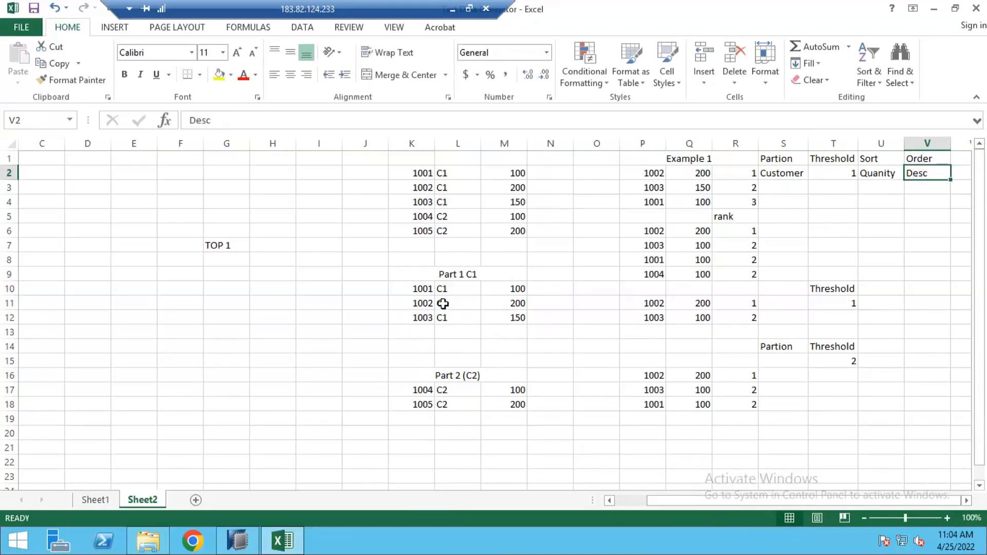
left_click_drag(430, 292, 511, 291)
key("ctrl+c")
left_click(433, 333)
key("Return")
left_click_drag(414, 303, 498, 330)
key("ctrl+x")
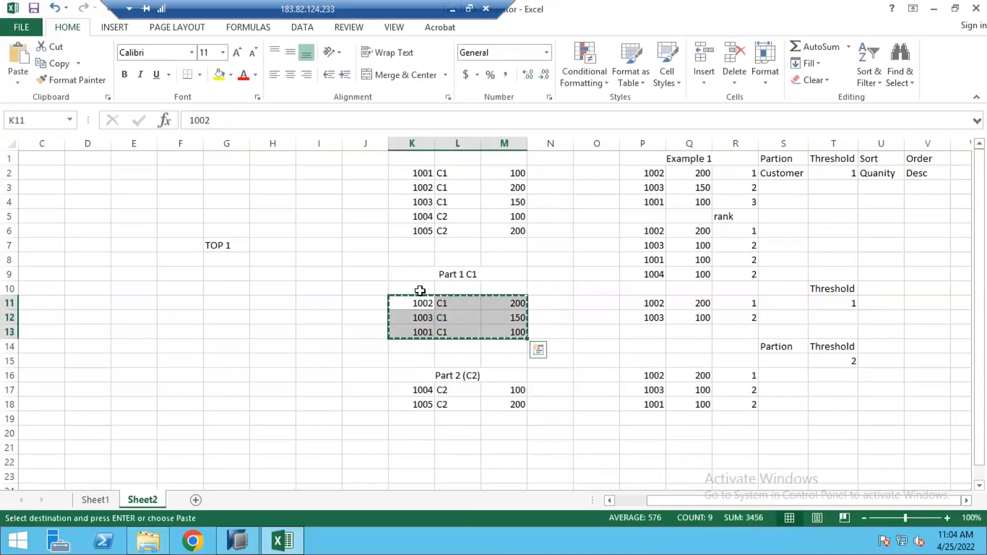
left_click(418, 288)
key("Return")
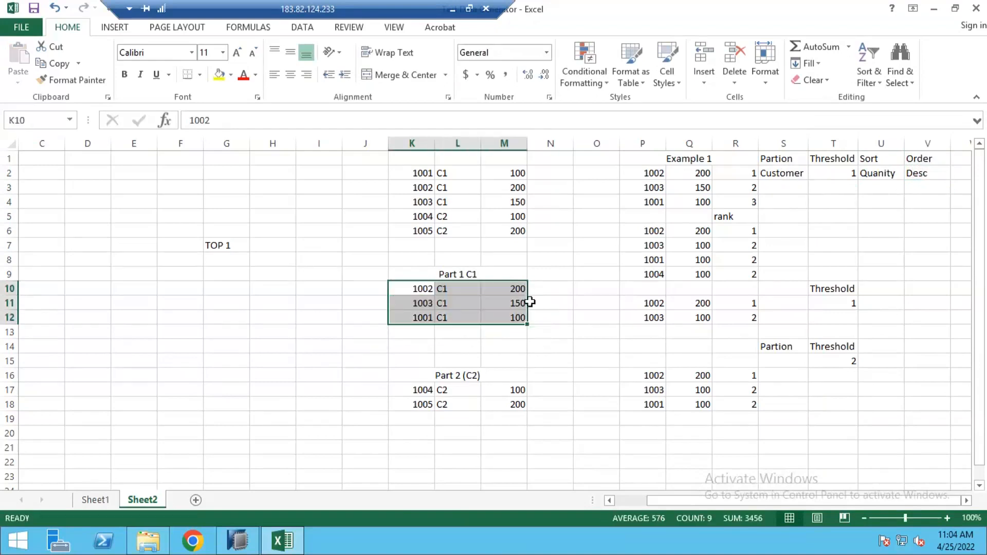
left_click(482, 276)
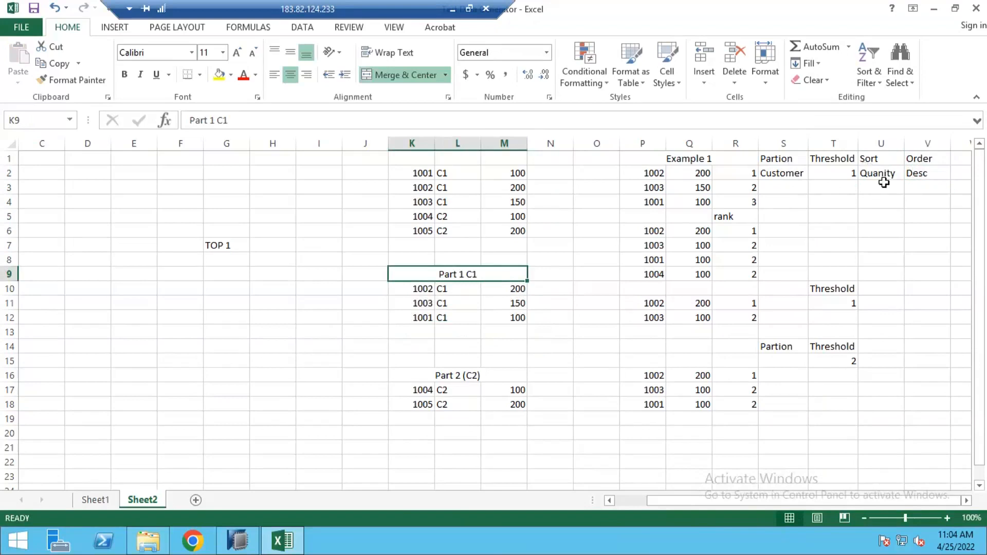
left_click_drag(509, 287, 502, 316)
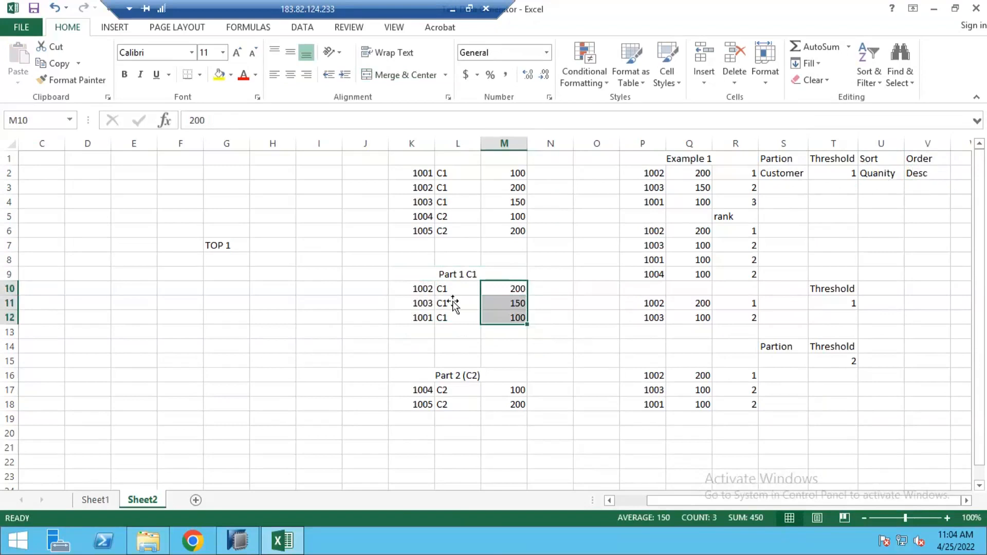
left_click(418, 290)
left_click(491, 312, "shift")
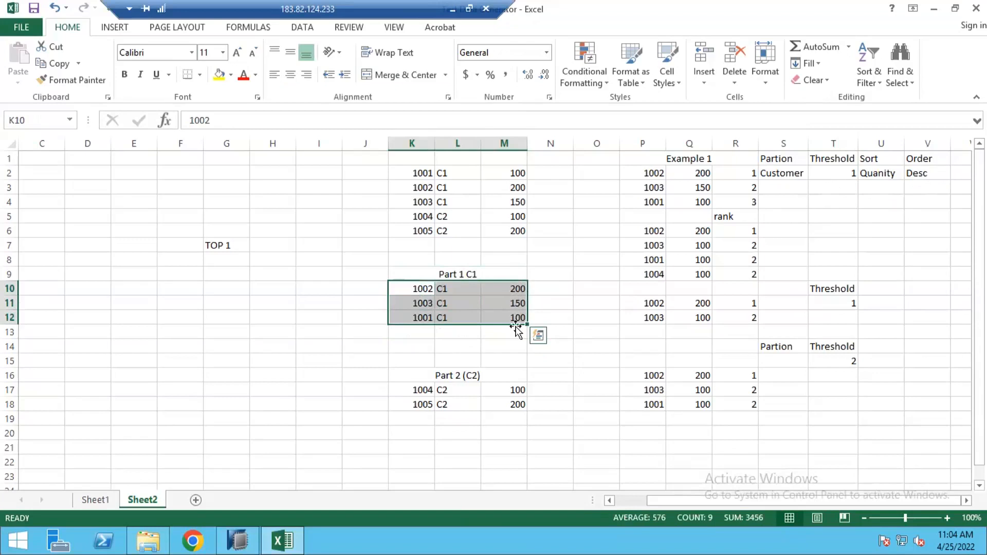
Cut the Threshold heading and its value from T1:T2 and insert them directly after the Order column.
left_click(835, 152)
left_click(834, 144)
left_click_drag(834, 159, 834, 176)
key("ctrl+c")
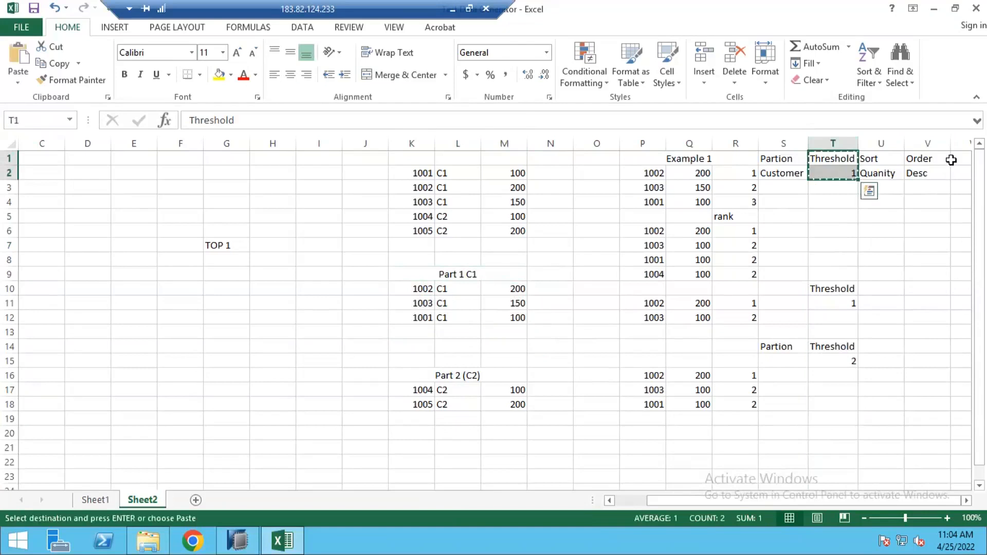
left_click(962, 157)
right_click(962, 158)
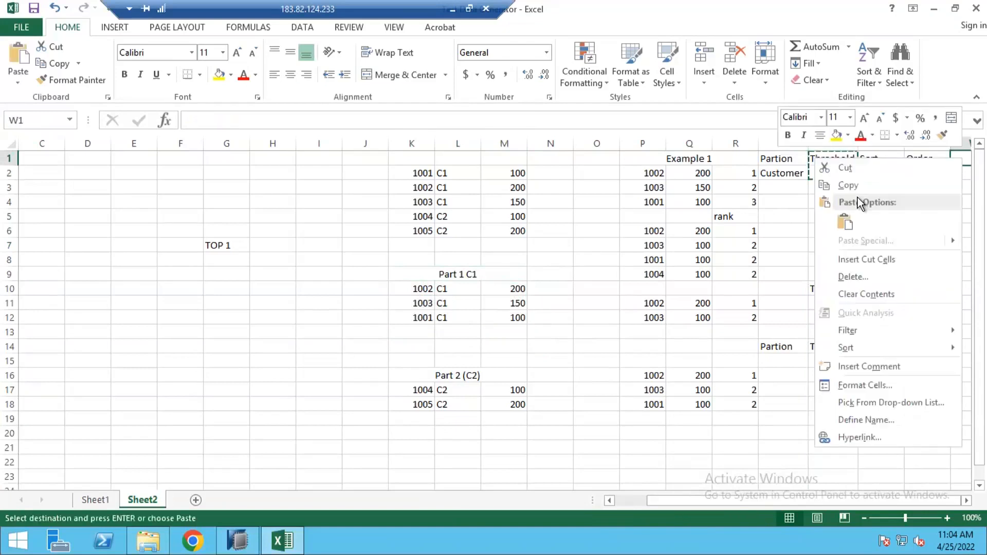
left_click(866, 260)
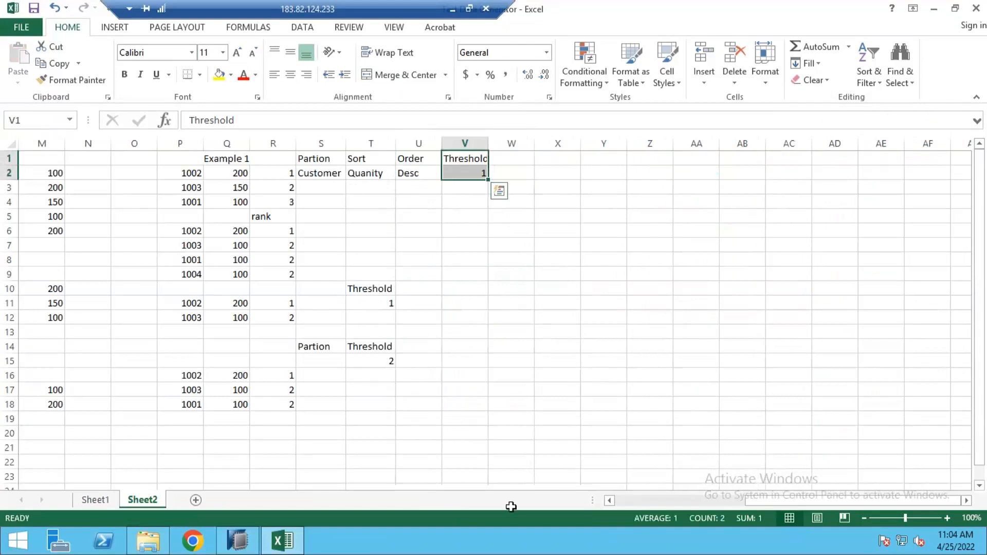
left_click(635, 502)
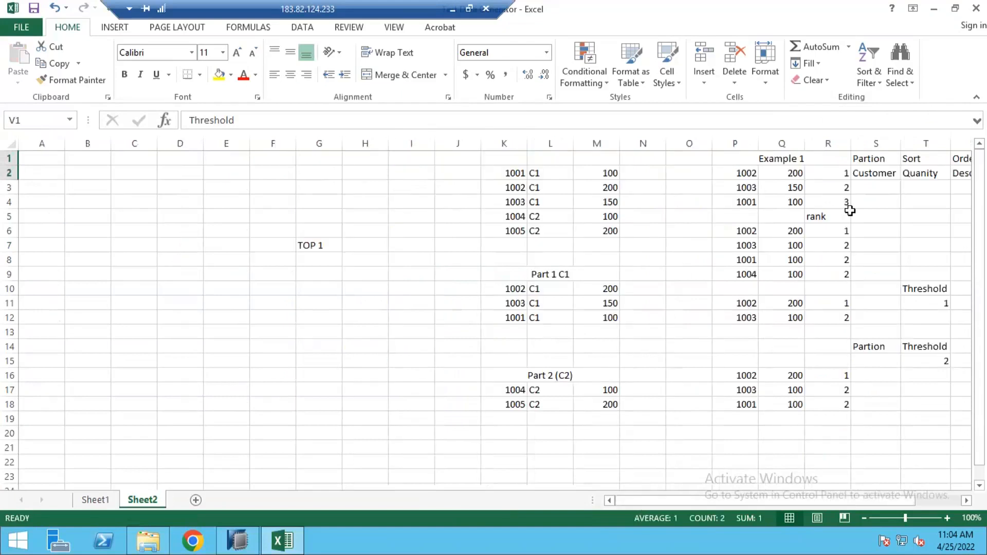
left_click(849, 212)
left_click(966, 500)
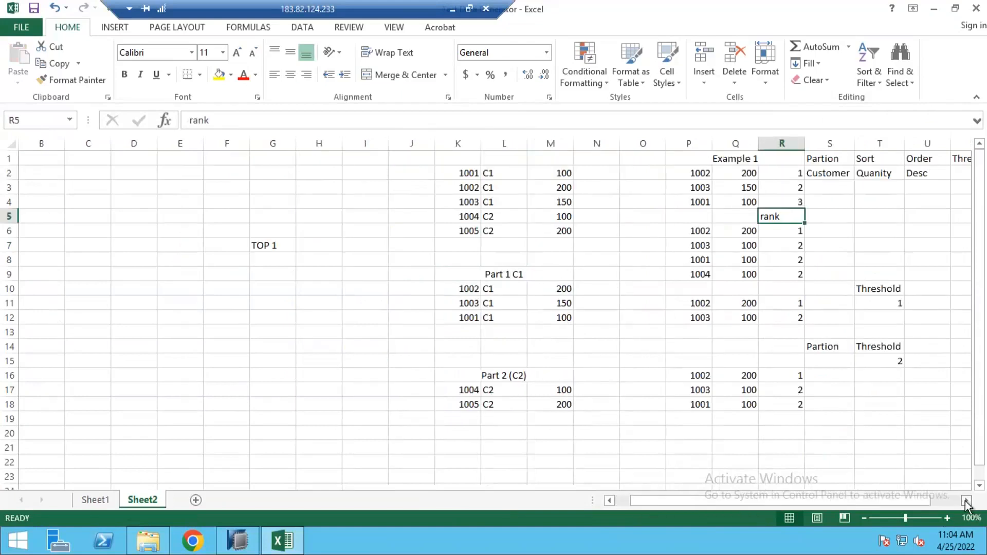
left_click(966, 500)
left_click(918, 159)
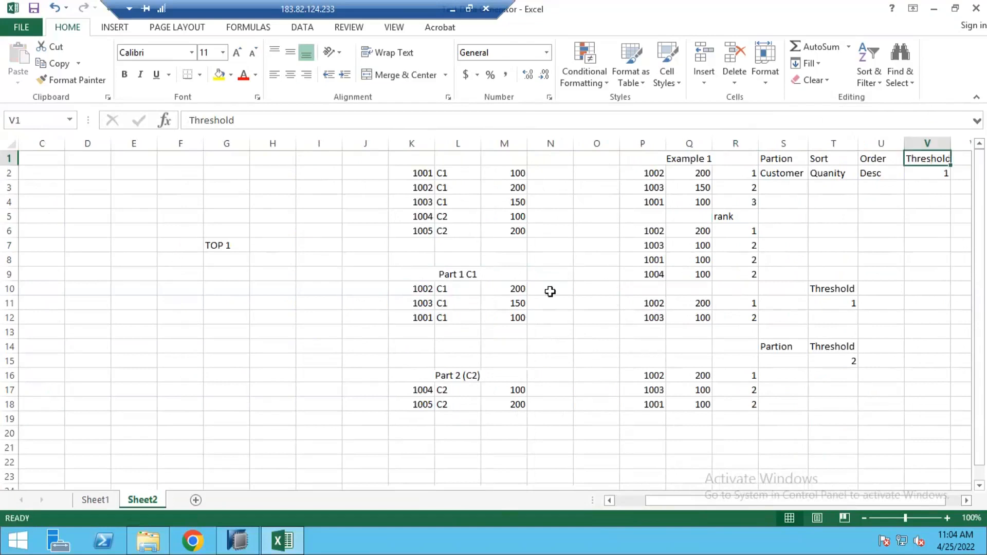
left_click(550, 292)
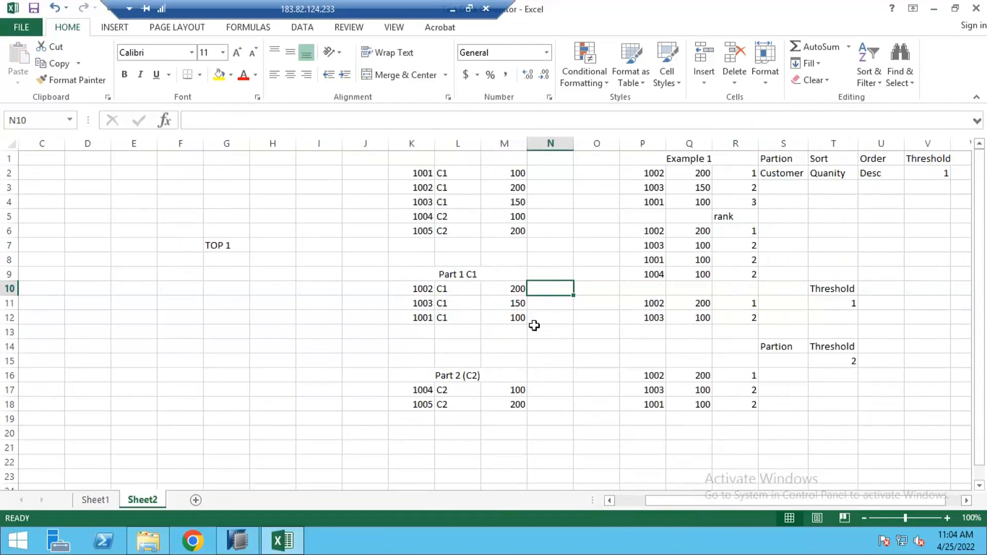
Enter the ranks 1, 2 and 3 in N10:N12 beside the Part 1 C1 rows.
type("1")
key("Return")
type("2")
key("Return")
type("3")
key("Return")
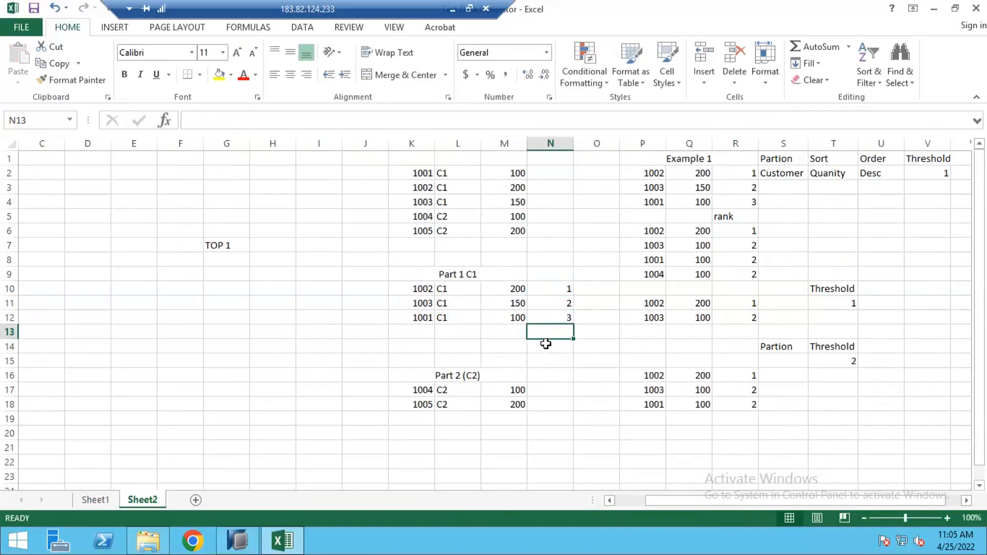
Examine the ranks of the Part 1 C1 rows against the threshold value in V2.
left_click(561, 287)
left_click(561, 317)
left_click(560, 286)
left_click(559, 317, "shift")
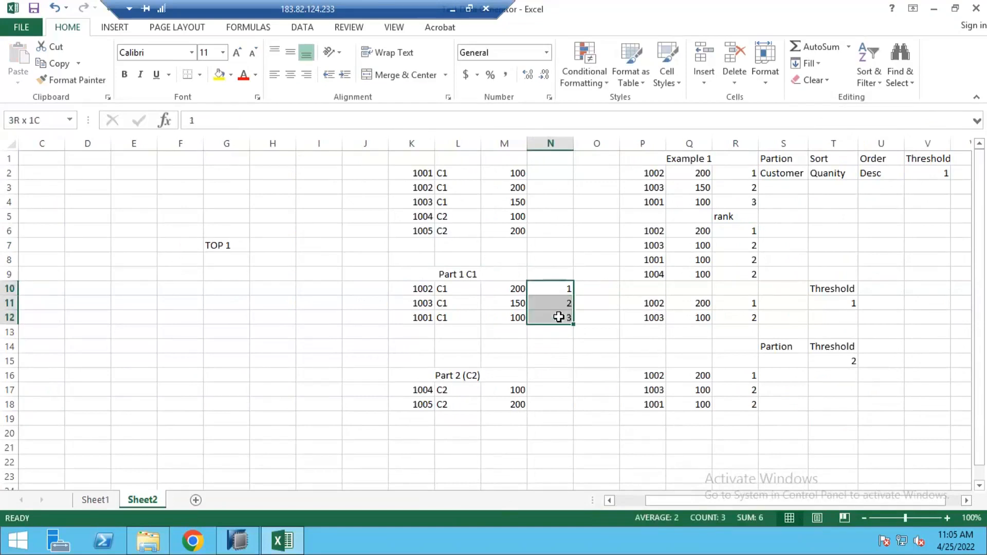
left_click(560, 317)
left_click(919, 176)
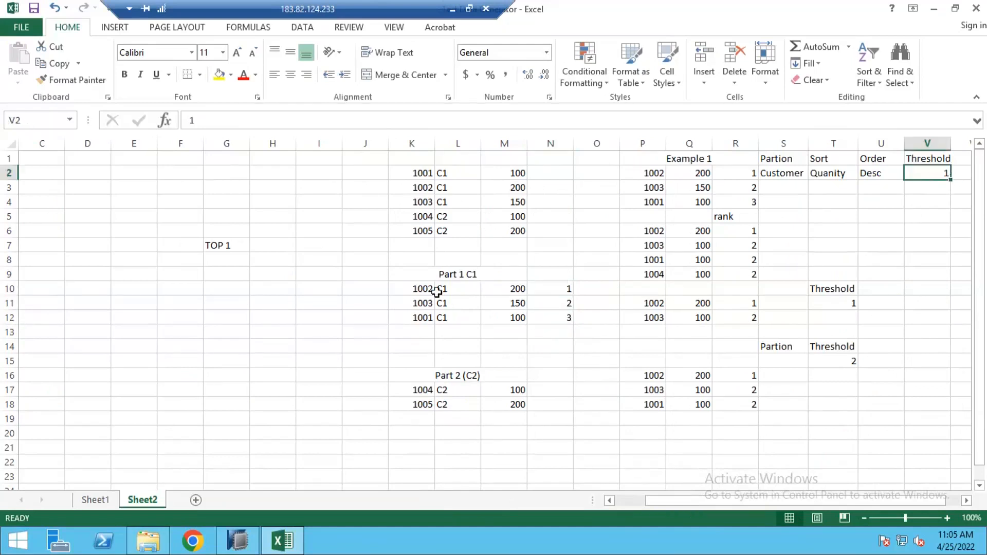
left_click_drag(418, 288, 551, 291)
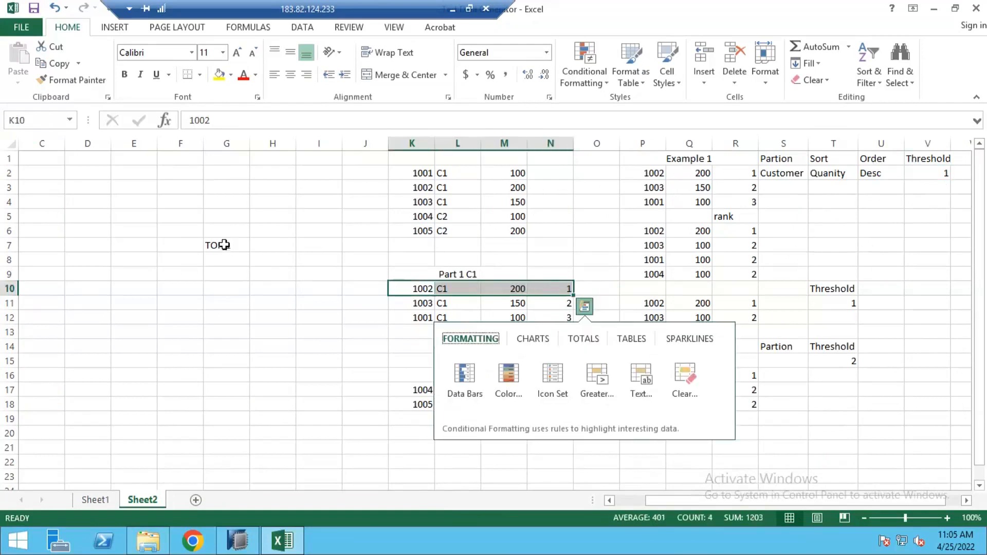
Merge and center D7:G7 and replace its contents with the heading Output.
left_click_drag(92, 245, 232, 246)
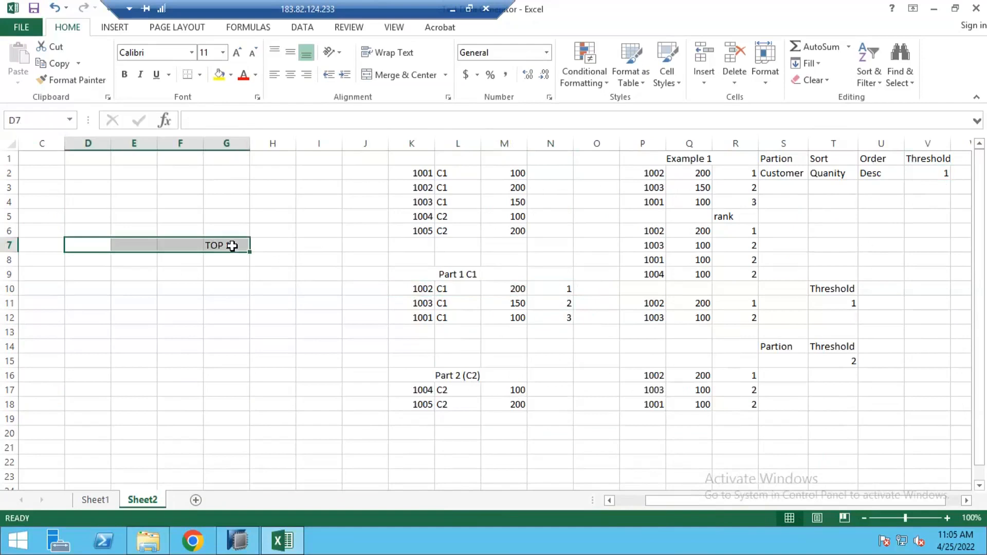
left_click(409, 81)
type("Output")
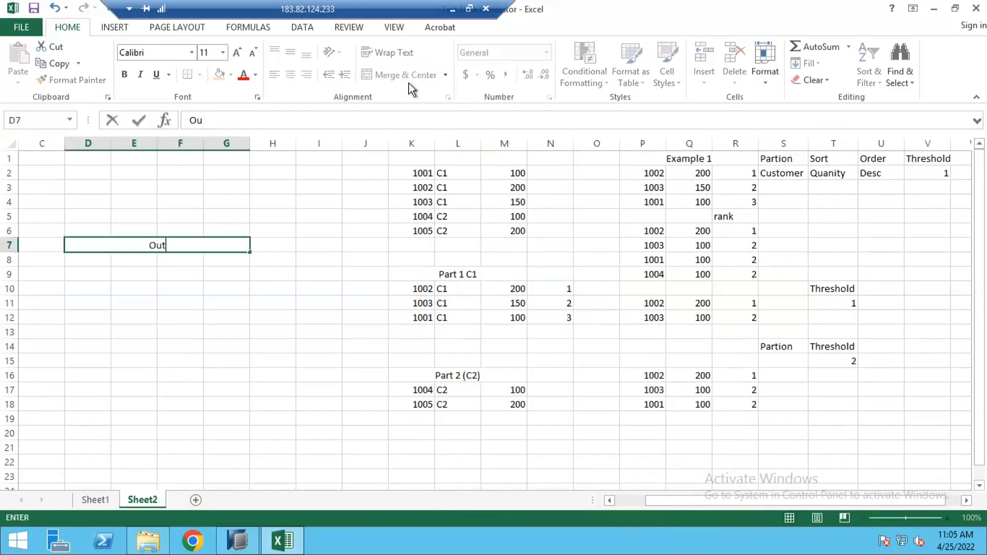
key("Return")
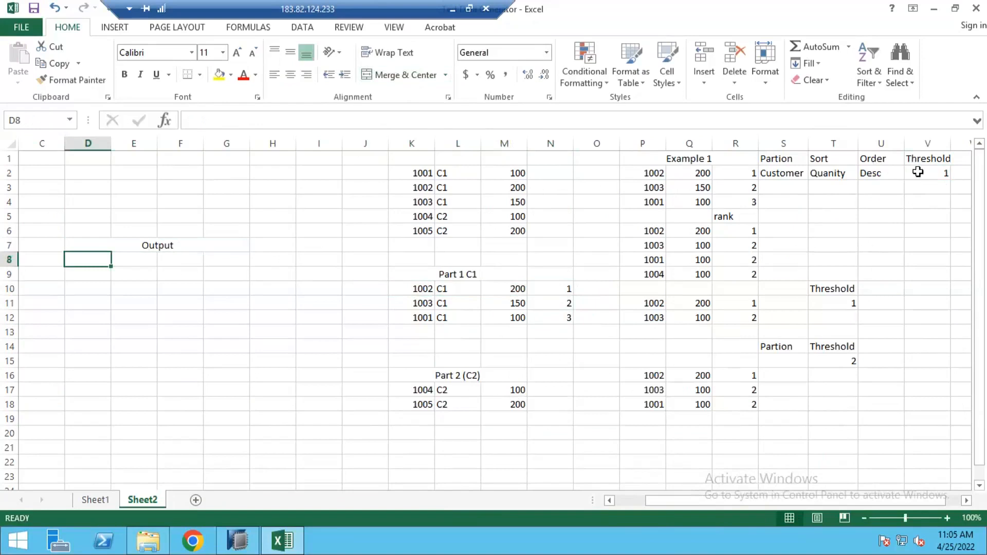
Copy the ranked 1002 row from K10:N10 into D8:G8 under the Output heading.
left_click(917, 173)
left_click_drag(427, 291, 566, 288)
key("ctrl+c")
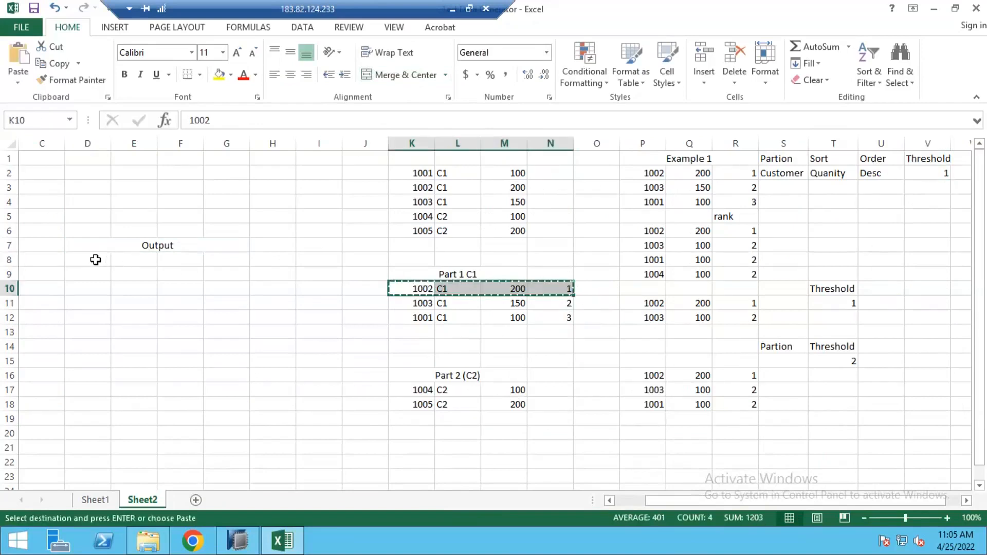
left_click(88, 260)
key("ctrl+v")
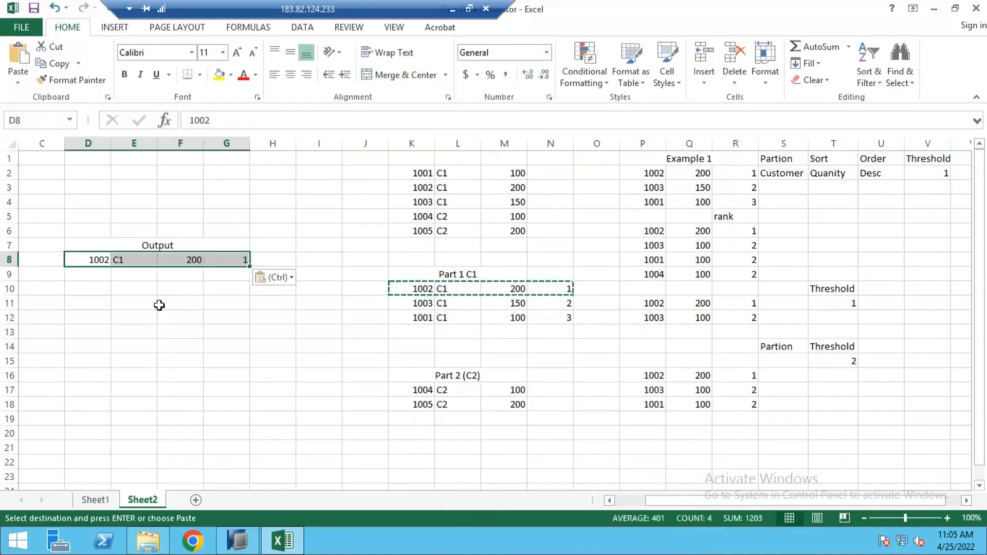
key("Escape")
left_click(173, 312)
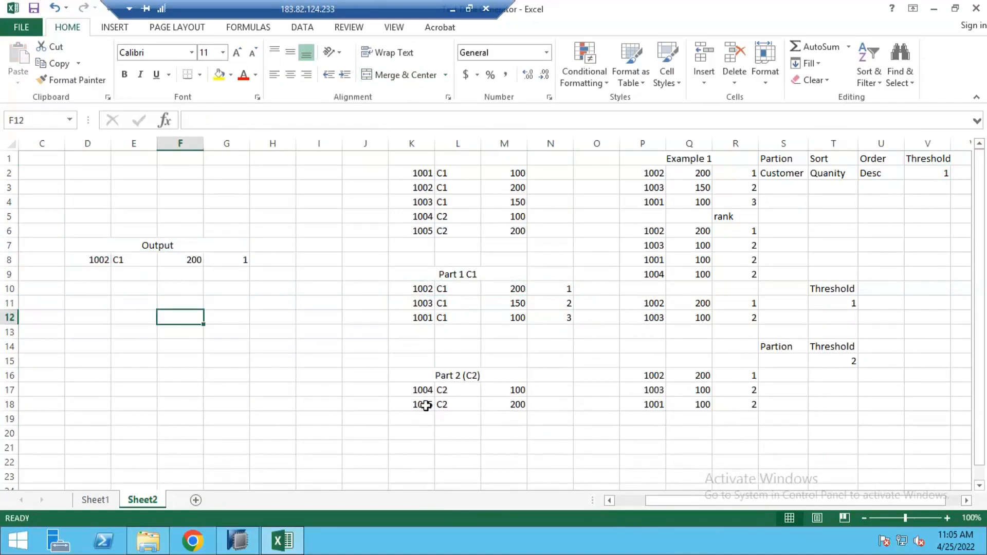
Reorder the Part 2 (C2) rows in K17:M18 by descending quantity, placing the 1005 row above 1004.
left_click_drag(421, 393, 516, 392)
key("ctrl+c")
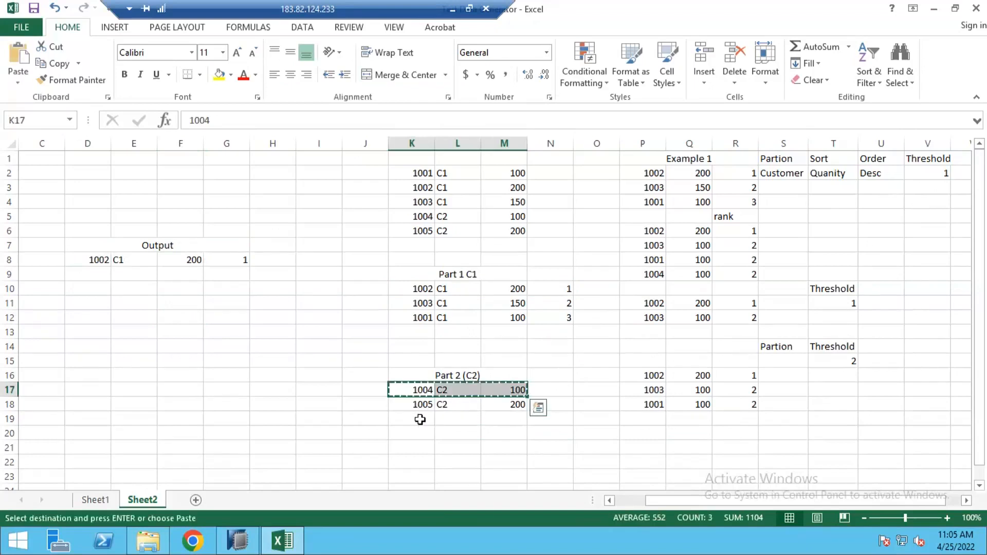
left_click(417, 417)
key("ctrl+v")
left_click_drag(418, 404, 498, 416)
key("ctrl+c")
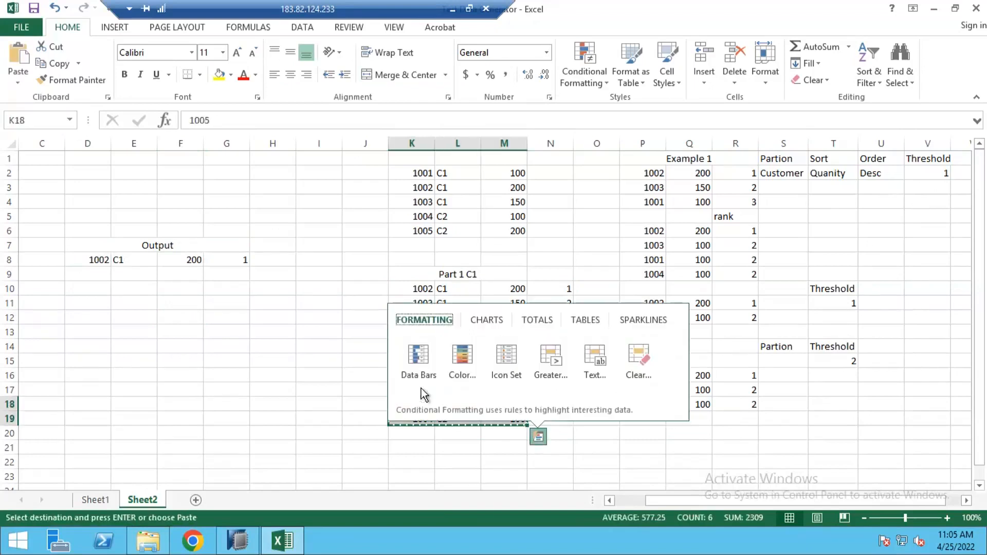
key("Escape")
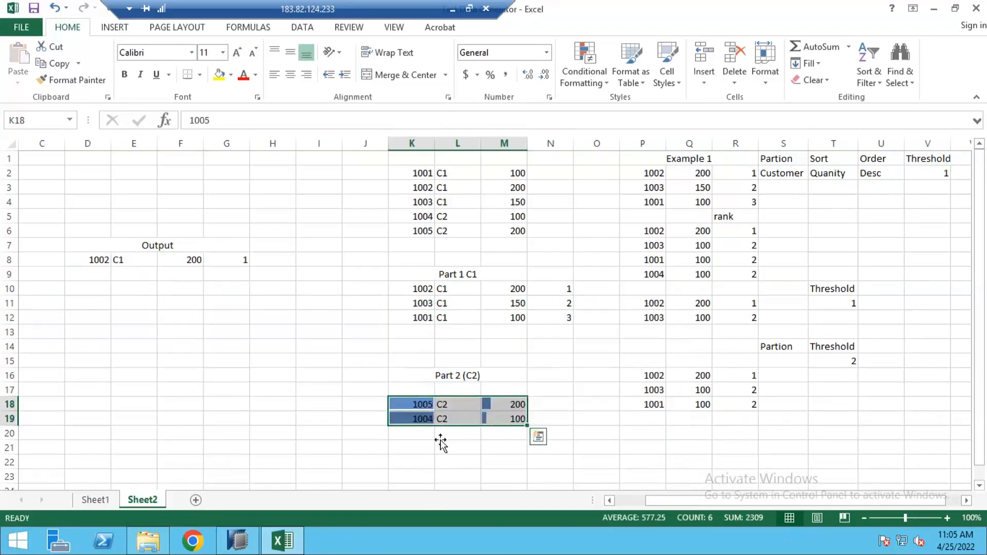
key("ctrl+c")
left_click(427, 392)
key("ctrl+v")
Enter the ranks 1 and 2 in N17:N18 beside the Part 2 (C2) rows.
left_click(547, 390)
type("1")
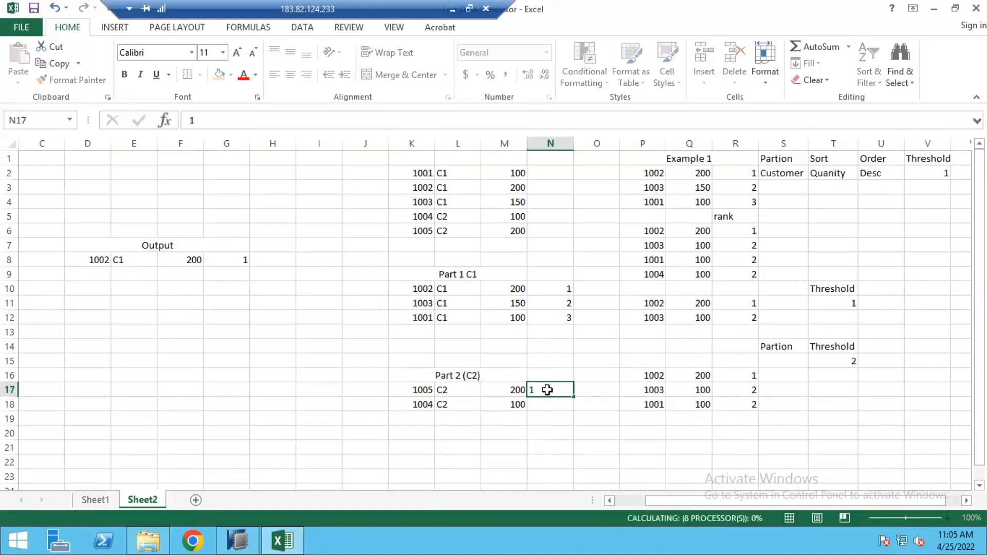
key("Return")
type("2")
key("Return")
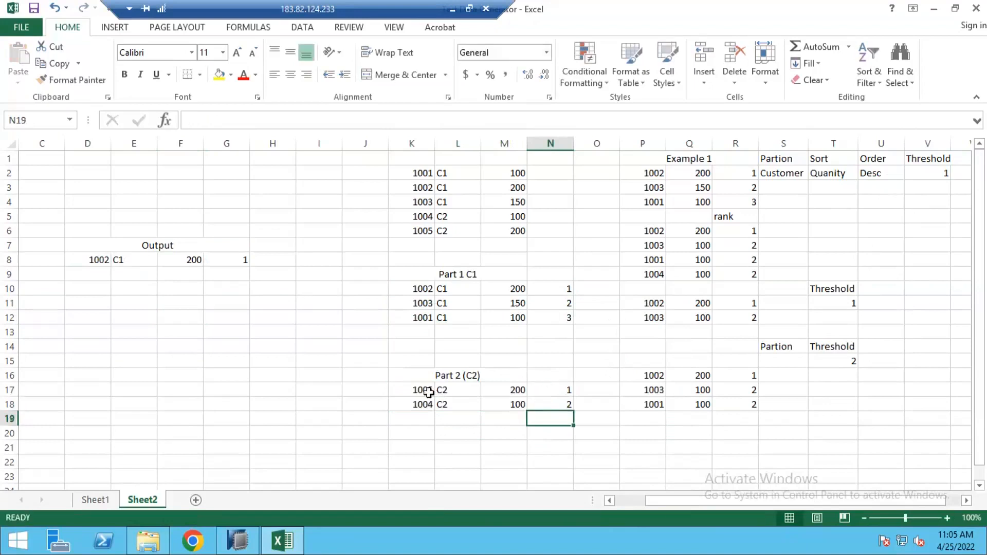
Copy the ranked 1005 row from K17:N17 into D9:G9 as the second output row.
left_click_drag(418, 390, 566, 389)
key("ctrl+c")
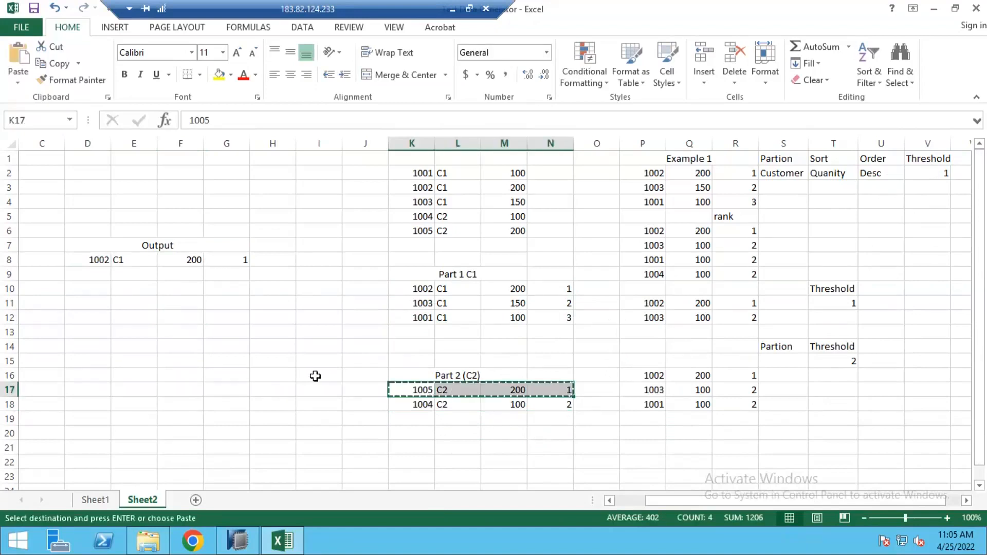
left_click(105, 276)
key("ctrl+v")
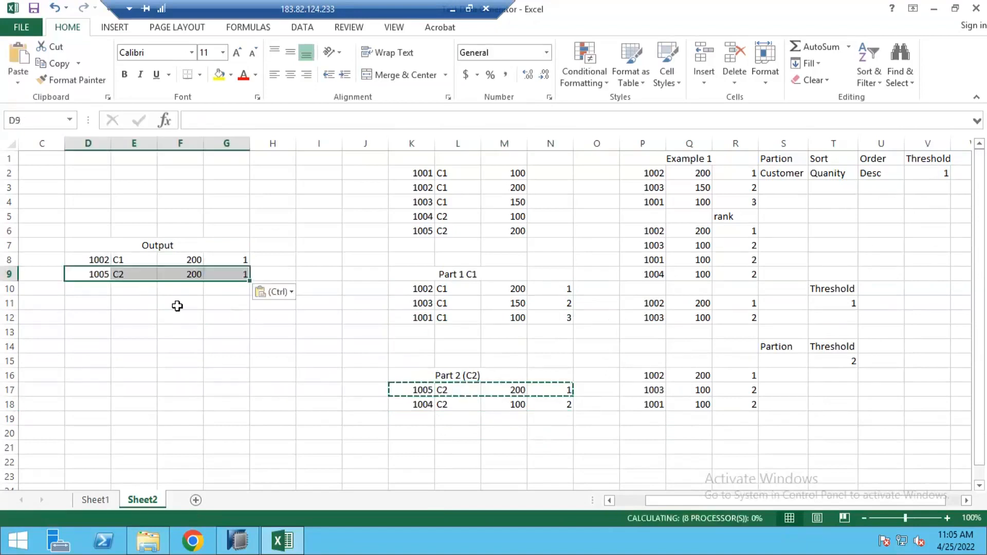
key("Escape")
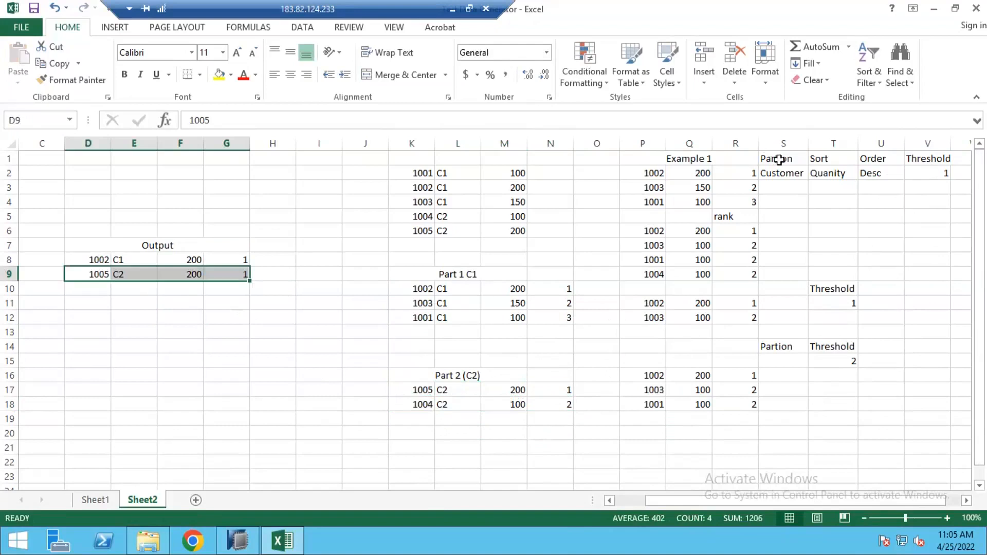
left_click_drag(797, 149, 921, 149)
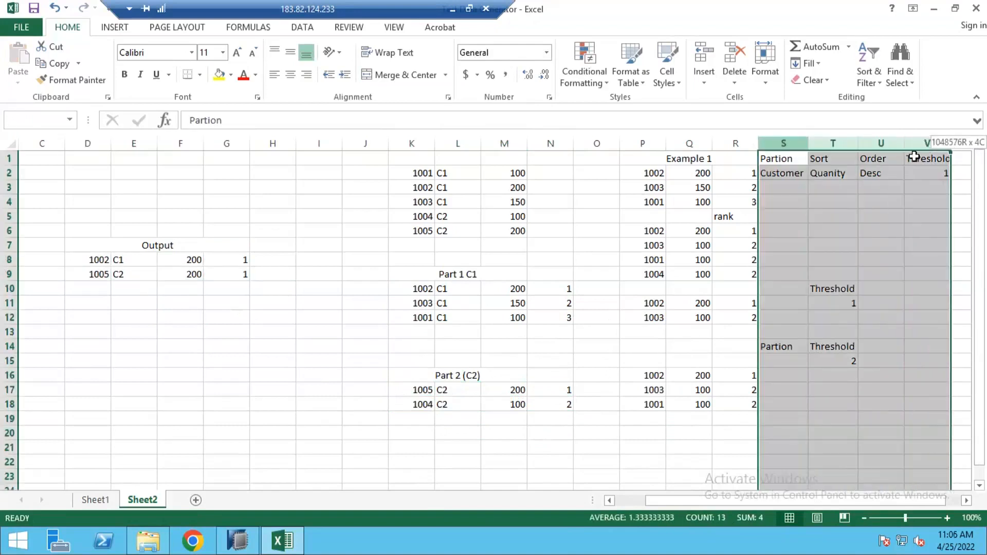
left_click_drag(98, 259, 232, 274)
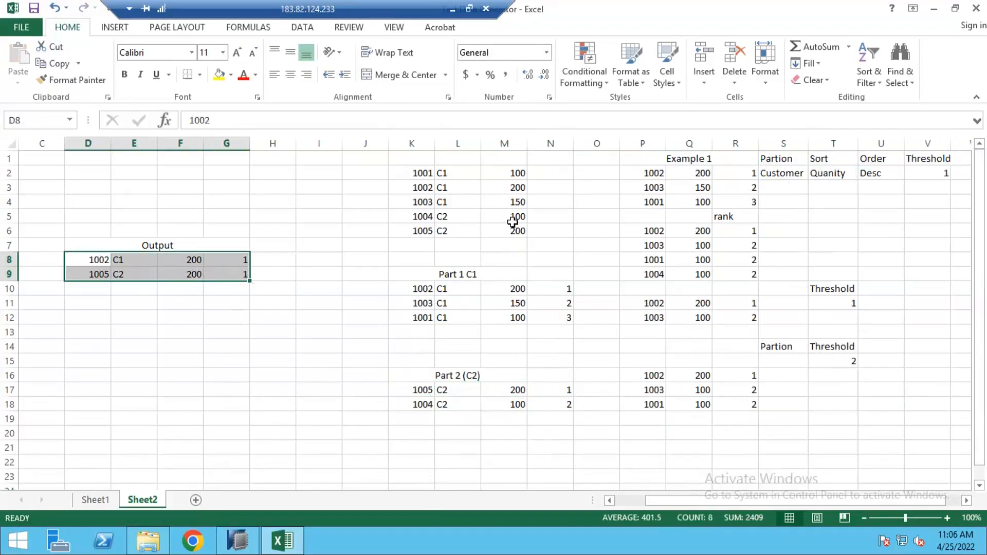
left_click(511, 218)
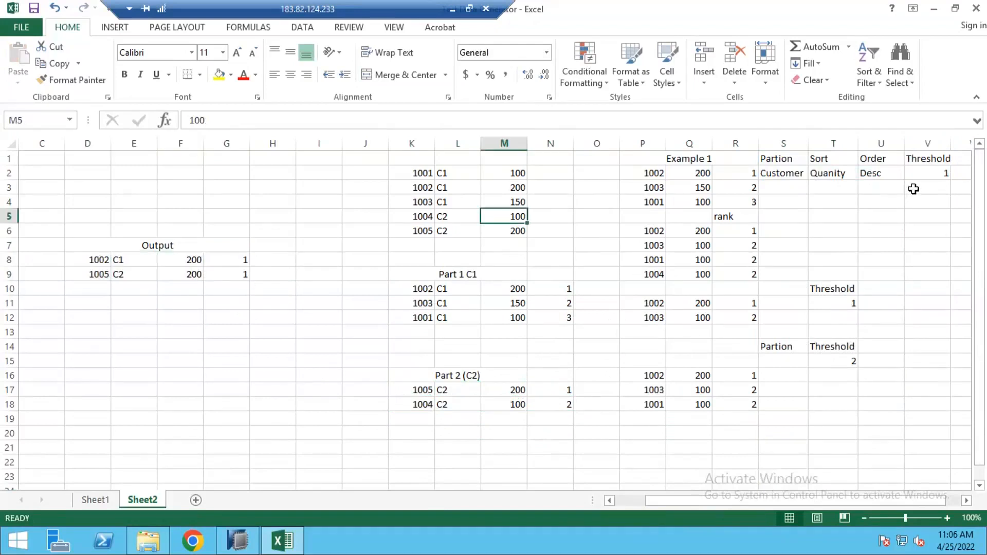
left_click(232, 261)
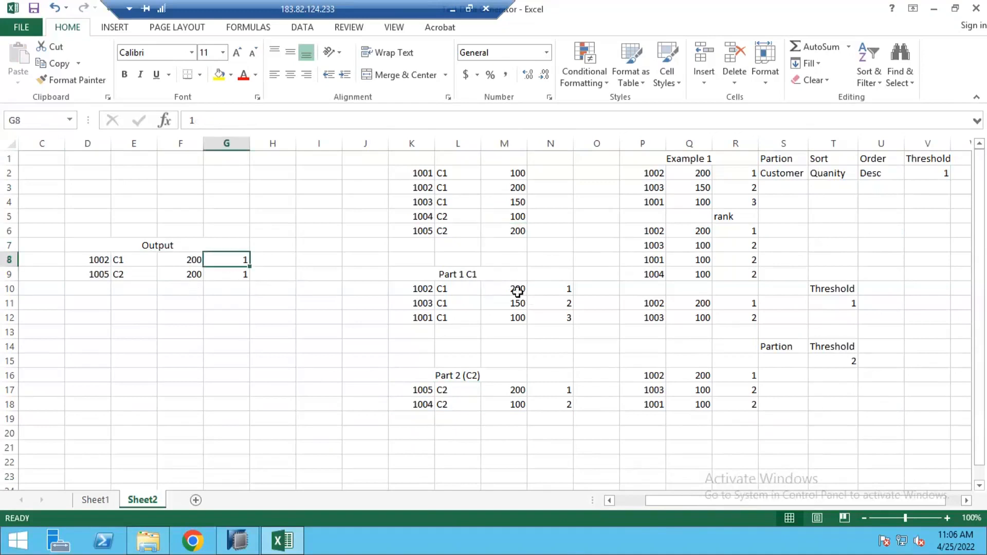
Enter 200 in both H8 and H9 beside the two output rows.
left_click(290, 261)
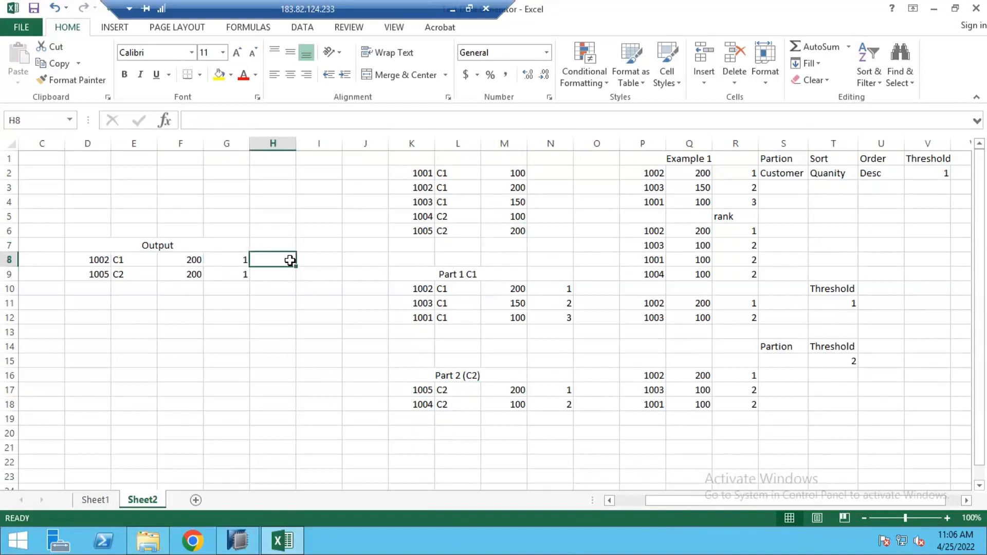
type("200")
key("Return")
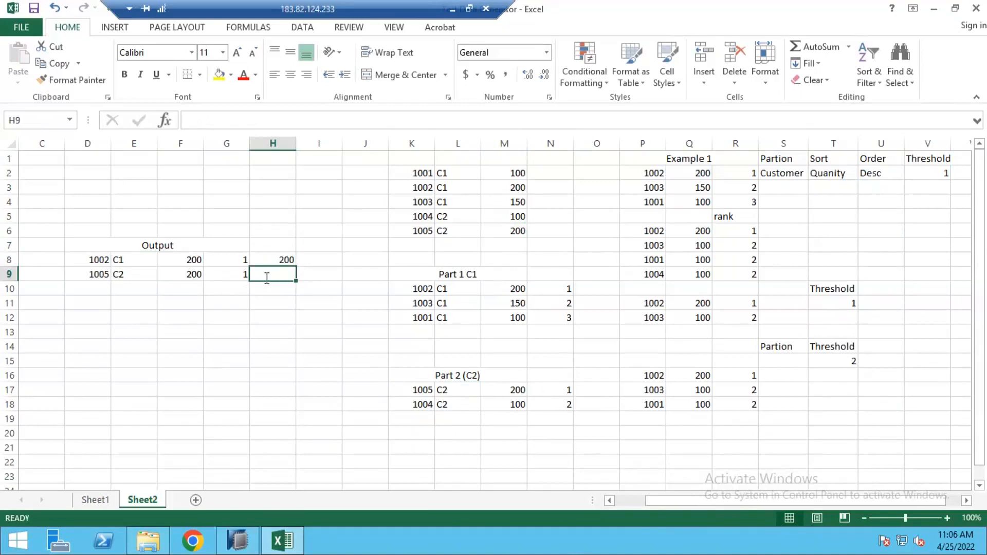
type("200")
key("Return")
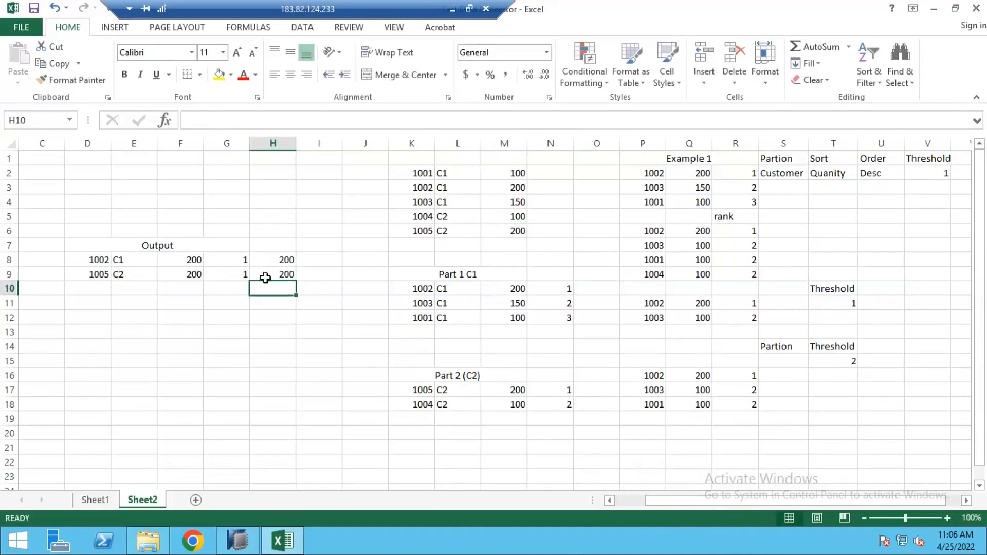
Set the 1004 row in Part 2 (C2) to quantity 200 in M18 and rank 1 in N18.
left_click(512, 402)
type("200")
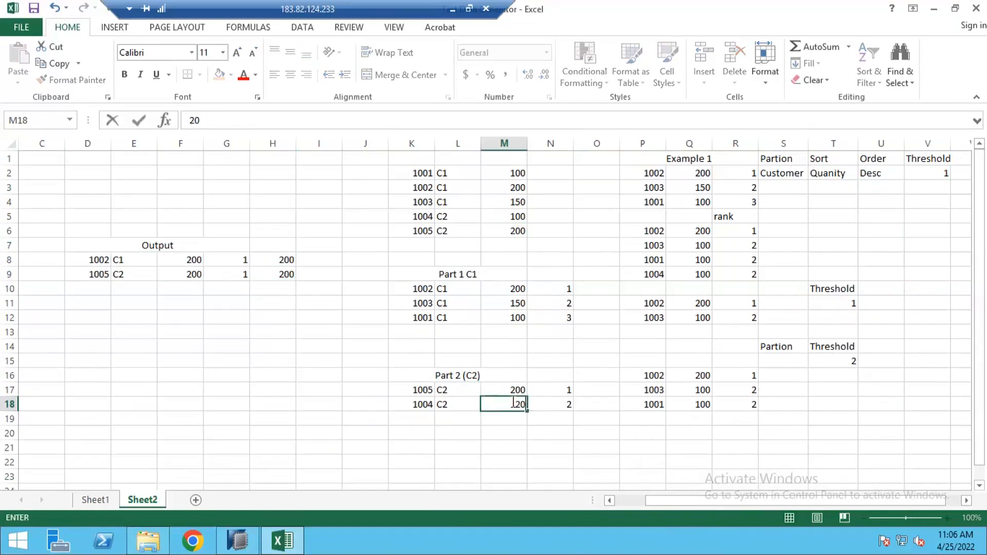
key("Return")
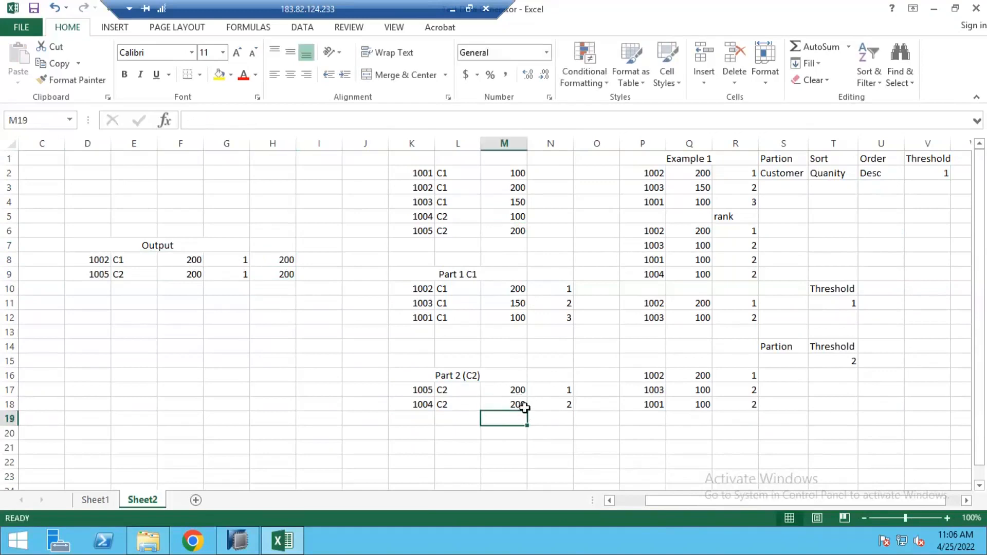
left_click(566, 406)
type("1")
key("Return")
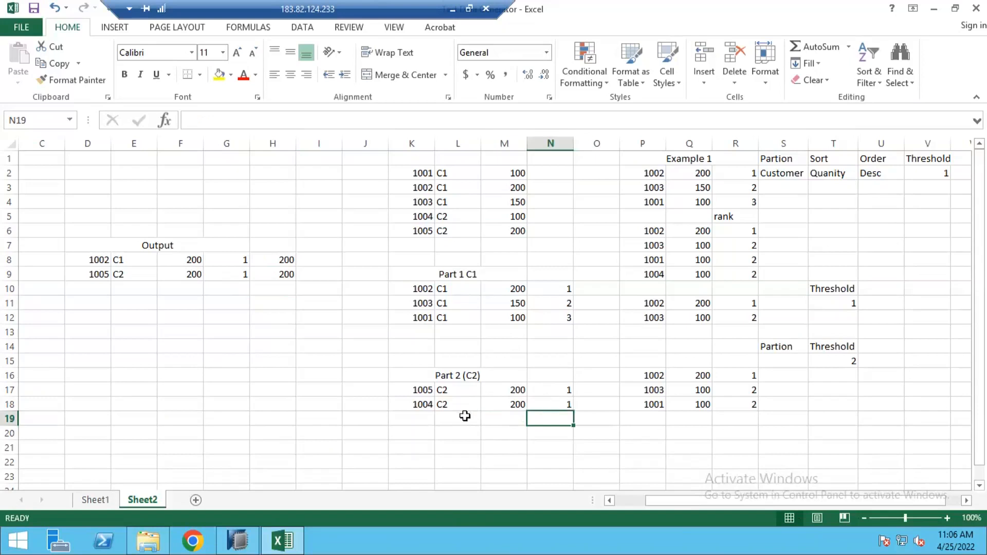
Examine the tied 1005 and 1004 rows in Part 2 (C2) against the threshold and the output rows.
left_click(926, 172)
left_click_drag(425, 392, 566, 403)
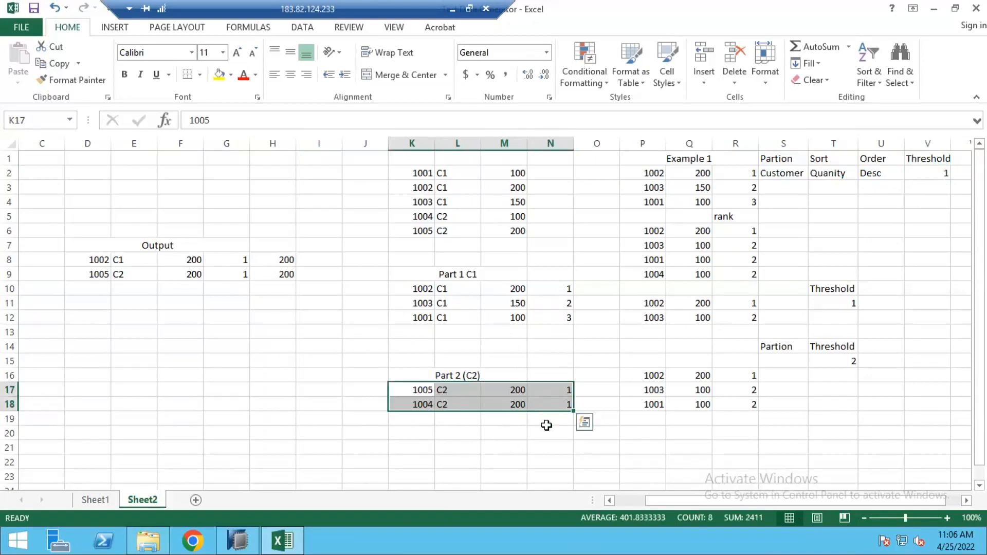
left_click(418, 394)
key("Down")
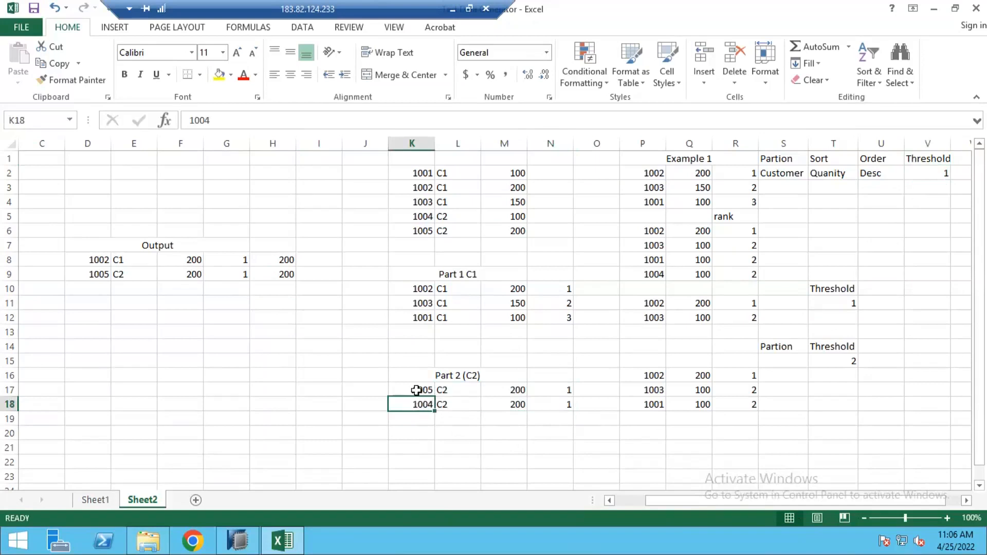
left_click_drag(415, 392, 555, 393)
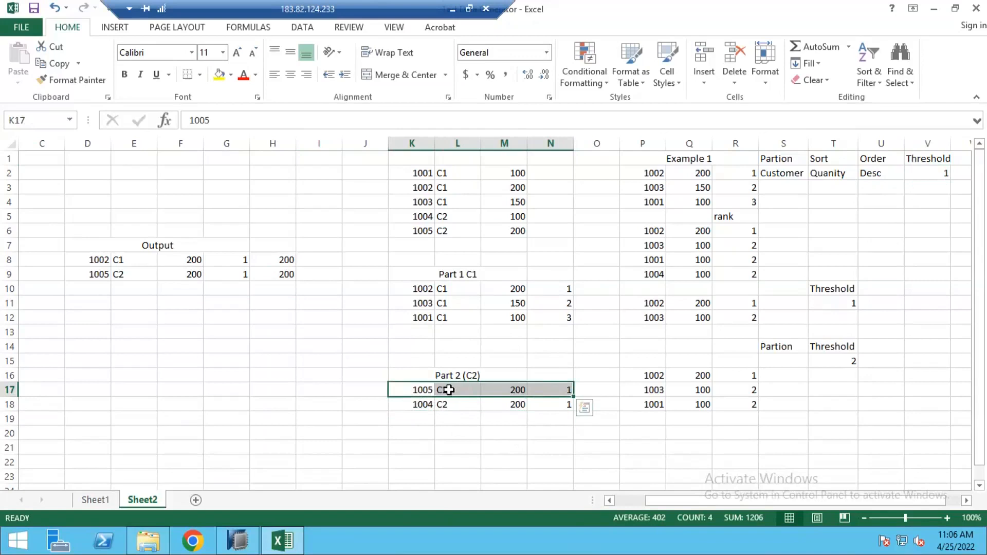
left_click_drag(449, 390, 561, 391)
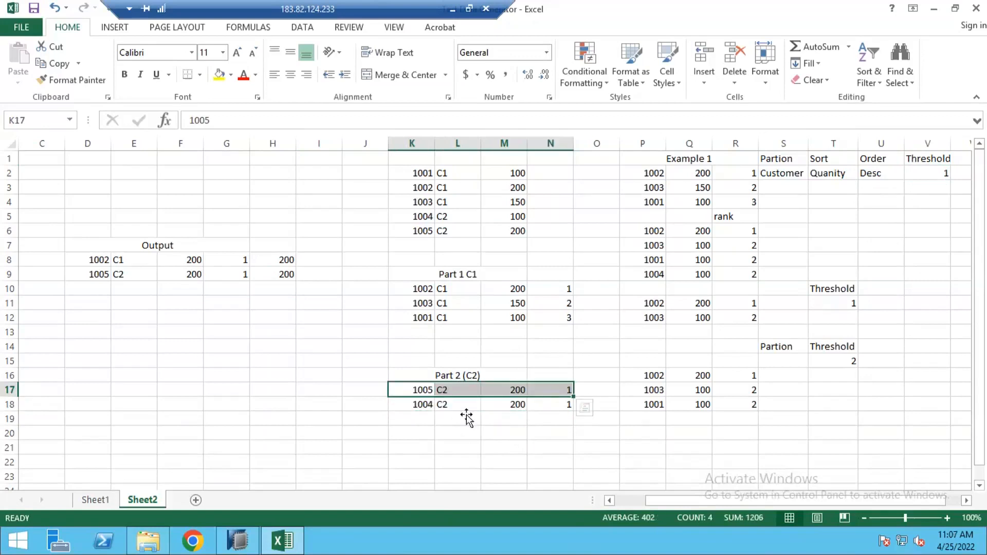
left_click(454, 392)
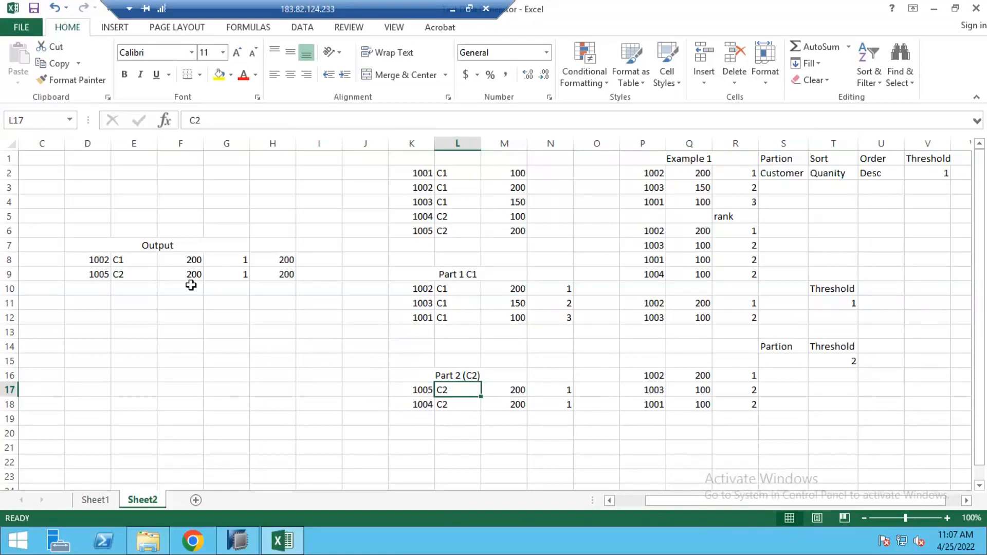
left_click(316, 292)
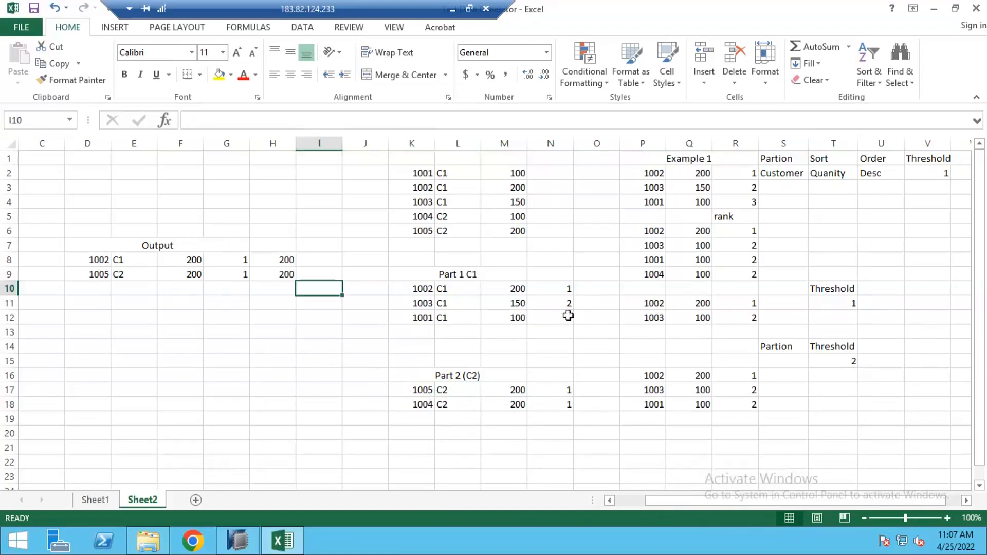
Set the Example 1 threshold in V2 to 2.
left_click(928, 174)
type("2")
key("Return")
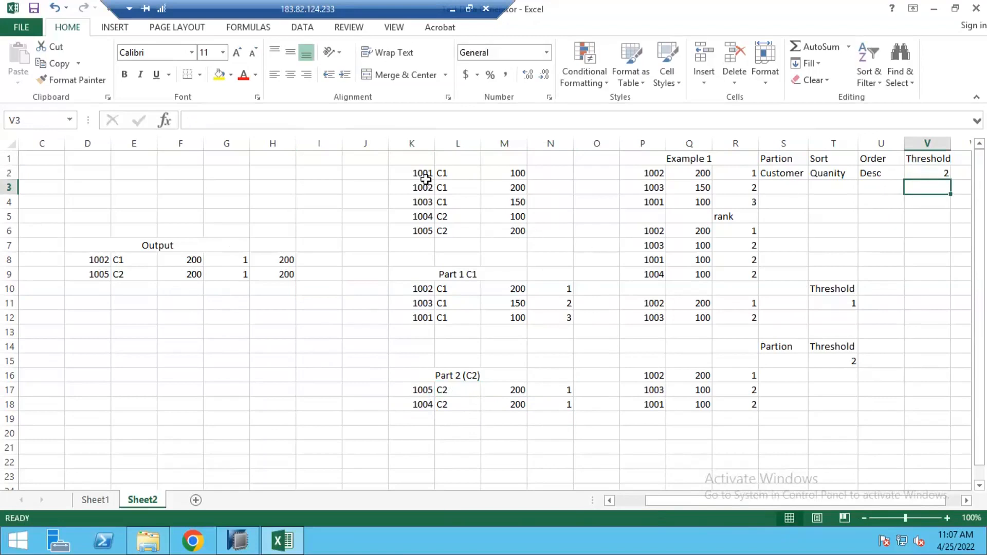
Examine the ranked Part 1 C1 rows against the Example 1 threshold, focusing on the 1002 and 1003 rows.
left_click_drag(441, 274, 564, 315)
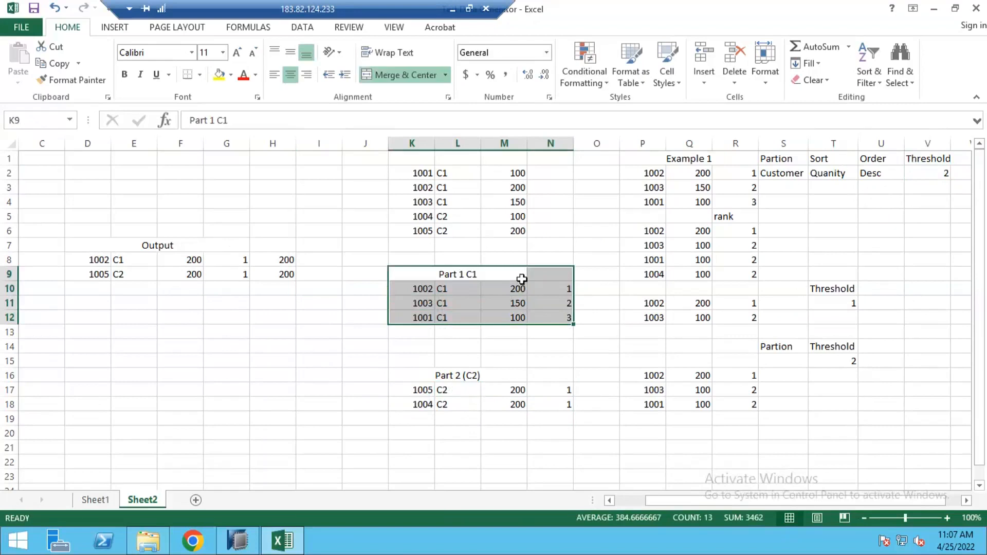
left_click(516, 318, "shift")
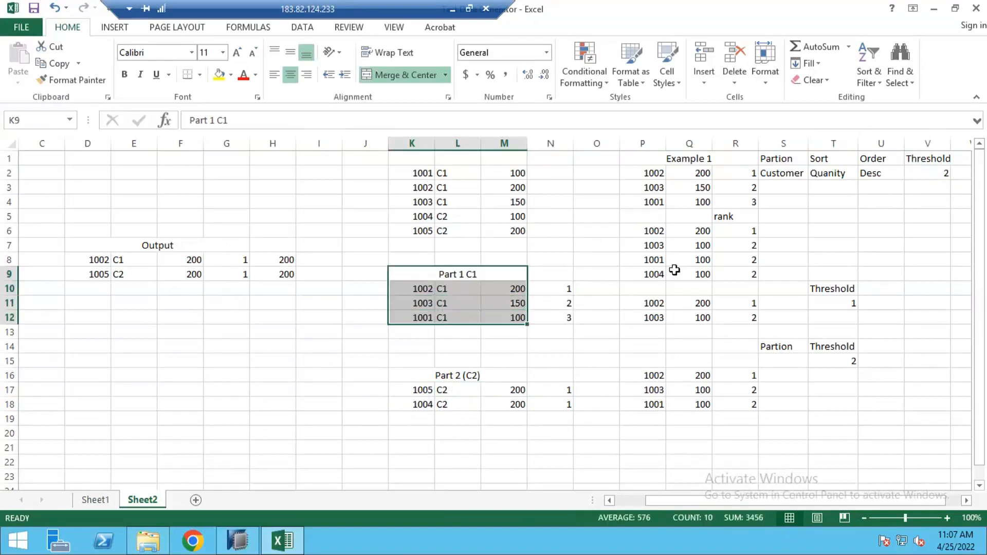
left_click(936, 170)
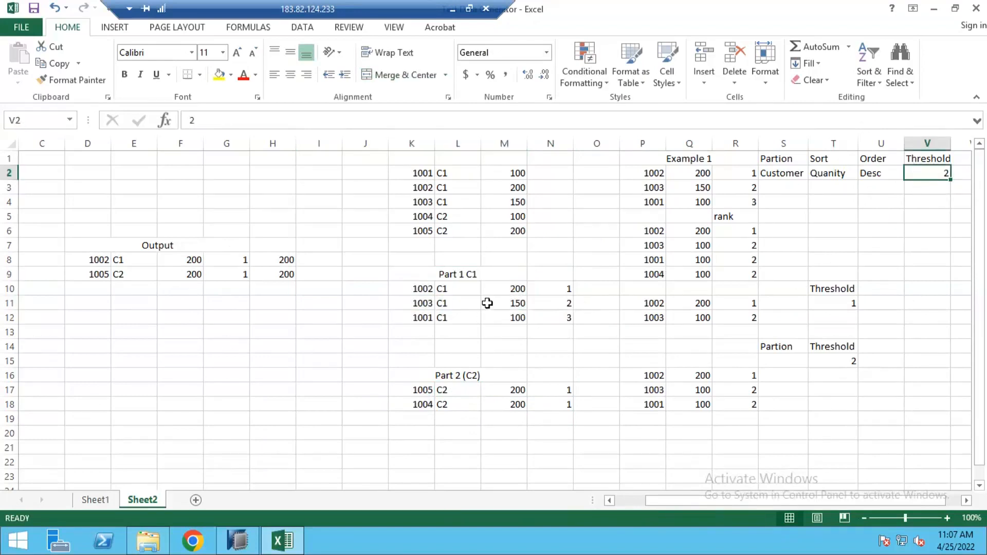
left_click(424, 288)
left_click_drag(461, 298, 547, 303)
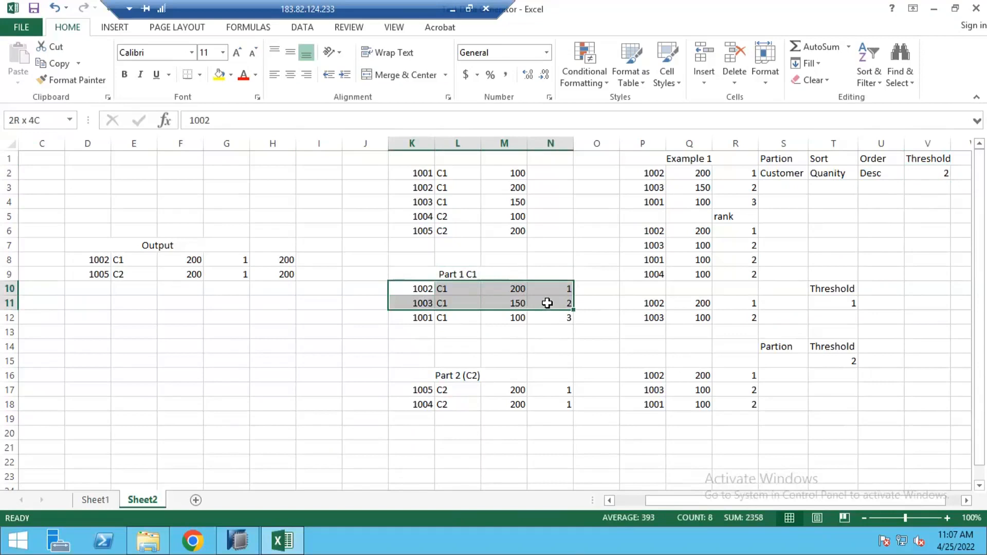
left_click_drag(547, 303, 547, 303)
left_click(399, 273)
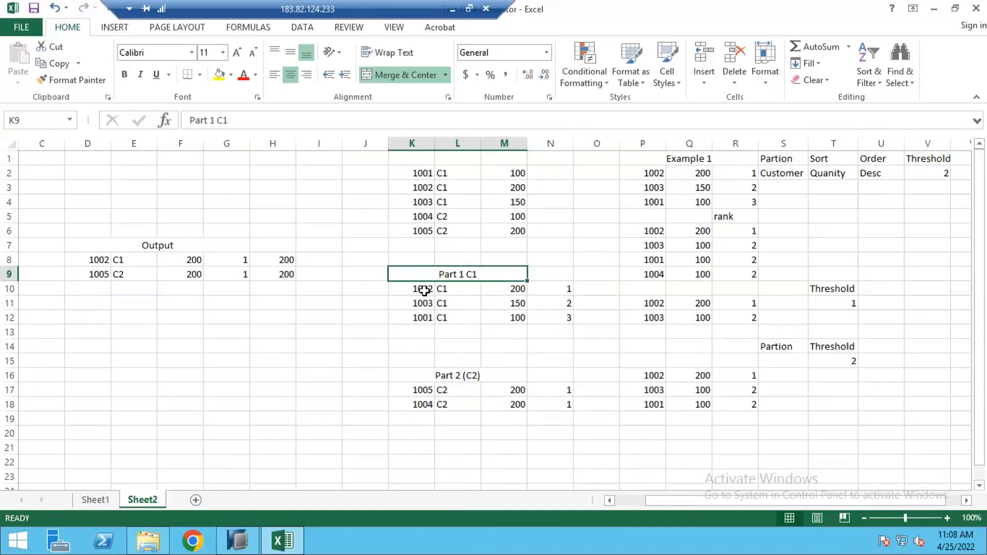
Compare the 1002 row of Part 1 C1 with the 1005 row of Part 2 (C2).
left_click_drag(424, 291, 556, 293)
key("ctrl+c")
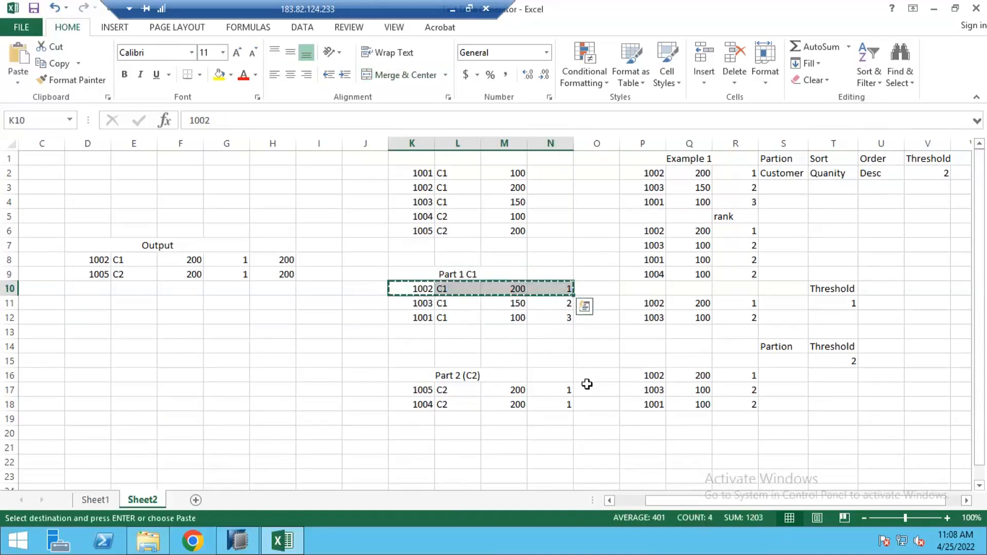
key("Escape")
left_click(418, 392)
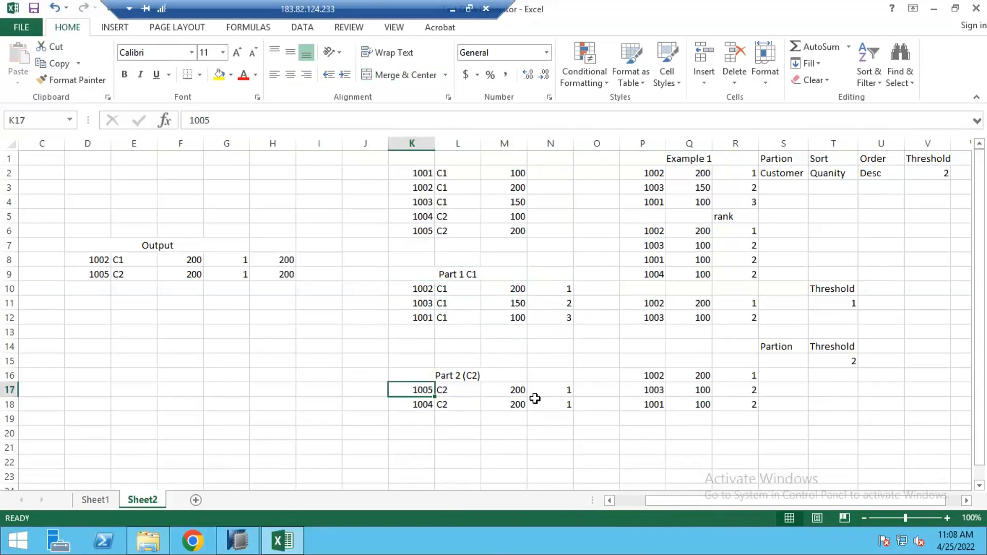
Copy the two ranked Part 2 (C2) rows, K17:N18, into the Output block starting at D9.
left_click_drag(534, 398, 541, 406)
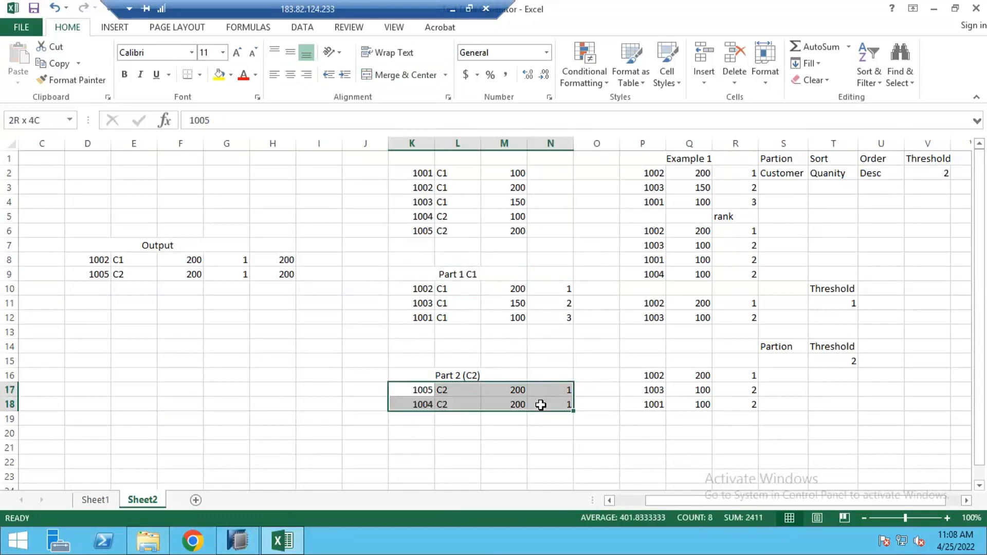
left_click(545, 377)
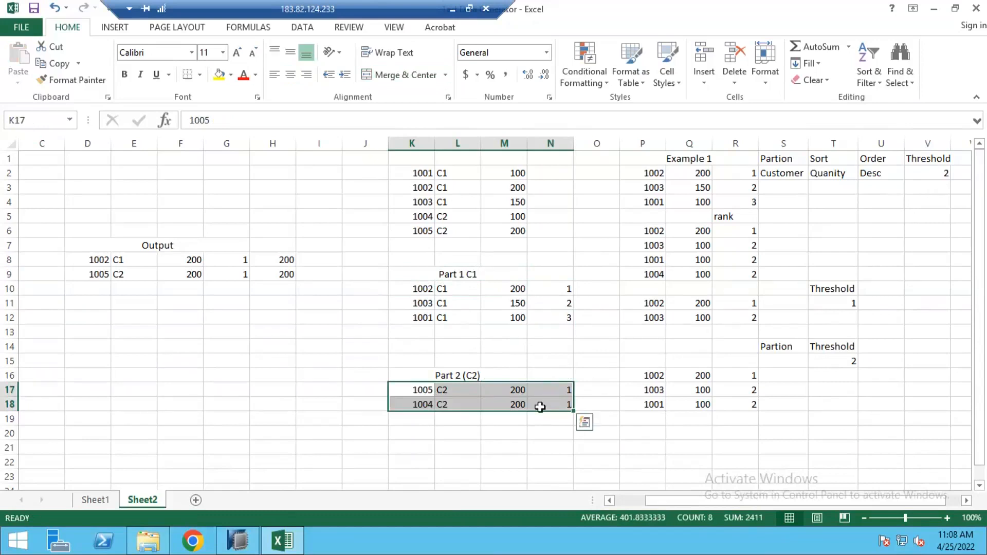
left_click_drag(550, 393, 433, 407)
key("ctrl+c")
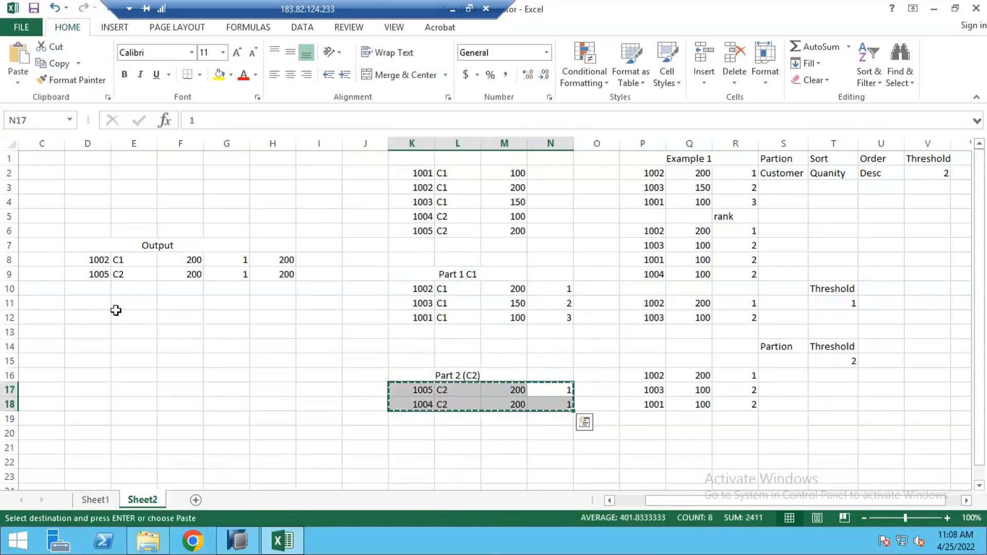
left_click(92, 276)
key("ctrl+v")
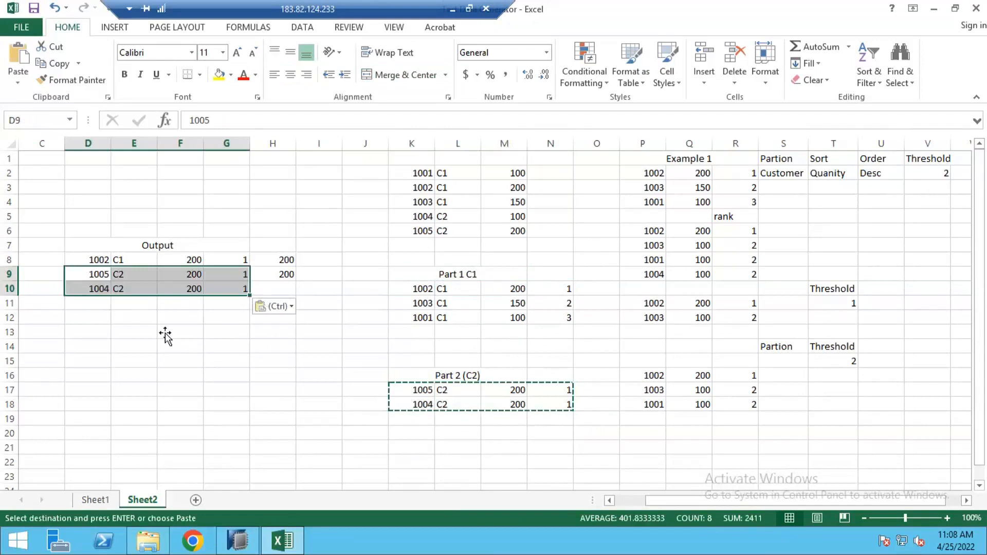
Compare the ranks of the two Part 2 (C2) rows with the threshold in V2.
left_click(415, 393)
left_click(416, 403)
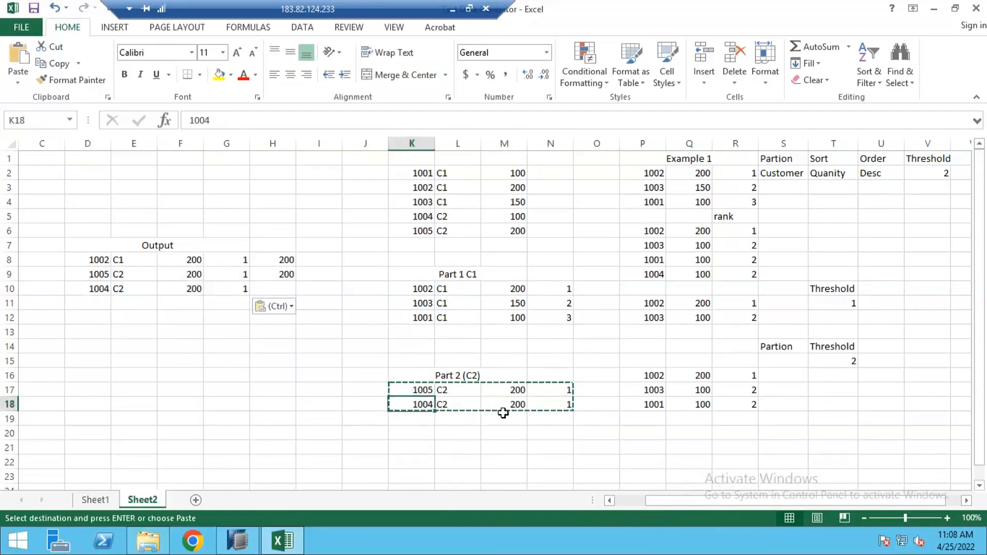
left_click(940, 175)
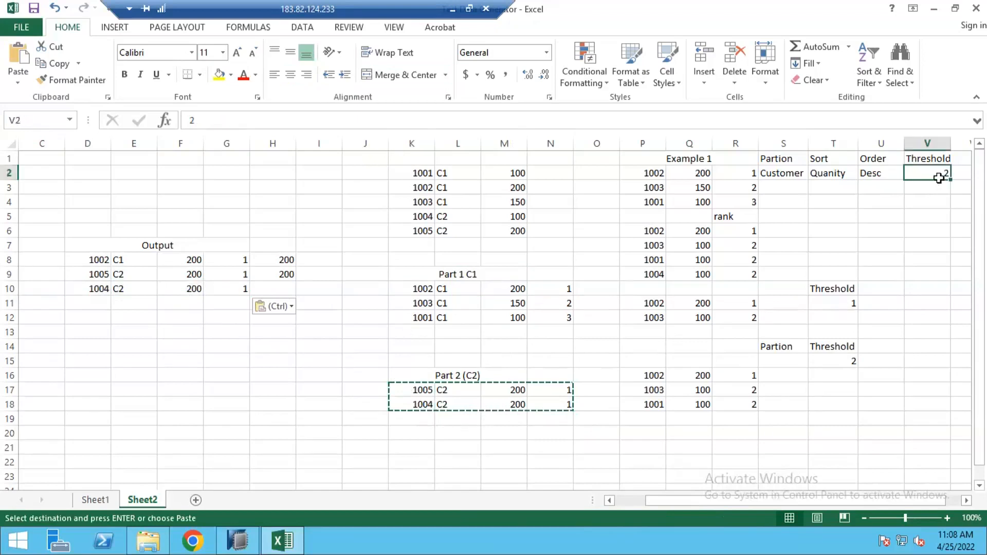
key("Escape")
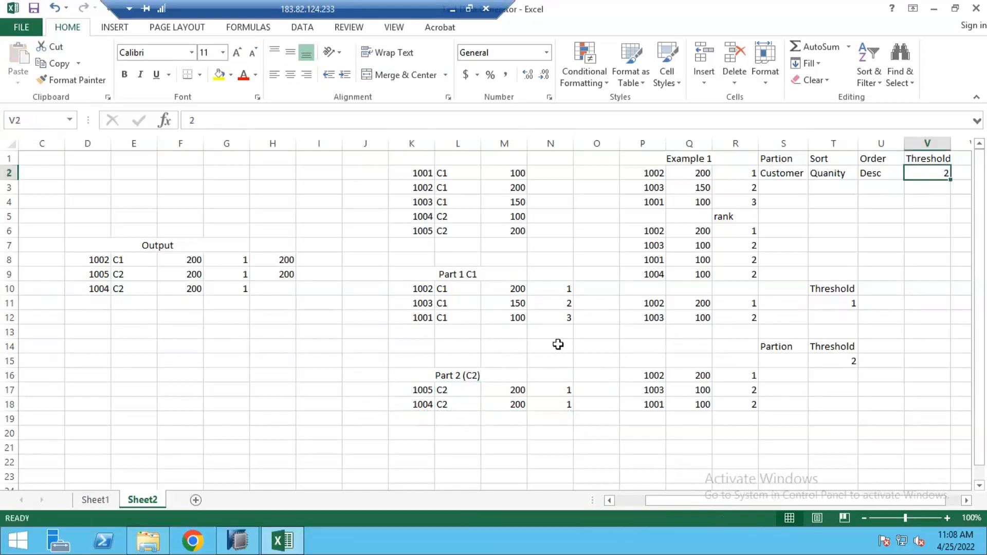
left_click_drag(565, 390, 563, 403)
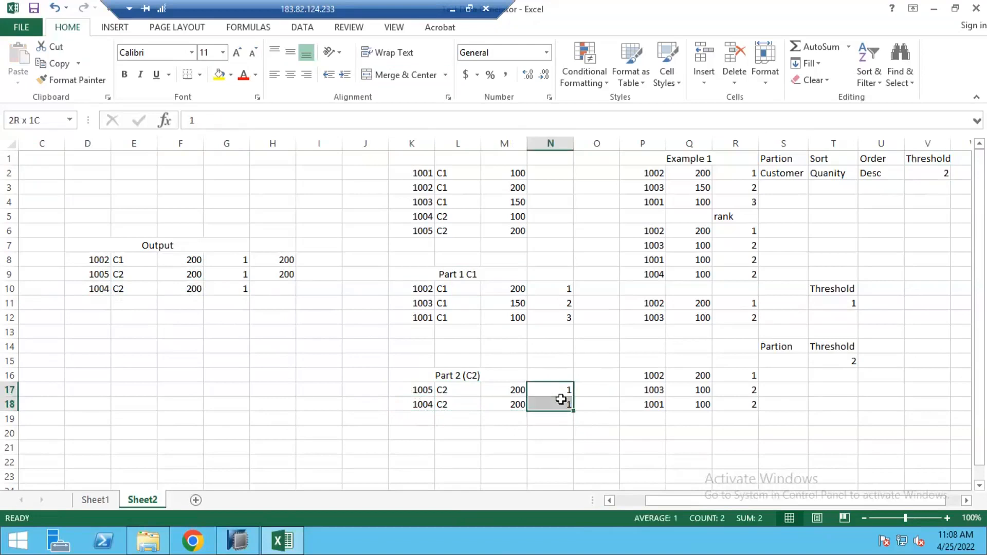
left_click_drag(451, 406, 426, 406)
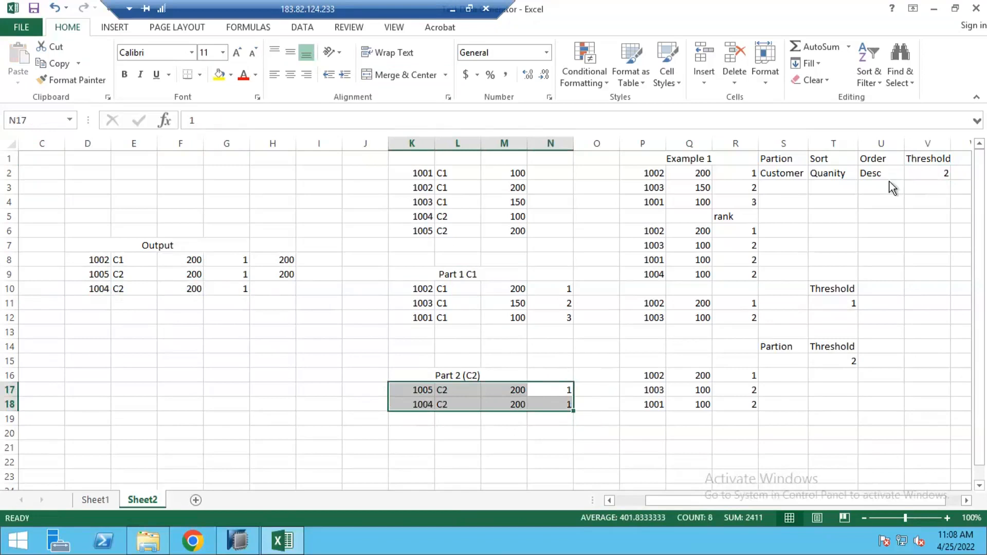
left_click(934, 171)
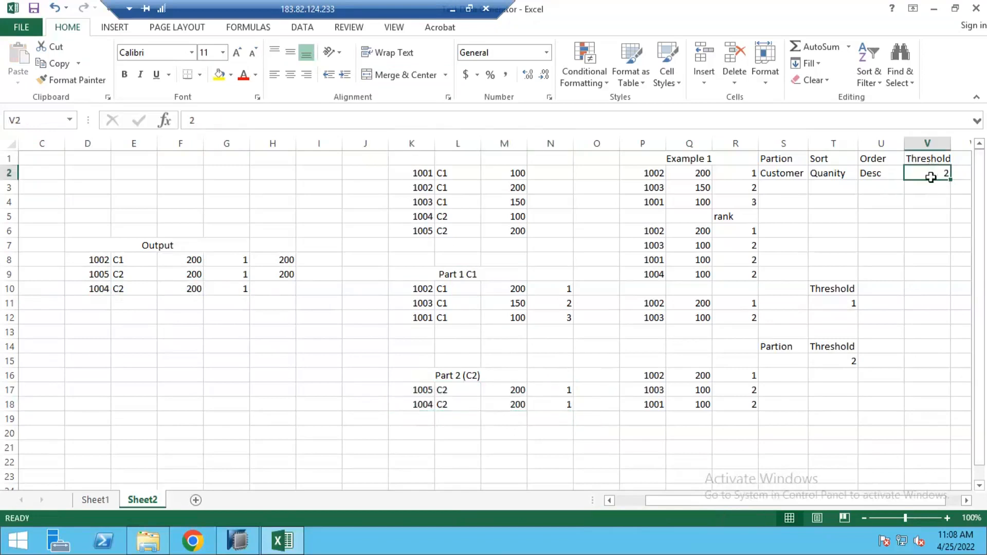
Switch to SAP HANA Studio and delete the Rank_1 node from the calculation view scenario.
left_click(252, 544)
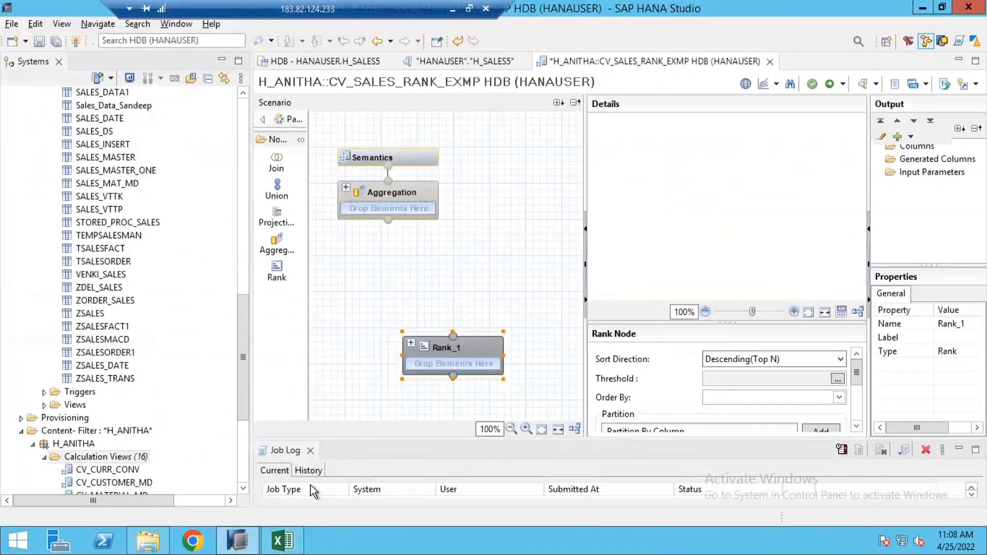
mouse_move(453, 364)
left_click_drag(453, 365, 482, 303)
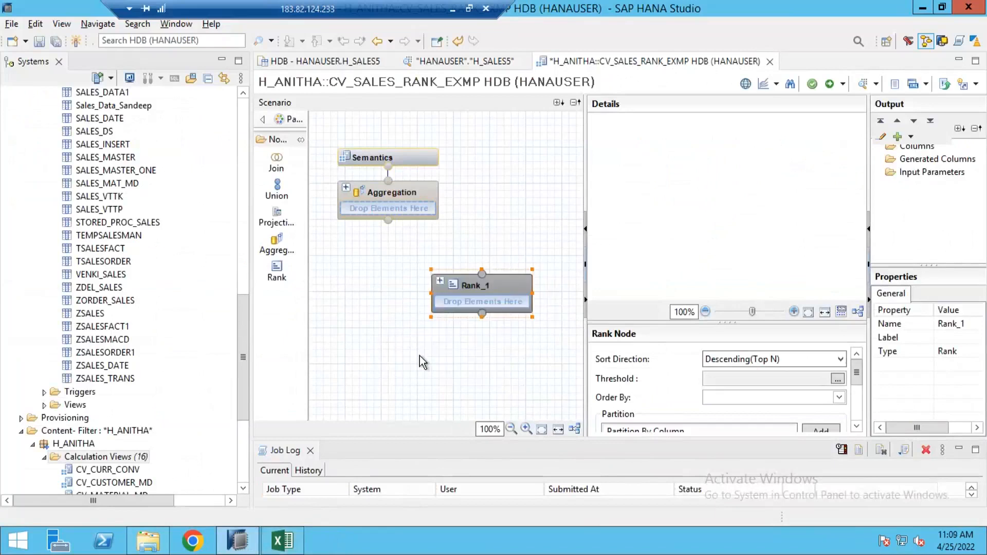
mouse_move(530, 275)
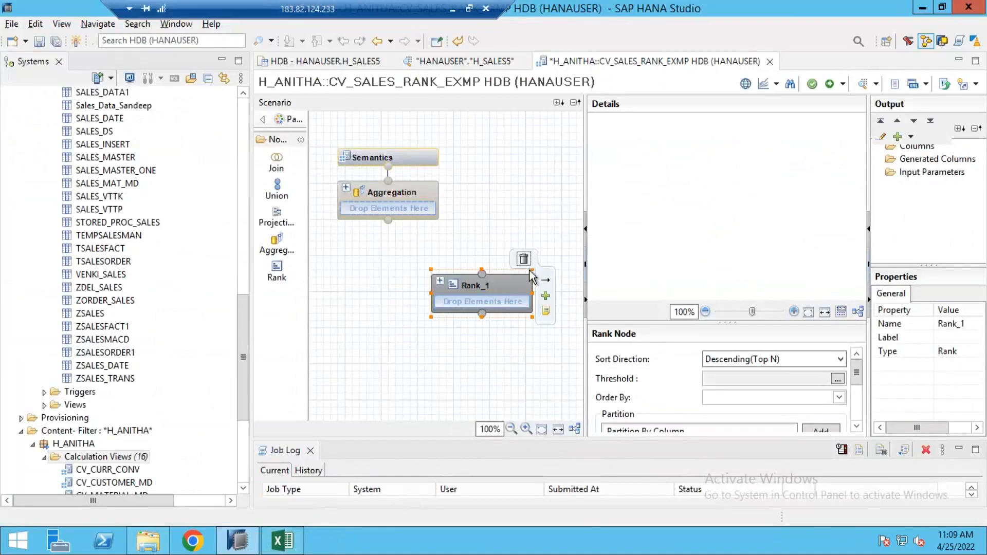
left_click(523, 258)
key("Return")
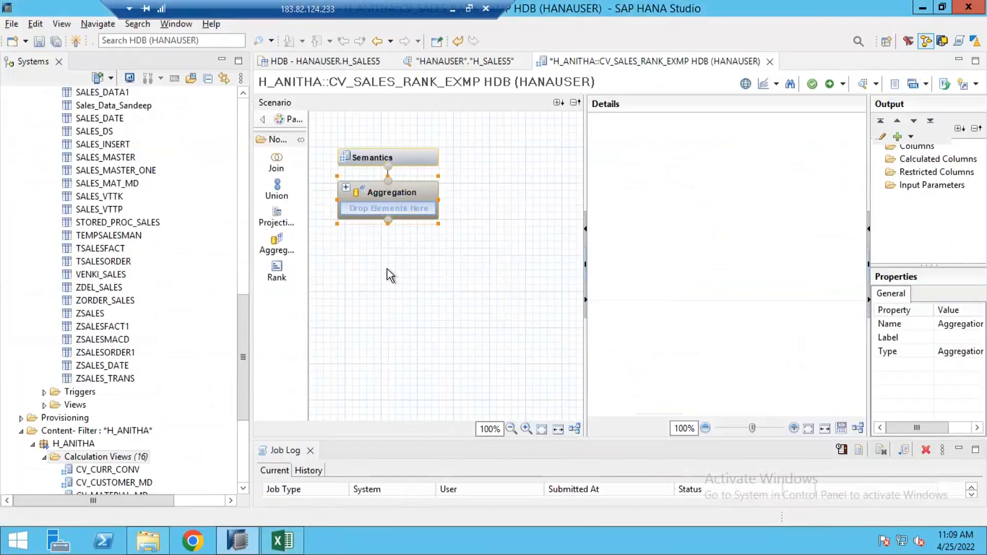
Add a Projection node below the Aggregation node and assign the H_SALES5 table as its data source.
left_click(106, 236)
scroll(105, 241, "up", 3)
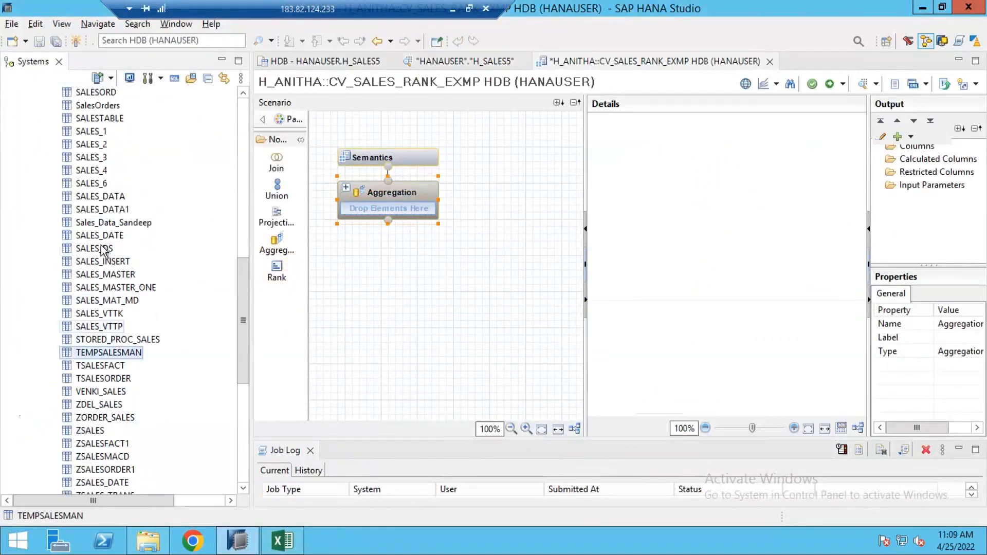
scroll(105, 208, "up", 3)
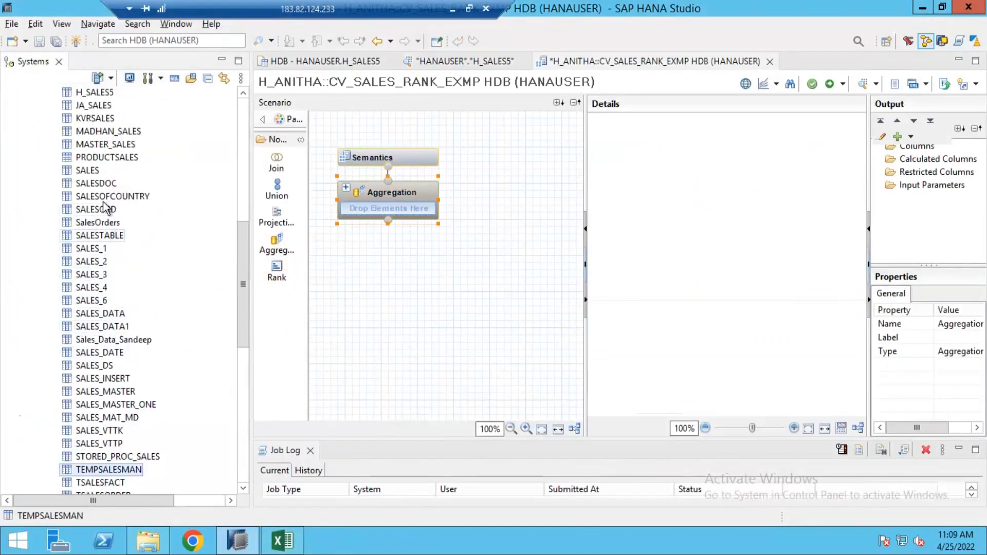
scroll(105, 204, "up", 3)
left_click(87, 210)
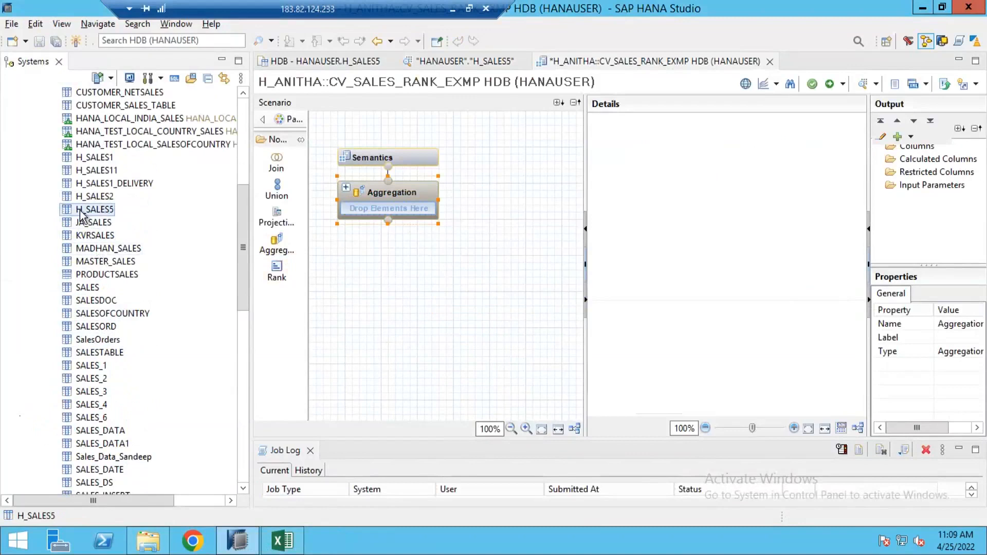
left_click(275, 218)
left_click(344, 331)
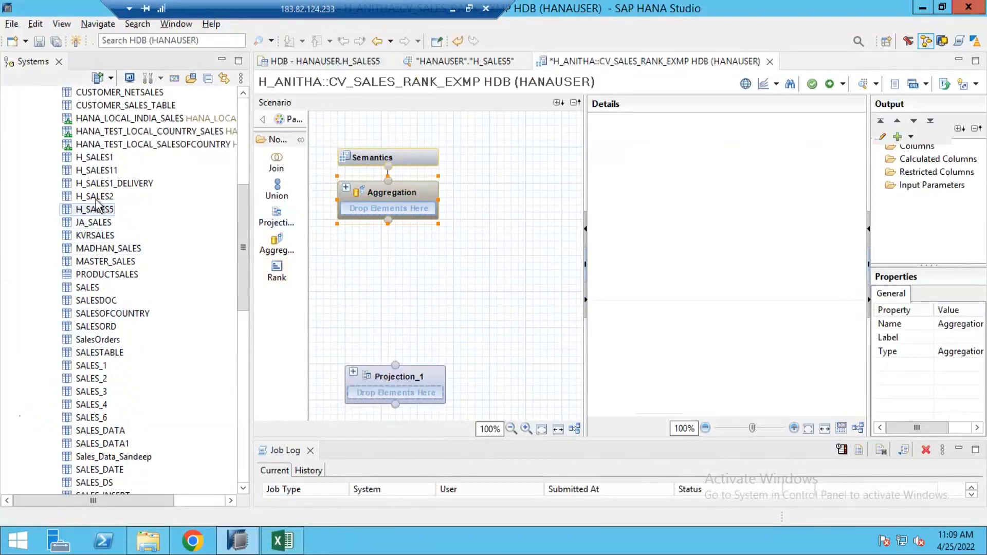
left_click_drag(88, 213, 380, 390)
Rename the new projection node to SALES.
left_click(396, 379)
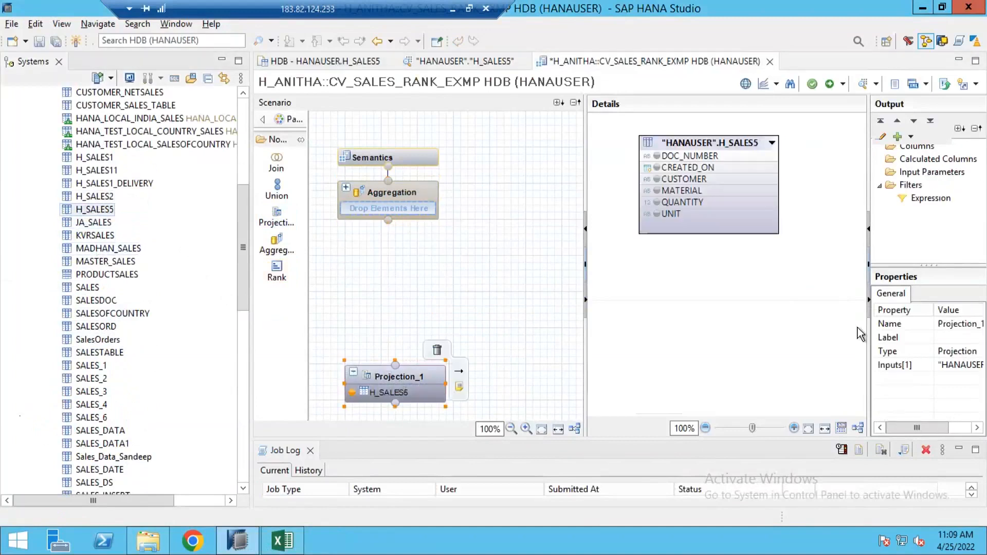
left_click(966, 324)
type("SALES")
key("Return")
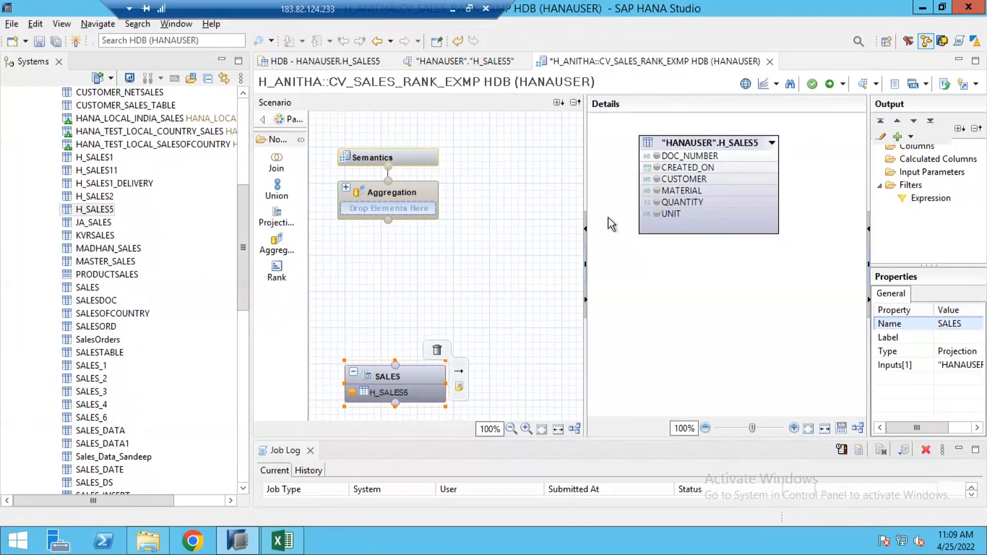
Add all H_SALES5 columns to the projection's output and align the SALES node beneath the Aggregation node.
right_click(692, 152)
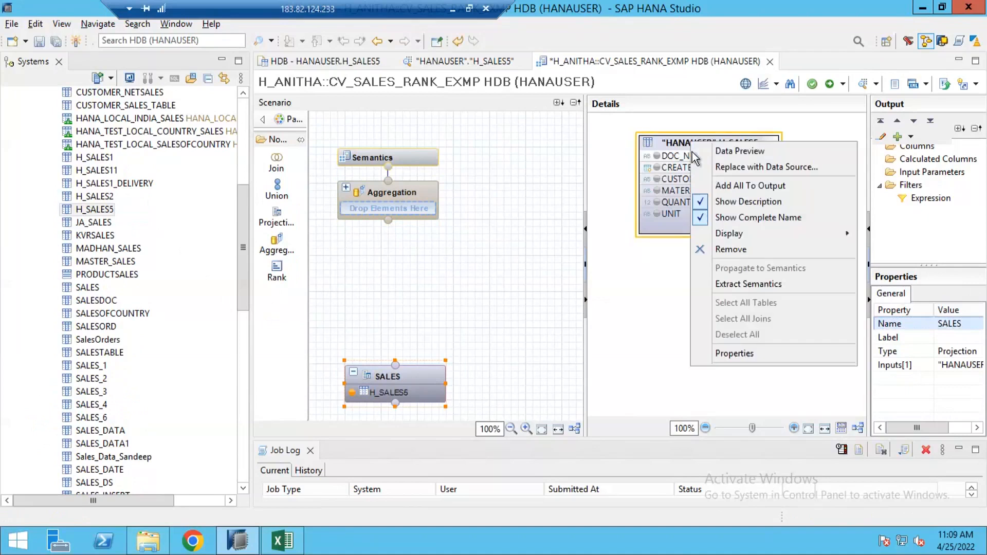
left_click(722, 191)
mouse_move(406, 376)
left_click_drag(407, 374, 400, 357)
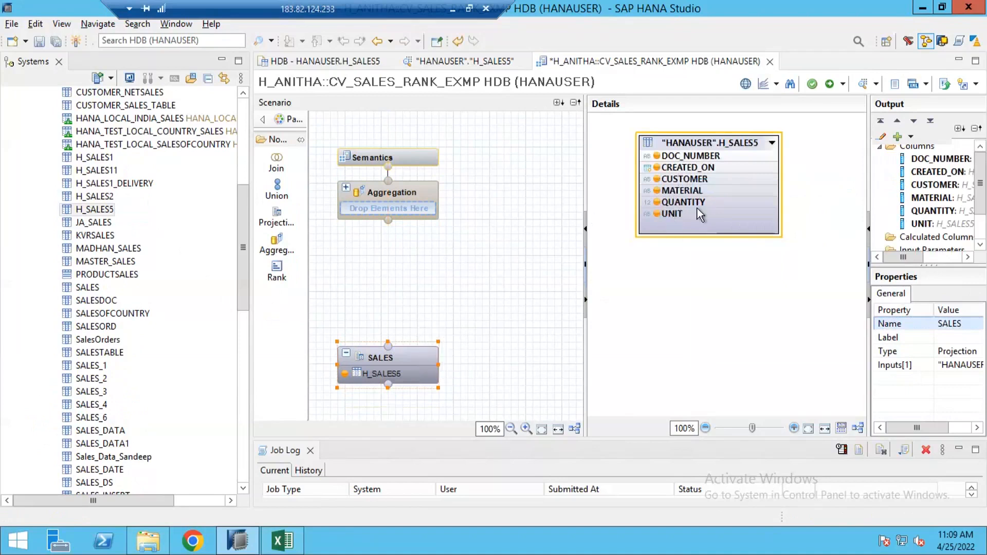
left_click(396, 353)
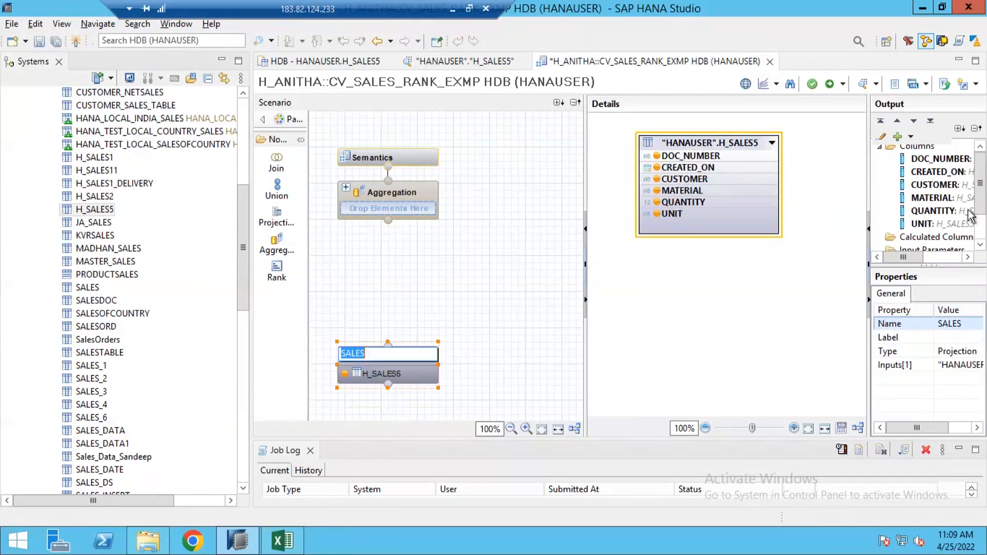
Start a new calculated column in the SALES projection and name it MONTH.
left_click_drag(914, 270, 918, 350)
right_click(926, 239)
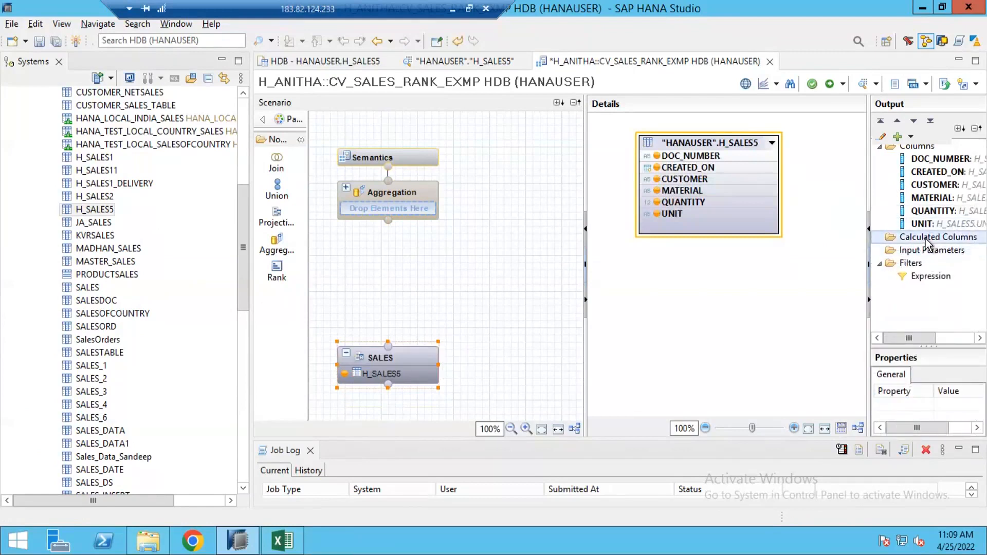
left_click(932, 249)
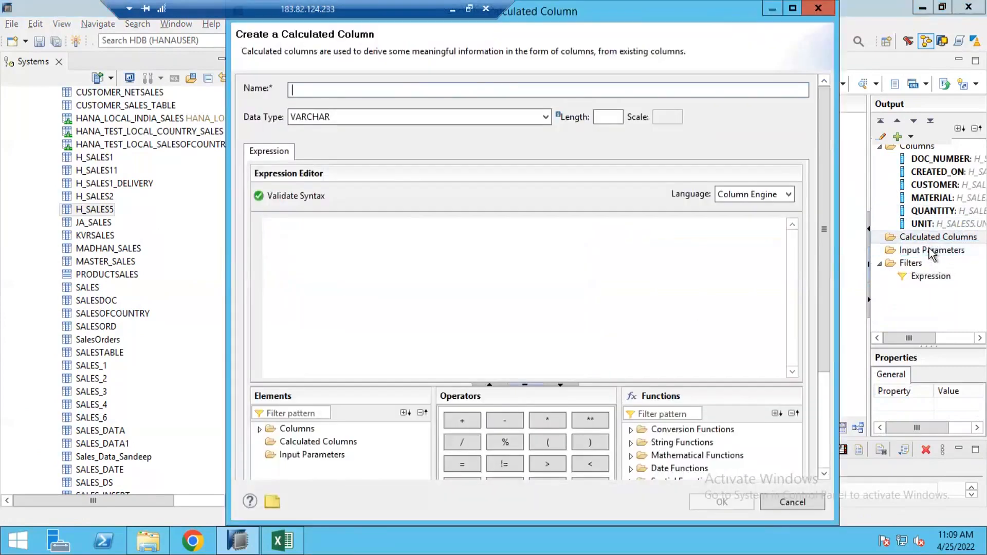
type("month")
key("BackSpace")
key("BackSpace")
key("BackSpace")
key("BackSpace")
key("BackSpace")
type("mo")
type("MONTH")
key("Tab")
Set the VARCHAR calculated column's length to 6 and change its name to CALMONTH.
left_click(610, 117)
type("6")
left_click(293, 91)
type("CAL")
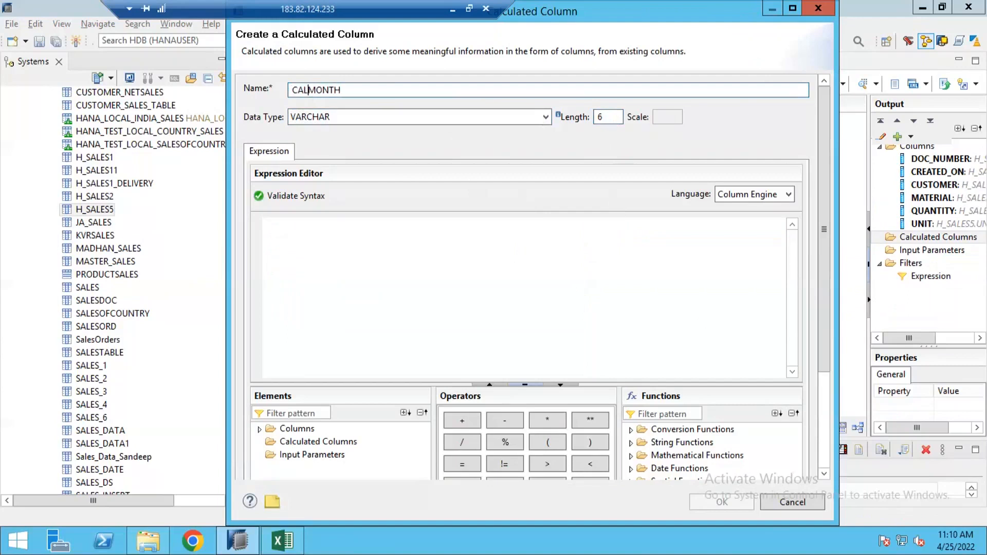
left_click(341, 238)
Switch to the Excel workbook.
key("alt+Tab")
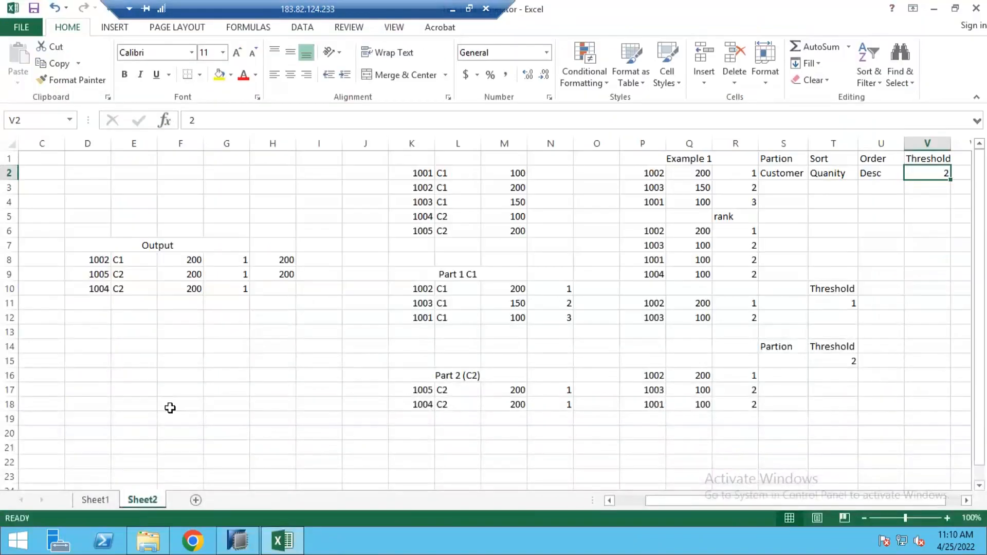
left_click(100, 392)
type("202")
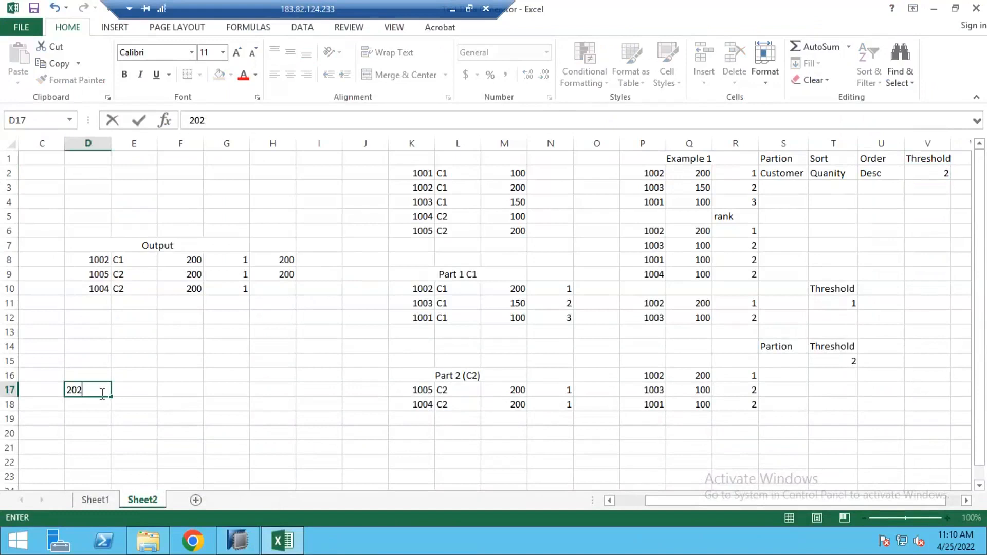
type("2")
type("-04-01")
key("Return")
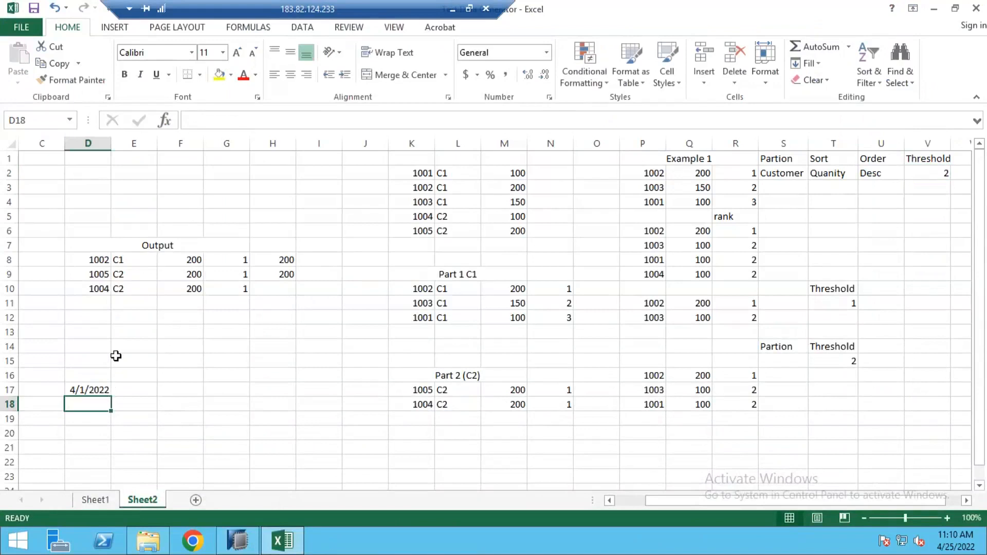
left_click(85, 389)
key("Delete")
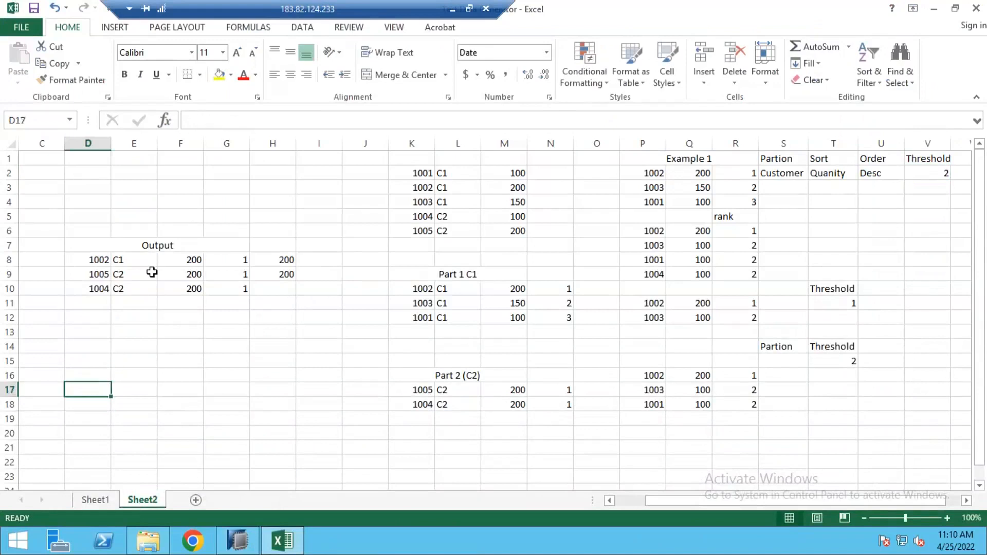
Enter the date 2022-04-01 as text in cell D18 and widen column D to fit it.
key("Return")
type("'")
type("2022-04-")
type("01")
key("Return")
left_click_drag(105, 144, 117, 144)
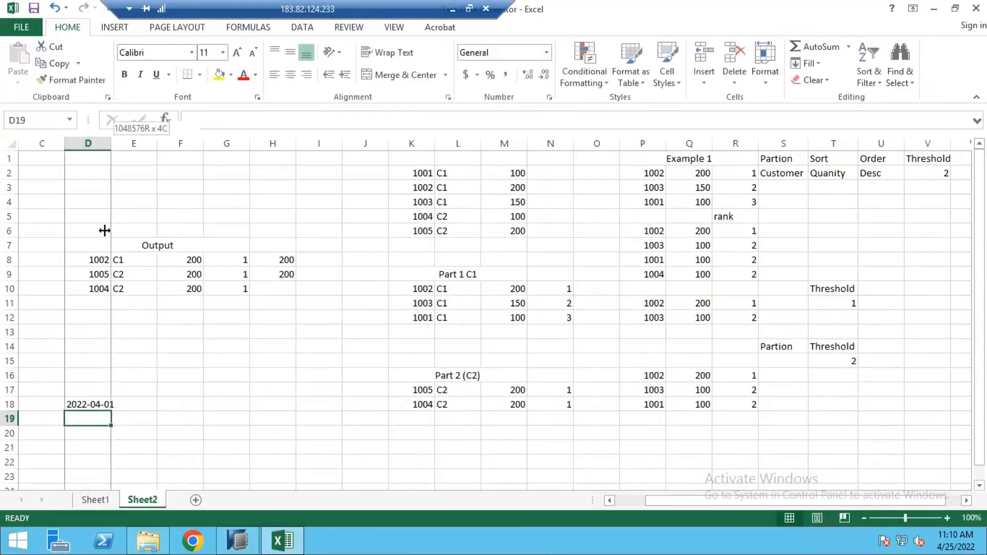
Enter the year-month value 202204 as text in cell E18, beside the sample date.
left_click(146, 403)
type("'")
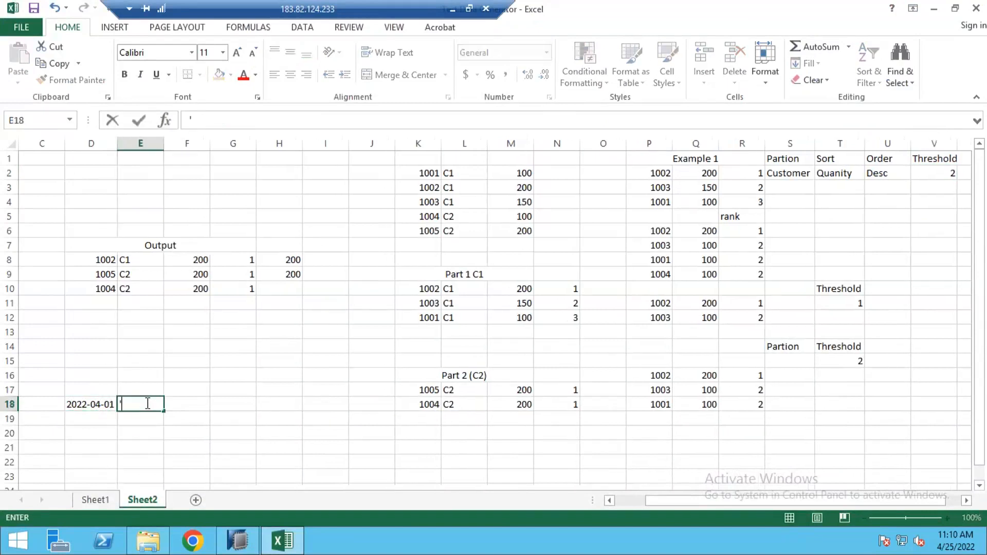
type("202204")
key("Return")
left_click(136, 404)
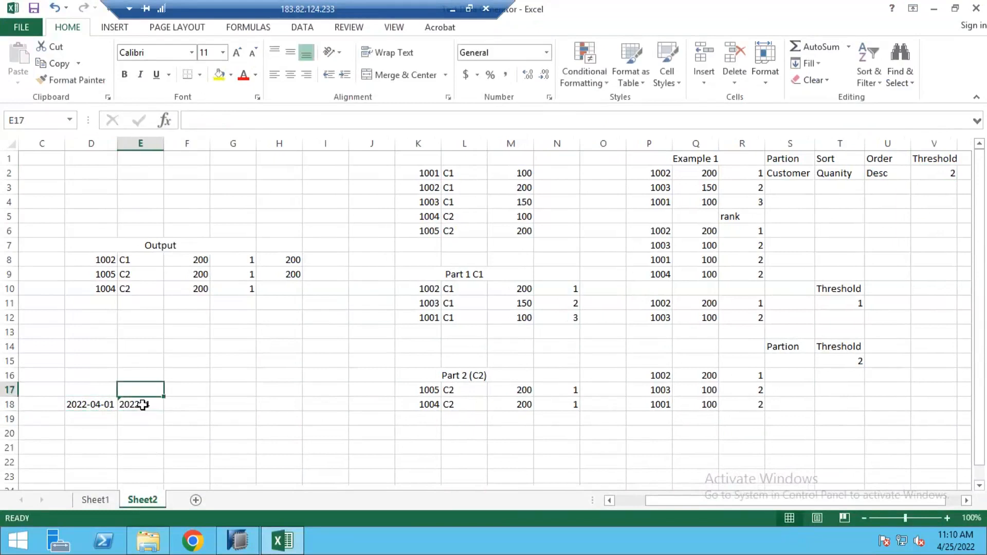
left_click_drag(86, 419, 82, 407)
left_click(134, 405)
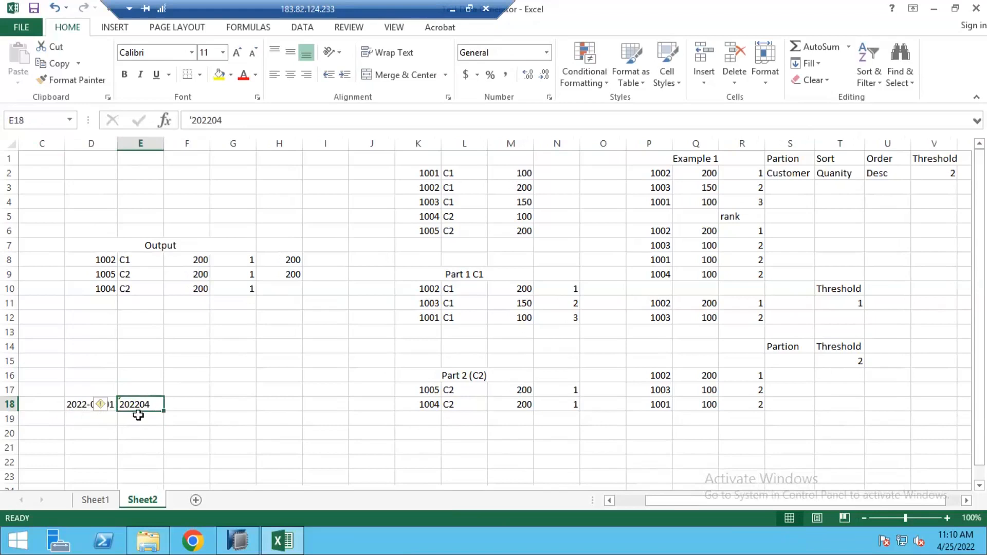
left_click(77, 407)
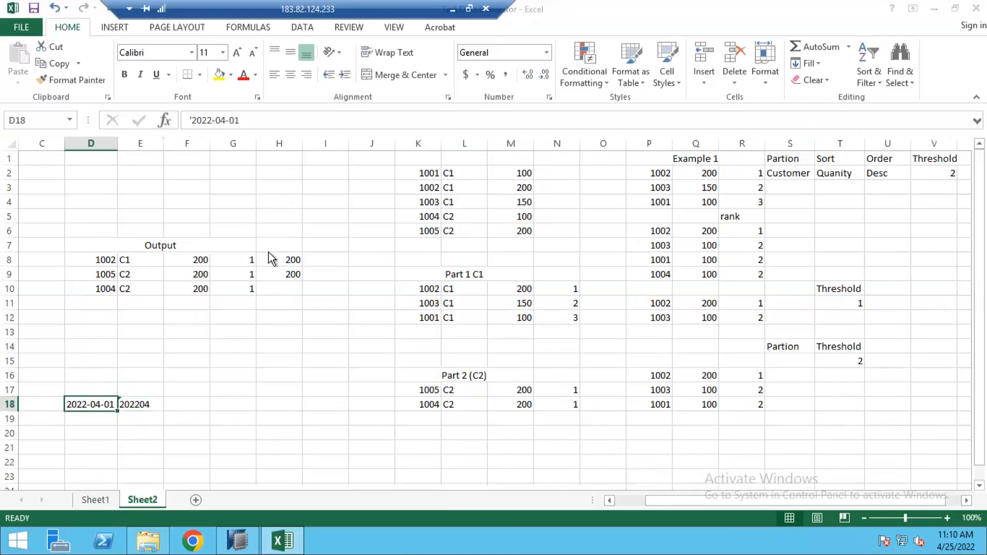
Switch to the calculated column dialog in SAP HANA Studio and look up leftstr() among the string functions.
key("alt+Tab")
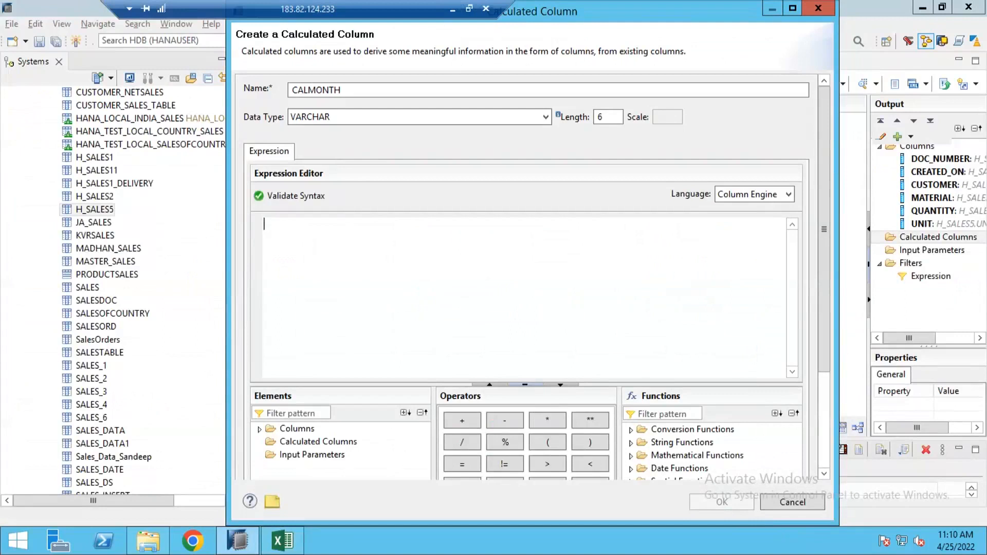
type("=")
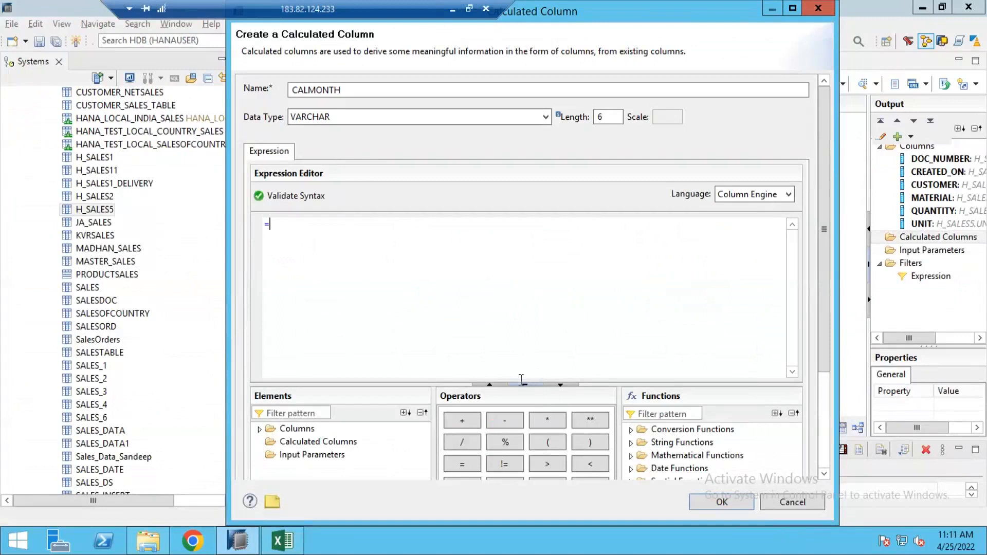
key("BackSpace")
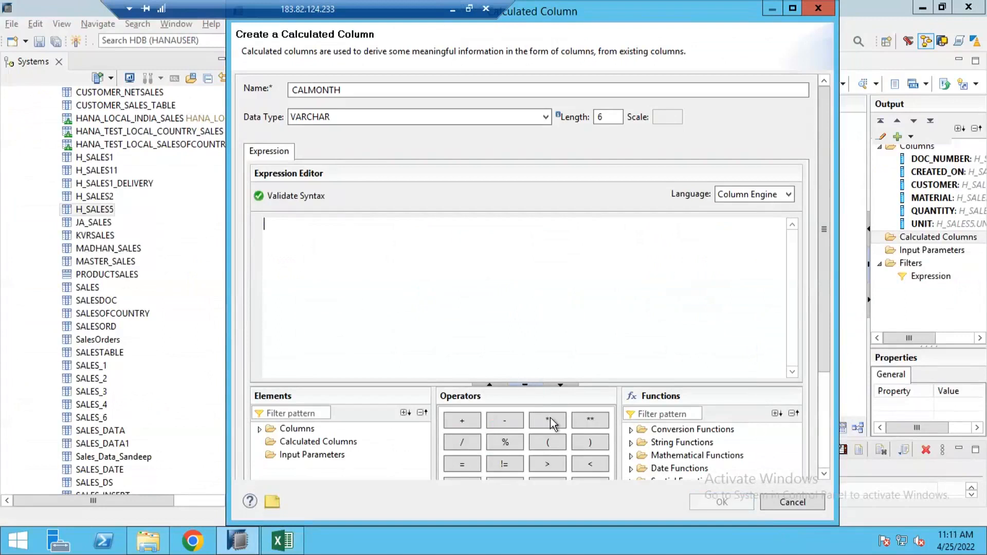
left_click(632, 443)
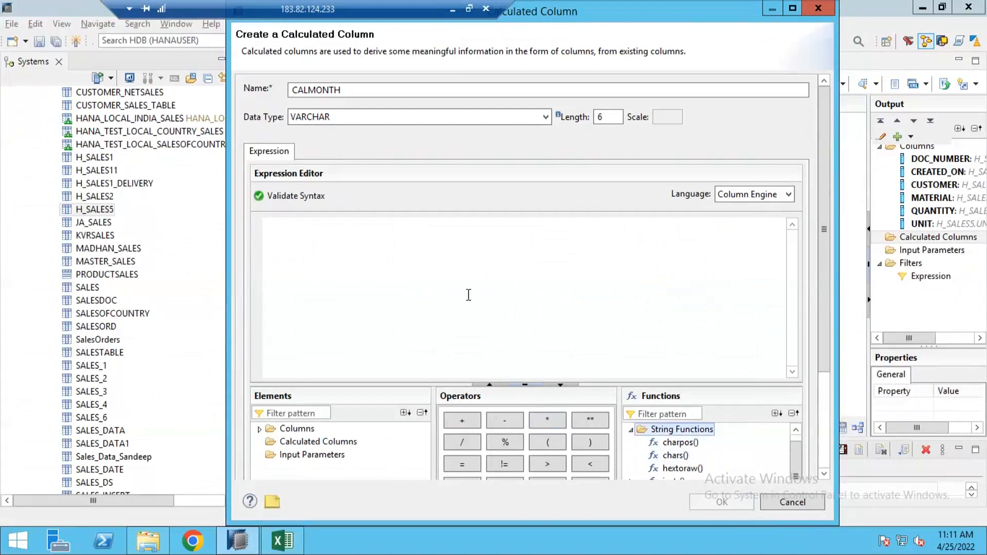
left_click_drag(408, 387, 418, 333)
left_click(670, 455)
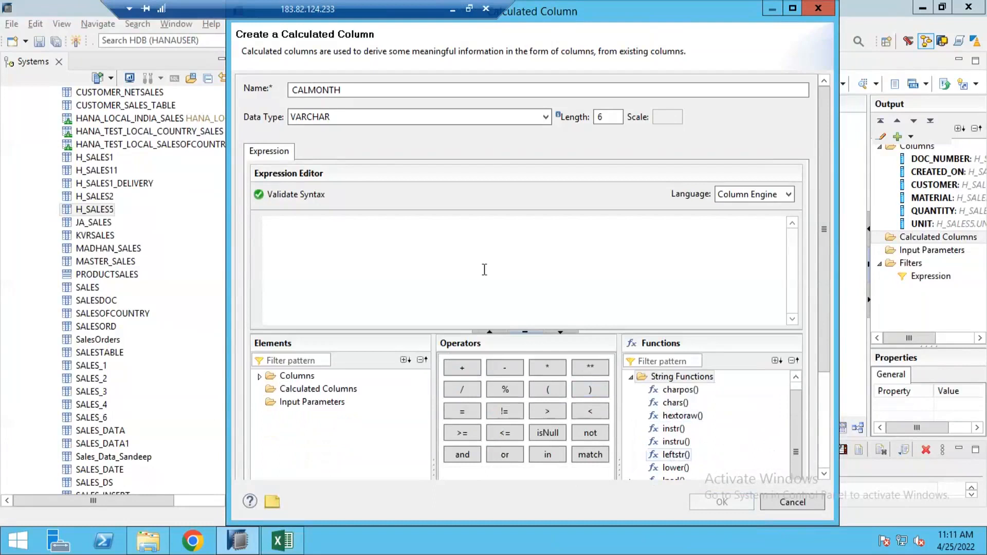
Switch to Excel to check the year-month value in cell E18, and return to the calculated column dialog.
left_click(282, 540)
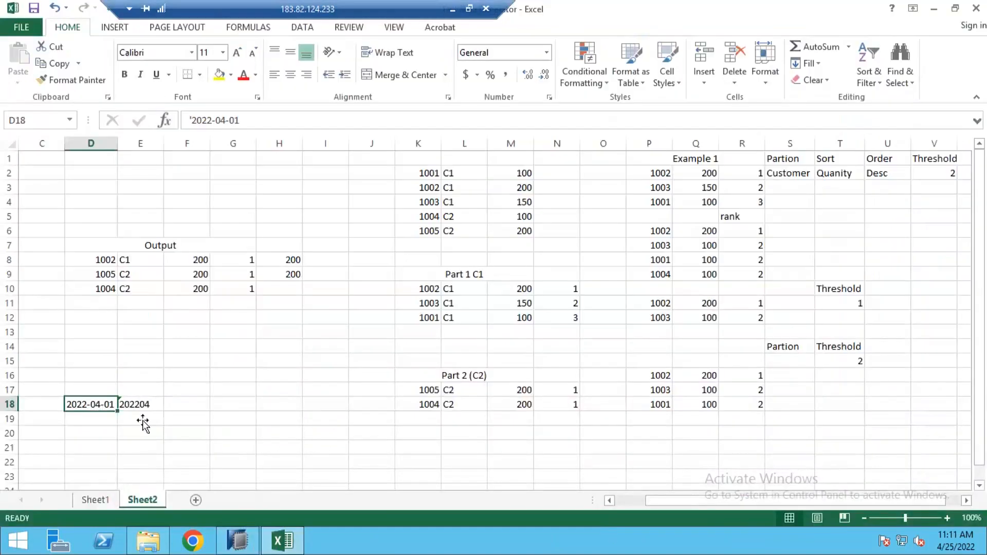
left_click(129, 406)
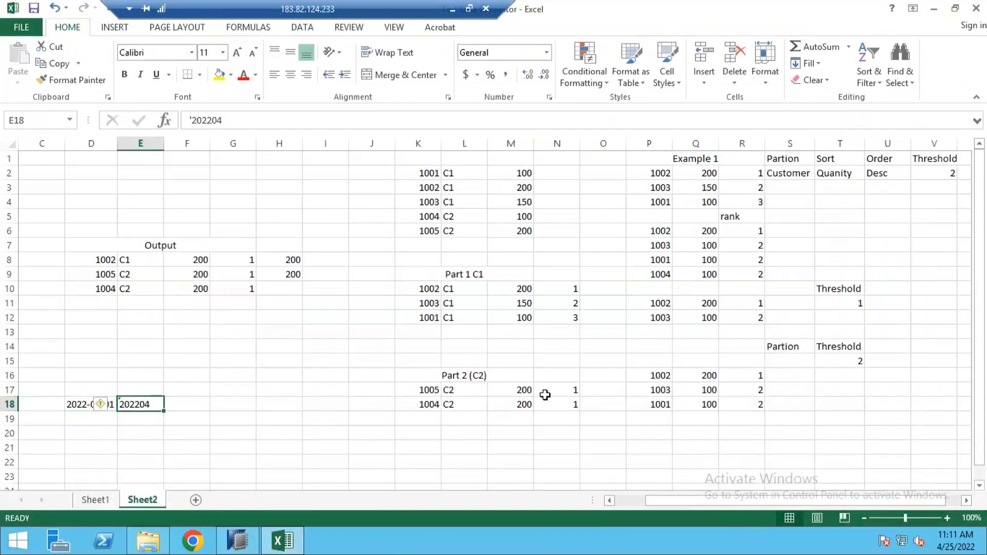
key("alt+Tab")
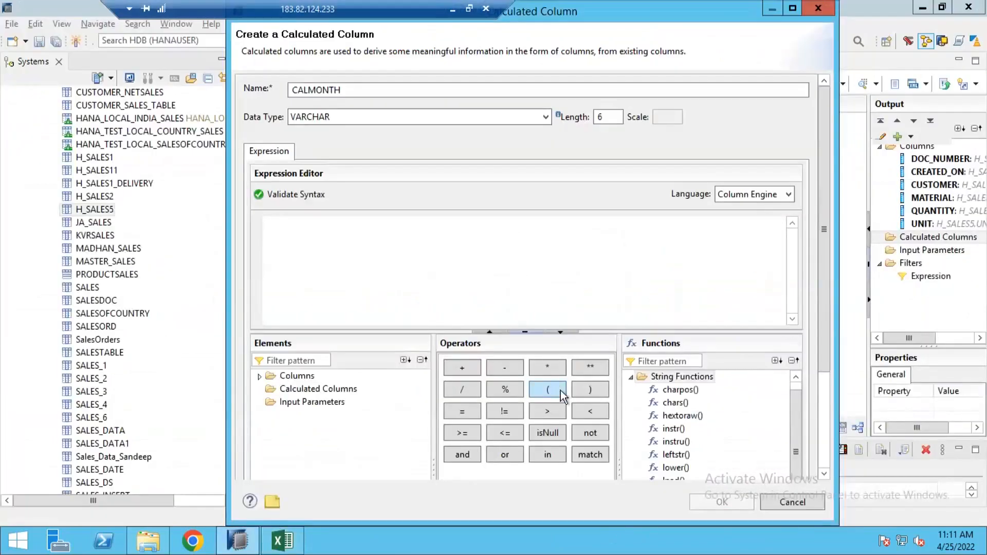
List the source columns and the conversion functions in the expression editor, enlarging the area that shows them.
left_click(260, 376)
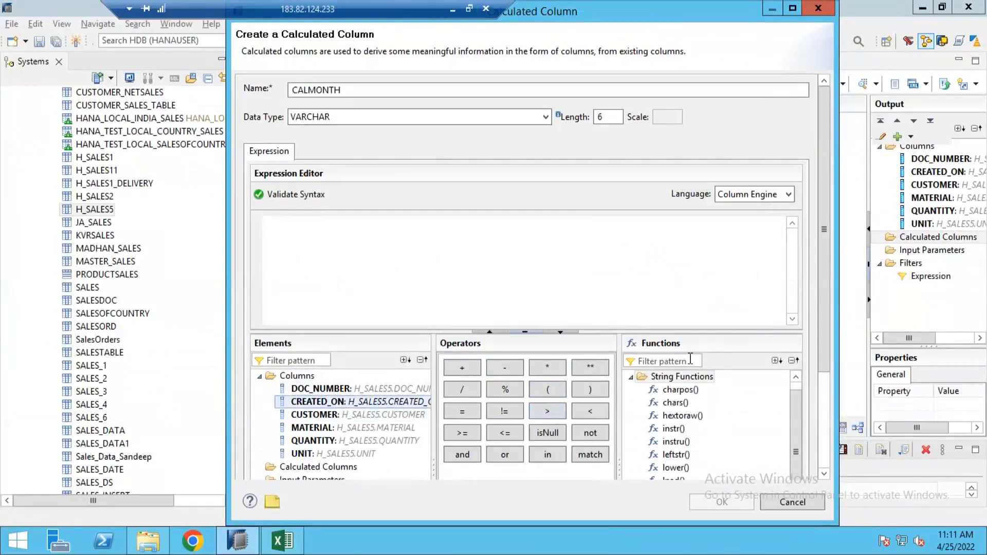
left_click(632, 379)
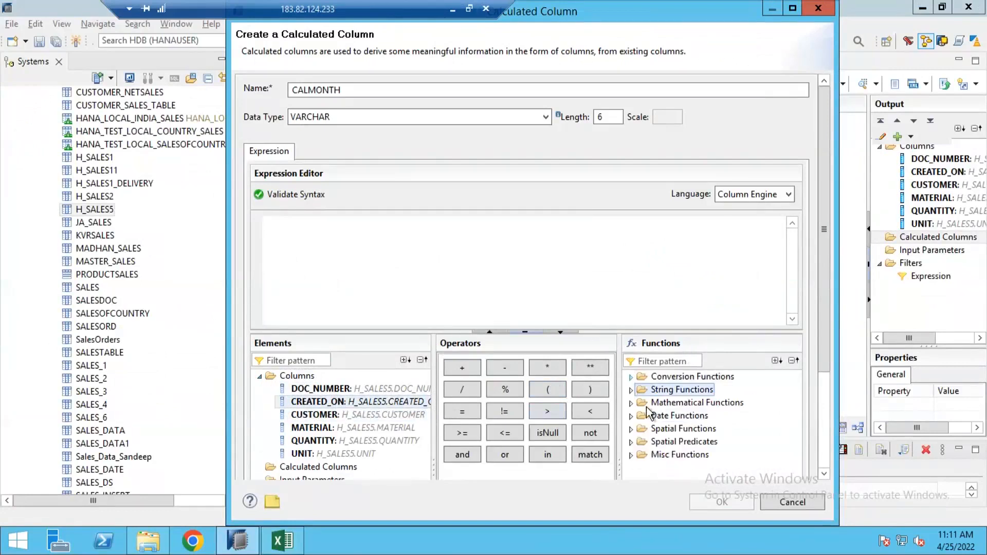
left_click(632, 378)
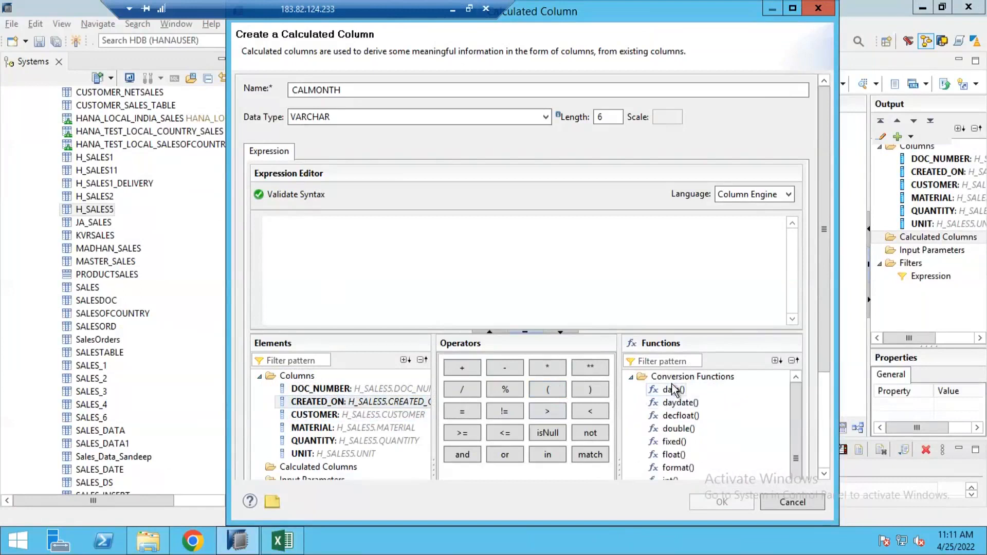
scroll(683, 452, "down", 2)
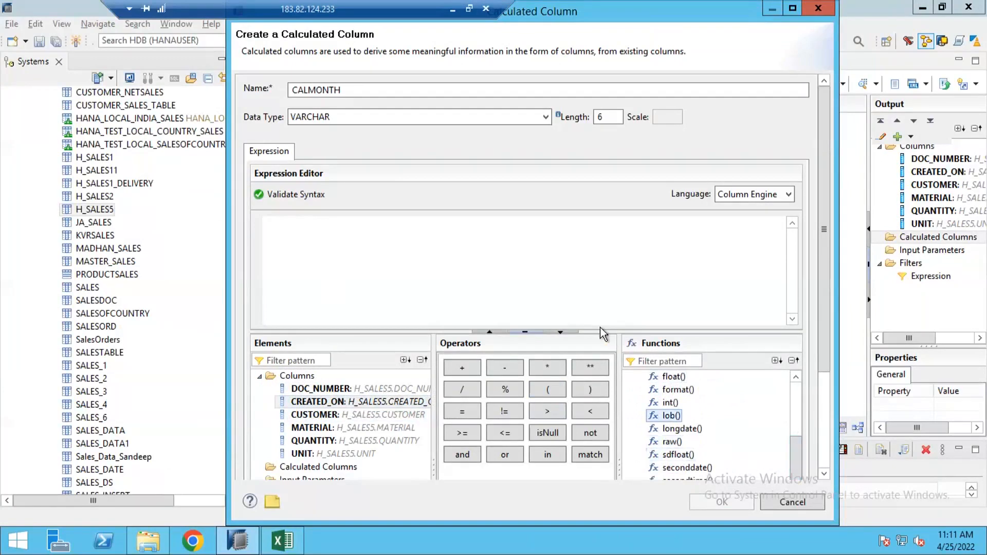
left_click_drag(603, 332, 601, 297)
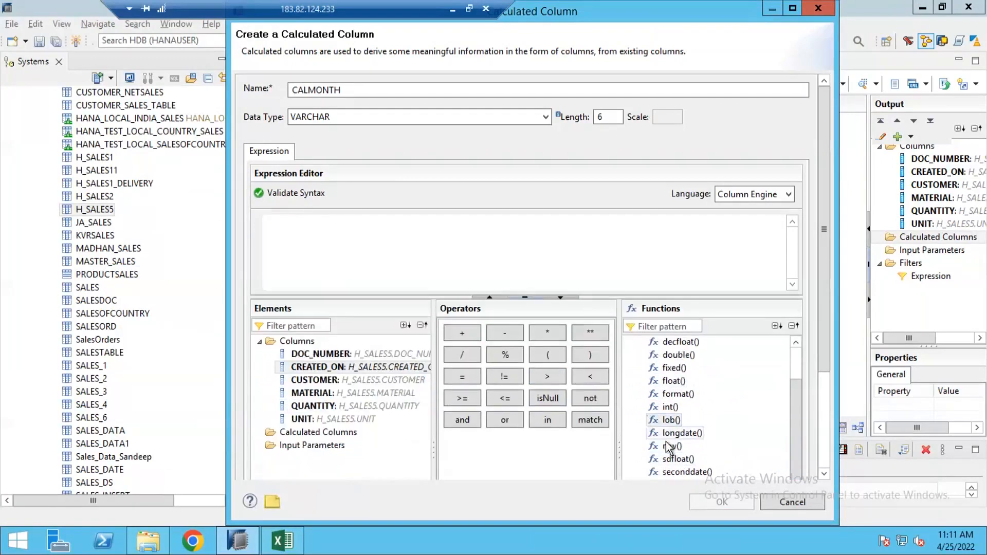
scroll(696, 457, "up", 1)
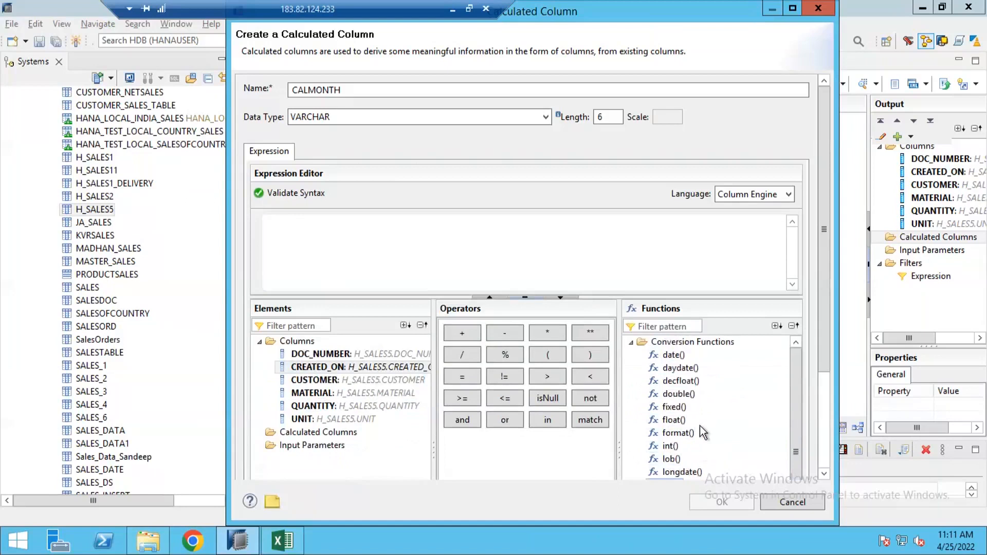
left_click_drag(798, 367, 824, 411)
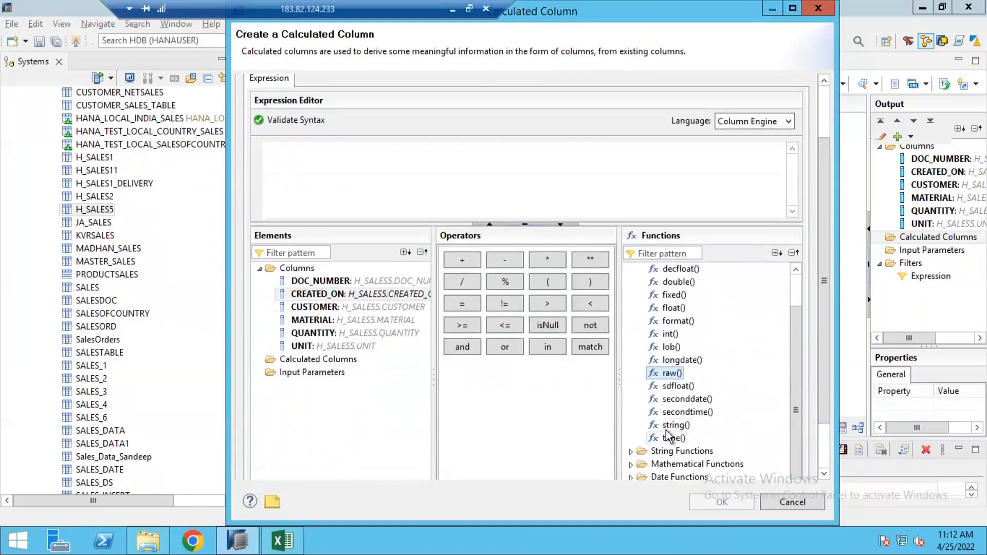
Insert the string() conversion function with the CREATED_ON column as its argument, forming string("CREATED_ON").
left_click(667, 431)
left_click_drag(822, 395, 798, 425)
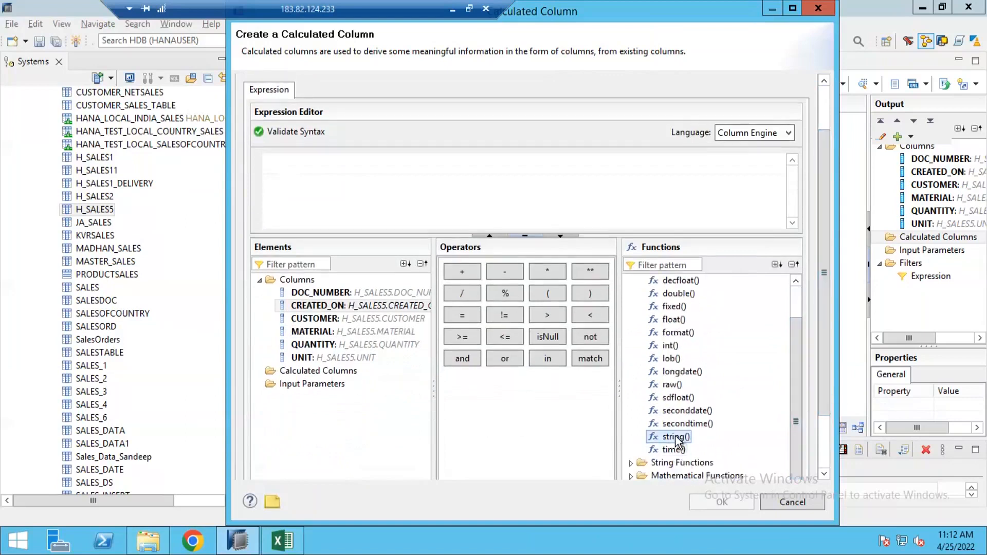
double_click(675, 437)
left_click(307, 158)
key("BackSpace")
key("BackSpace")
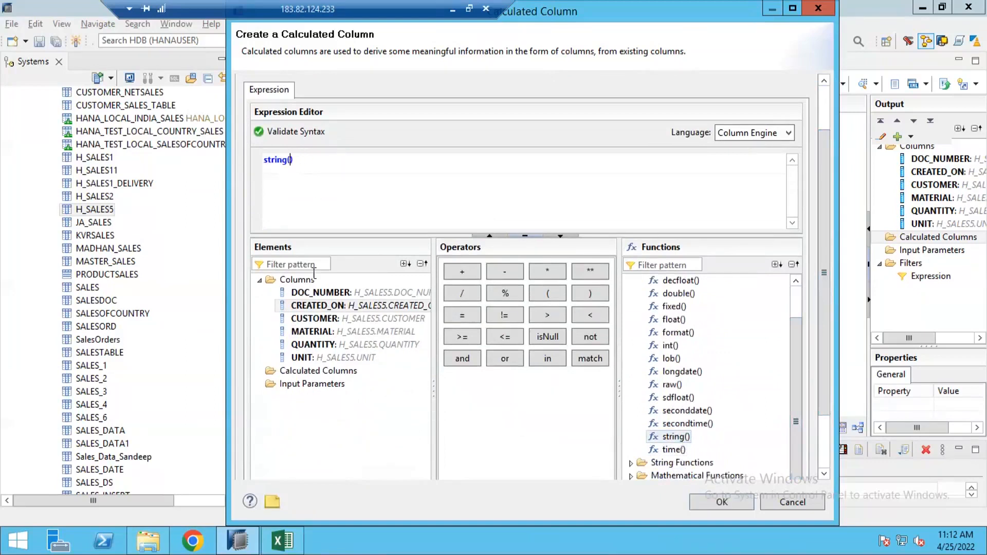
double_click(321, 306)
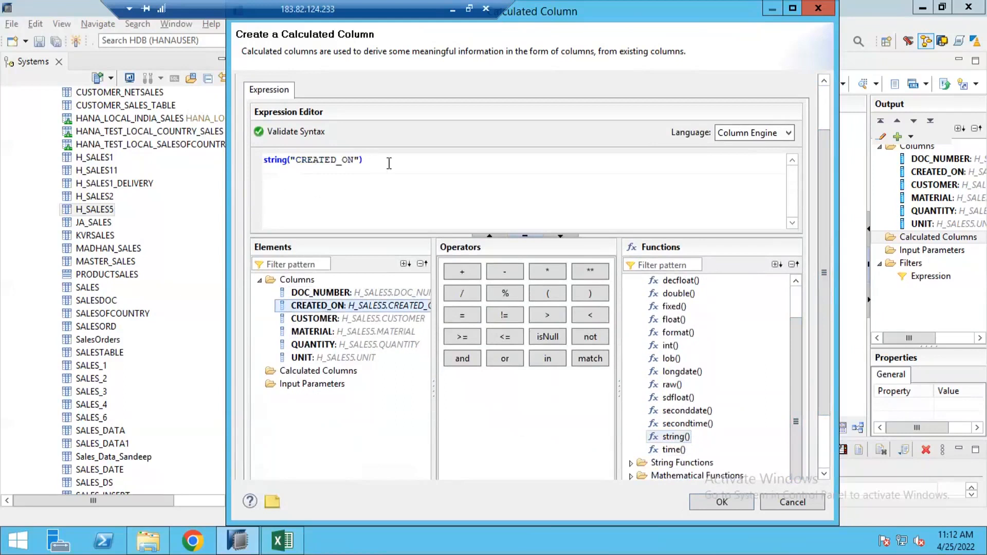
Copy the whole string("CREATED_ON") expression.
left_click_drag(368, 161, 246, 164)
key("ctrl+c")
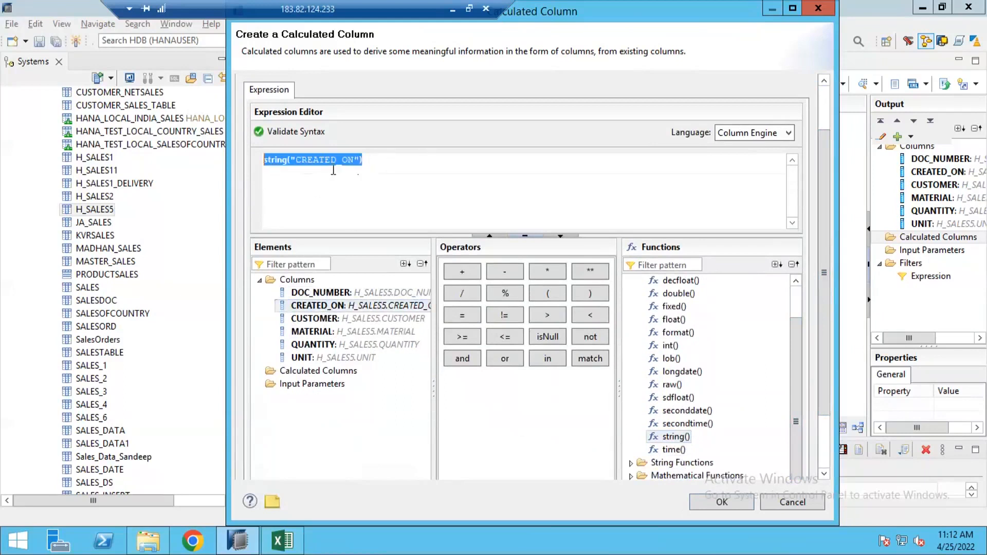
left_click(275, 160)
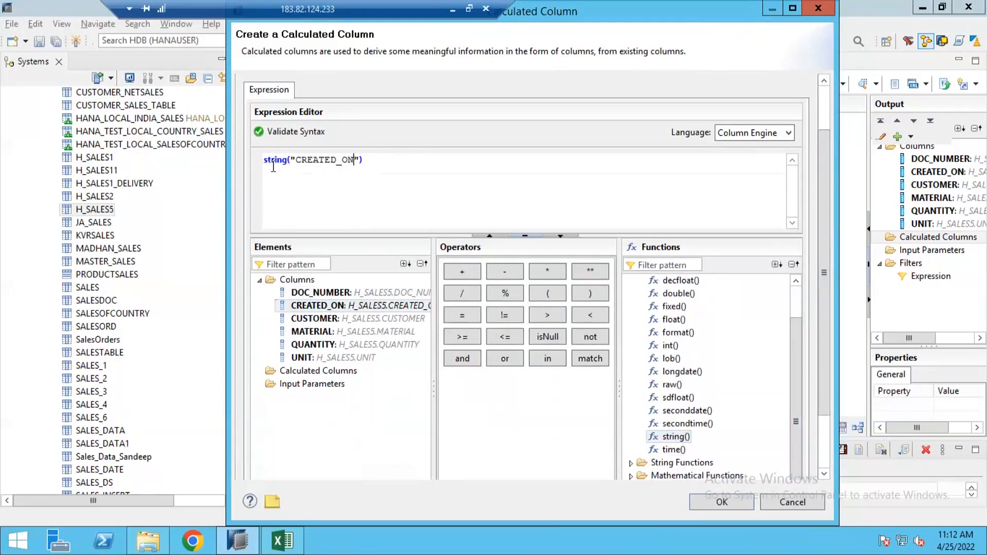
Compare the date in D18 with the year-month value in E18 in Excel, and return to the expression editor.
left_click(291, 540)
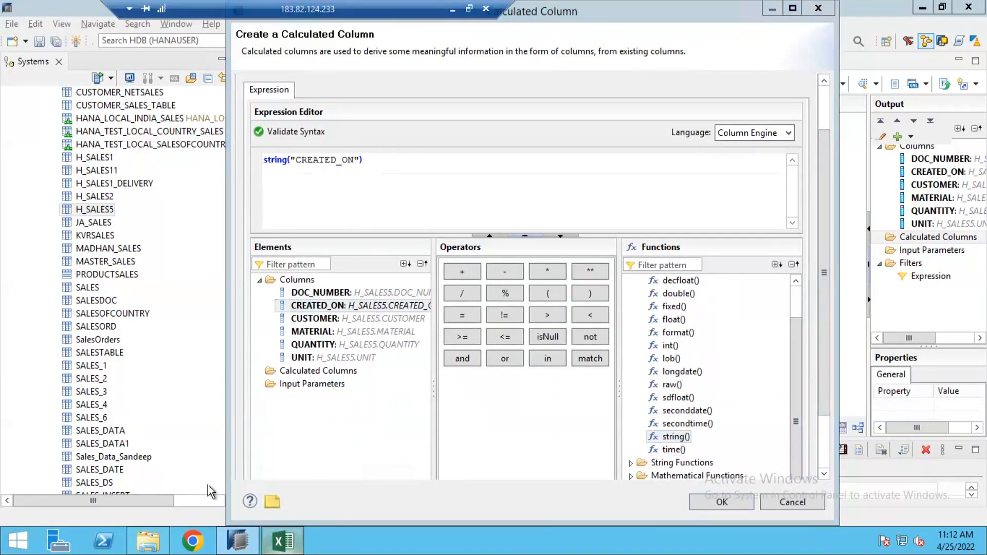
left_click(85, 406)
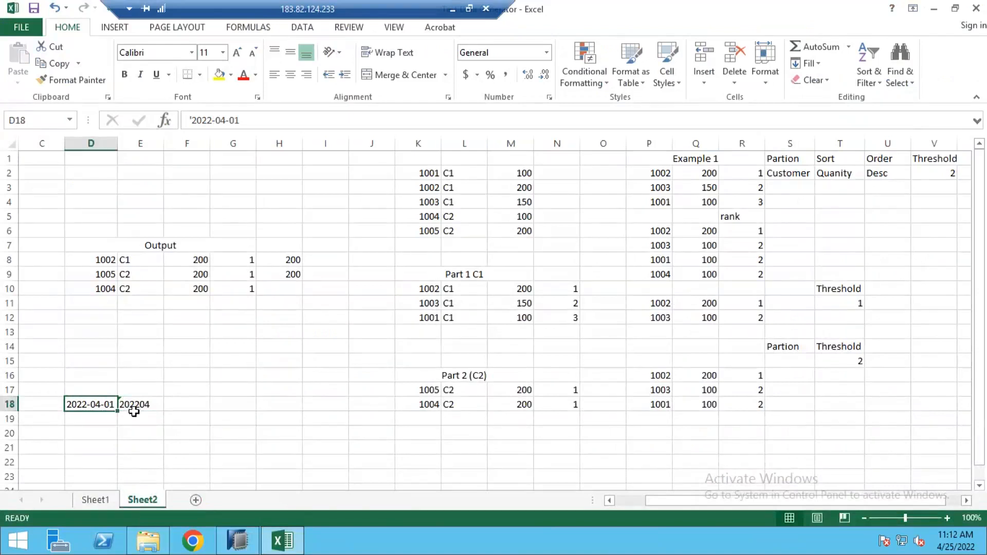
left_click(139, 410)
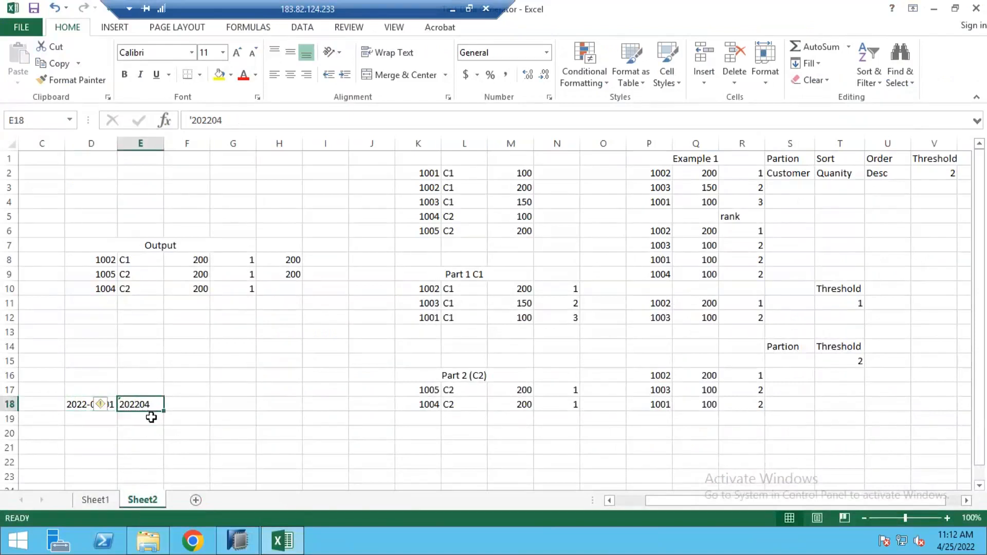
key("alt+Tab")
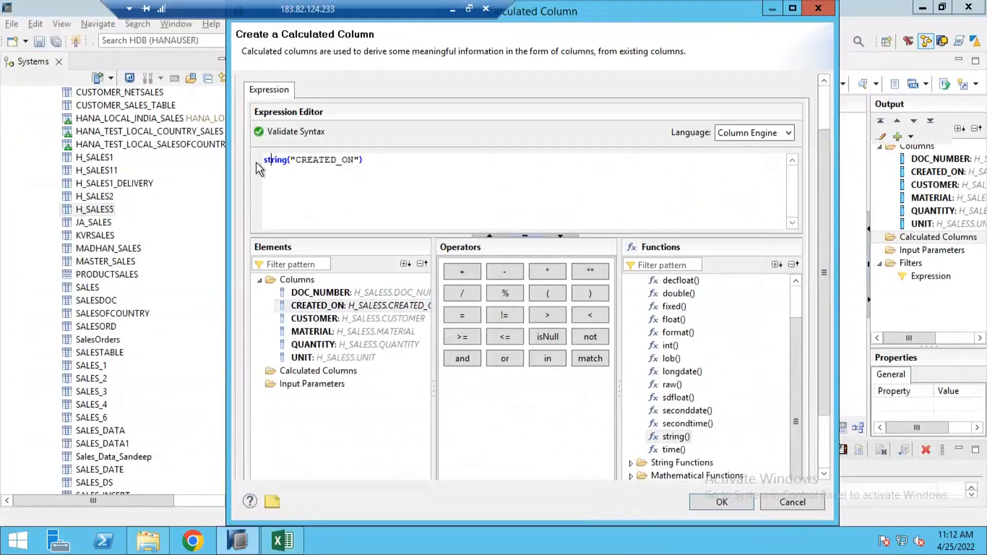
Wrap the string conversion in the leftstr() function with a length of 4, forming leftstr(string("CREATED_ON"),4).
left_click_drag(265, 159, 267, 160)
left_click(318, 200)
key("Left")
key("Home")
scroll(798, 334, "up", 2)
left_click(631, 281)
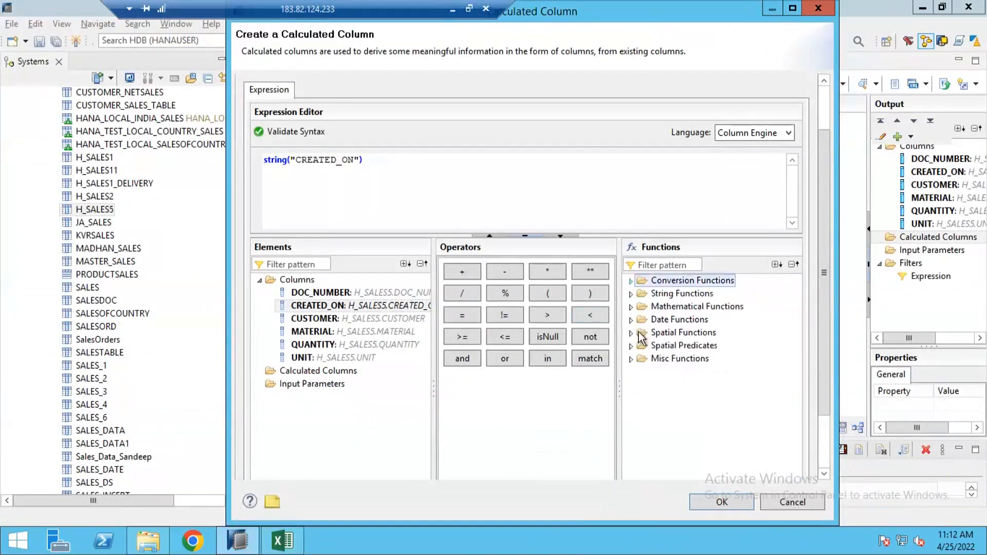
left_click(631, 294)
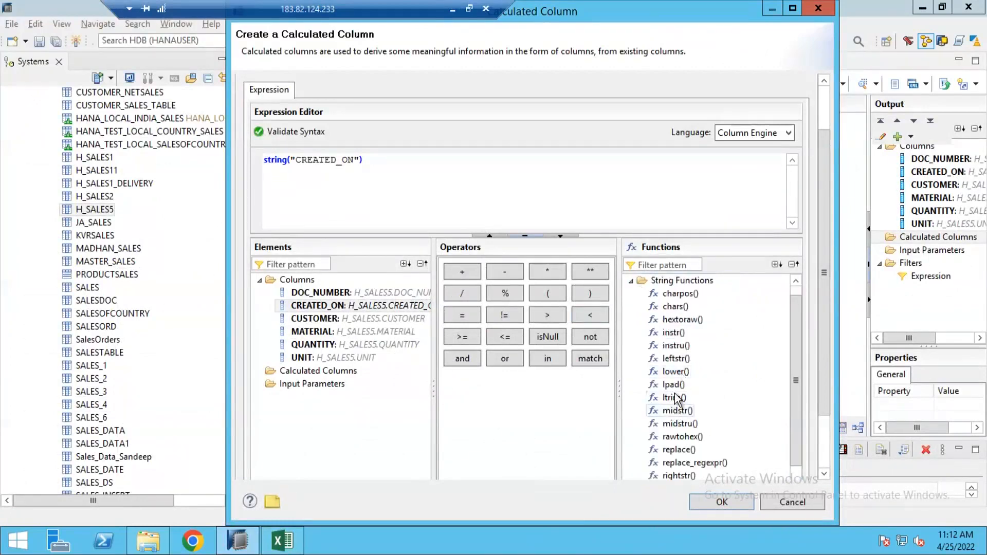
left_click(678, 361)
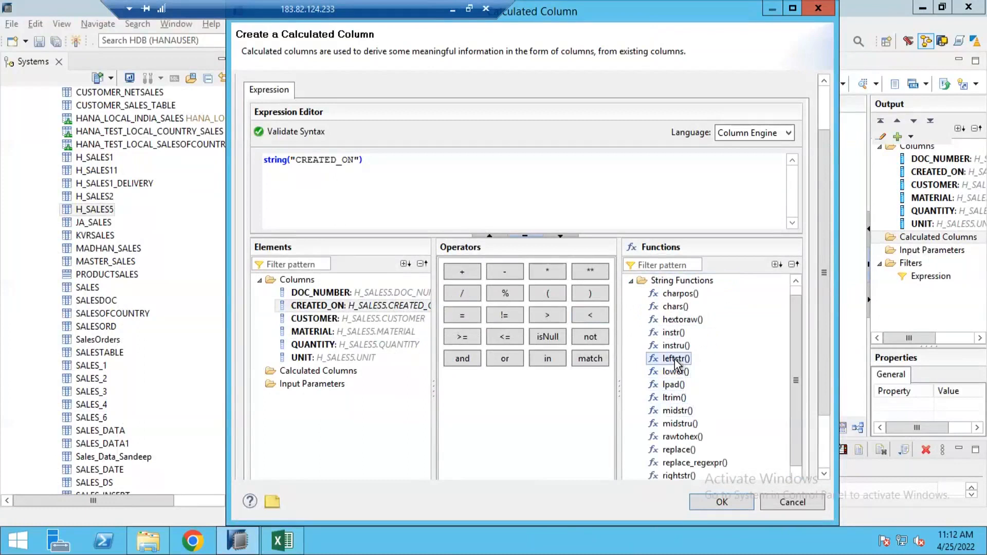
double_click(675, 359)
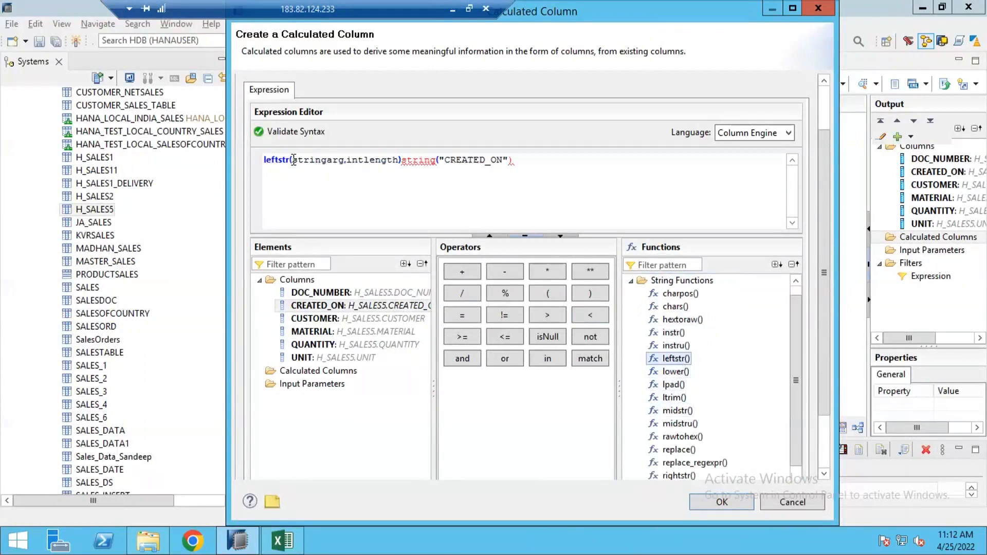
left_click_drag(293, 160, 403, 165)
key("BackSpace")
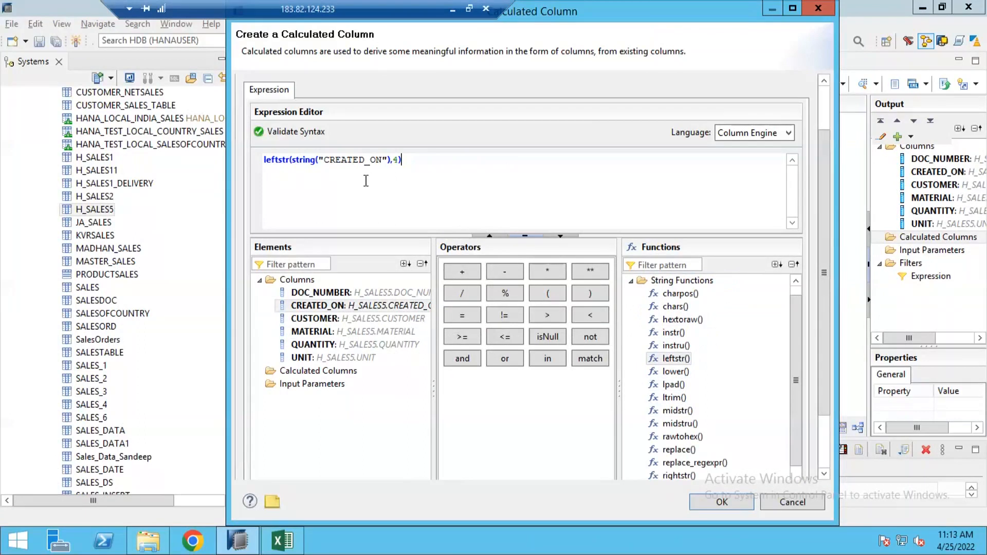
Check the year-month sample in Excel, and append a + operator after the leftstr() term in the expression.
left_click(290, 508)
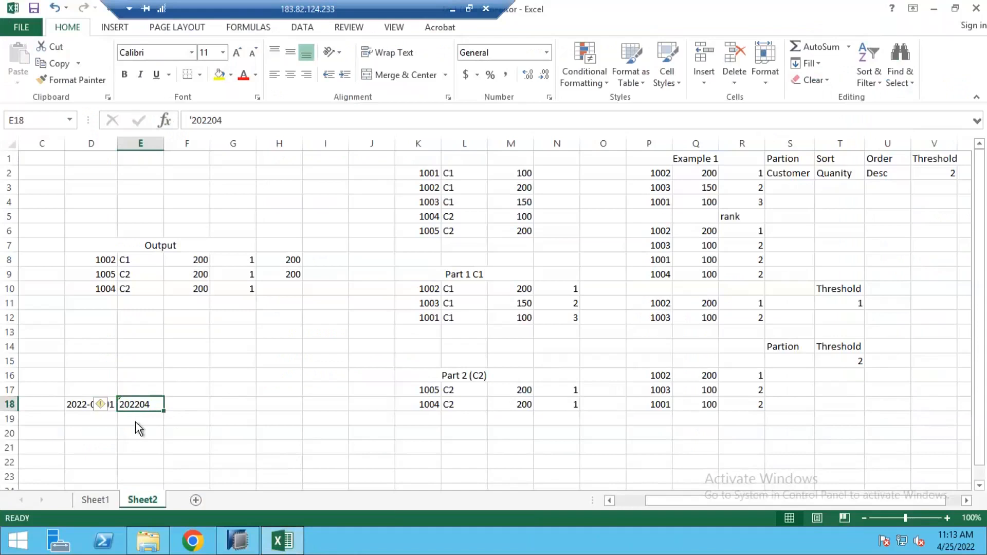
key("alt+Tab")
type("=")
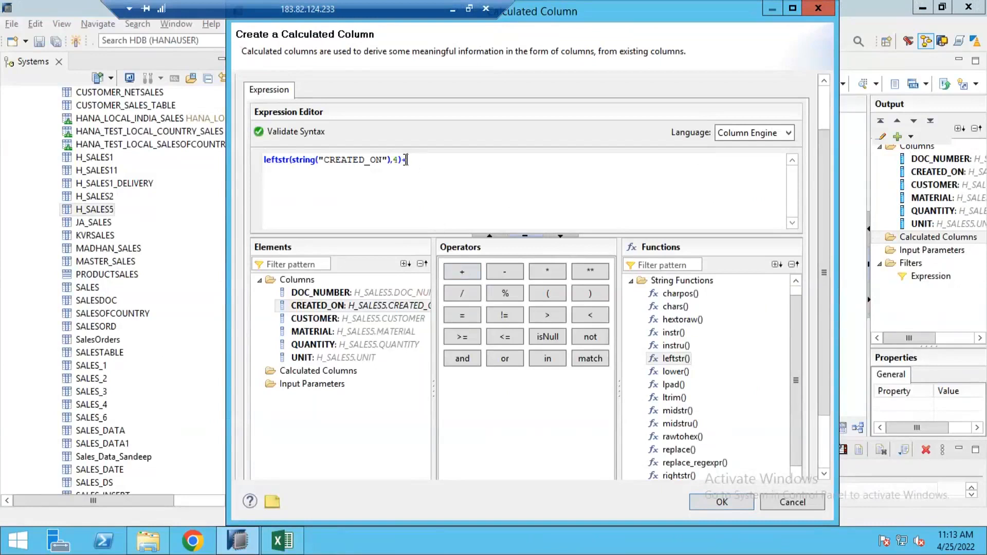
Select the leftstr() term, review the sample date in cell D18 in Excel, and return to the expression editor.
left_click_drag(402, 160, 241, 167)
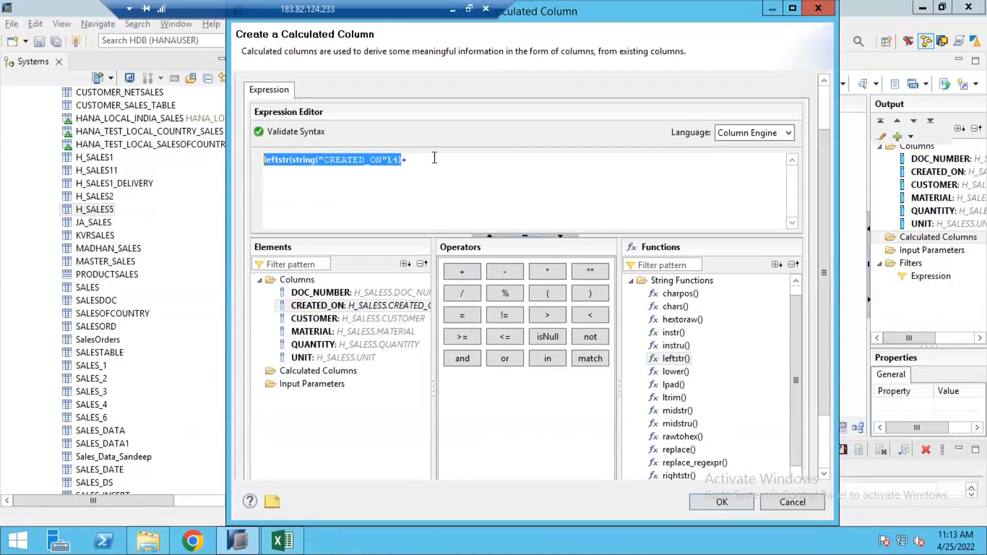
left_click(282, 541)
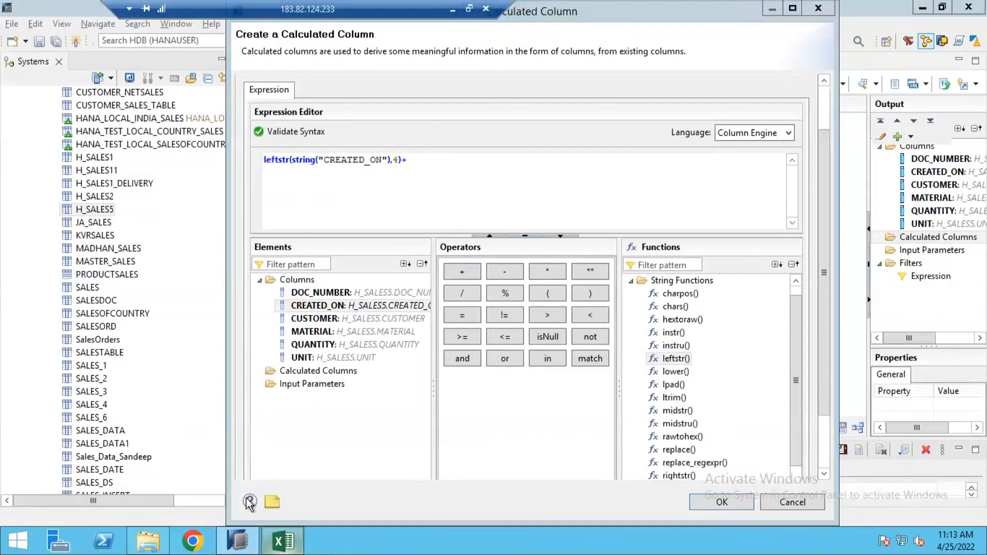
left_click(80, 405)
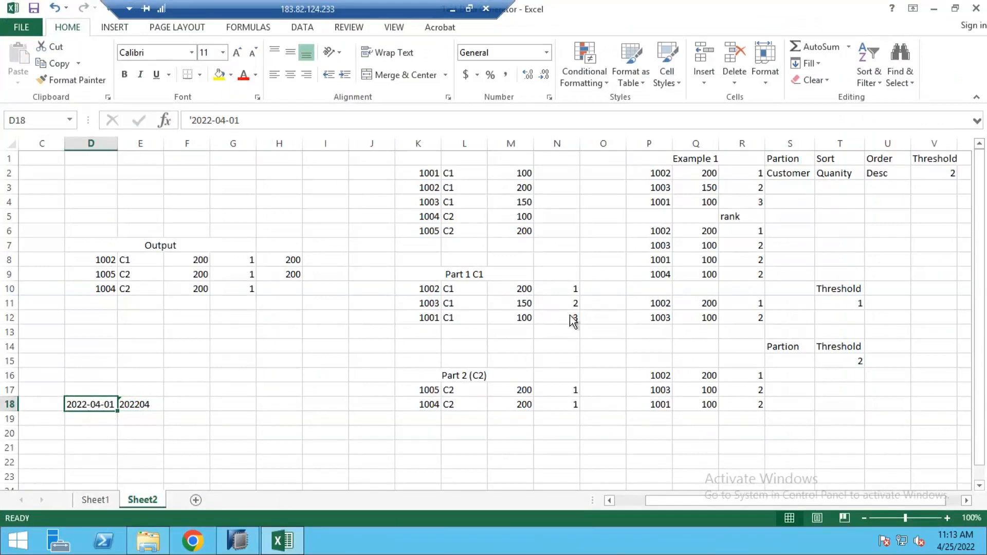
key("alt+Tab")
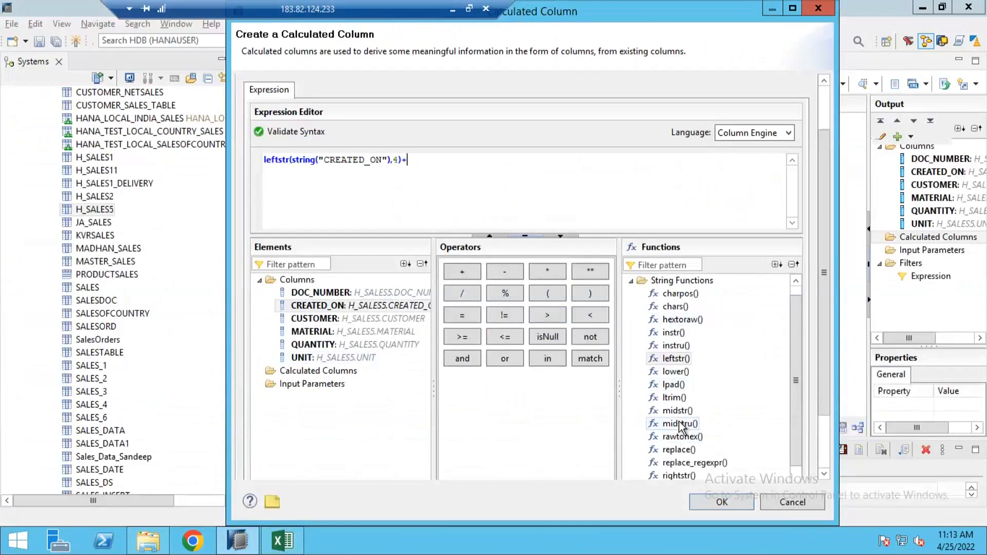
Add the midstr() function after the + operator and replace its string argument with string("CREATED_ON").
double_click(677, 410)
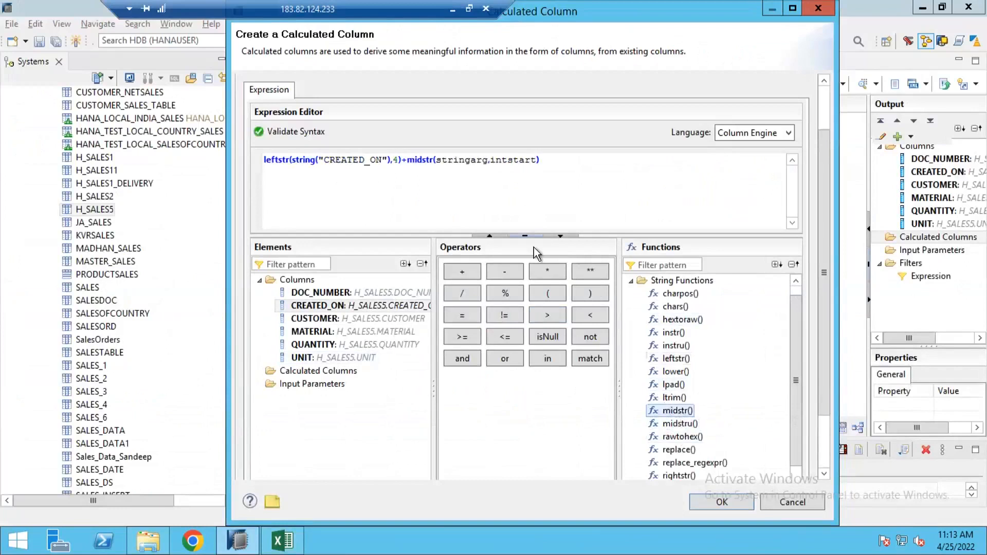
left_click(488, 160)
key("BackSpace")
key("BackSpace")
key("BackSpace")
key("BackSpace")
key("BackSpace")
key("BackSpace")
key("BackSpace")
key("BackSpace")
key("BackSpace")
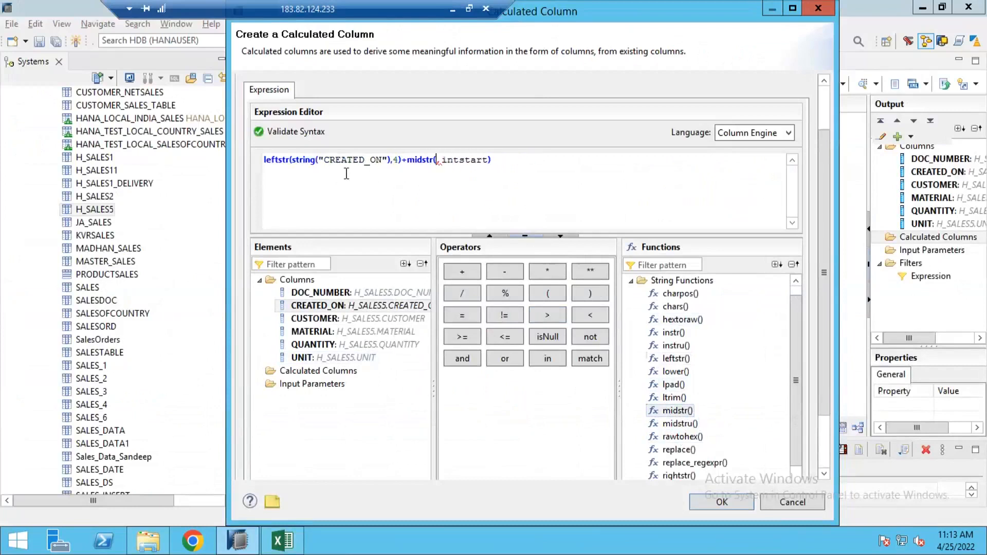
left_click_drag(365, 163, 294, 159)
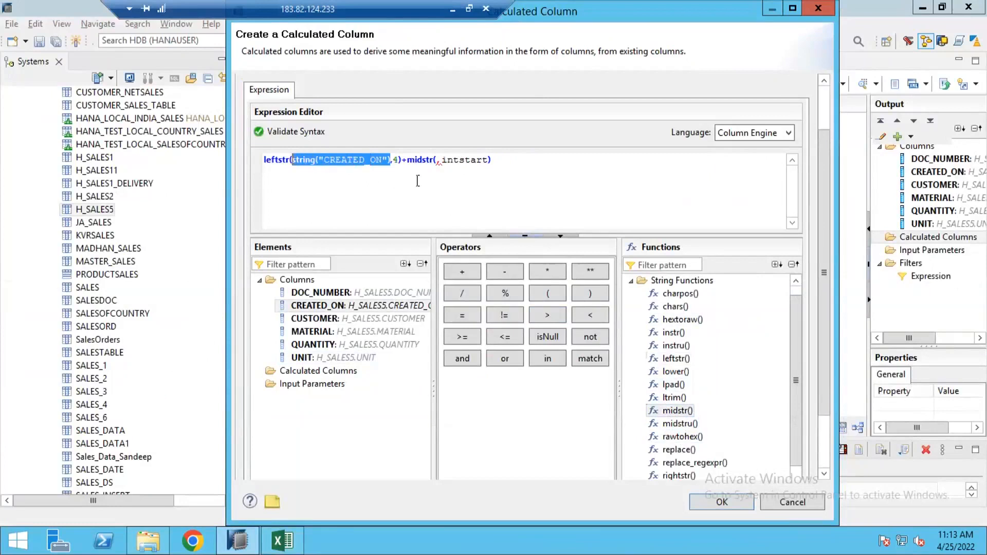
left_click(435, 159)
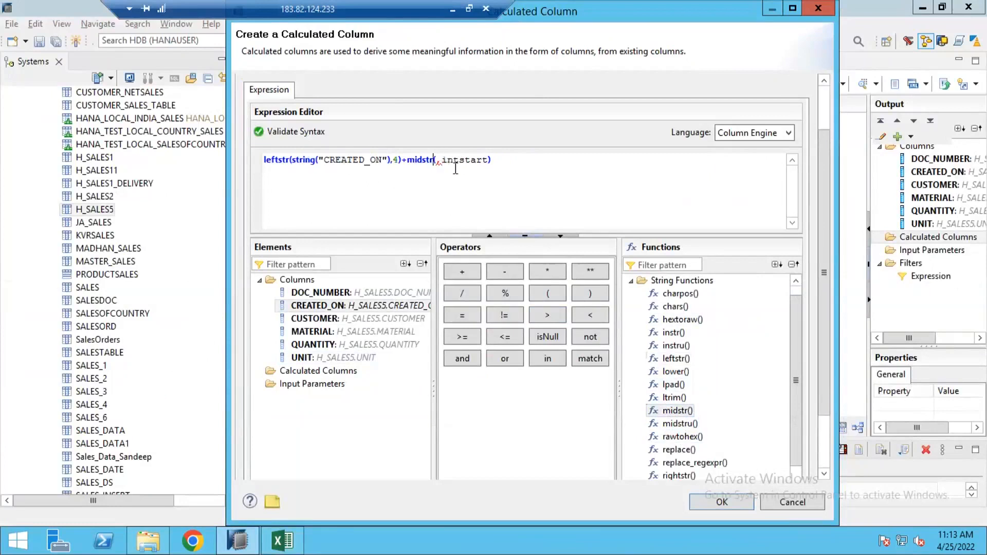
key("ctrl+v")
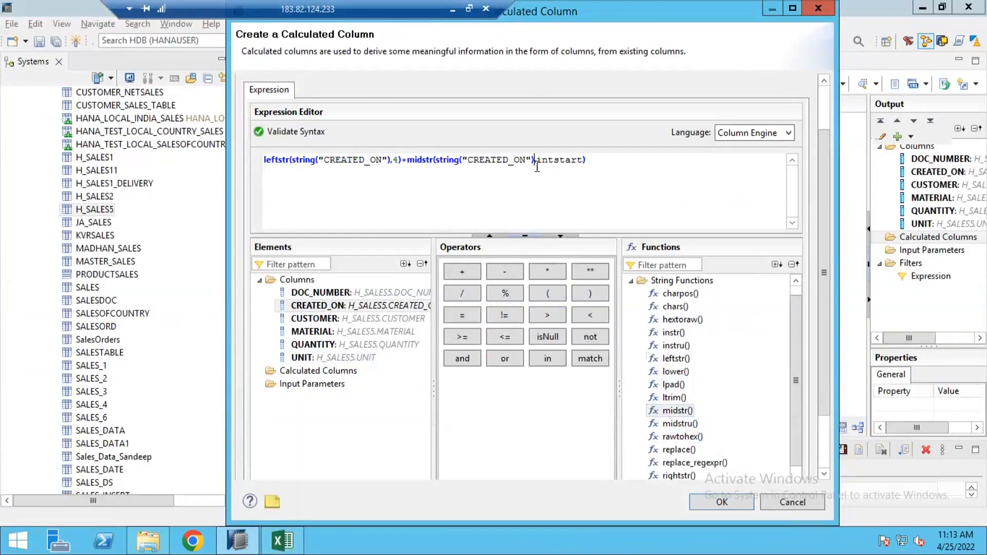
Check the sample date in Excel and set the midstr() start to 6 and length to 2, forming midstr(string("CREATED_ON"),6,2).
type(",")
left_click_drag(537, 160, 585, 163)
key("BackSpace")
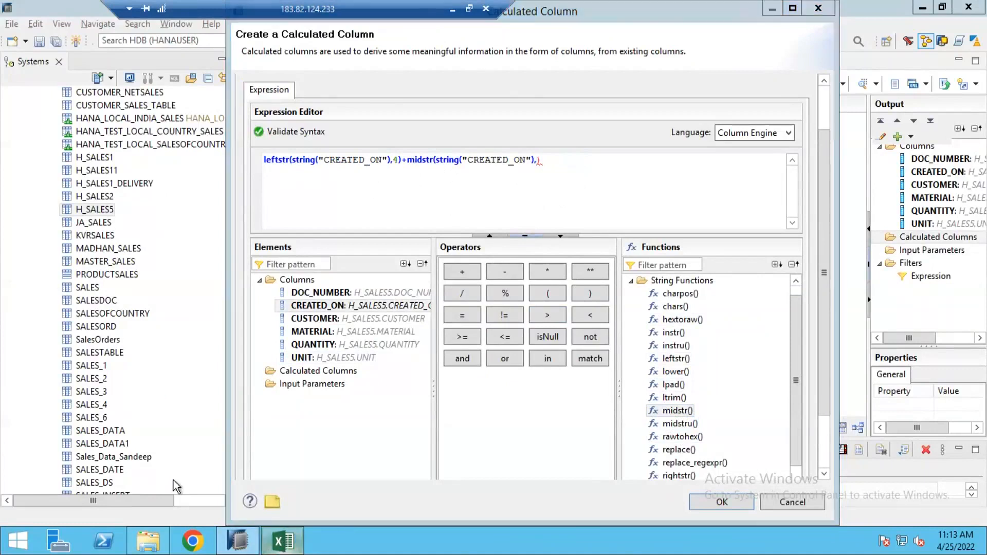
left_click(282, 540)
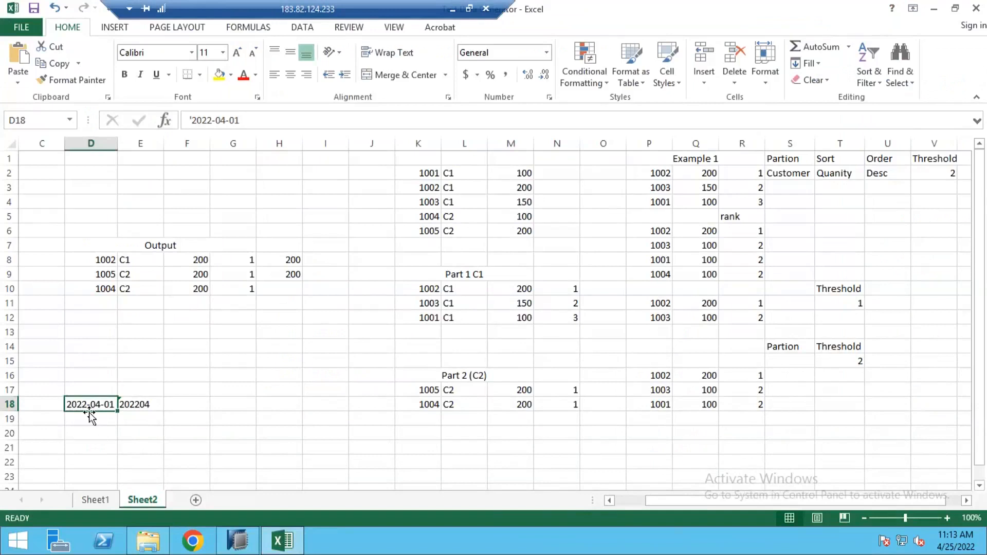
key("alt+Tab")
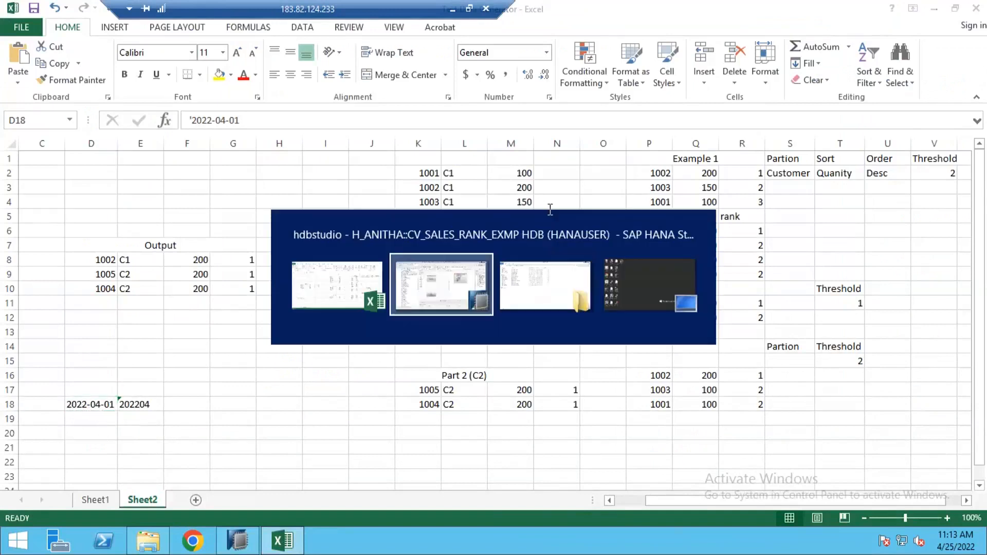
type("6")
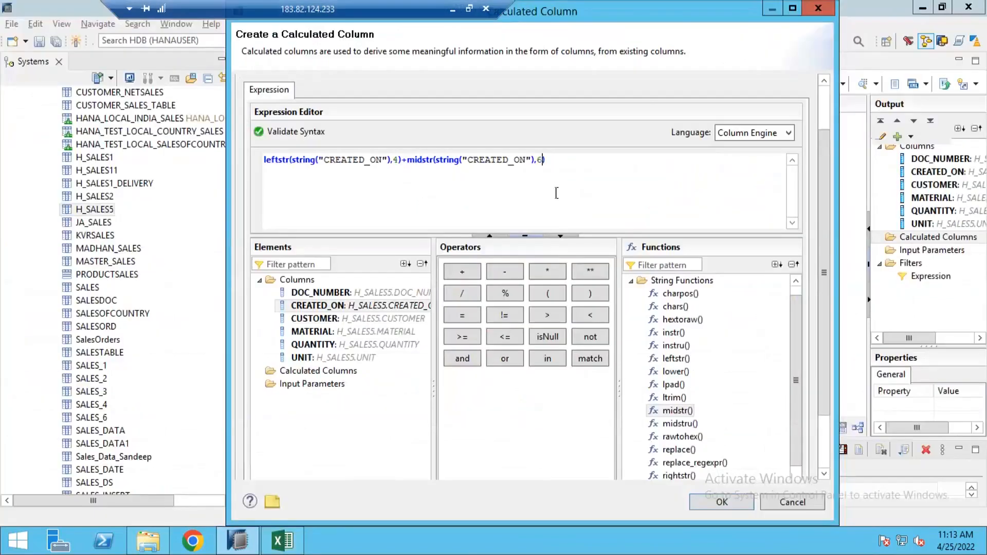
type(",2")
Validate the syntax of the combined expression and accept the CALMONTH calculated column.
left_click(577, 169)
left_click(289, 132)
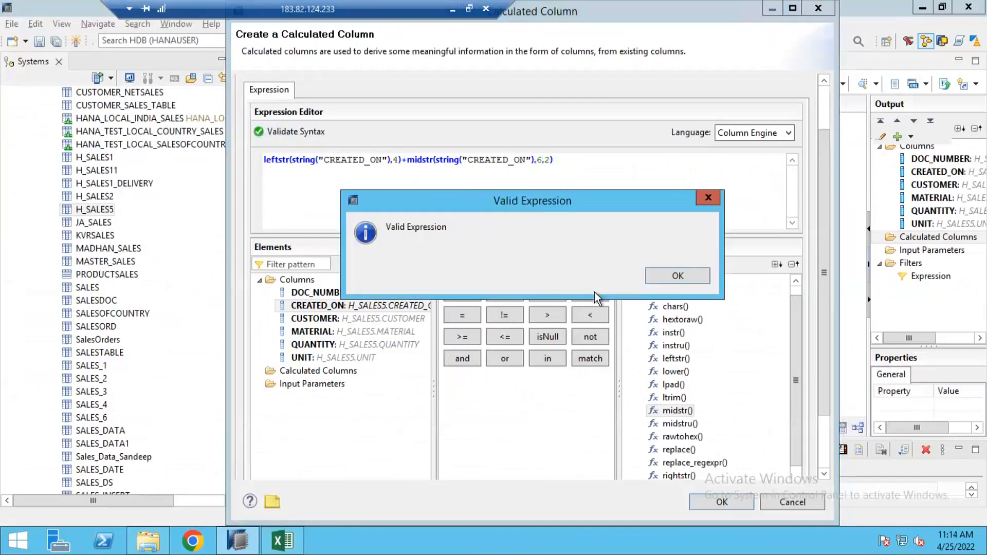
left_click(665, 276)
left_click(721, 502)
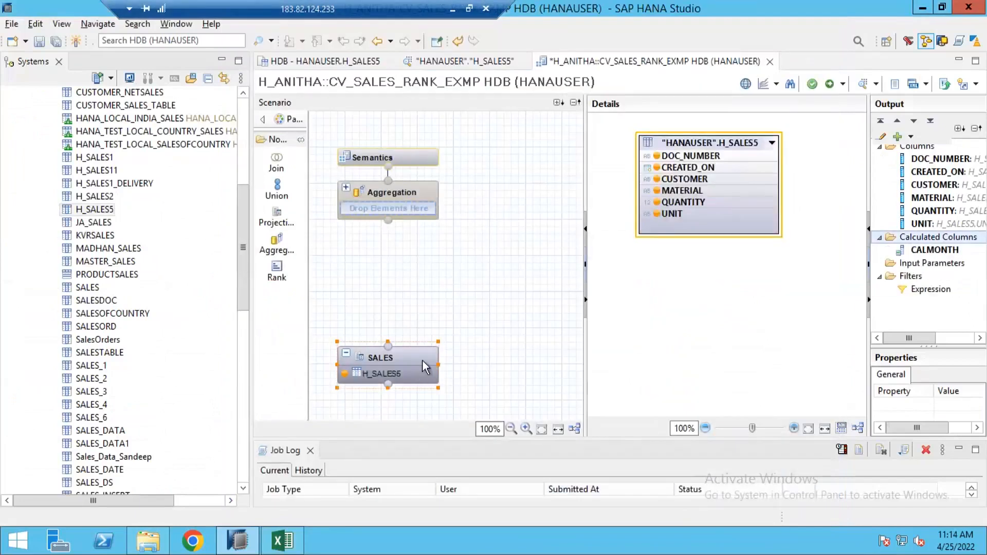
Connect the SALES projection to the Aggregation node and add all of its columns, including CALMONTH, to the output.
left_click(427, 363)
left_click_drag(454, 358, 393, 214)
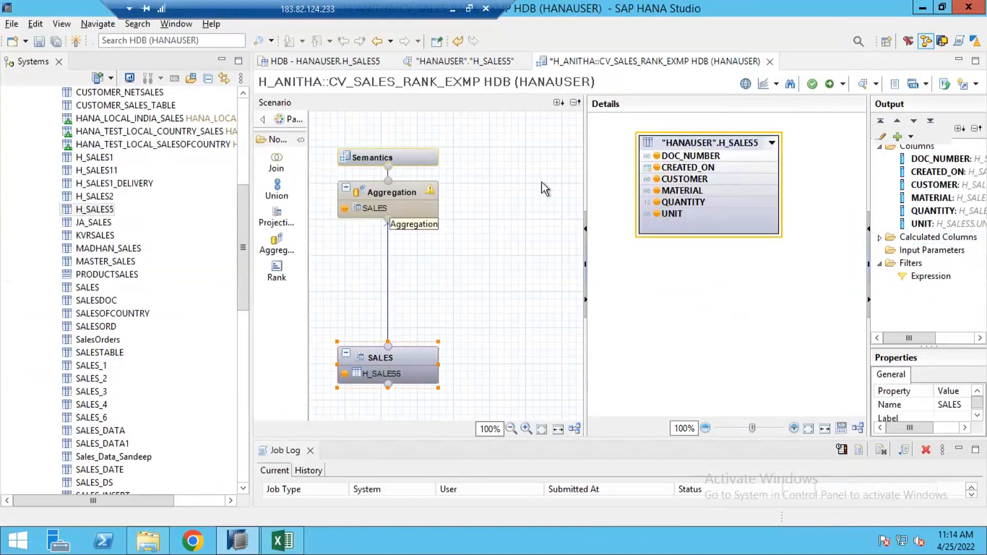
right_click(670, 146)
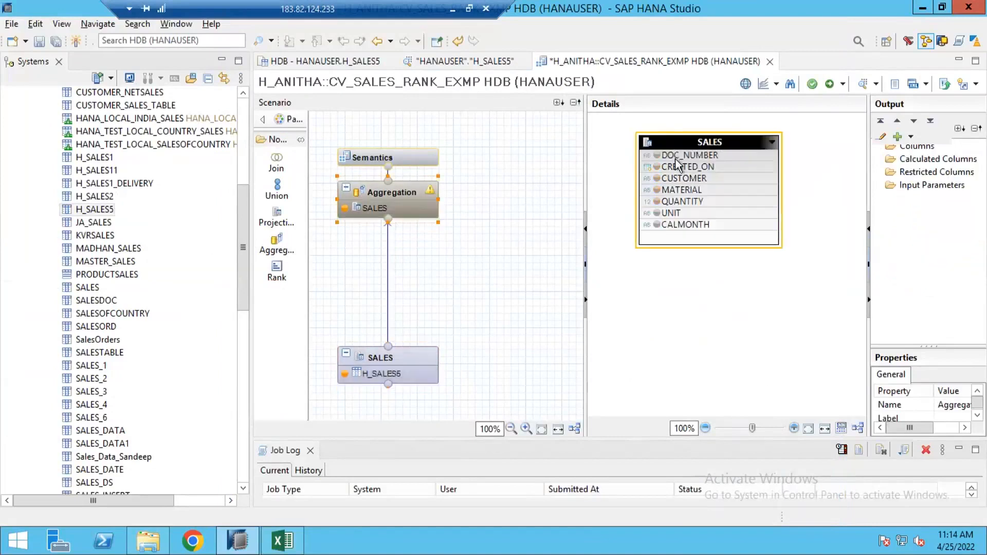
left_click(709, 188)
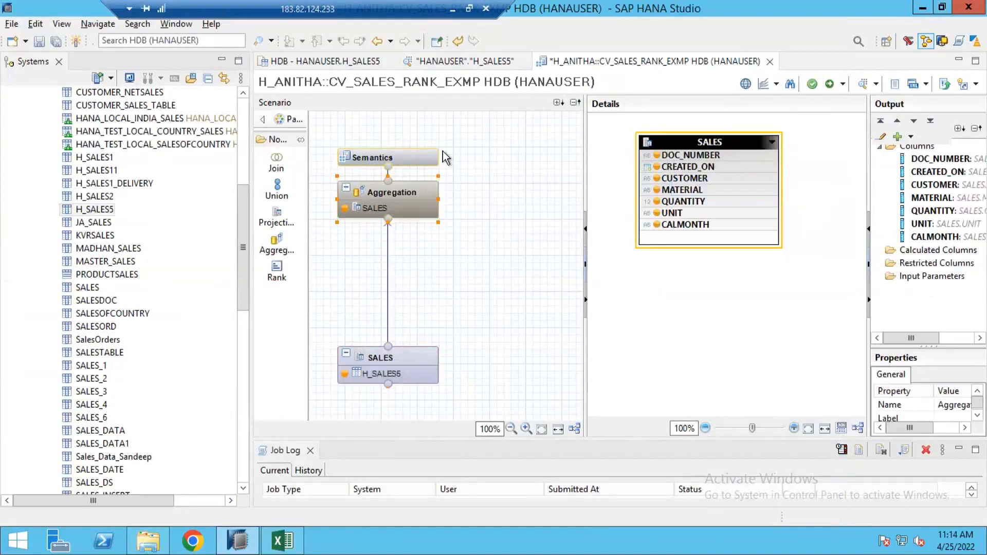
Show the view properties of the Semantics node and change the Apply Privileges setting.
left_click_drag(438, 154, 453, 153)
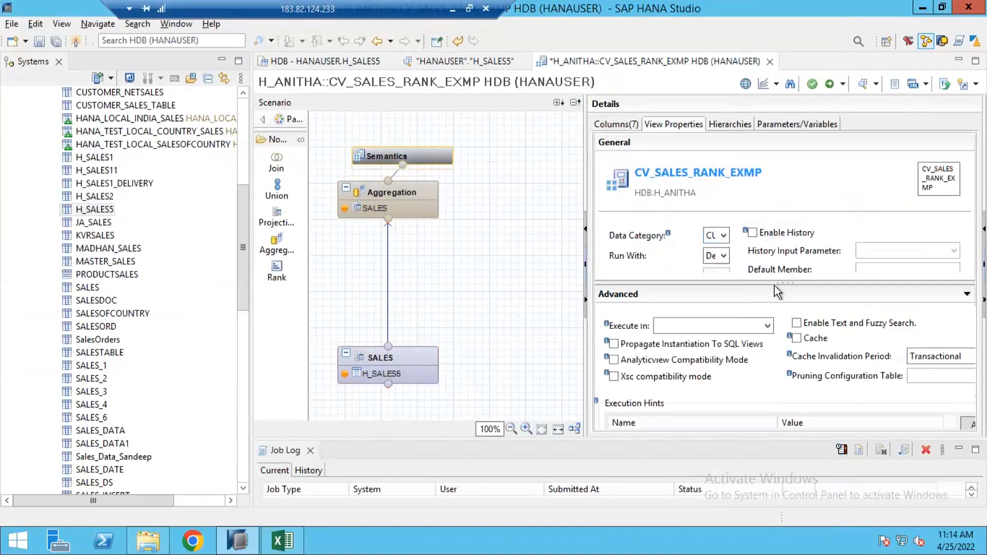
left_click_drag(769, 344, 769, 388)
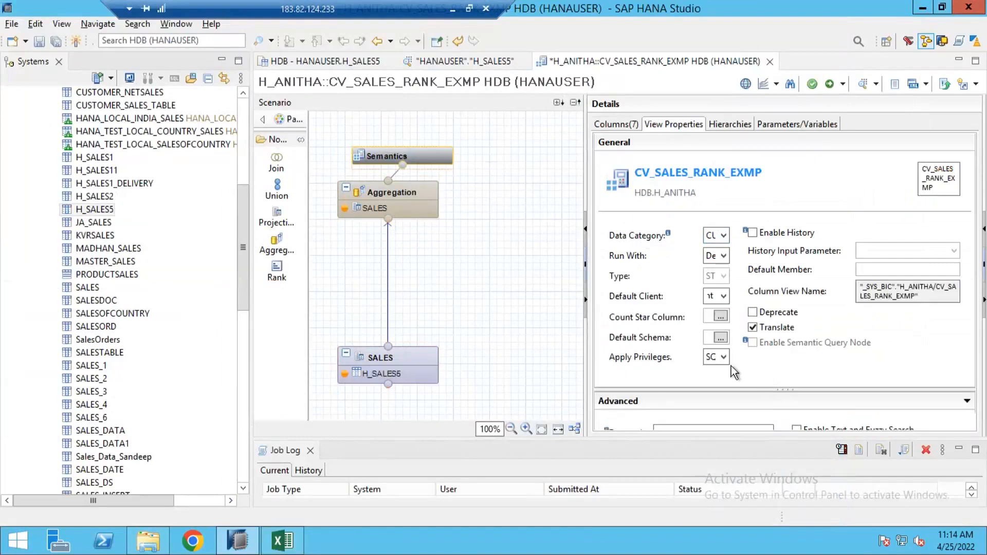
left_click(722, 358)
left_click(725, 372)
Save and activate the CV_SALES_RANK_EXMP calculation view, and preview its raw data.
left_click(628, 126)
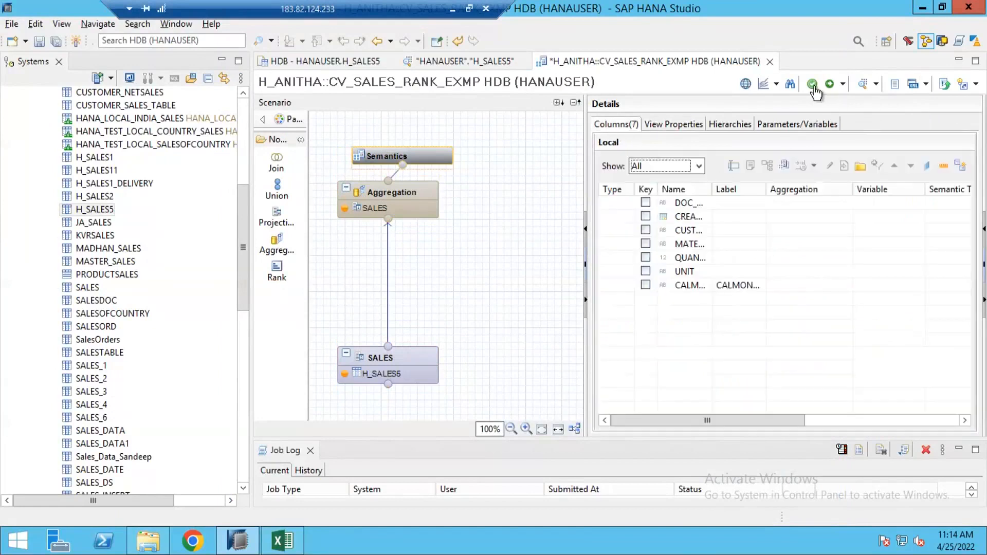
key("ctrl+s")
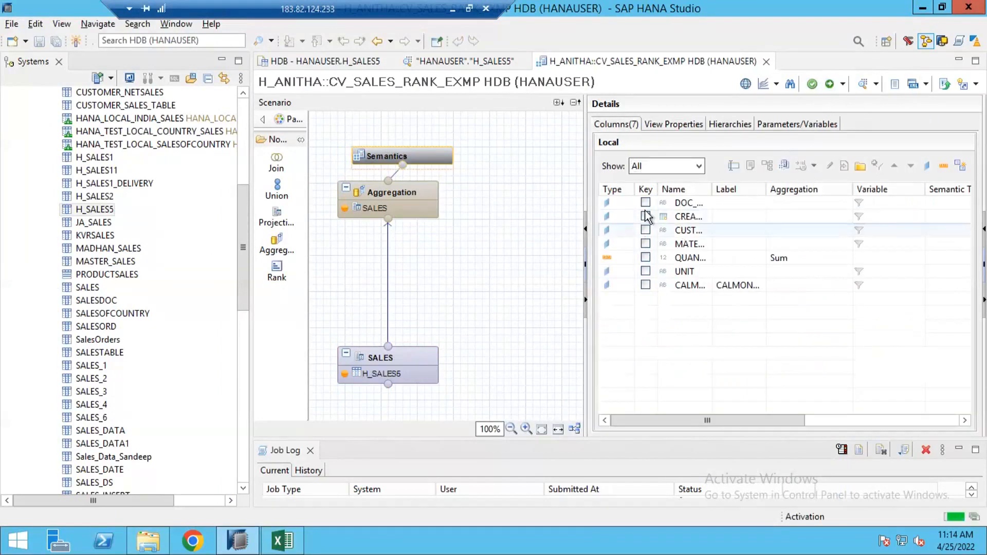
left_click(866, 86)
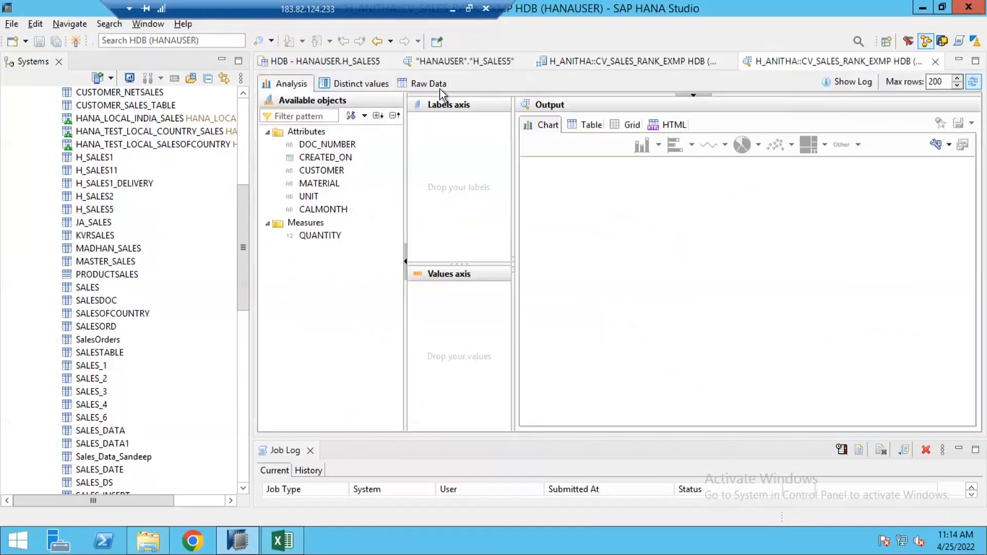
left_click(437, 84)
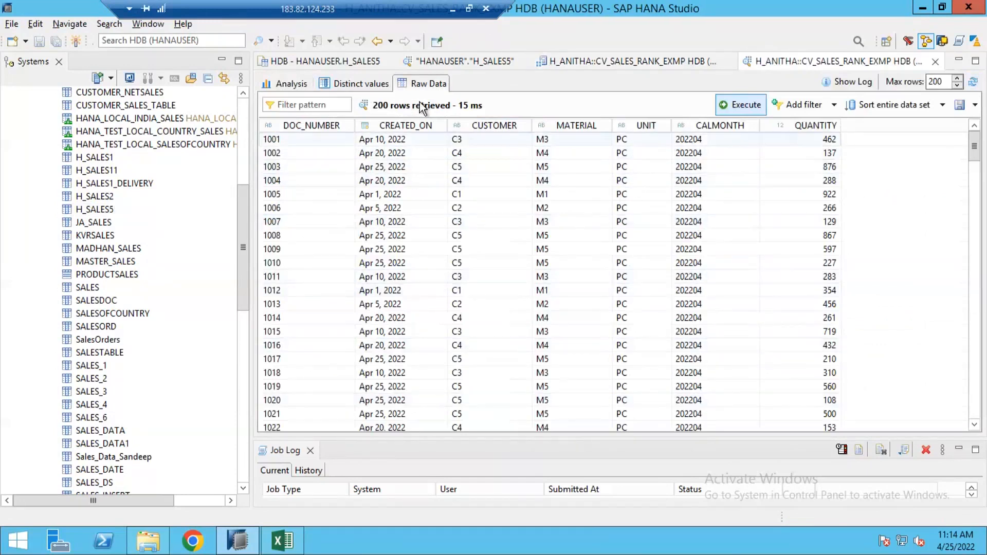
Compare the CALMONTH values with the CREATED_ON dates across the raw data rows.
left_click(624, 61)
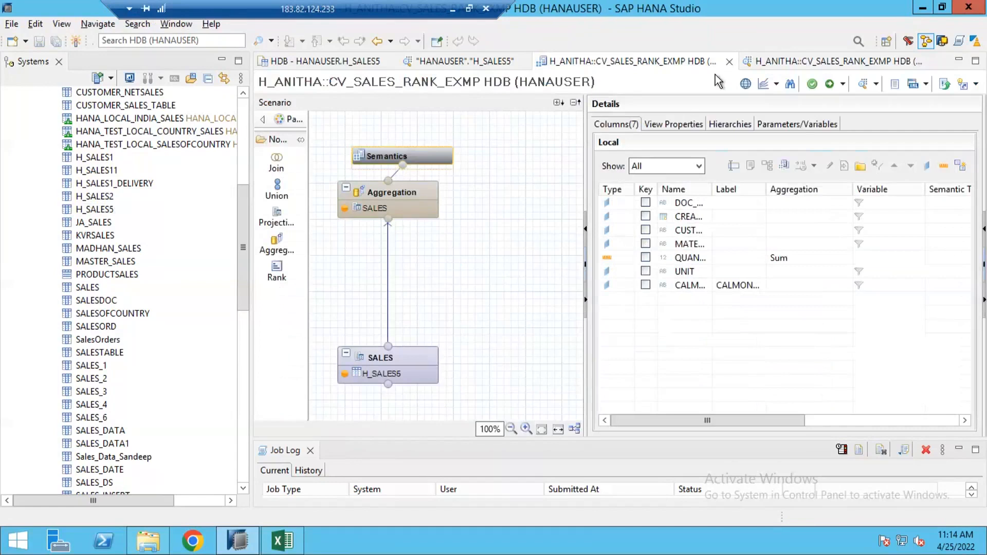
left_click(791, 62)
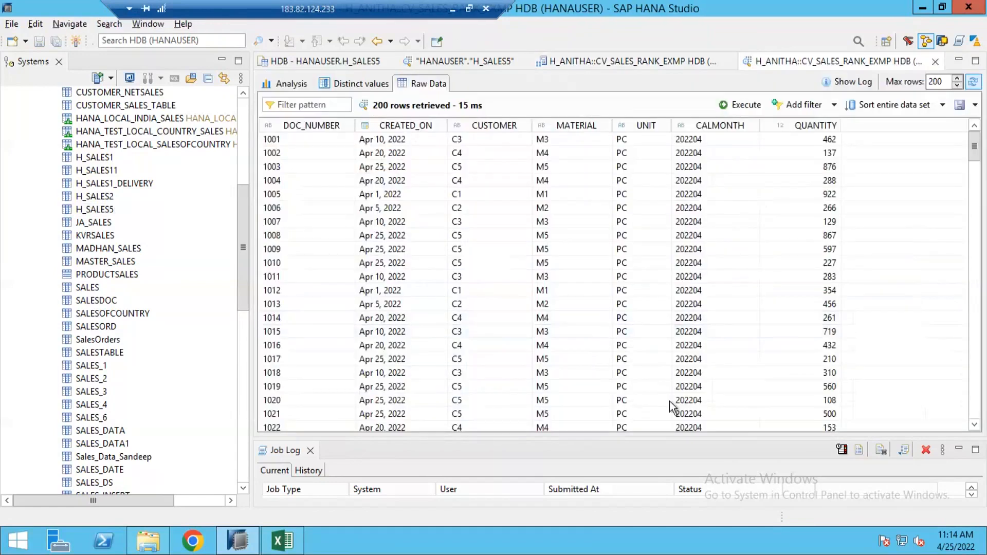
scroll(685, 356, "down", 20)
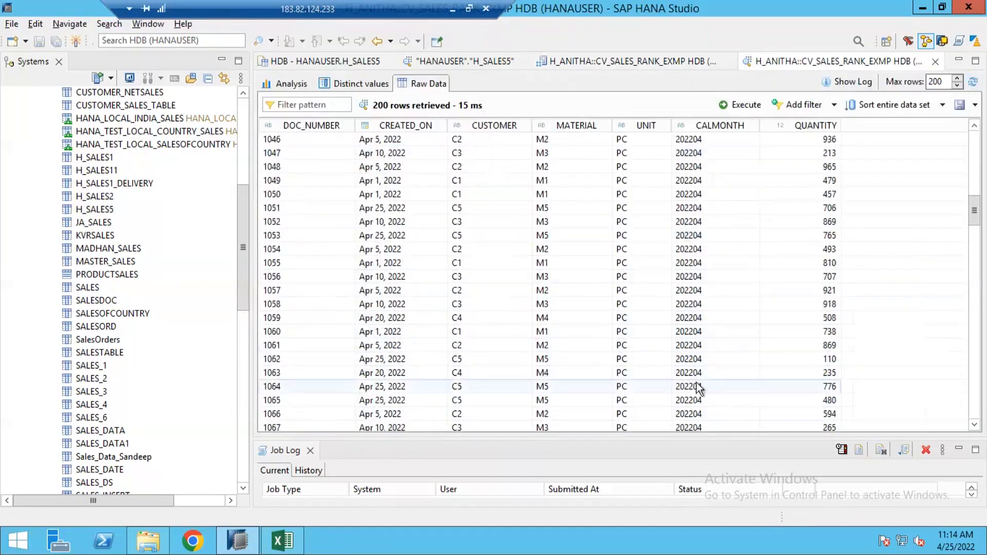
scroll(704, 391, "down", 10)
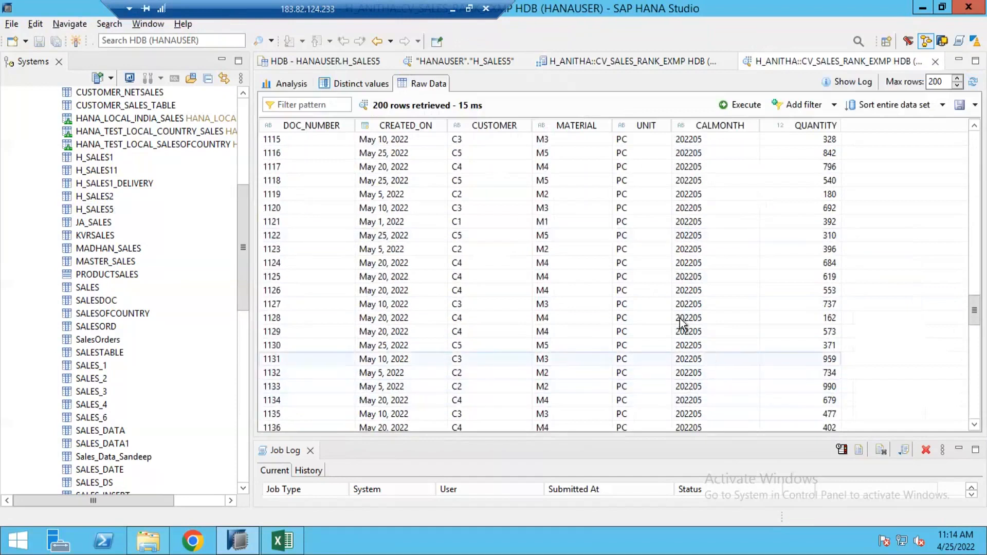
scroll(591, 273, "up", 7)
scroll(543, 248, "up", 20)
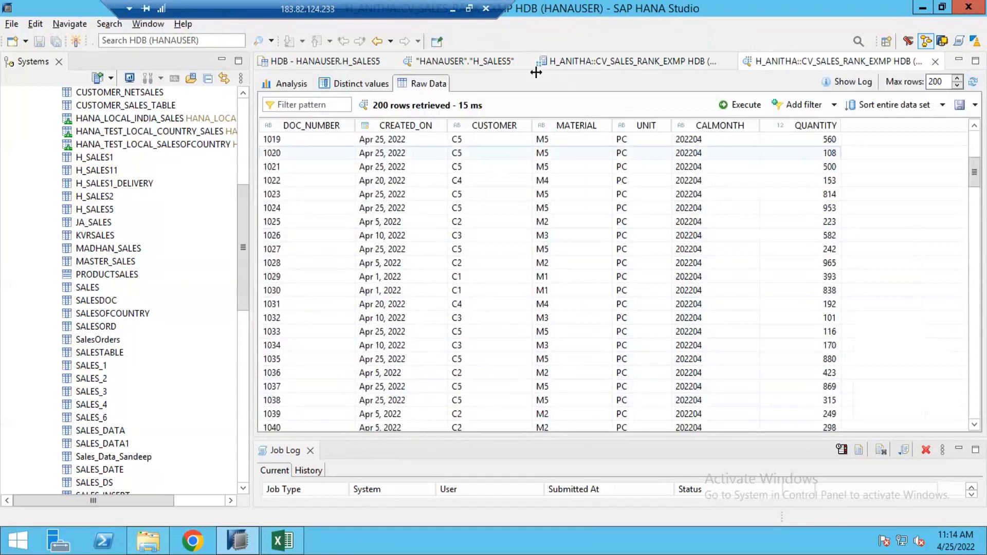
Apply an Equal filter with value 202204 to the CALMONTH column of the SALES projection and activate the calculation view.
left_click(594, 65)
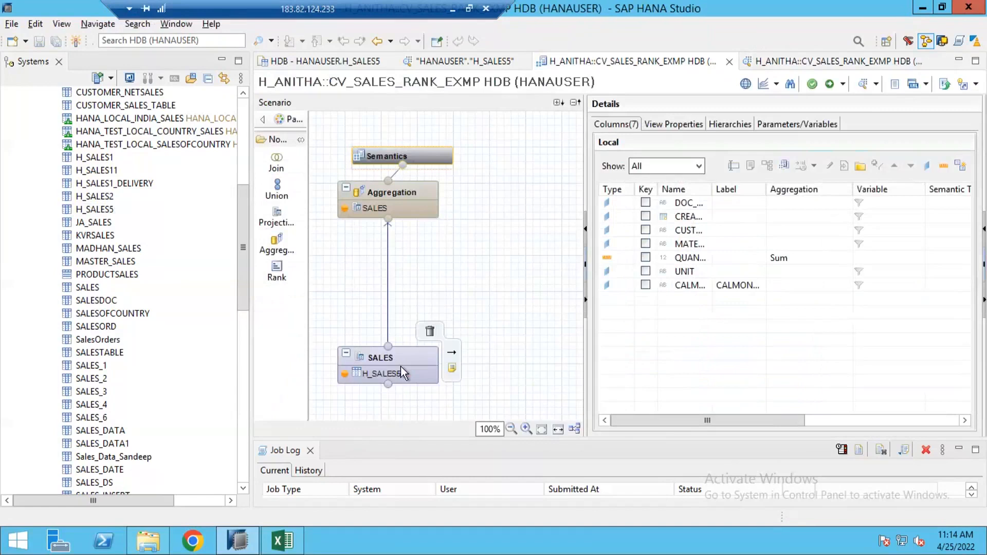
left_click(400, 366)
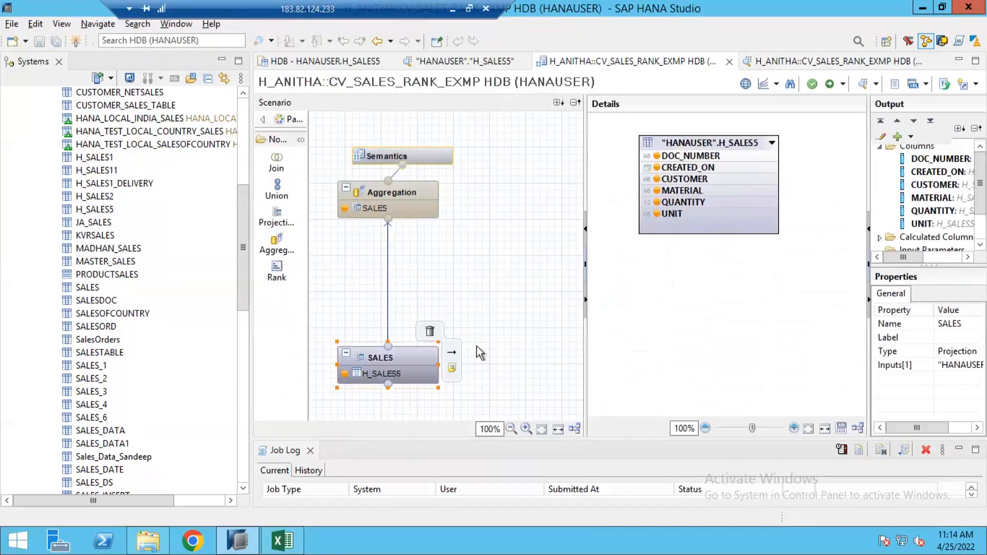
left_click(880, 146)
left_click(879, 159)
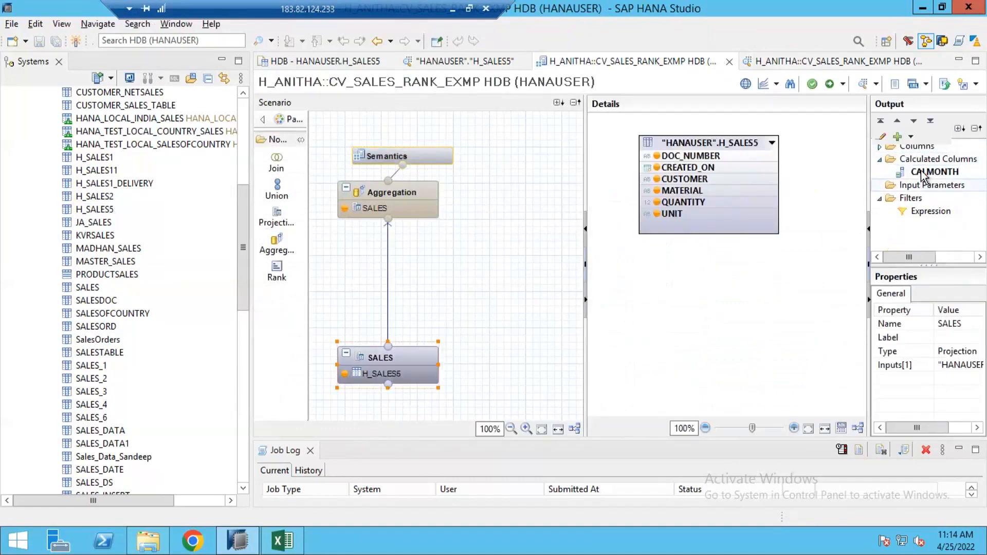
left_click(925, 172)
right_click(926, 172)
left_click(891, 228)
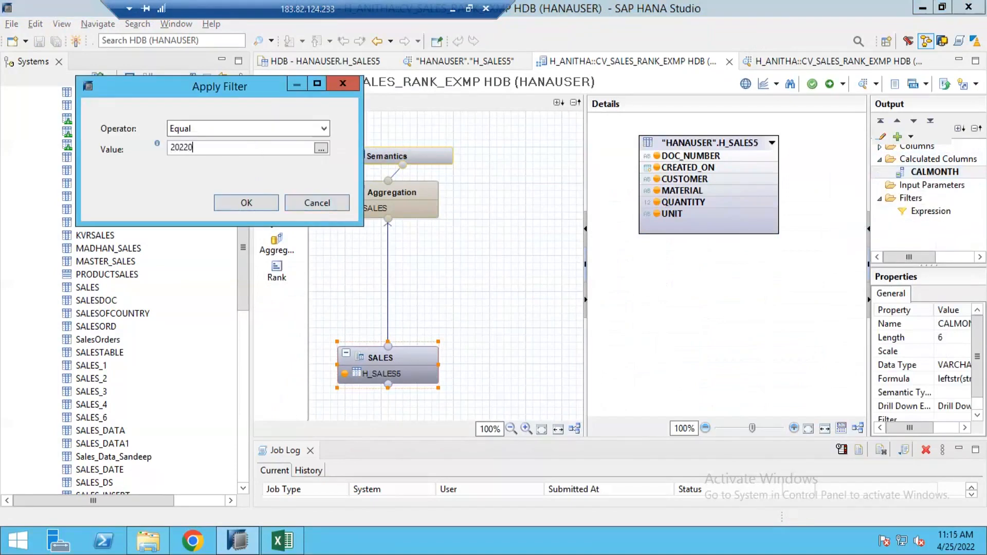
left_click(245, 203)
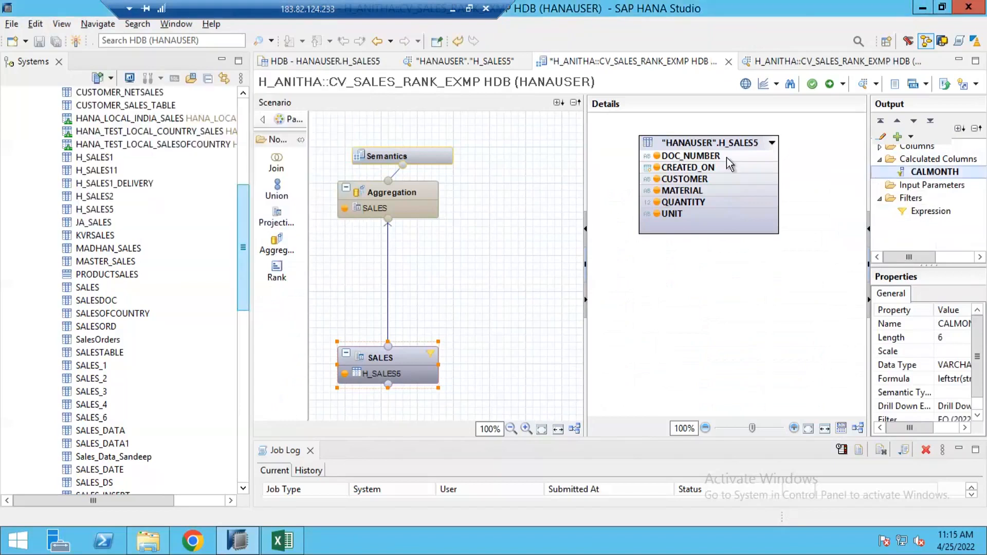
left_click(829, 84)
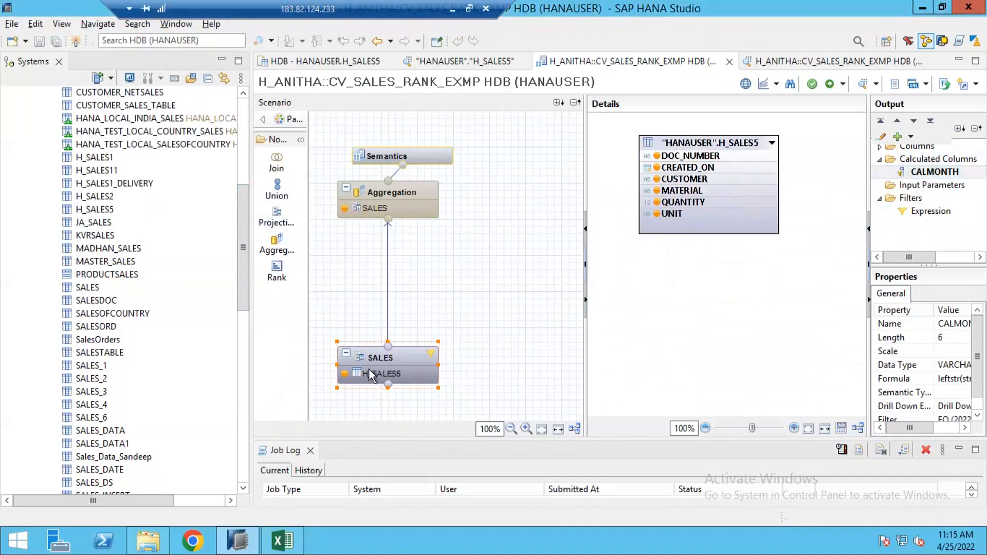
Refresh the raw data preview, review the rows filtered by CALMONTH down to the last one, and close the preview.
left_click(771, 62)
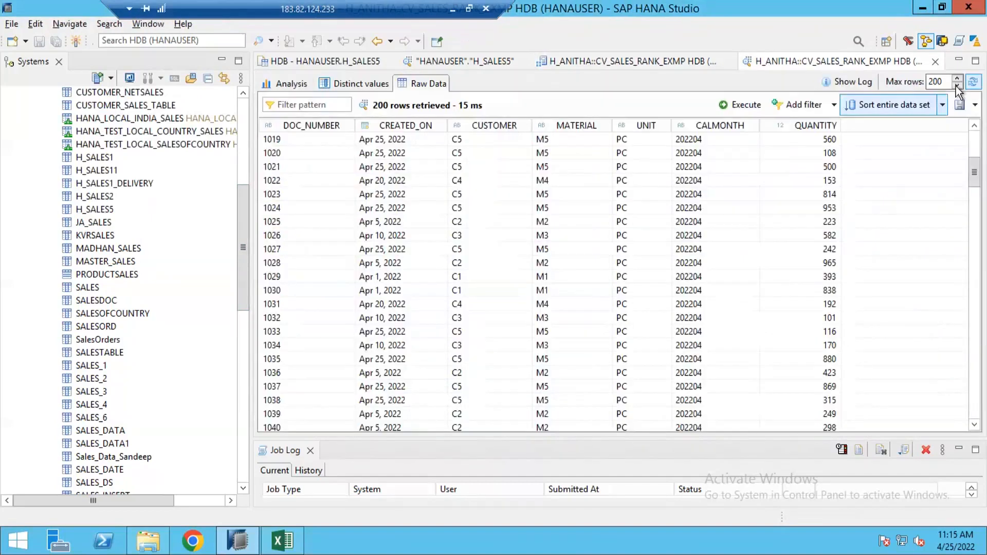
left_click(972, 83)
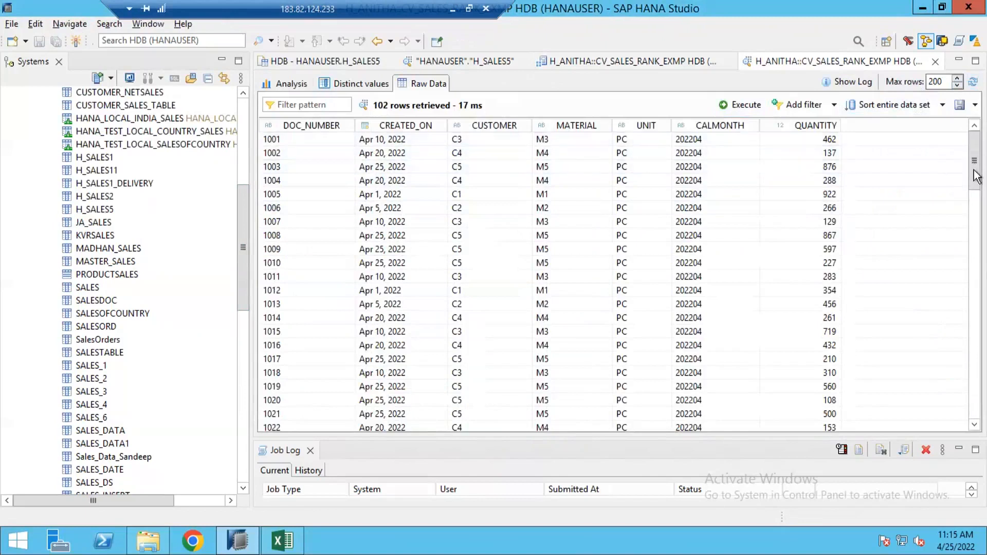
scroll(977, 337, "down", 4)
scroll(977, 337, "down", 20)
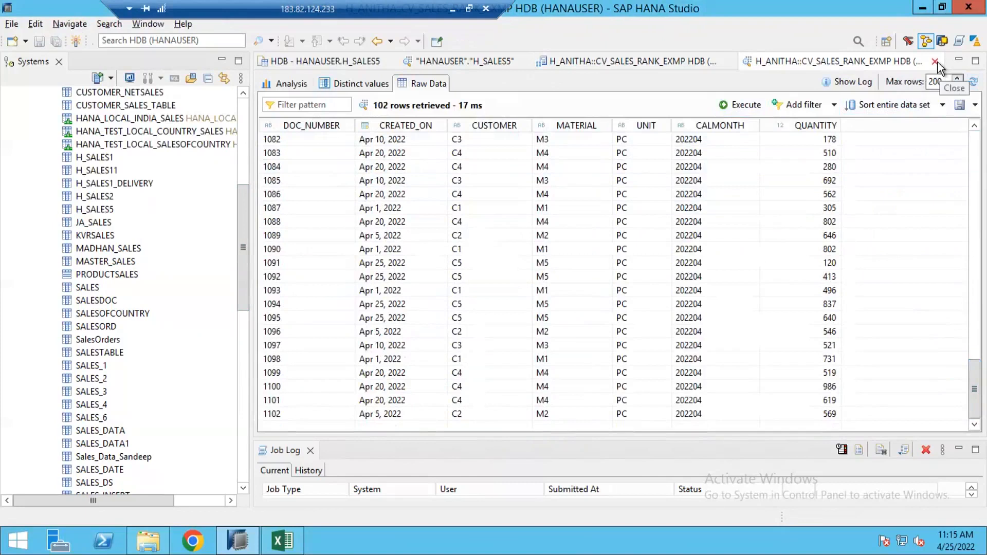
key("ctrl+w")
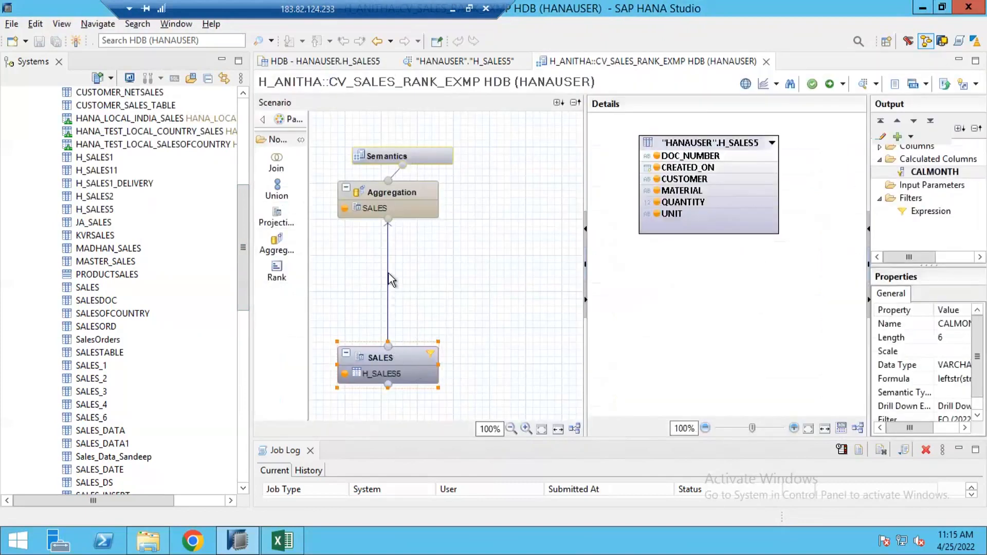
Open the data preview of the calculation view and analyse CALMONTH as a label in table form.
left_click(405, 354)
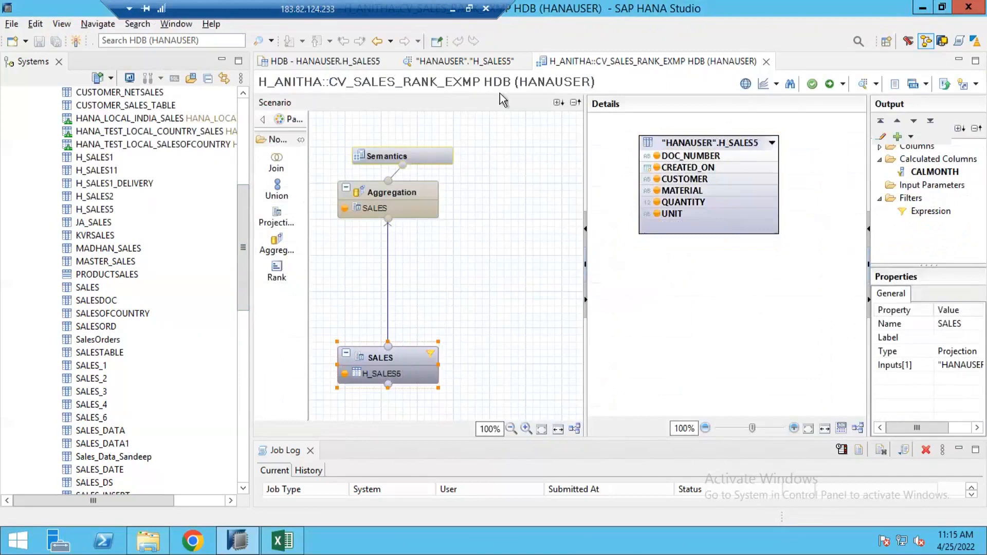
left_click(864, 84)
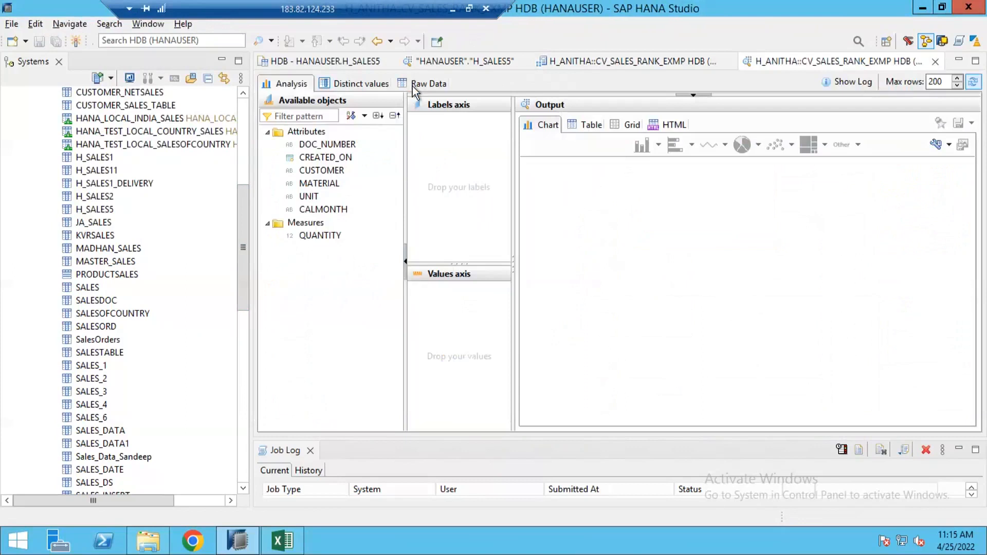
left_click(412, 86)
left_click(287, 85)
left_click_drag(324, 209, 478, 170)
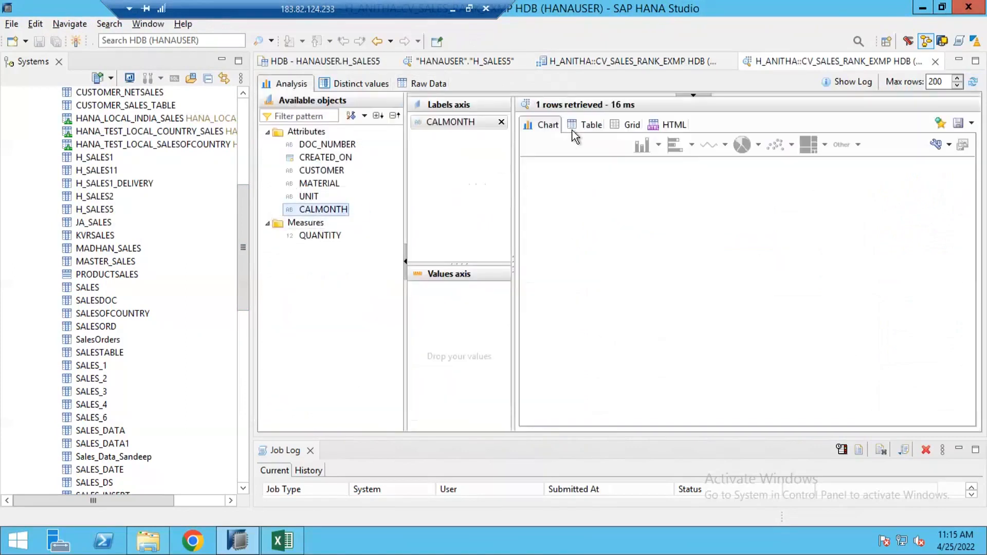
left_click(591, 126)
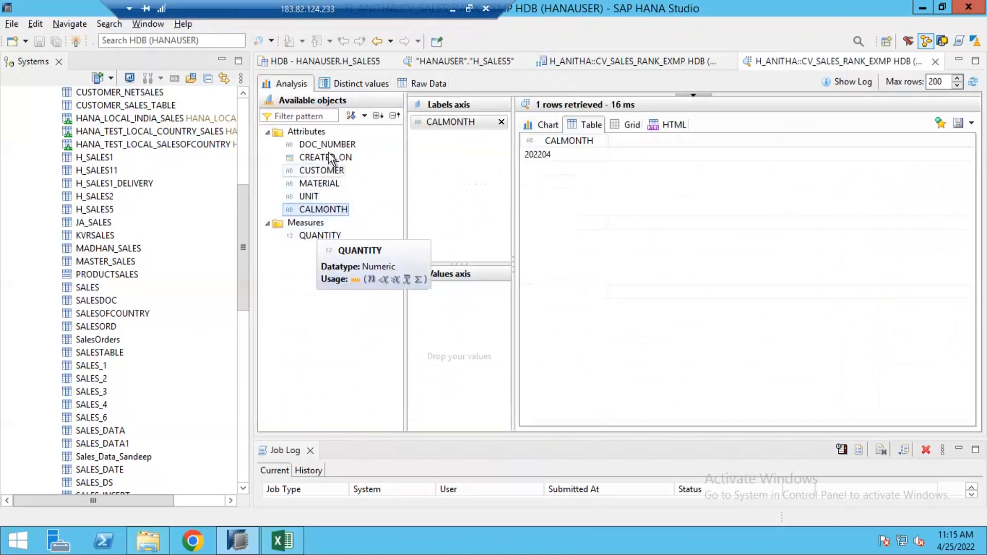
Add CUSTOMER as a label and QUANTITY as a value to the analysis, sort by quantity descending, and compare the C2 and C3 rows.
left_click_drag(323, 175, 447, 245)
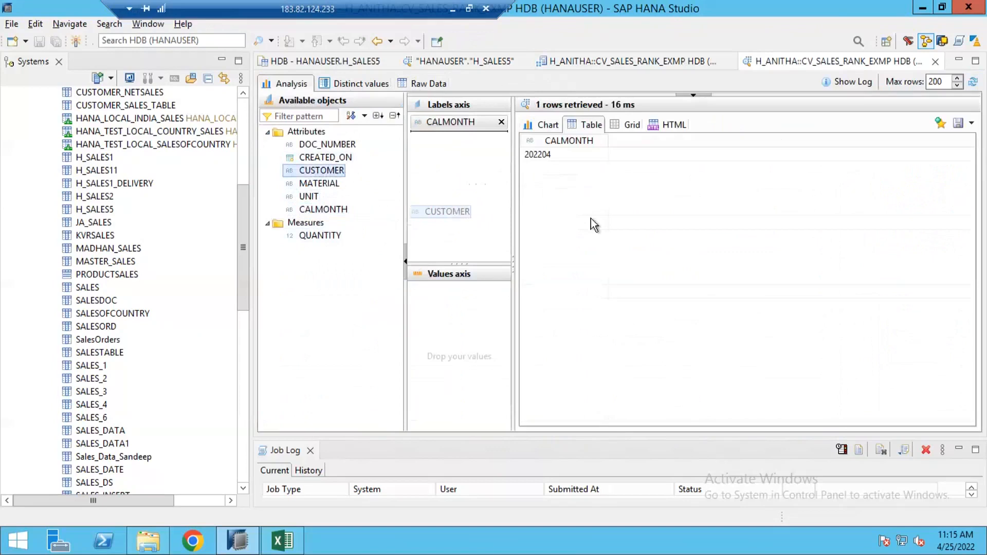
left_click_drag(318, 236, 434, 308)
left_click(765, 138)
left_click(775, 138)
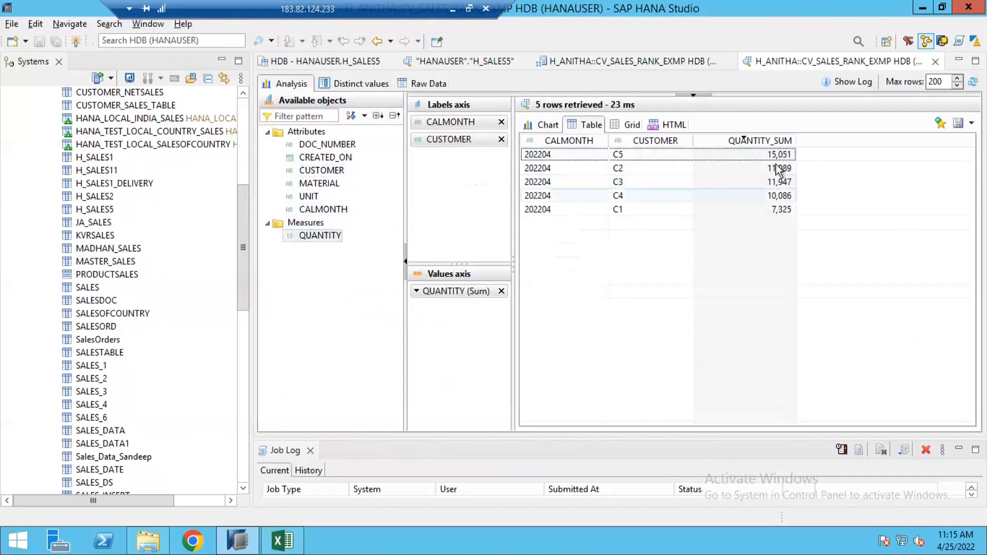
left_click(768, 170)
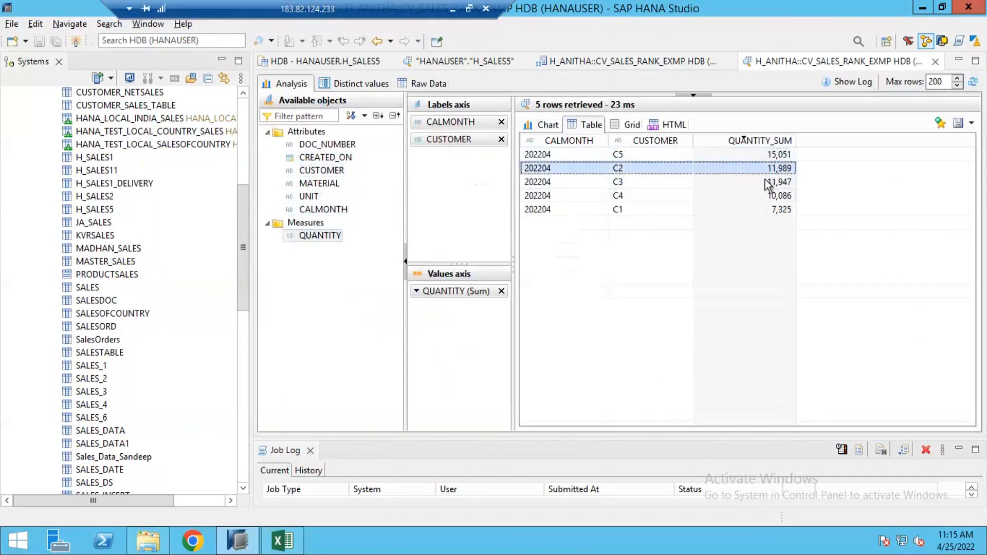
left_click(765, 181)
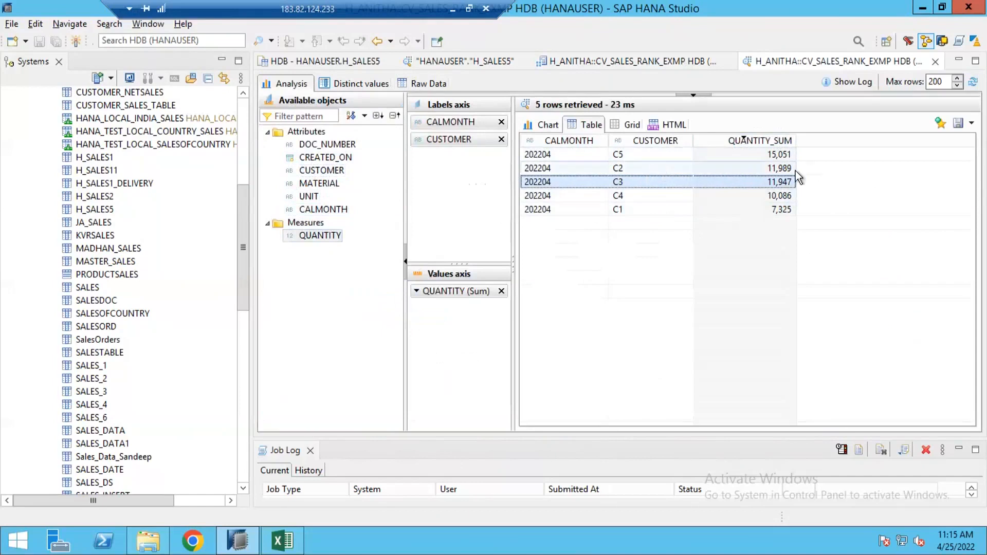
Add a second aggregation node beside the existing flow in the calculation view and connect the SALES projection to it.
left_click(627, 61)
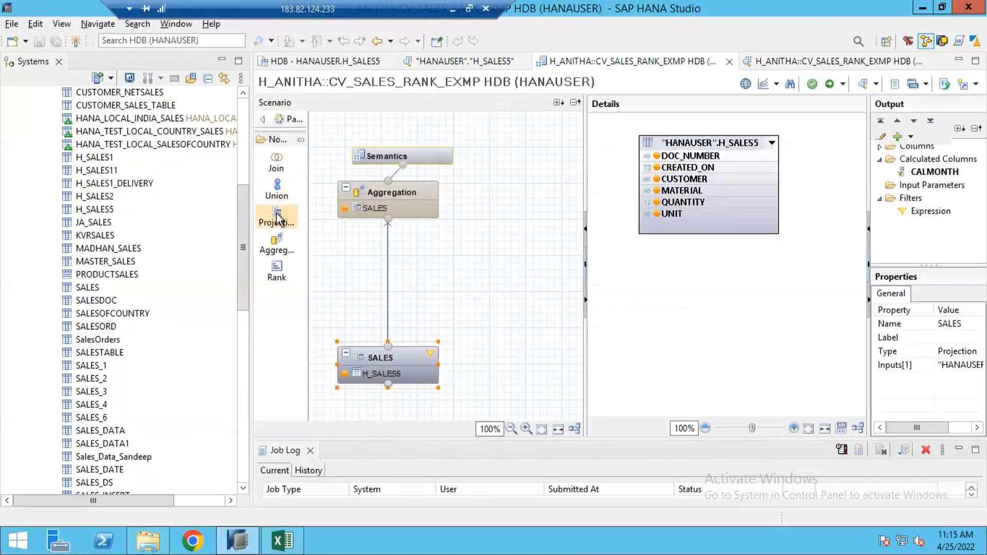
left_click(489, 302)
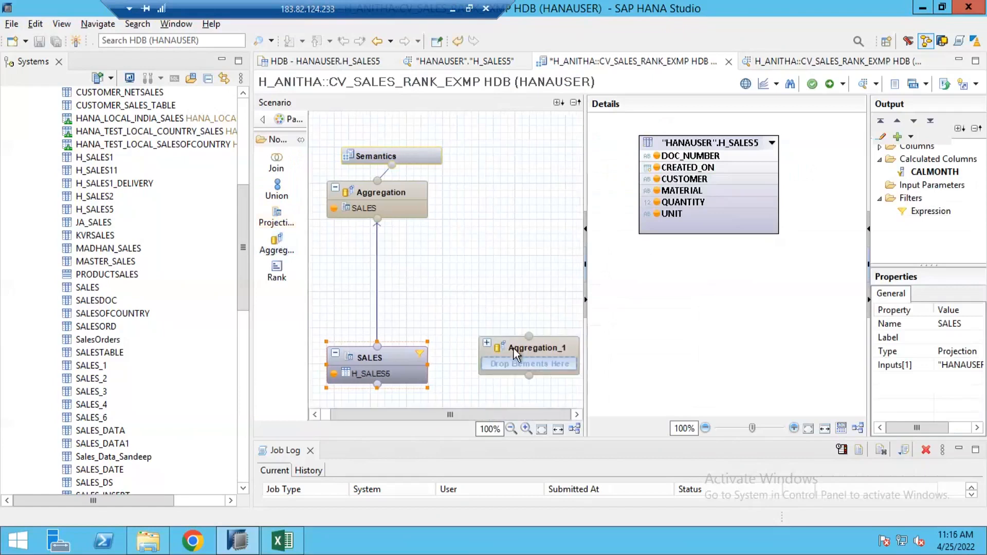
left_click_drag(514, 349, 486, 311)
left_click(409, 360)
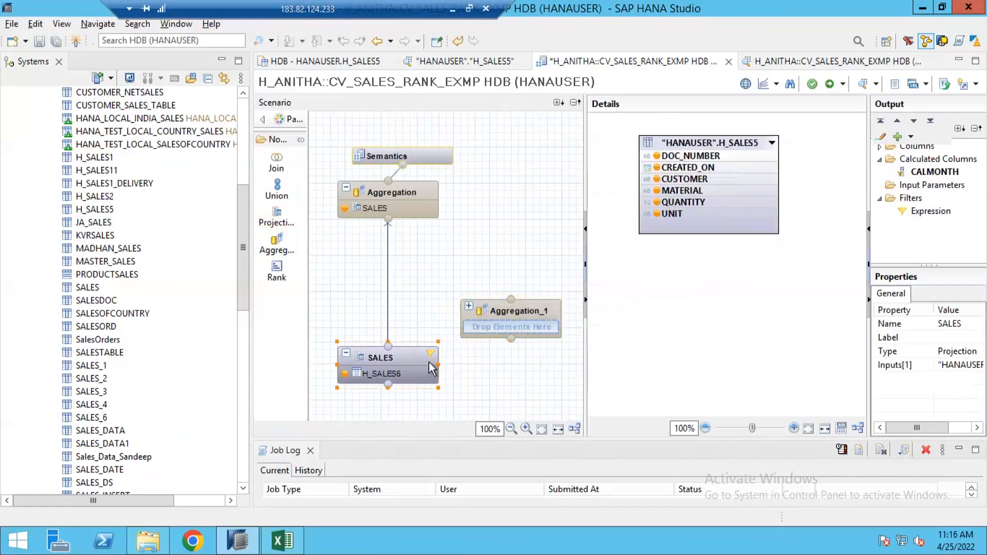
left_click_drag(452, 354, 511, 313)
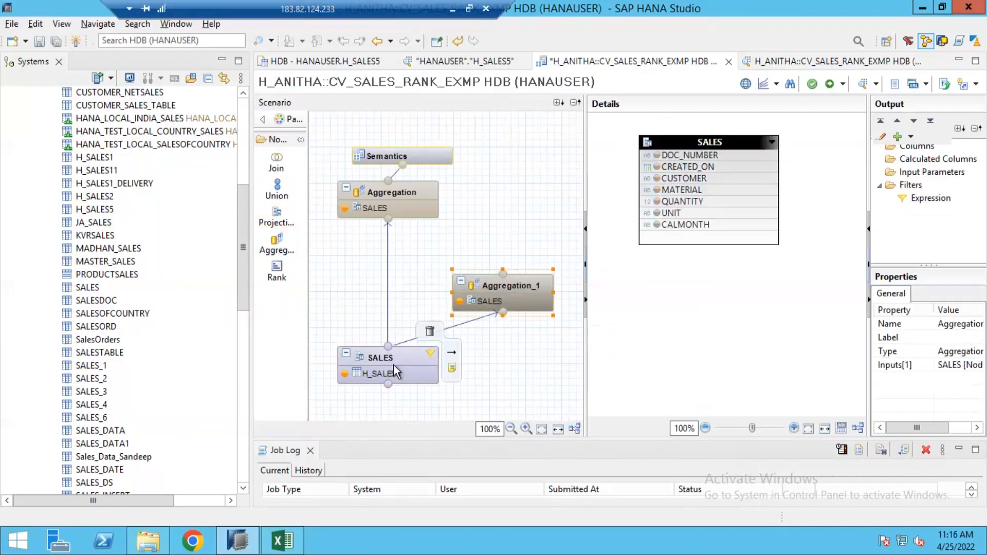
Add CUSTOMER and QUANTITY to the output of the Aggregation_1 node, keeping the node's name.
left_click(508, 289)
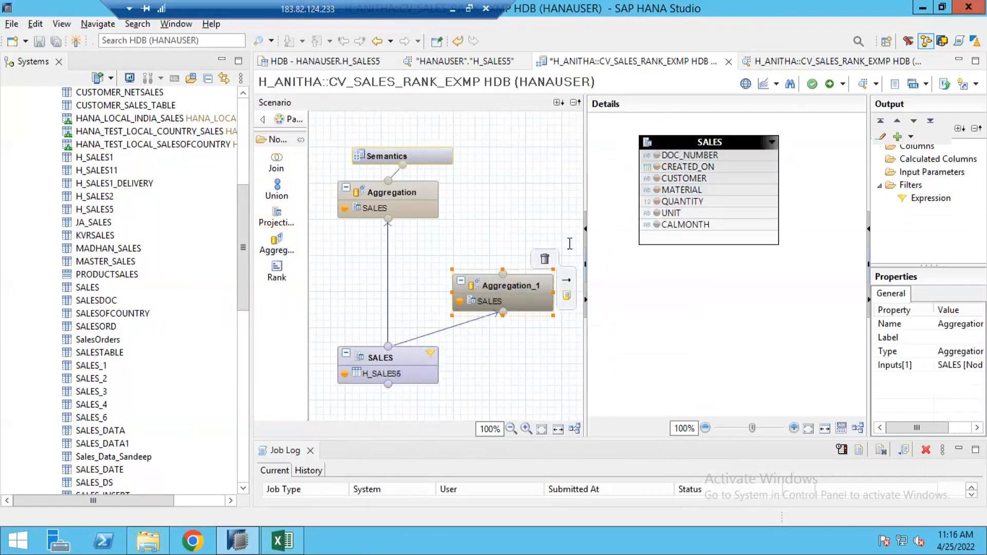
left_click(657, 179)
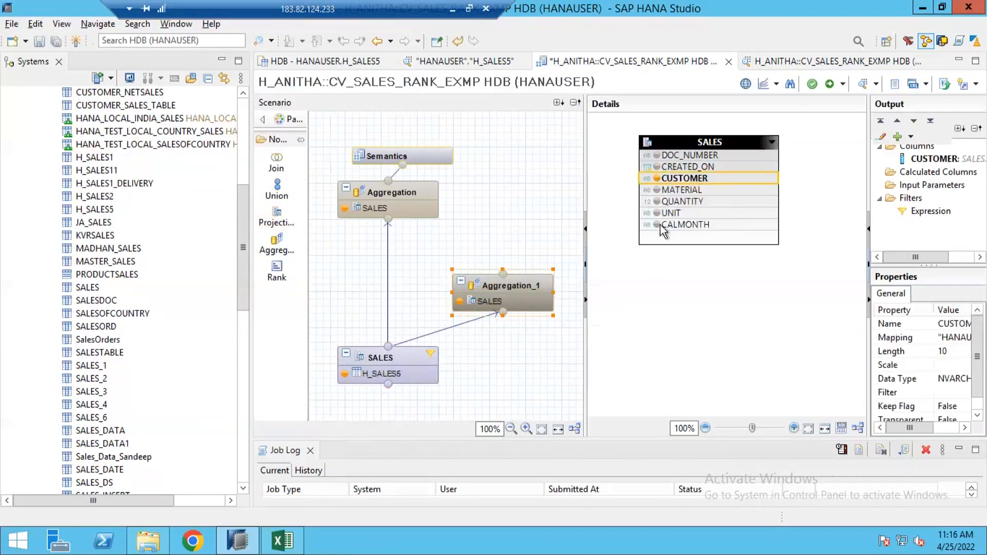
left_click(657, 201)
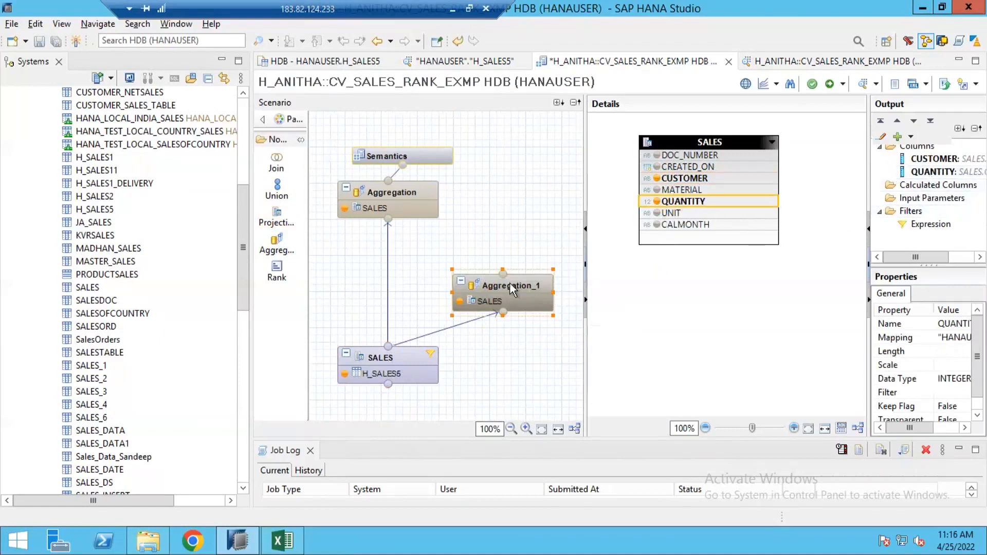
left_click(540, 302)
left_click(530, 282)
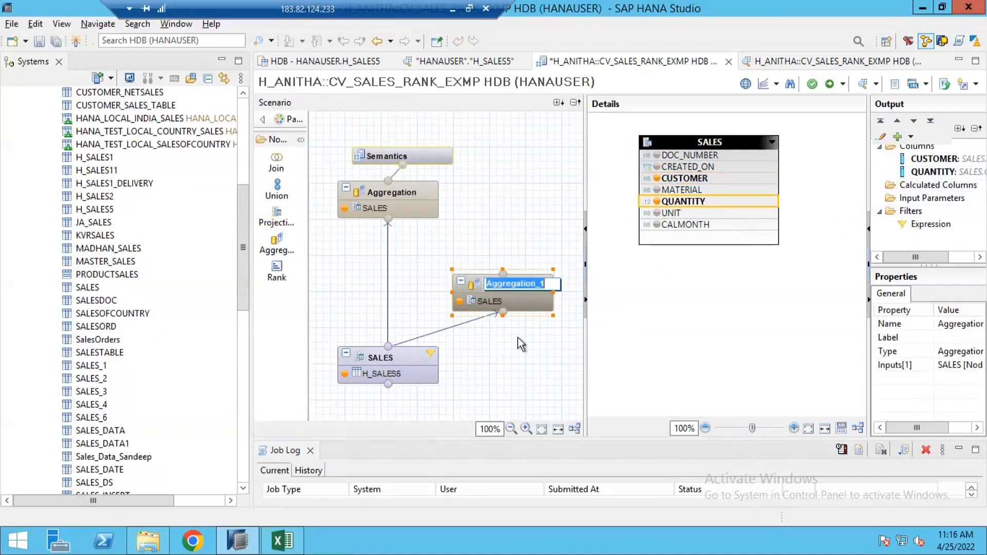
key("Return")
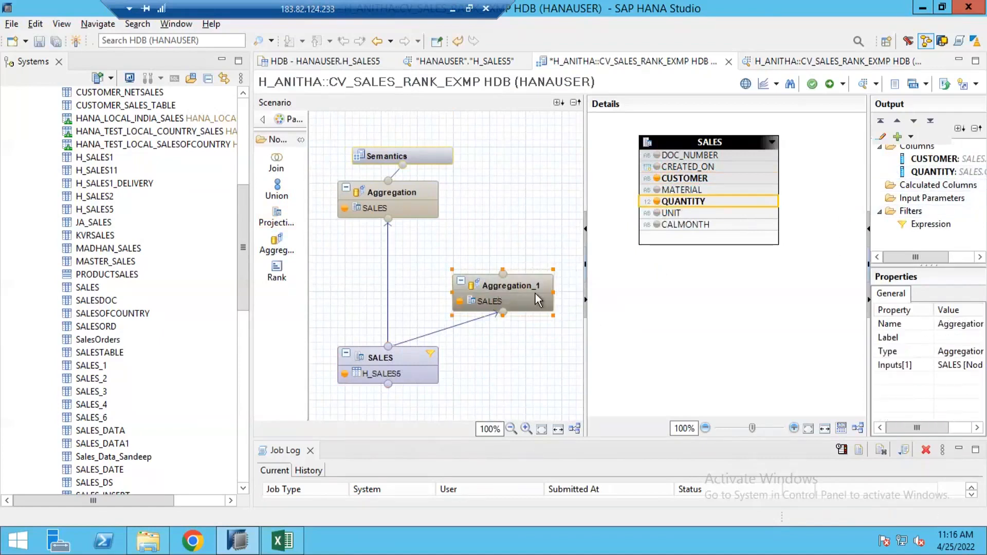
Check the quantities per customer in the data preview, and convert QUANTITY in Aggregation_1 to an aggregated column.
left_click(767, 62)
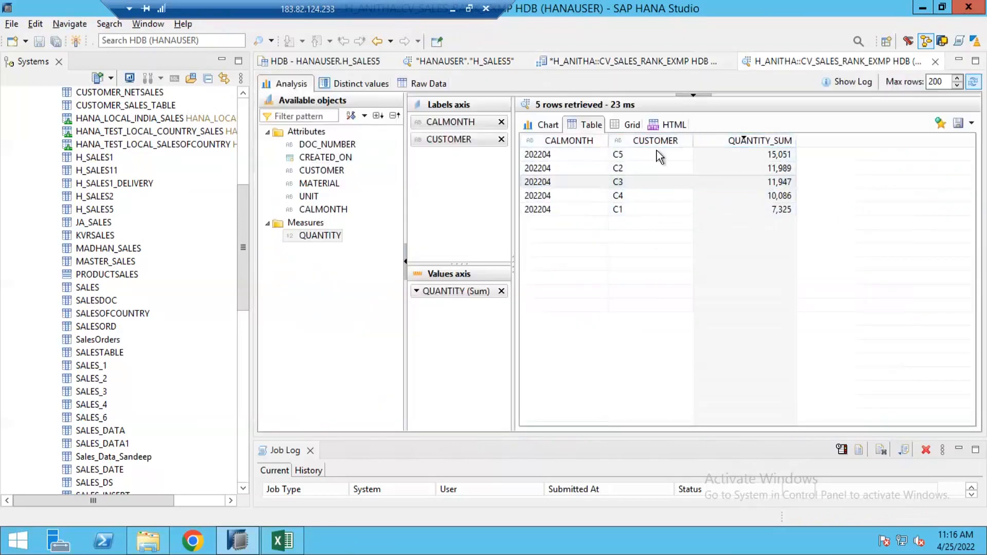
left_click(615, 66)
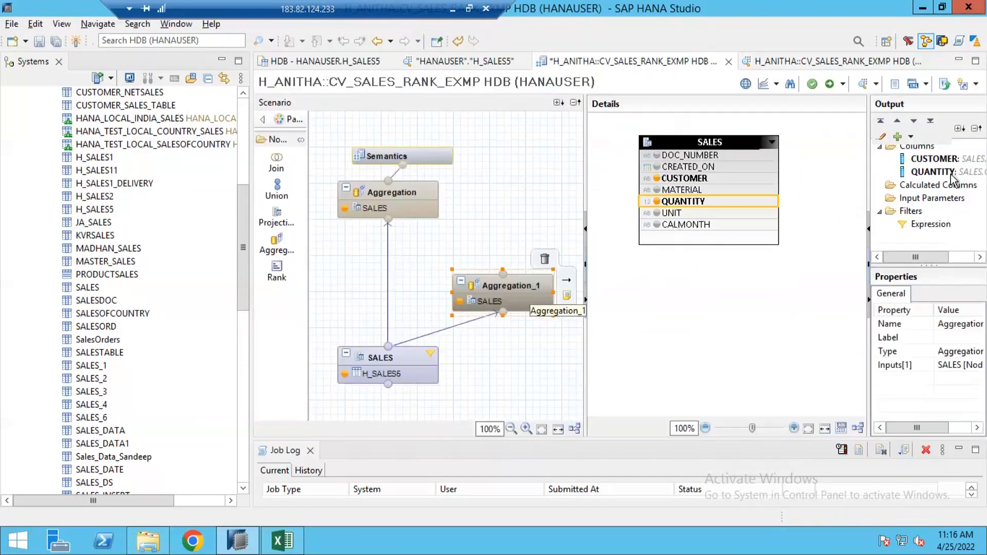
left_click(924, 172)
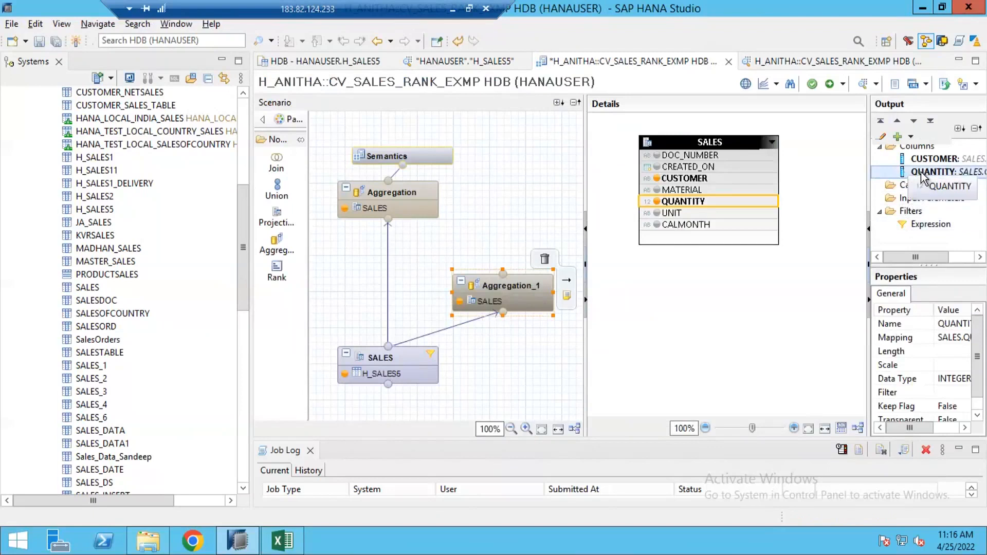
right_click(924, 177)
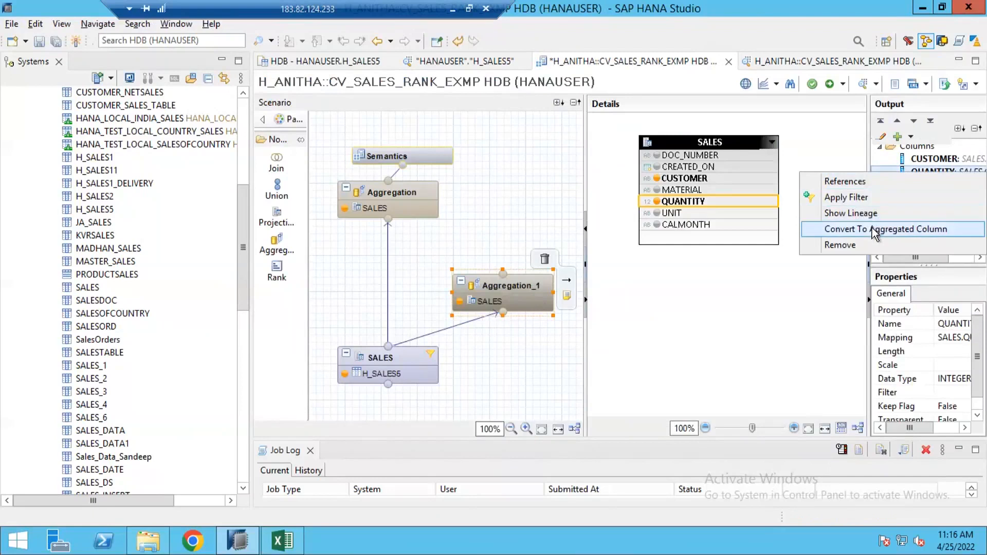
left_click(872, 229)
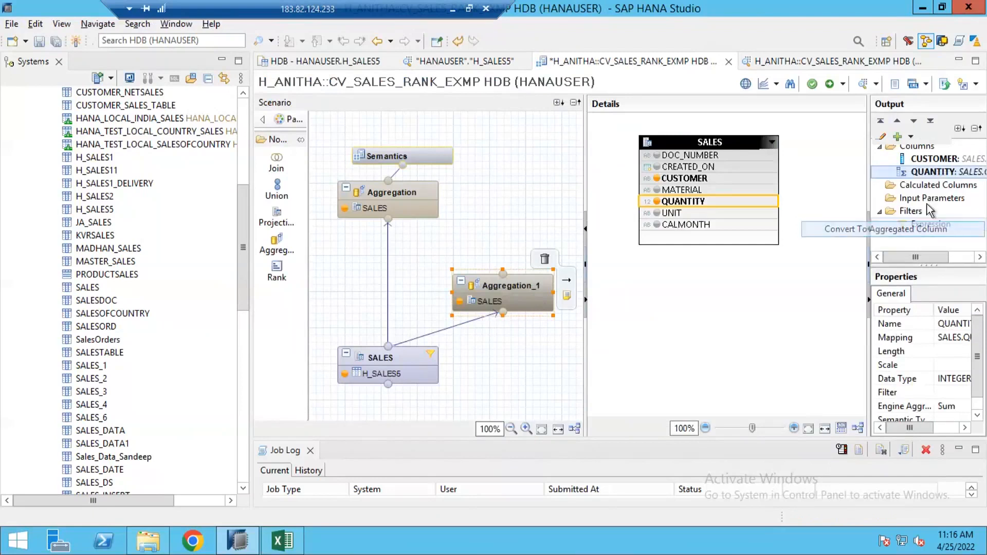
left_click(926, 160)
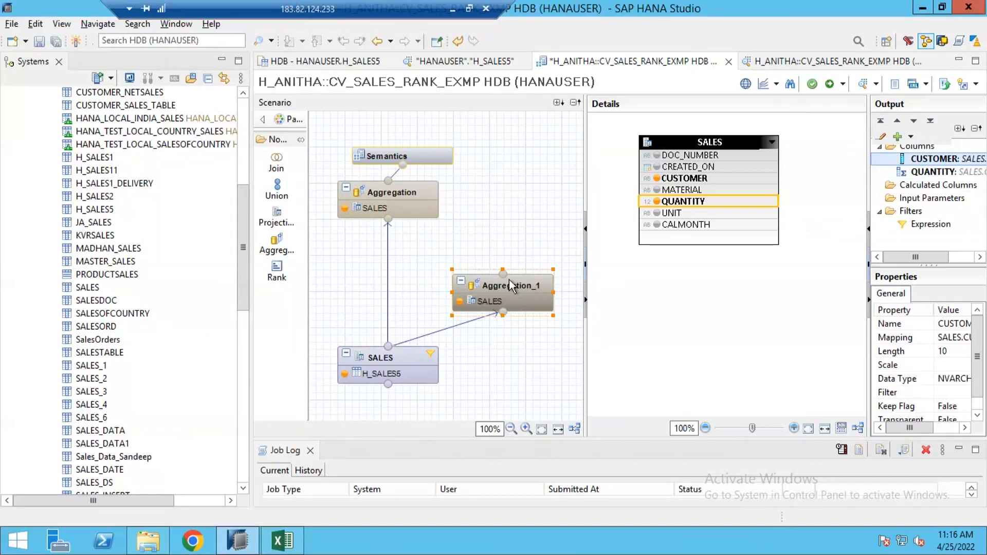
Add a rank node to the scenario, widen the scenario area, and align the node directly above Aggregation_1.
left_click_drag(506, 286, 500, 301)
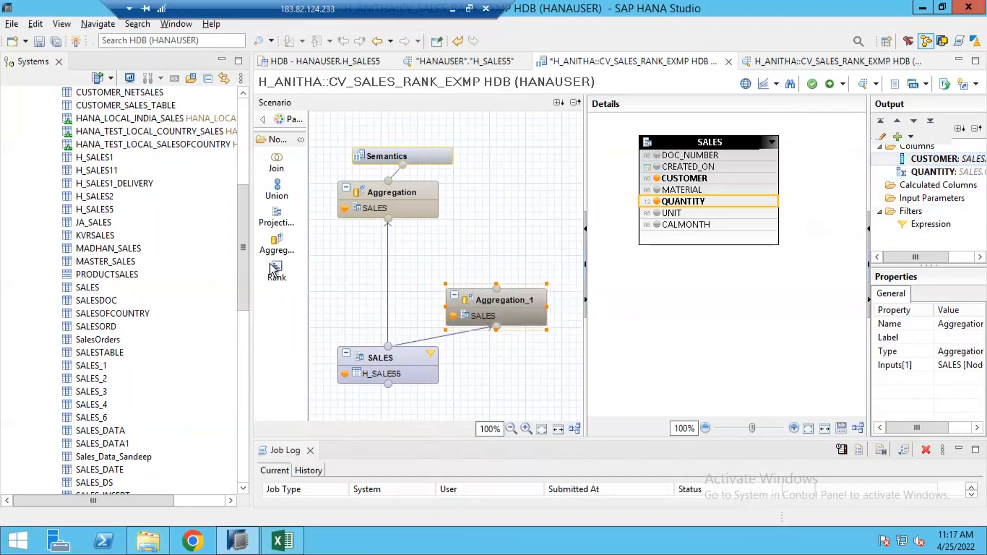
left_click_drag(483, 236, 536, 234)
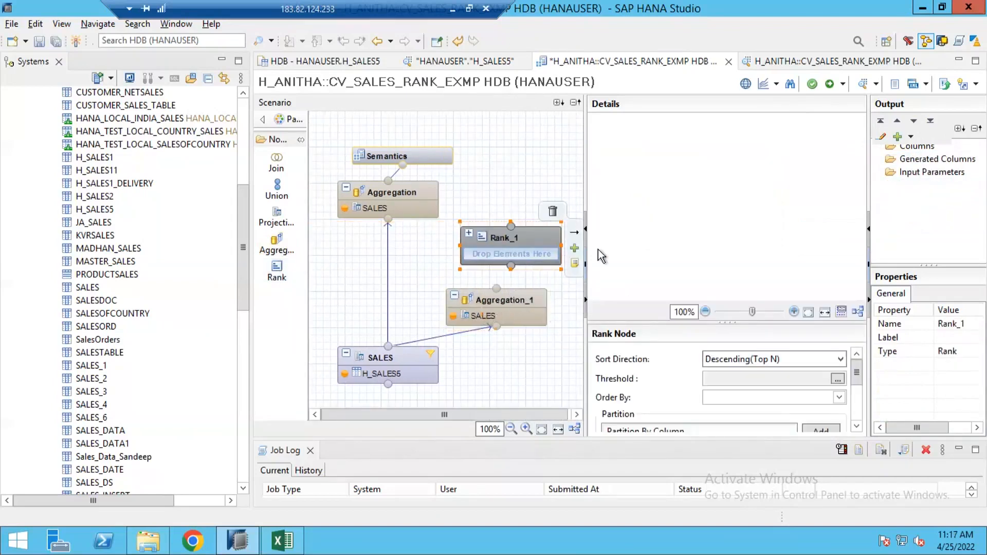
left_click_drag(586, 199, 623, 199)
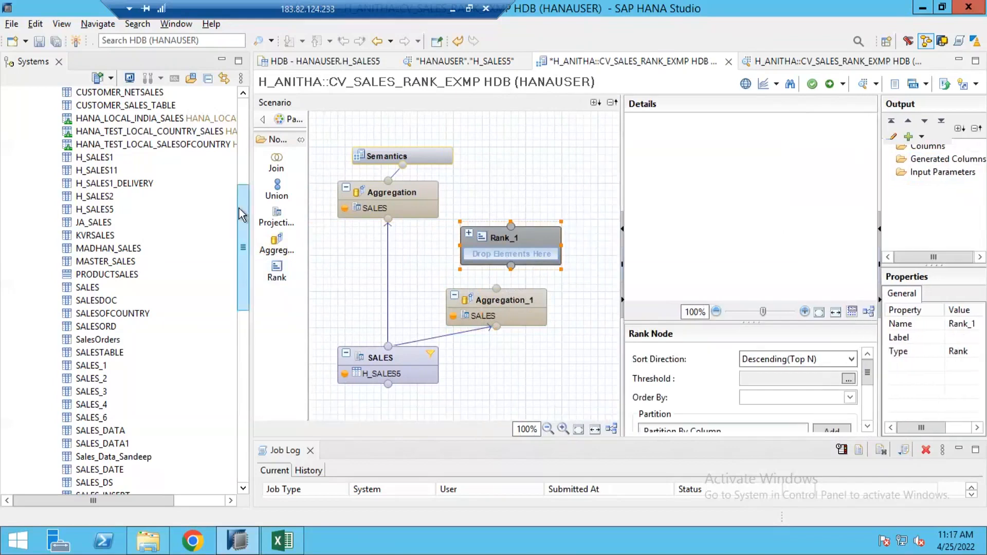
left_click_drag(250, 212, 175, 211)
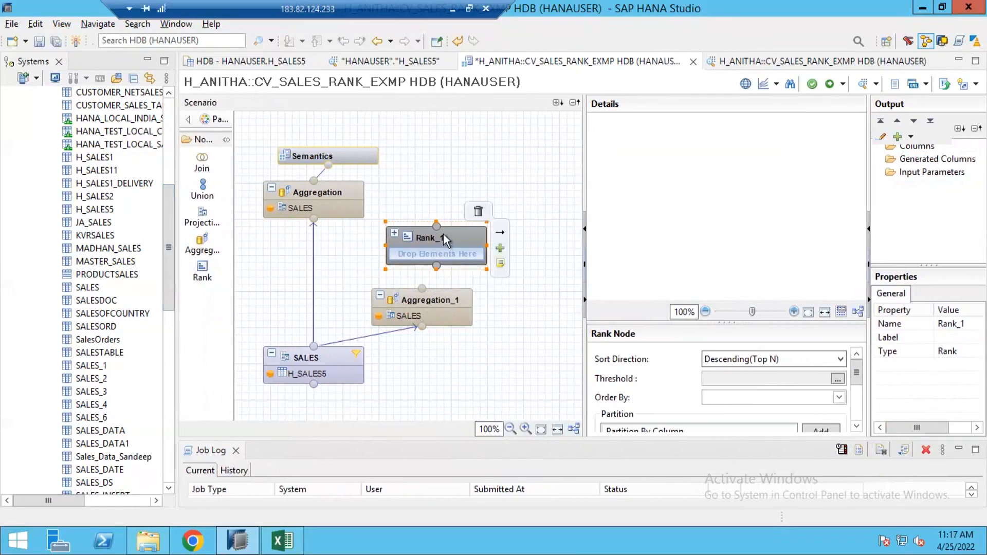
left_click(433, 238)
left_click_drag(432, 239, 440, 234)
left_click(453, 225)
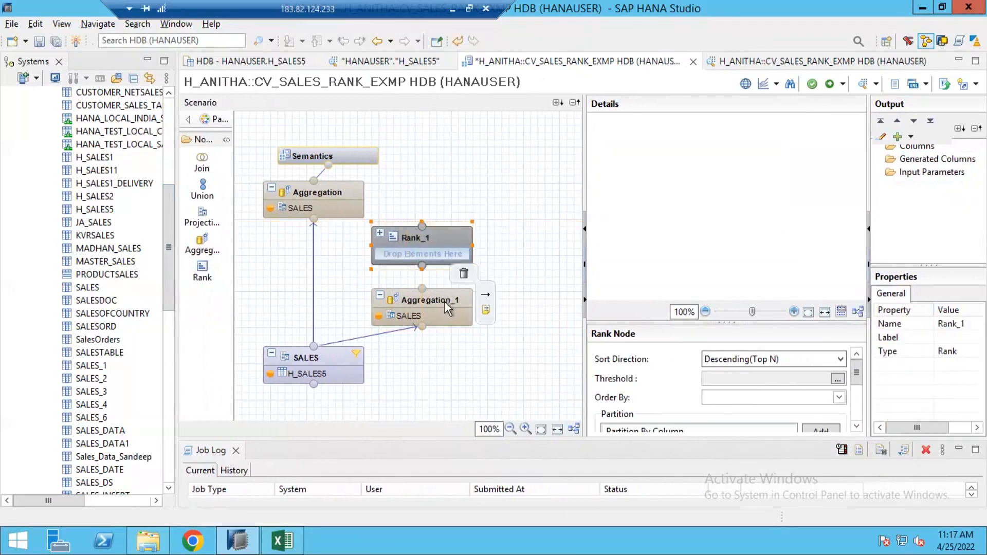
Connect Aggregation_1 to the rank node, add CUSTOMER and QUANTITY to its output, and enlarge the rank settings area.
left_click_drag(490, 301, 439, 254)
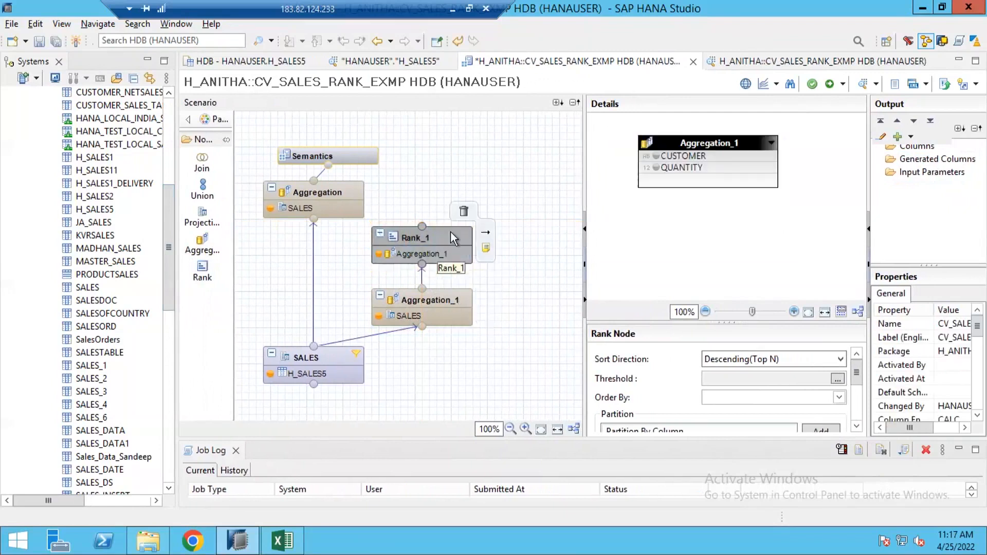
left_click(657, 167)
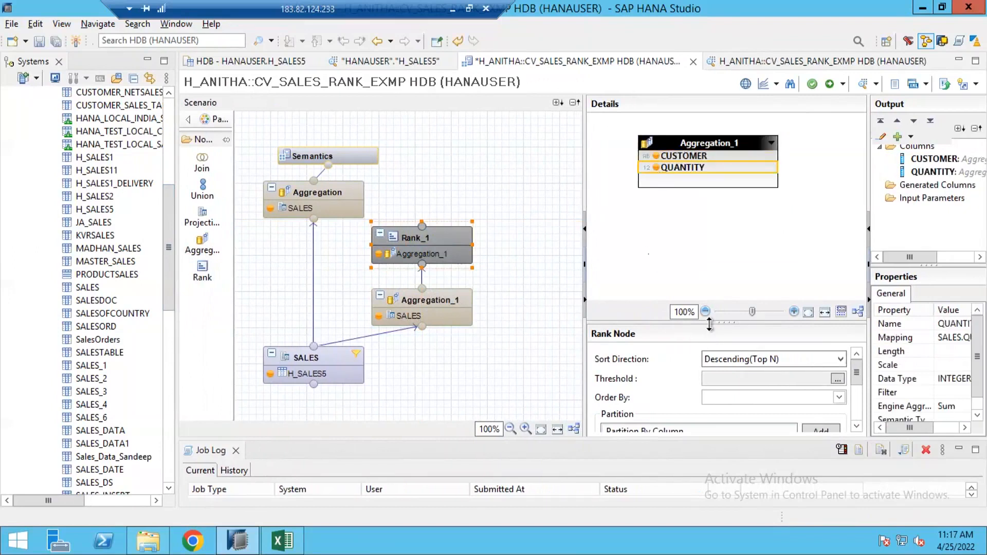
left_click_drag(709, 316, 706, 270)
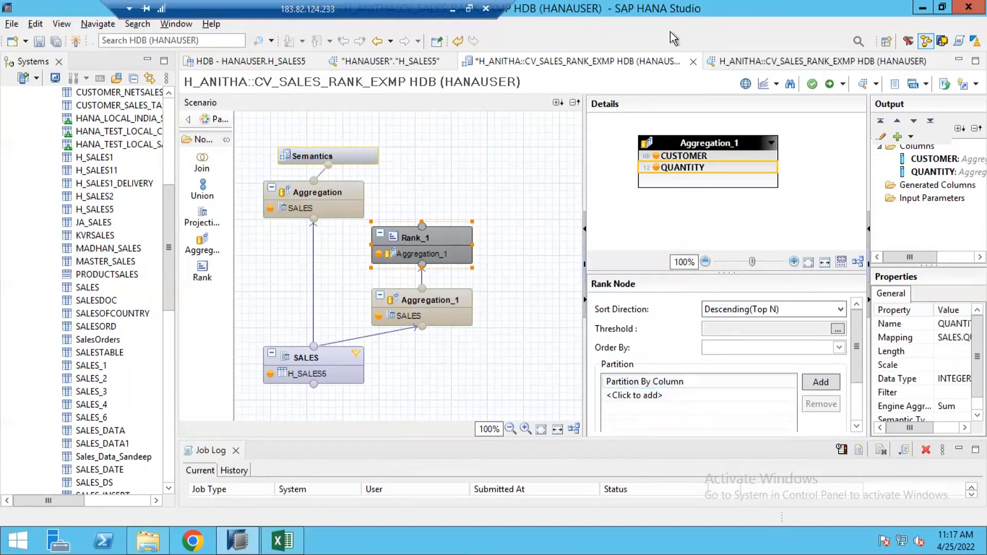
Examine the customers' summed quantities for the month in the data preview, and return to the calculation view.
left_click(752, 65)
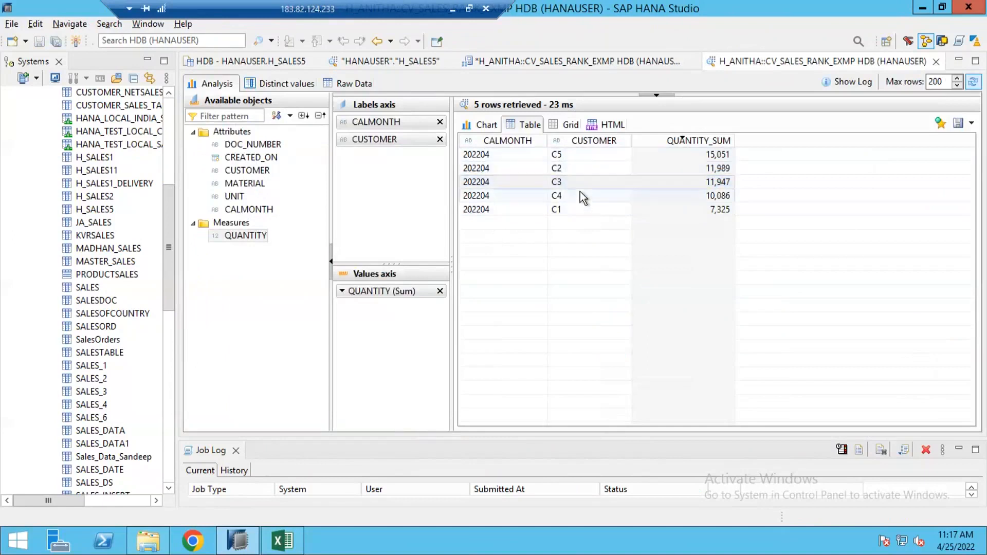
left_click(589, 154)
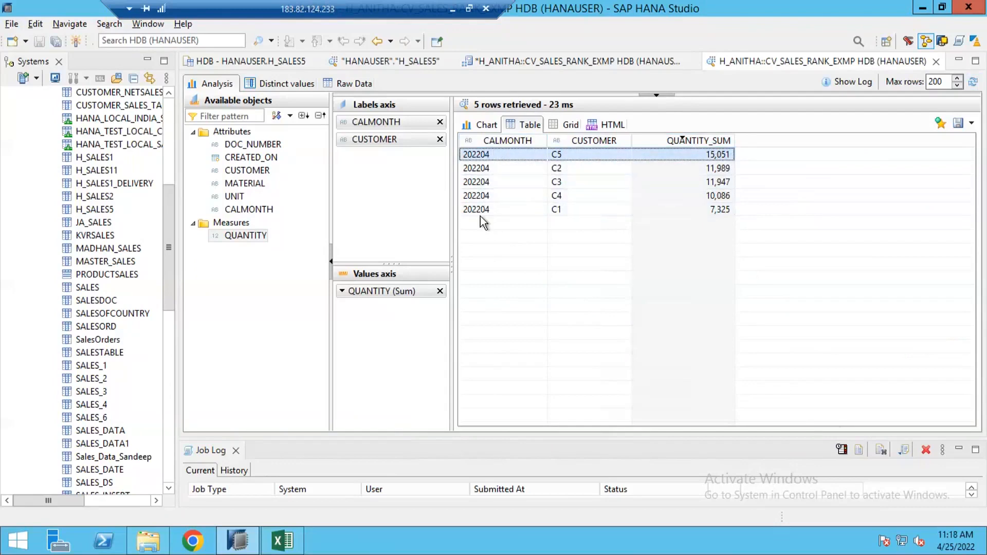
left_click(566, 63)
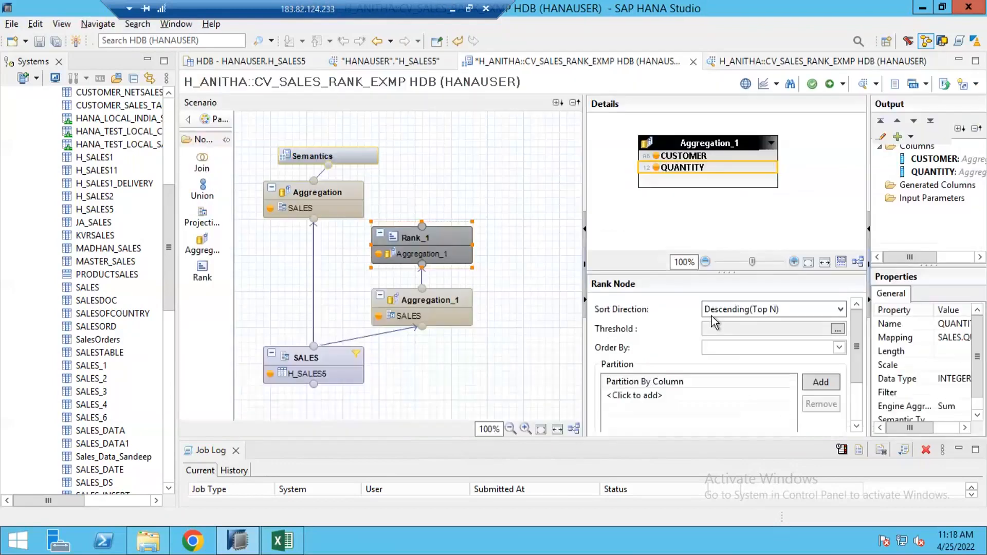
Add CALMONTH to the output of Aggregation_1 and to the output of the Rank_1 node.
left_click(656, 400)
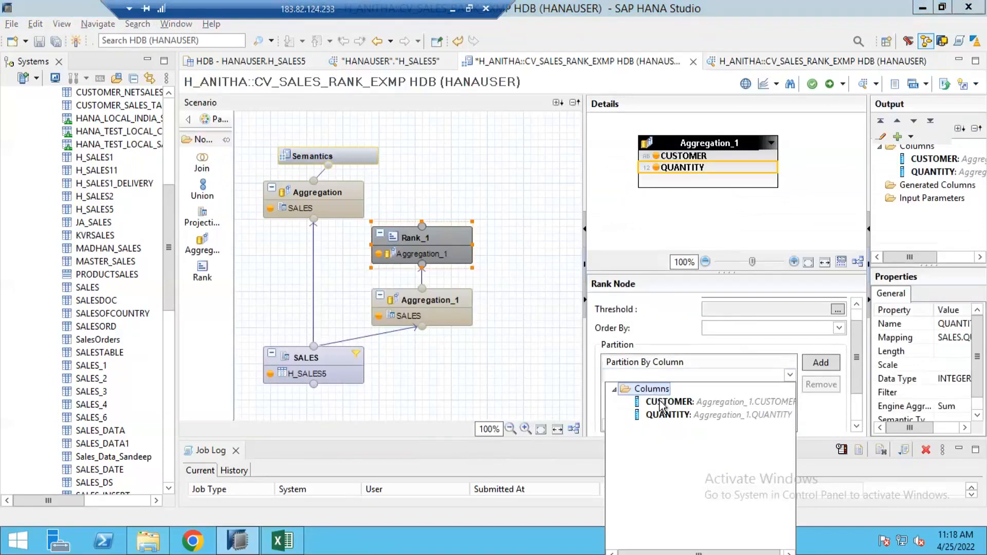
left_click(430, 295)
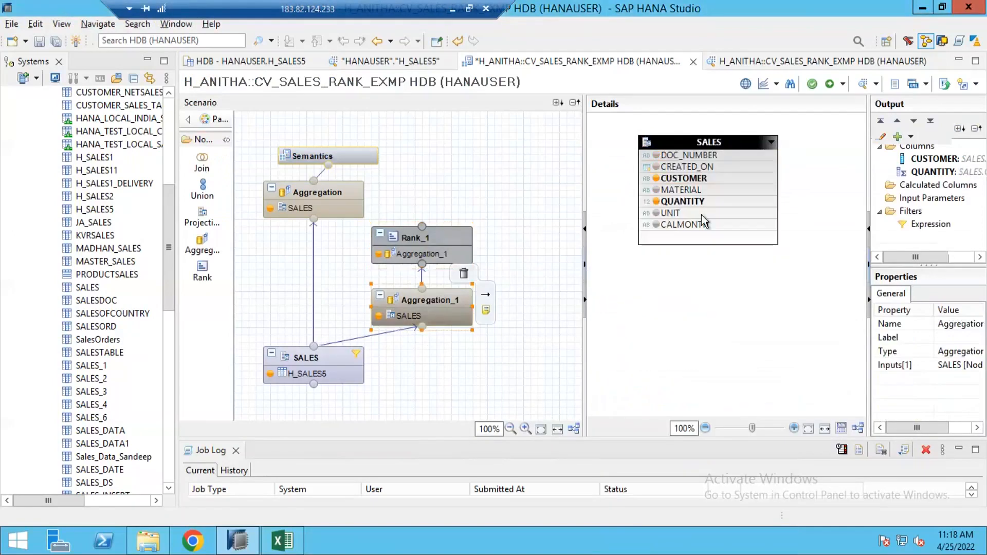
left_click(657, 225)
left_click(445, 237)
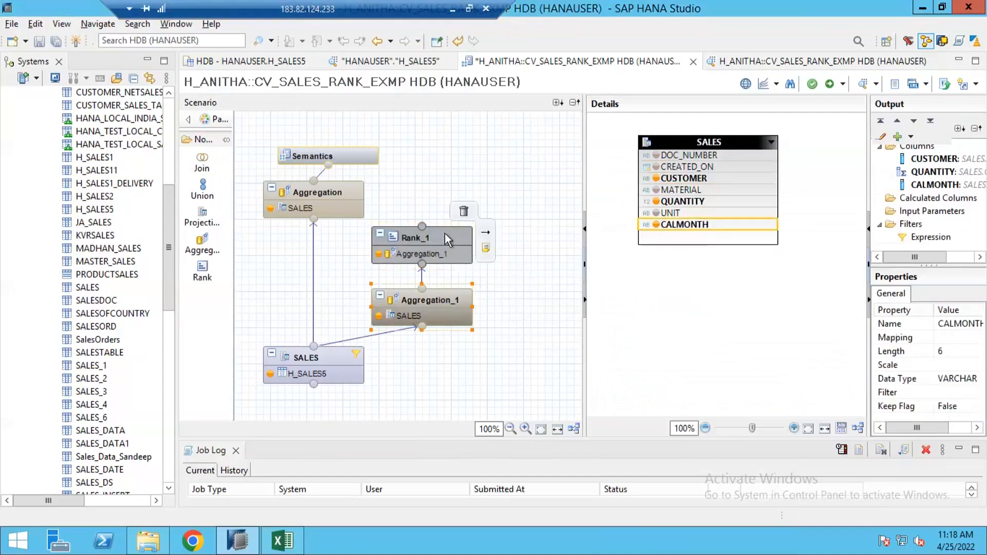
left_click(657, 180)
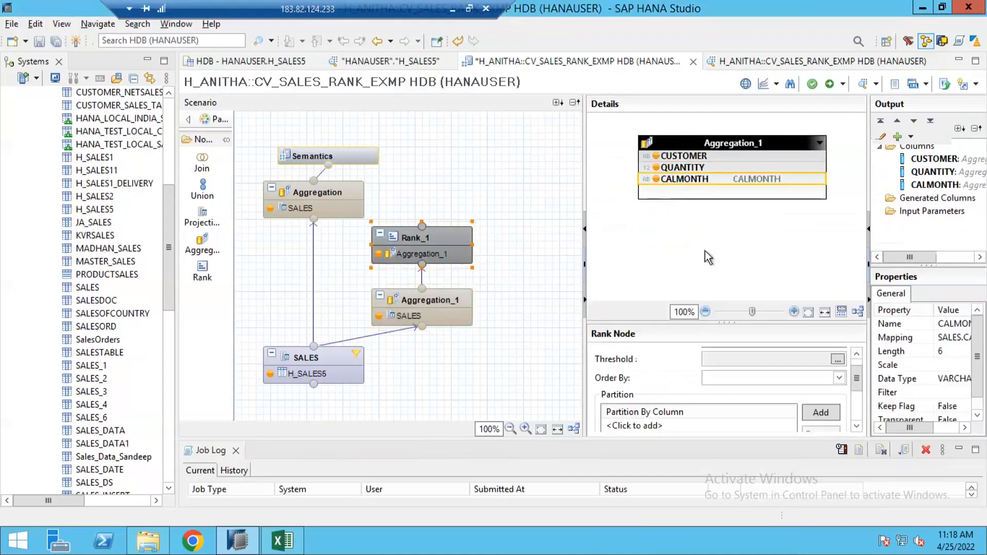
left_click(443, 294)
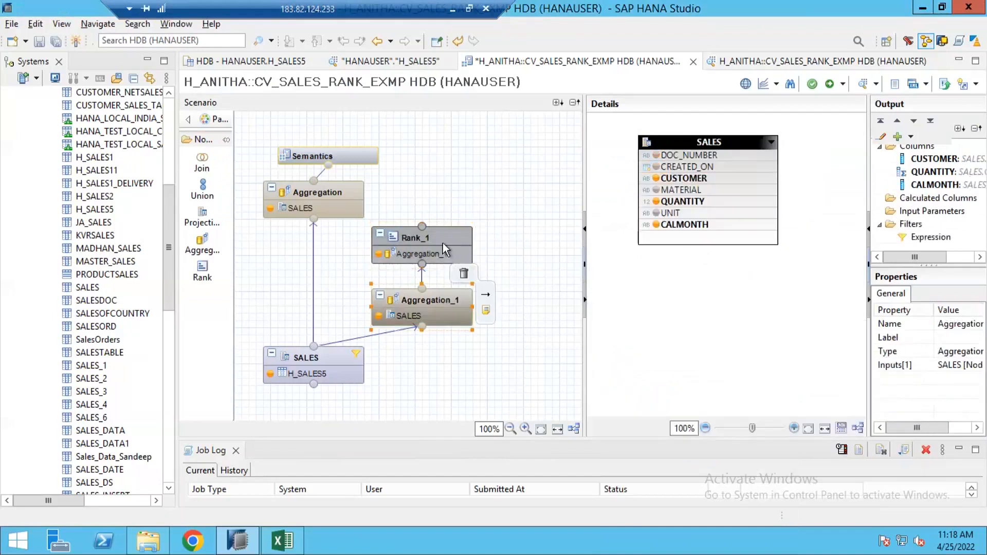
left_click(443, 236)
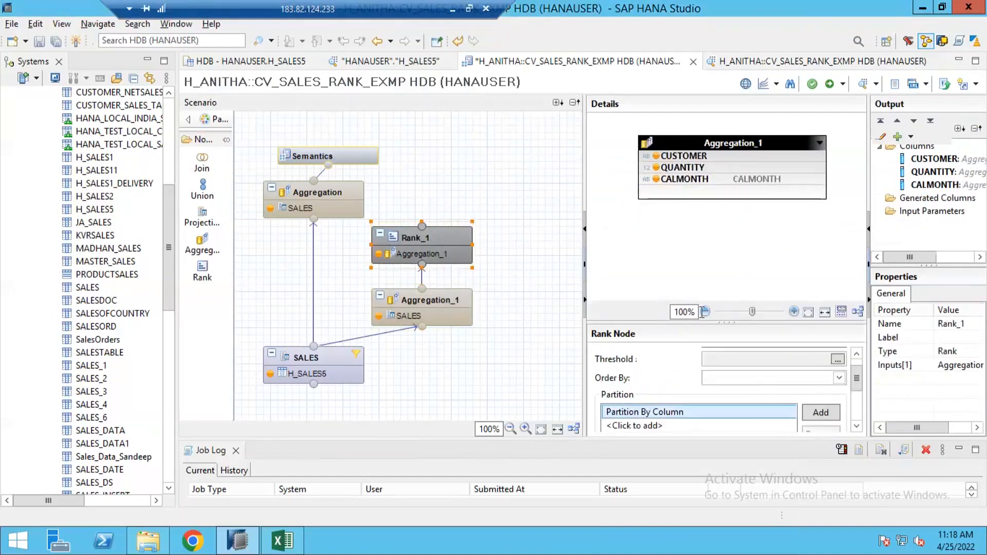
Enlarge the rank settings area and set CALMONTH as the partition column of Rank_1.
left_click_drag(719, 288, 719, 250)
left_click(661, 382)
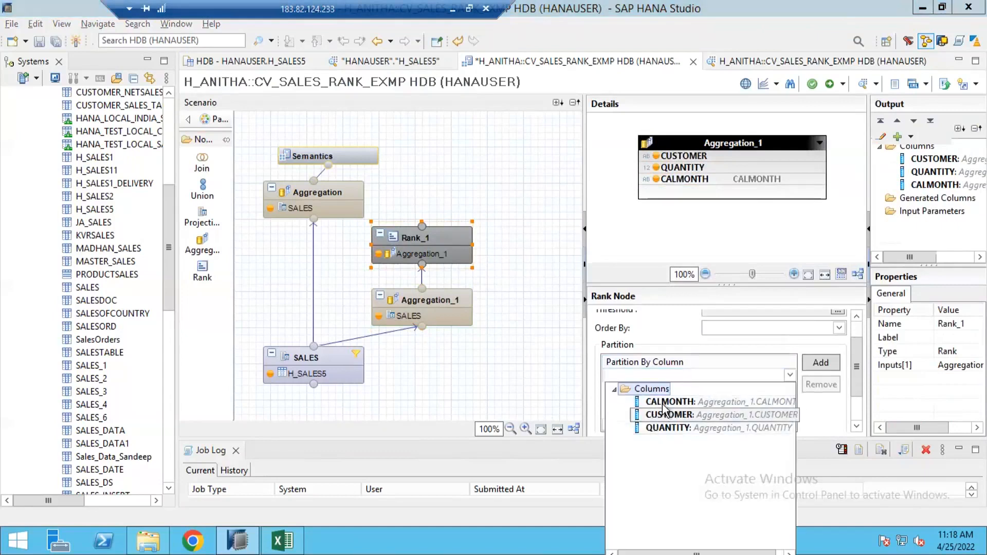
left_click(662, 402)
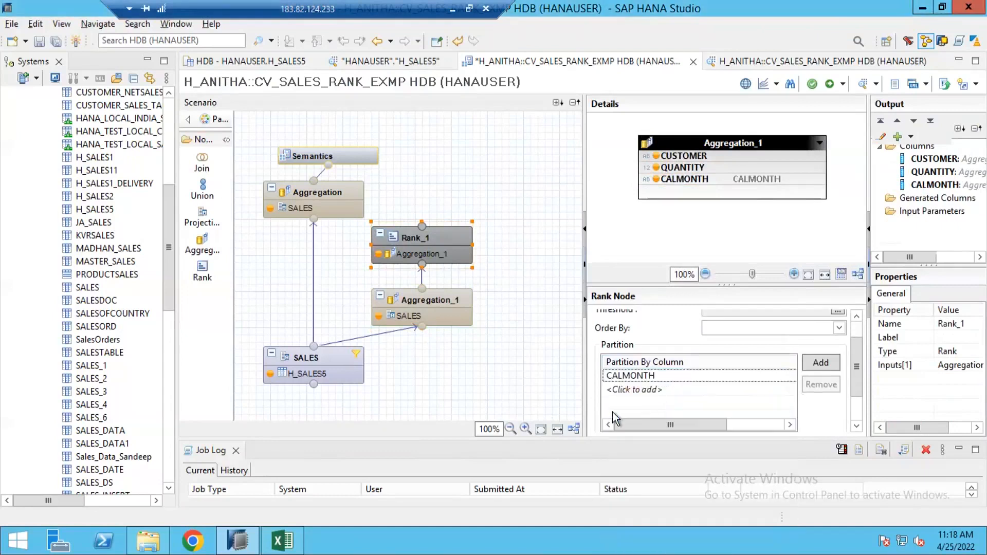
Compare the month and customer quantities in the data preview with the CALMONTH partition of the rank node.
left_click(276, 551)
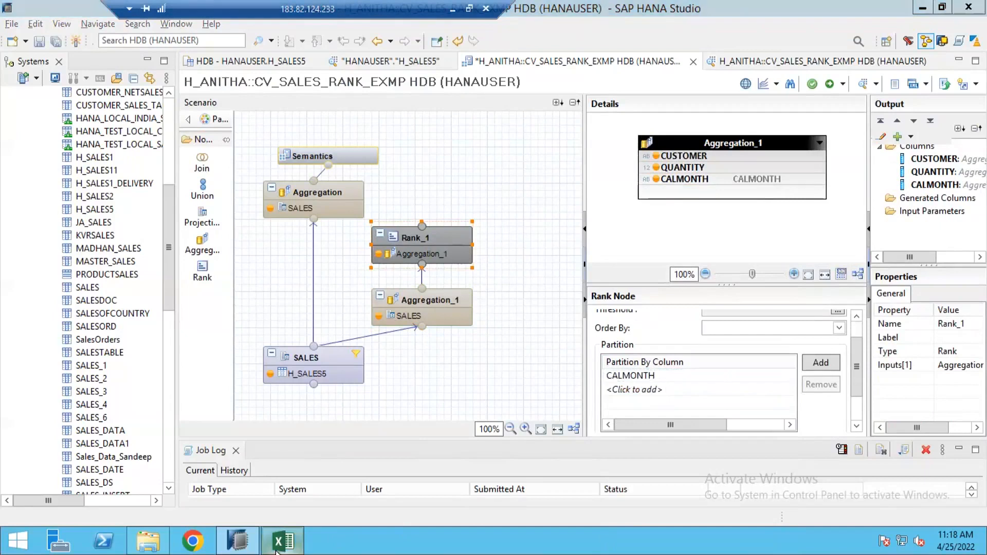
key("alt+Tab")
left_click(763, 64)
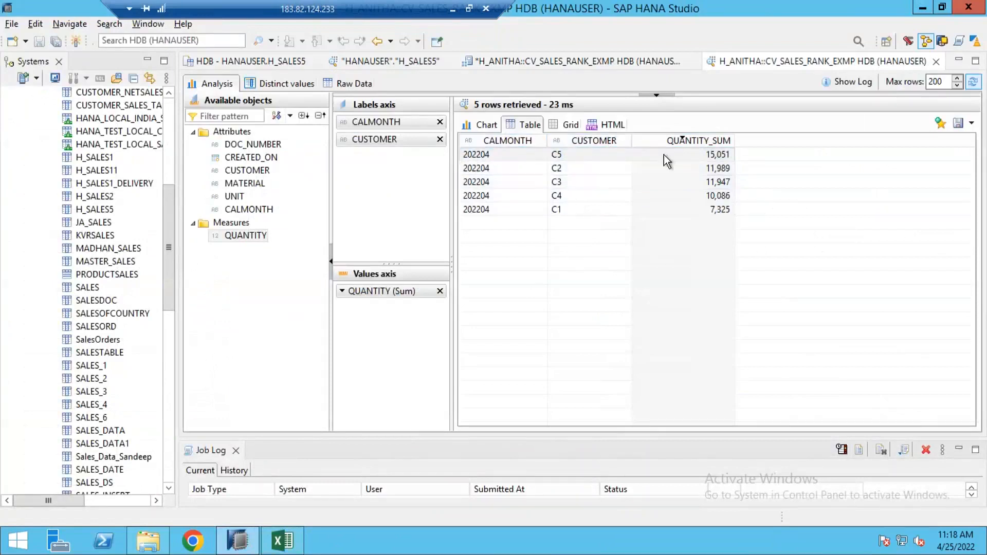
left_click(589, 67)
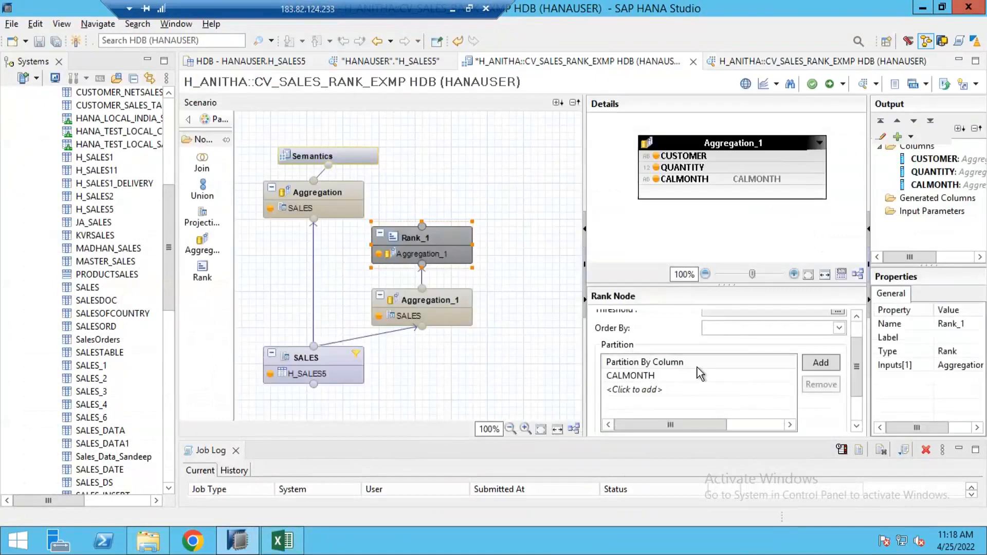
Order the Rank_1 node by QUANTITY with the sort direction Descending(Top N).
scroll(859, 351, "up", 2)
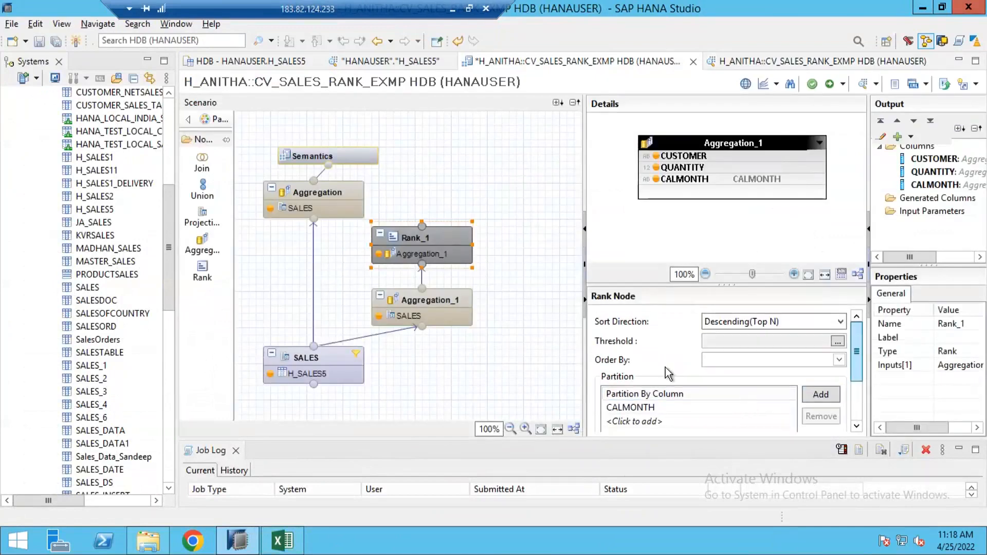
left_click(734, 325)
left_click(678, 371)
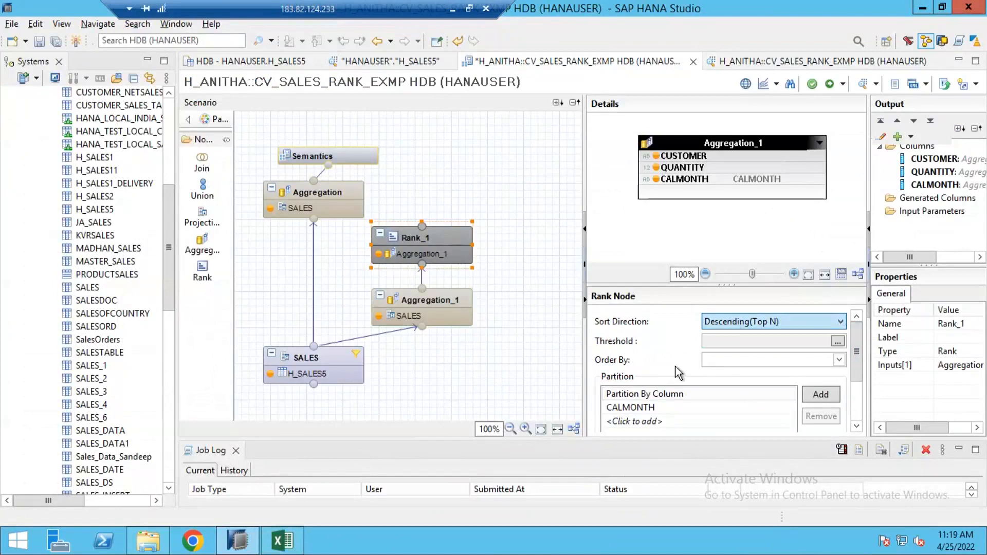
left_click(735, 364)
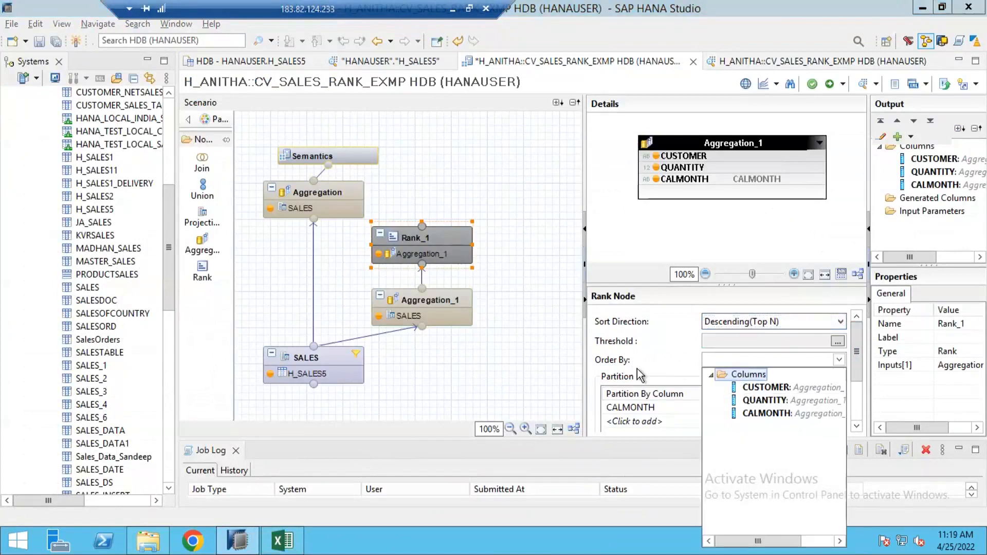
left_click(755, 401)
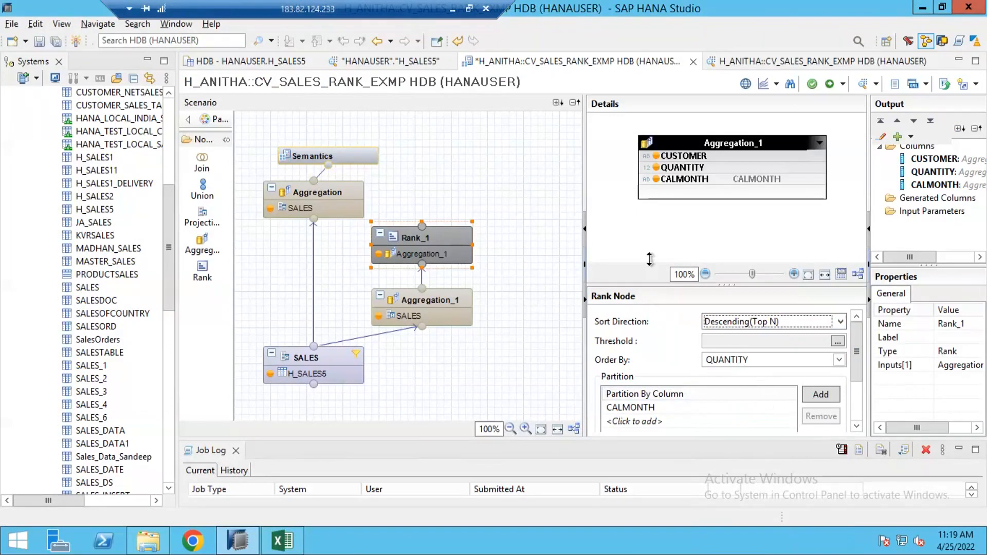
left_click_drag(649, 260, 650, 261)
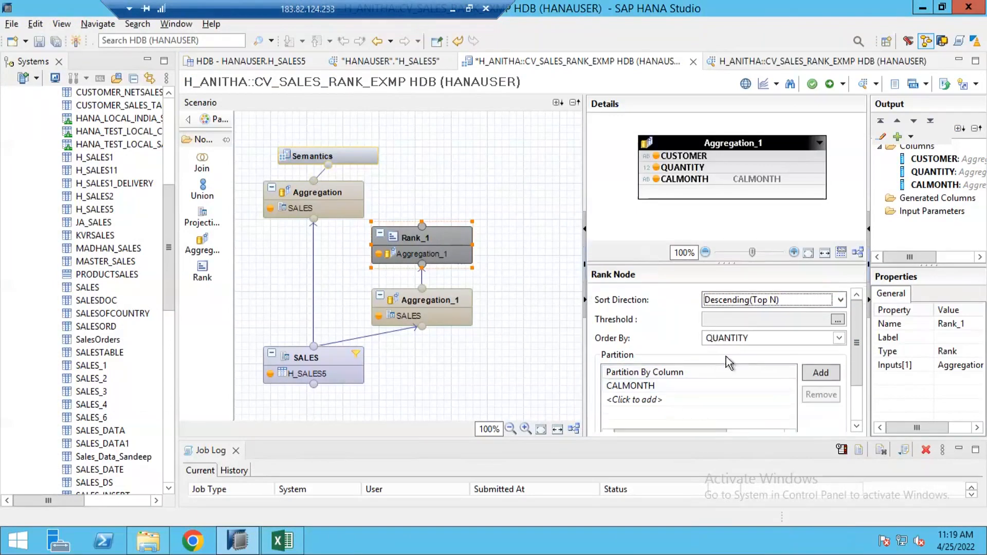
left_click(722, 307)
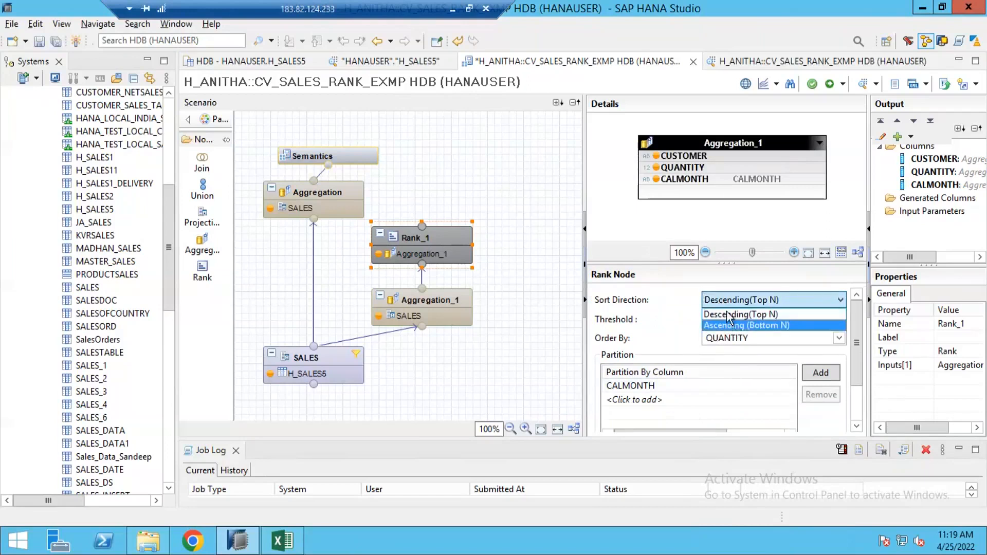
left_click(725, 315)
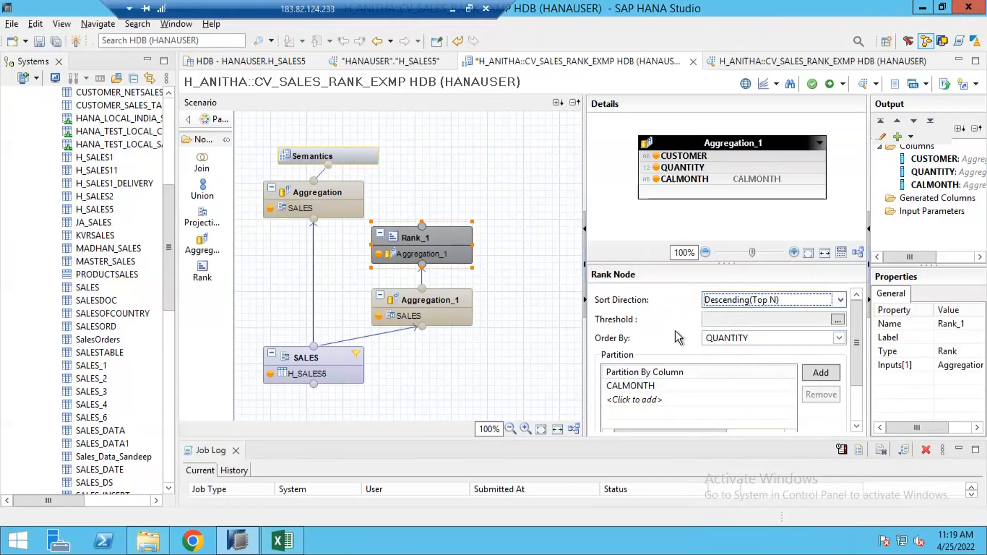
Check which customer has the highest quantity in the data preview, and return to the rank settings.
left_click(750, 64)
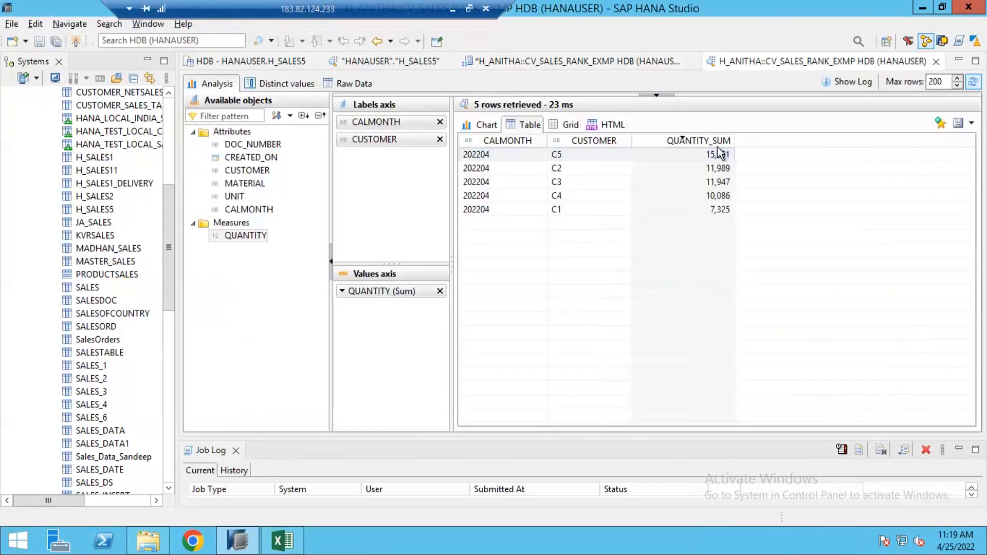
left_click(724, 157)
left_click(623, 71)
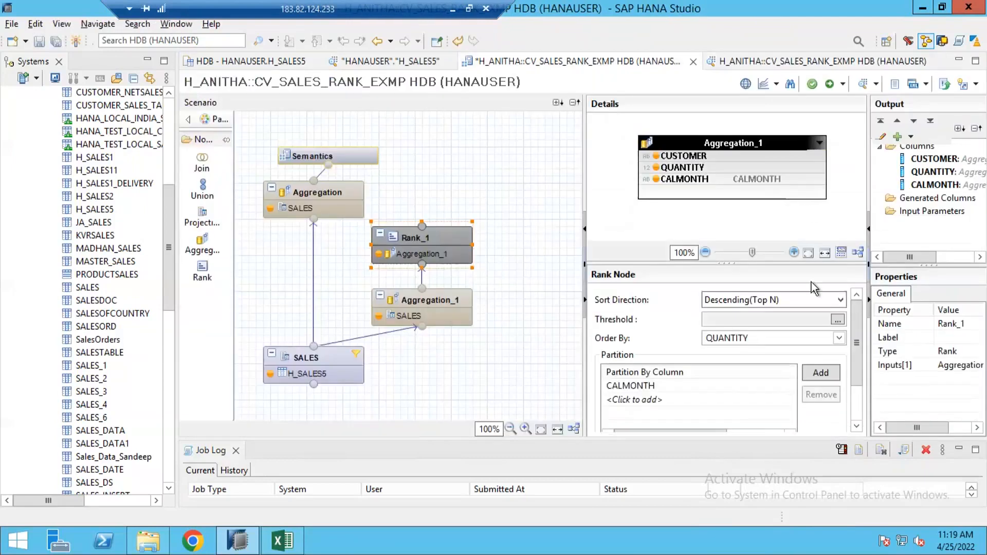
Assign a fixed threshold of 3 to the Rank_1 node.
left_click(837, 319)
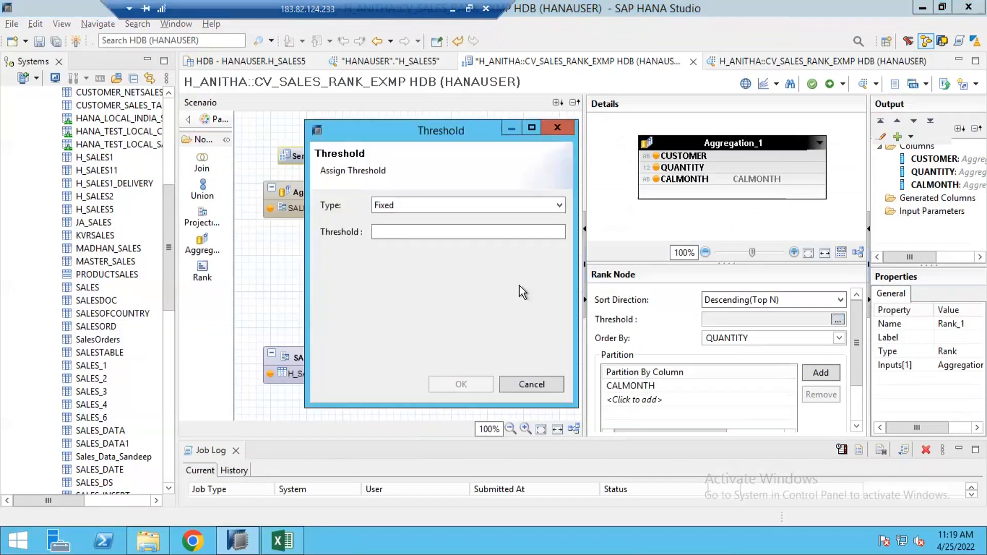
left_click(491, 199)
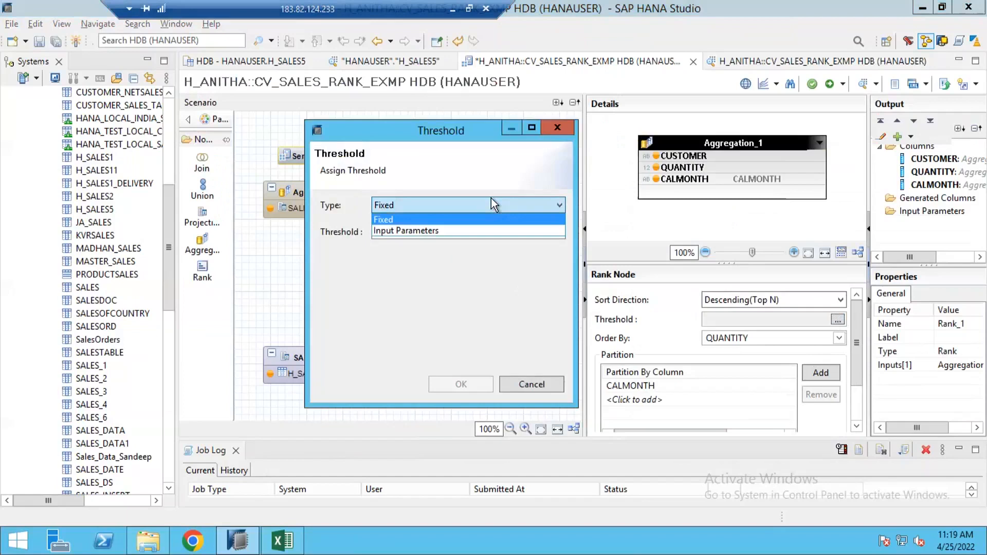
left_click(436, 267)
type("3")
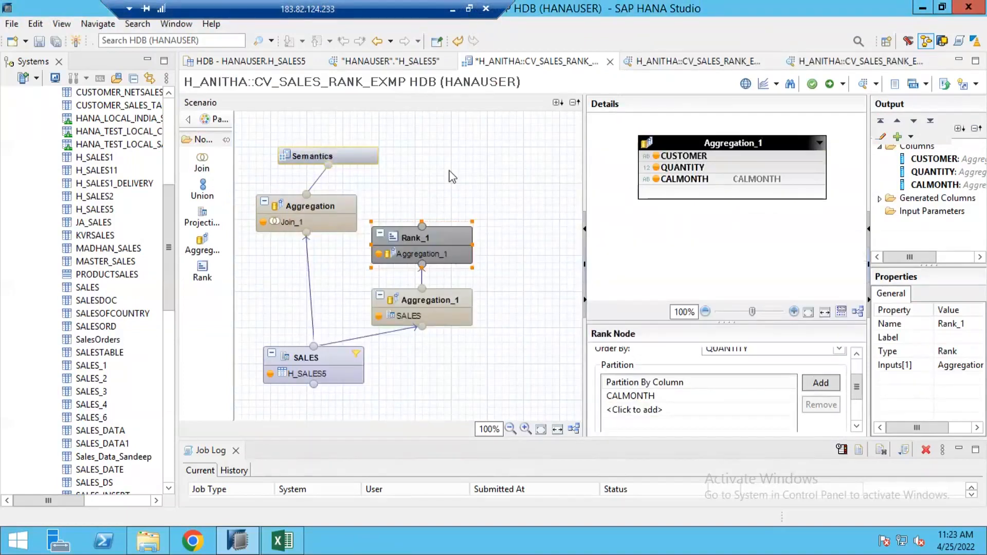
Enlarge the rank settings area and review the sort, threshold and partition settings against the customer quantities in the data preview.
left_click_drag(727, 323, 726, 252)
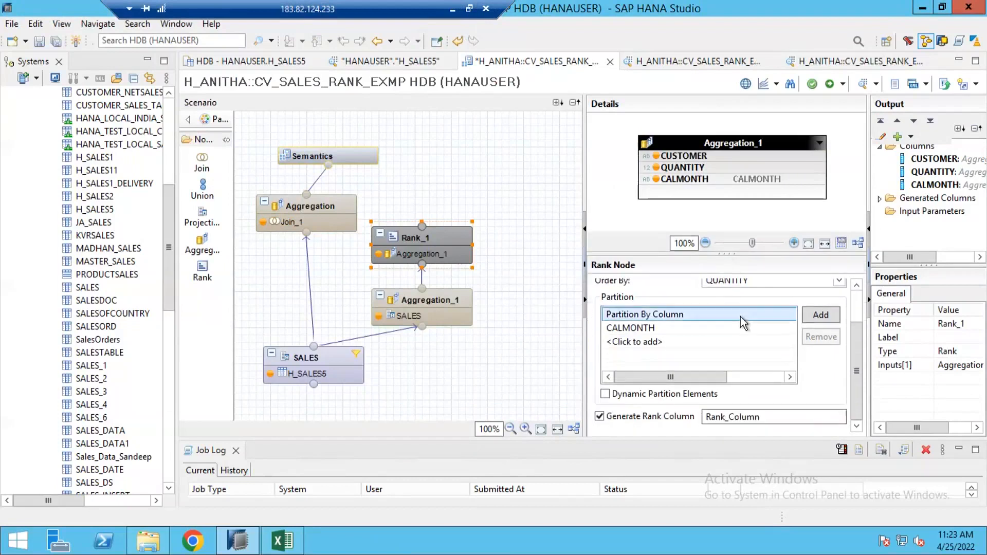
scroll(856, 319, "up", 2)
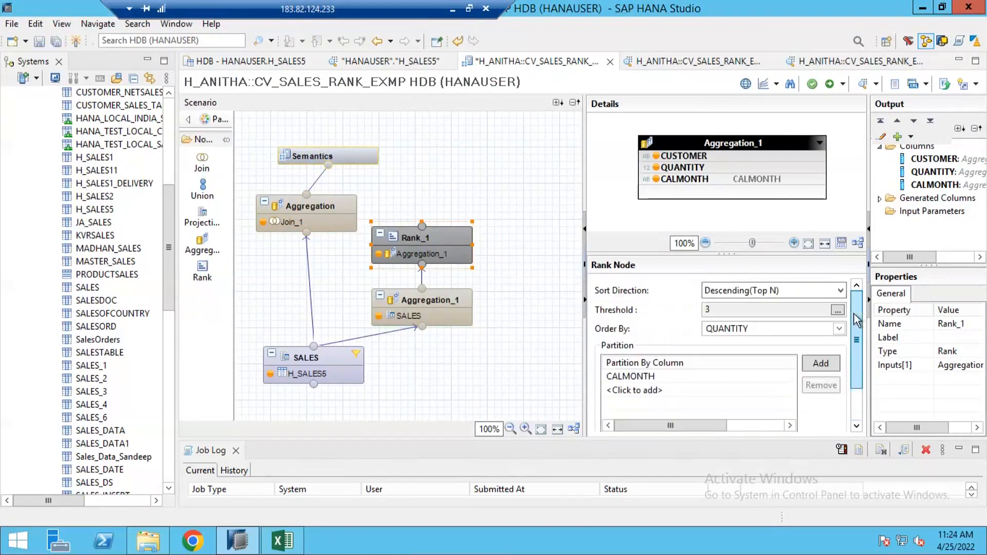
left_click(729, 64)
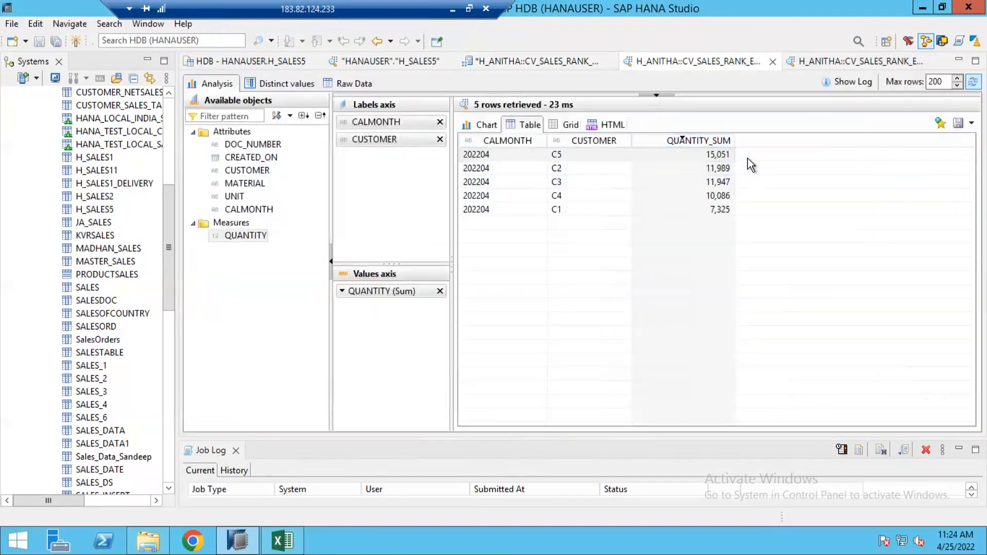
left_click(748, 157)
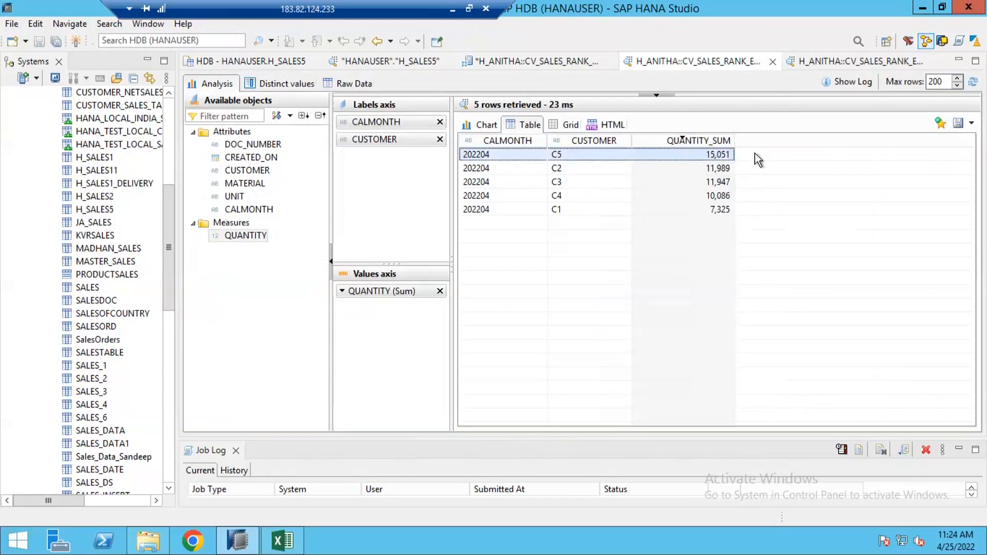
left_click(806, 66)
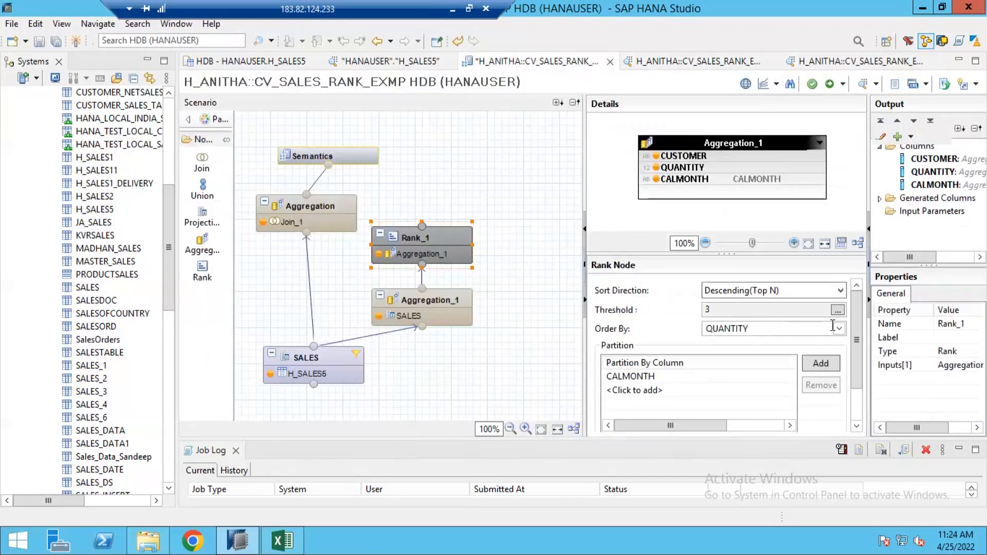
Remove the generated rank column from the Rank_1 node and generate it again as Rank_Column.
left_click_drag(856, 334, 856, 380)
left_click_drag(730, 220, 730, 185)
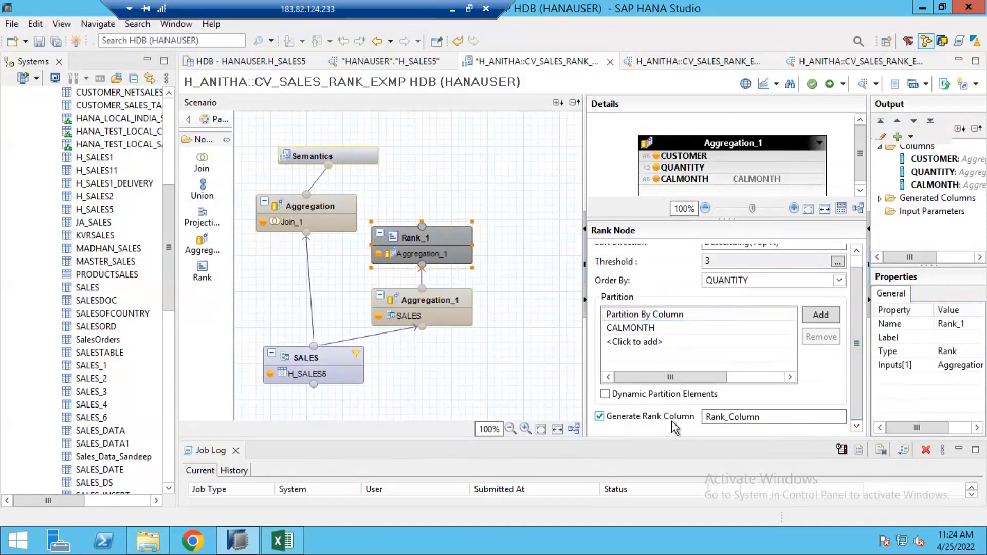
left_click(600, 417)
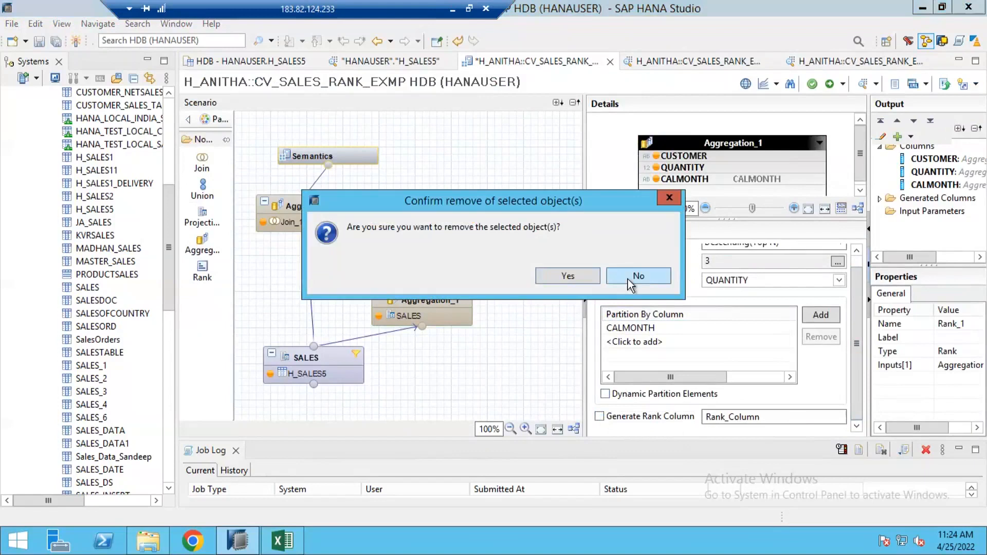
left_click(628, 280)
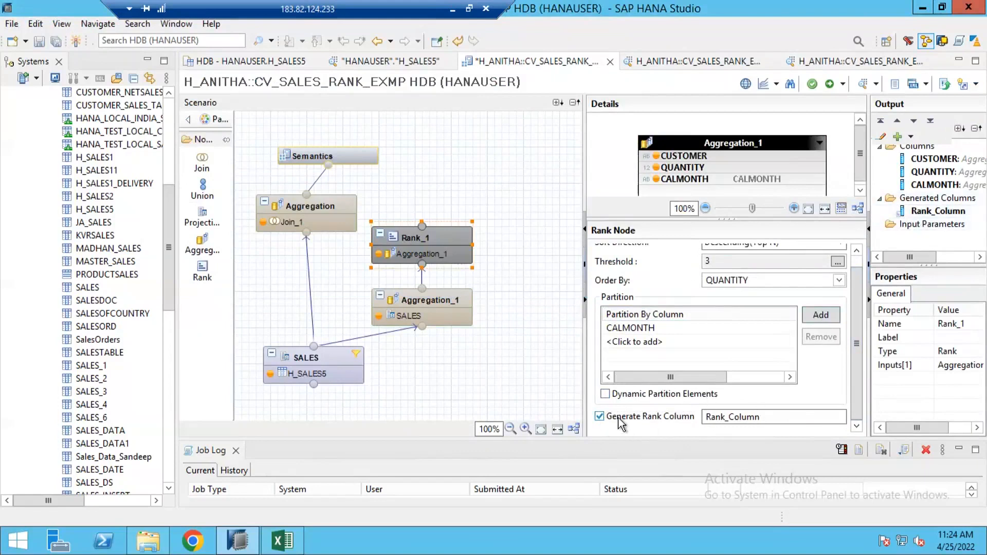
left_click(600, 417)
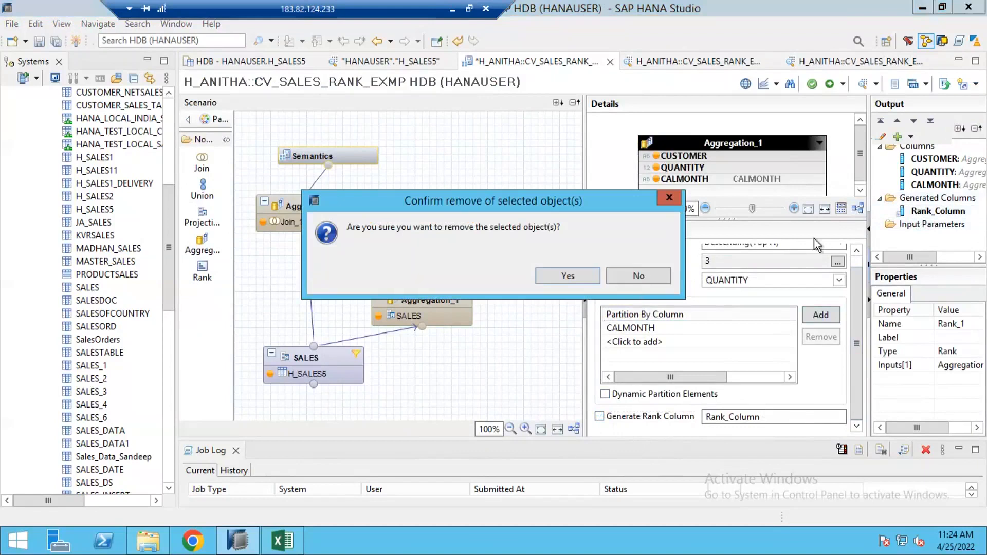
left_click(567, 275)
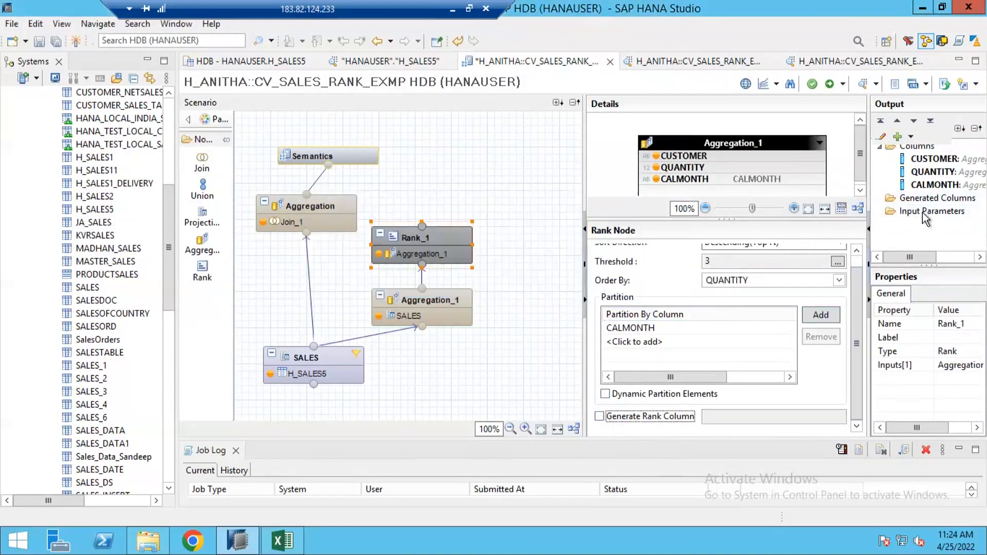
left_click(600, 417)
Review the sort direction, threshold, order-by column and partition column of the Rank_1 node.
mouse_move(451, 236)
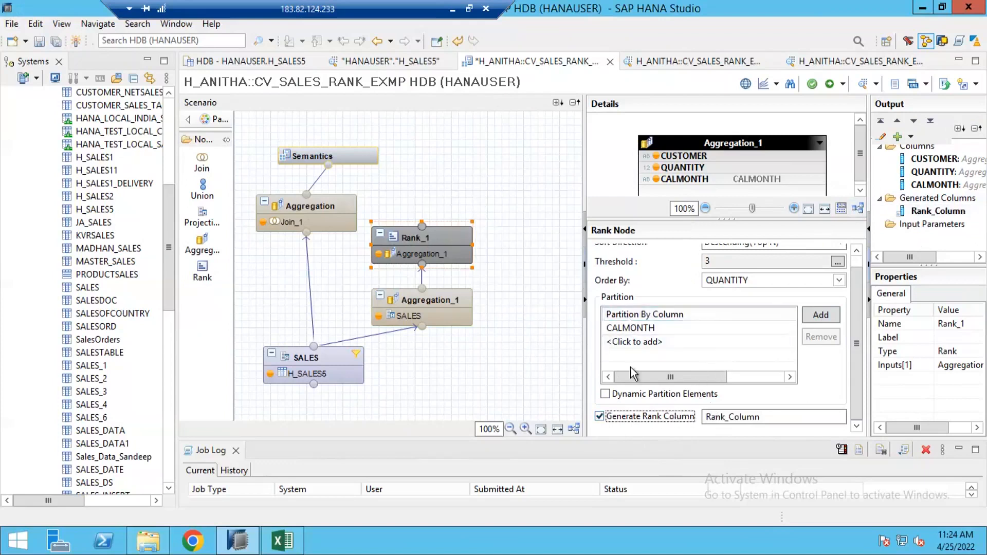
left_click_drag(418, 235, 434, 245)
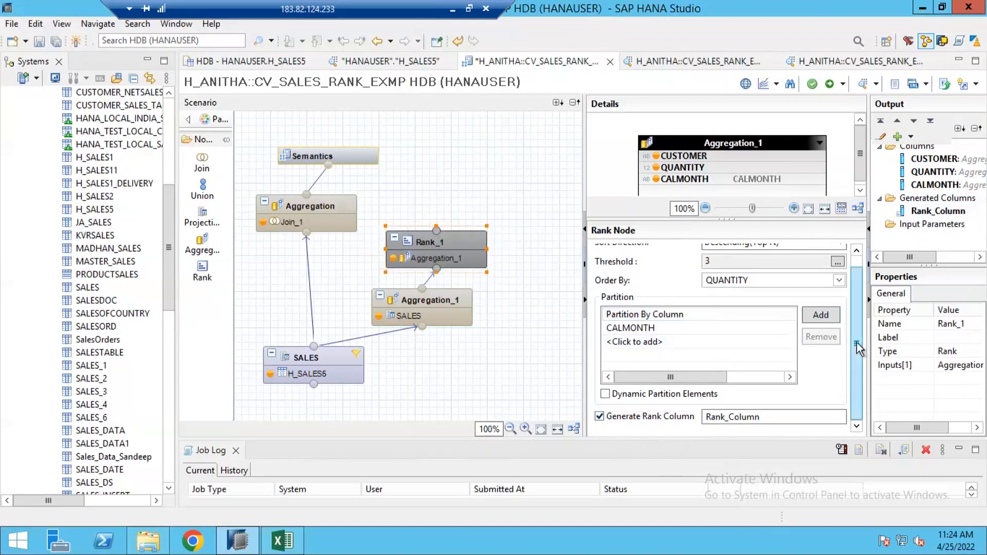
scroll(858, 349, "up", 2)
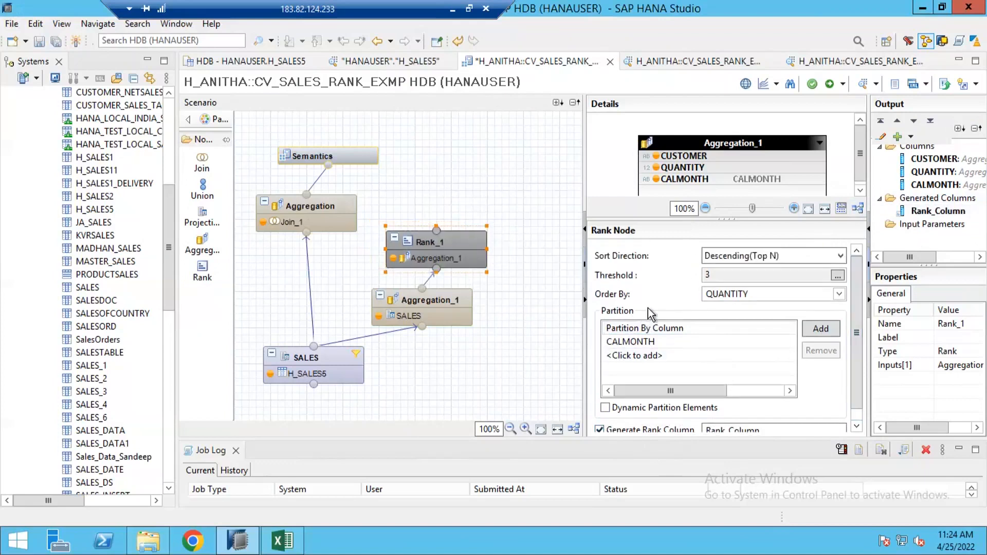
mouse_move(441, 244)
left_click(486, 254)
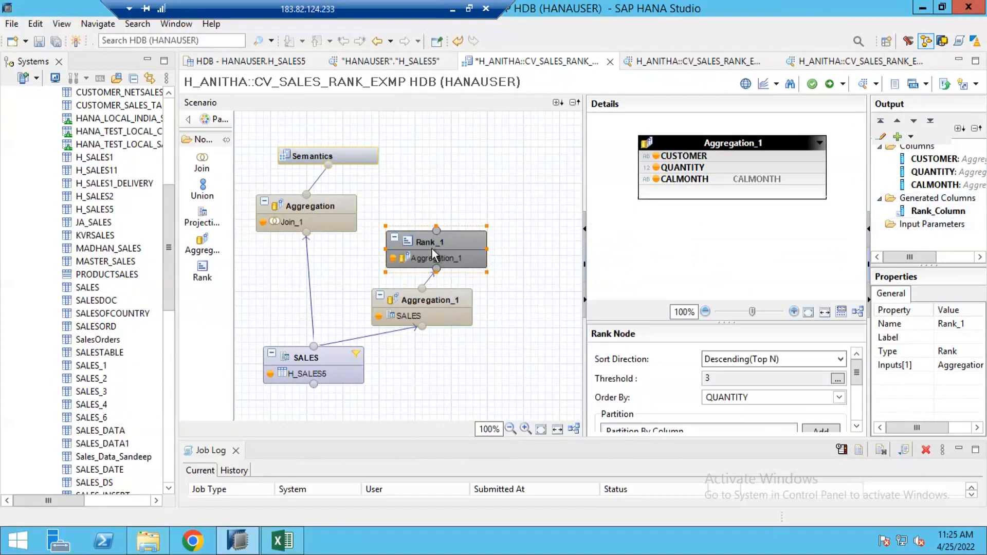
left_click_drag(252, 323, 367, 400)
mouse_move(501, 281)
left_mouse_down()
mouse_move(491, 278)
mouse_move(502, 284)
left_mouse_up()
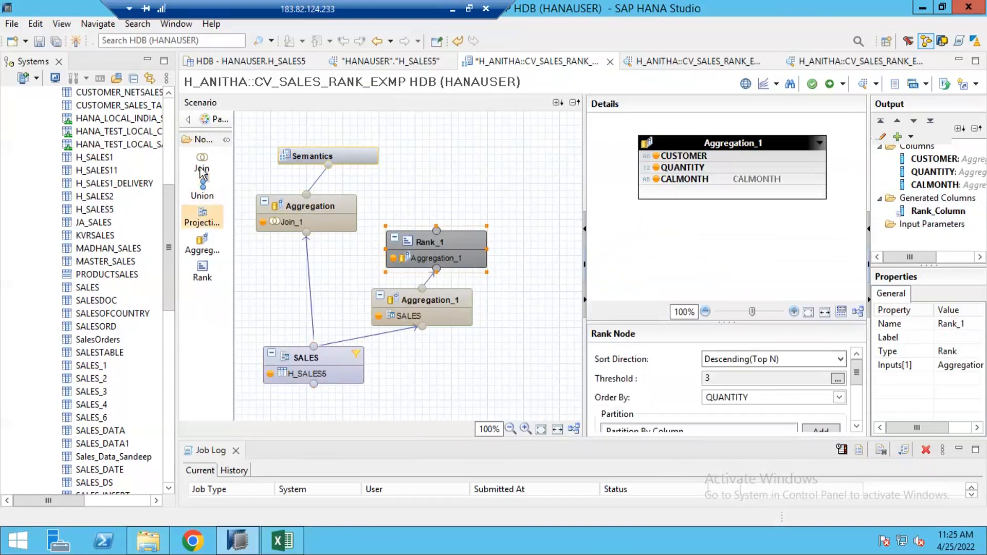
Insert a join node between the SALES projection and the Aggregation node, and auto-arrange the scenario.
left_click_drag(211, 170, 265, 243)
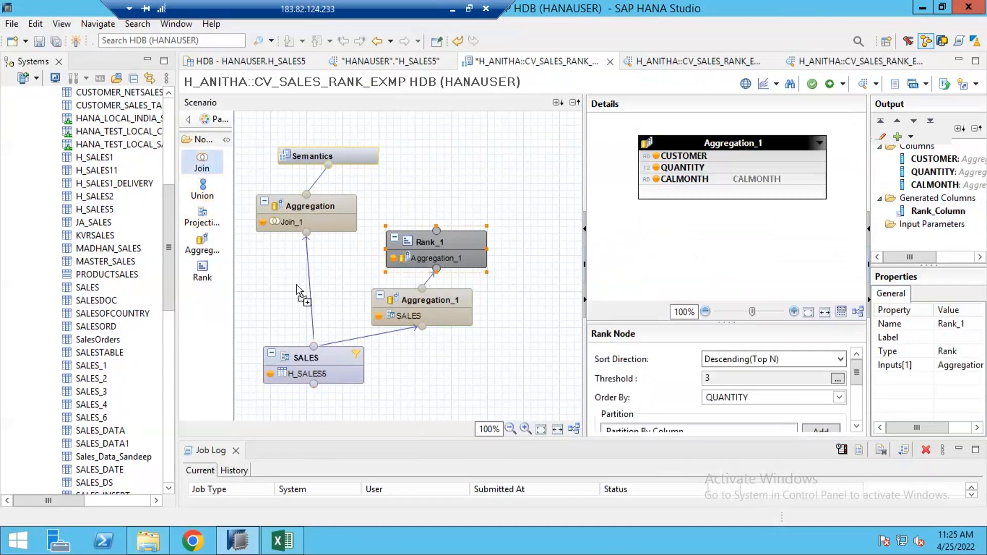
left_click_drag(312, 273, 310, 280)
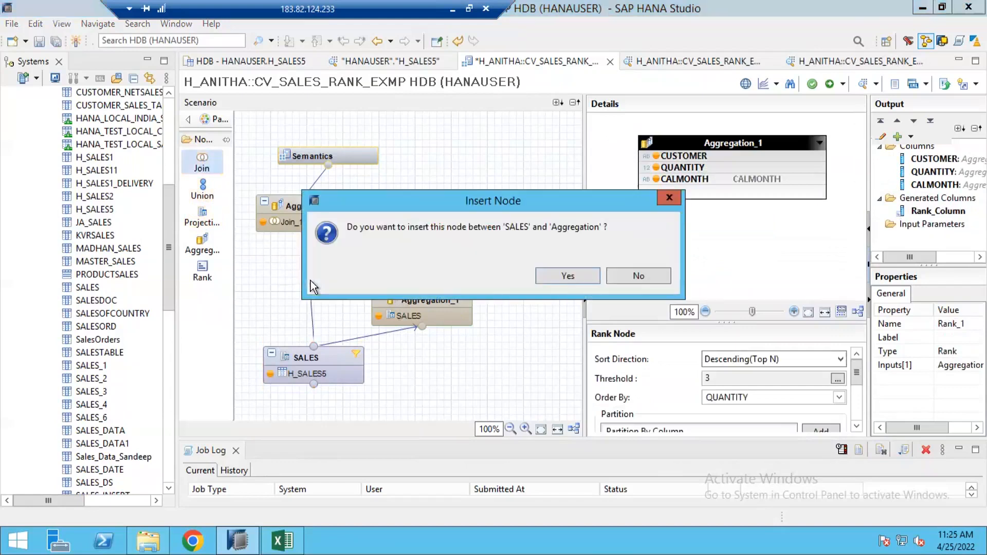
left_click(578, 276)
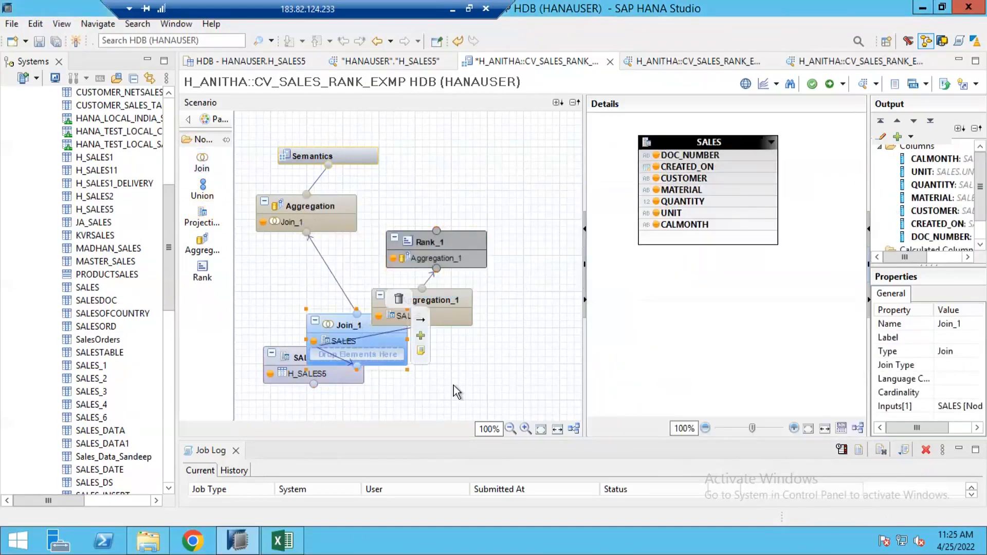
left_click(573, 429)
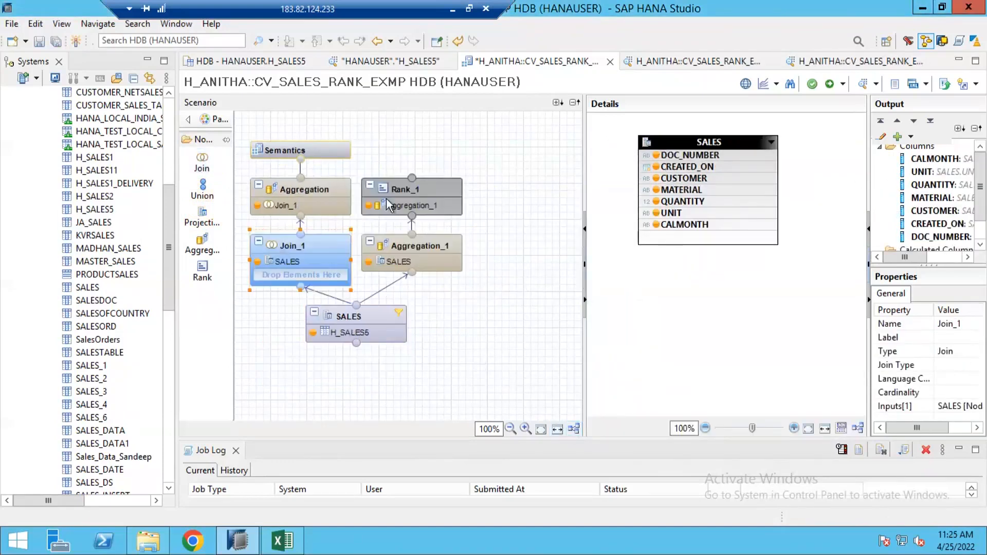
Connect the Rank_1 node to Join_1 as its second input and auto-arrange the scenario.
left_click(437, 190)
left_click_drag(396, 216, 324, 281)
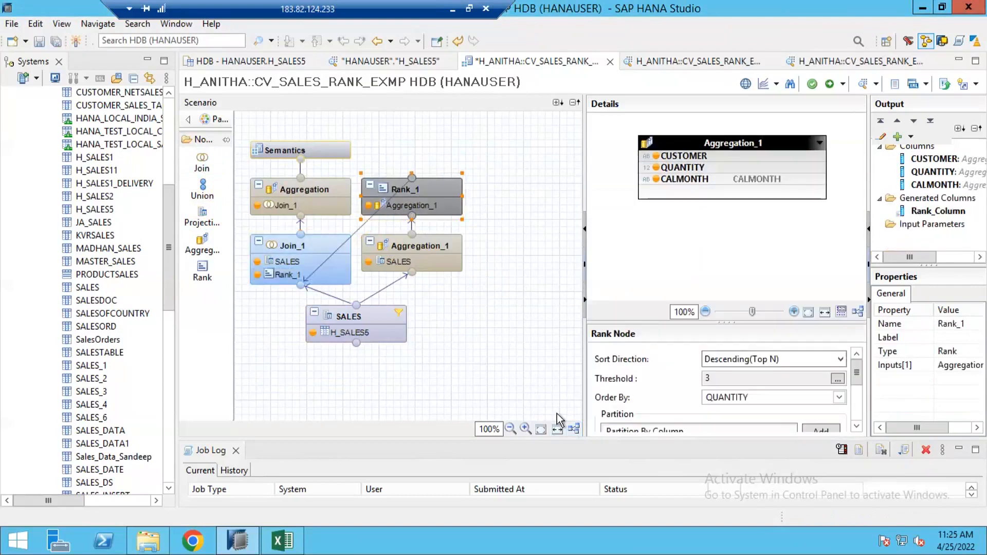
left_click(574, 429)
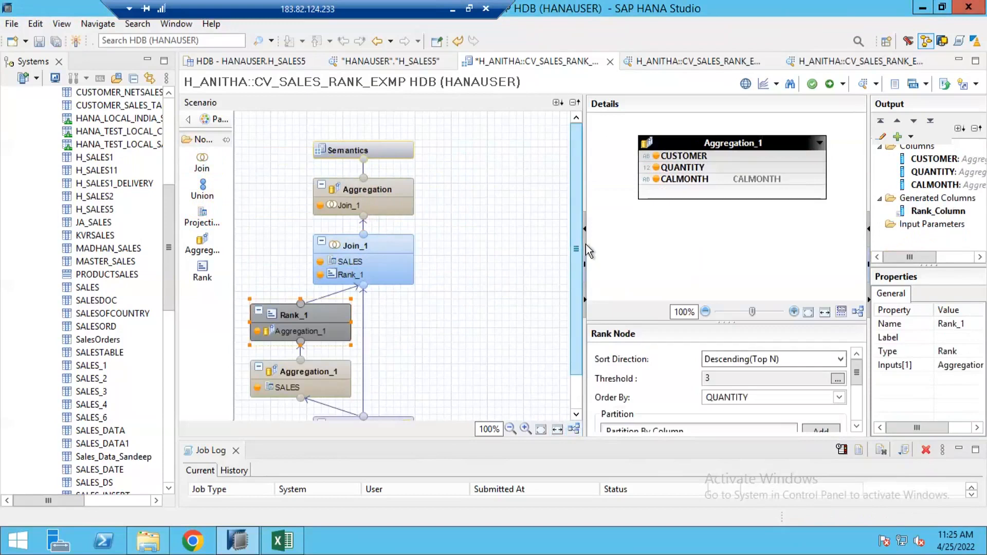
Join SALES to Rank_1 on the CUSTOMER column in the Join_1 node.
scroll(564, 297, "down", 2)
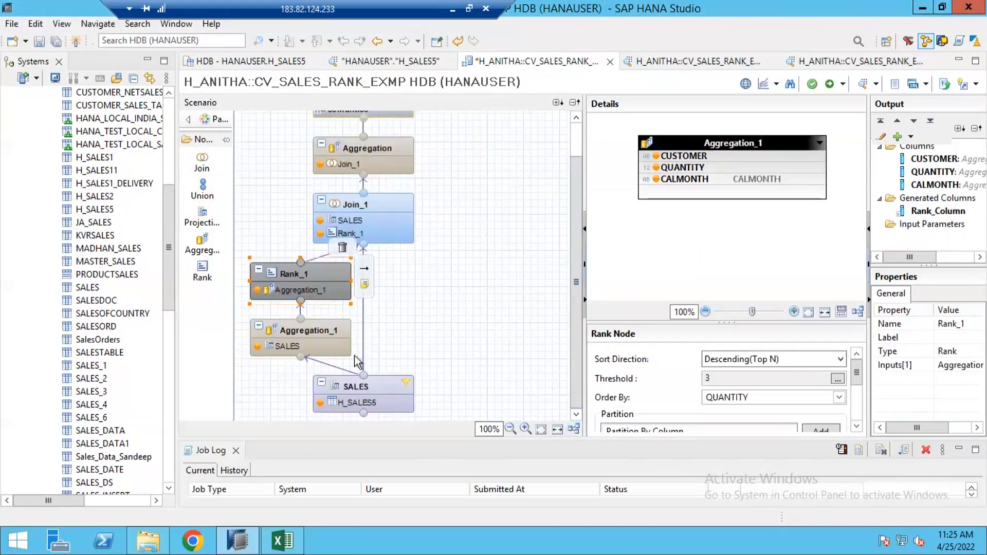
left_click(373, 390)
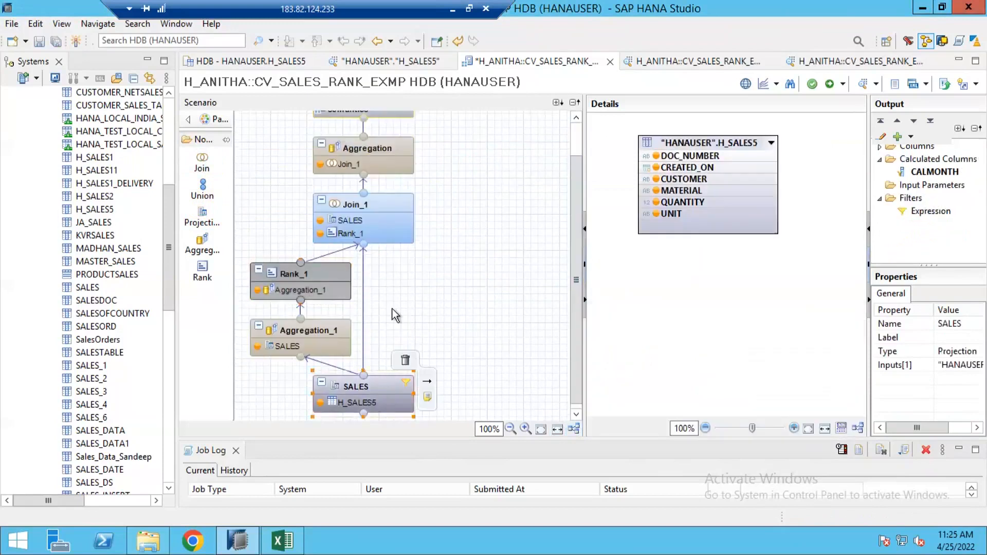
left_click(309, 277)
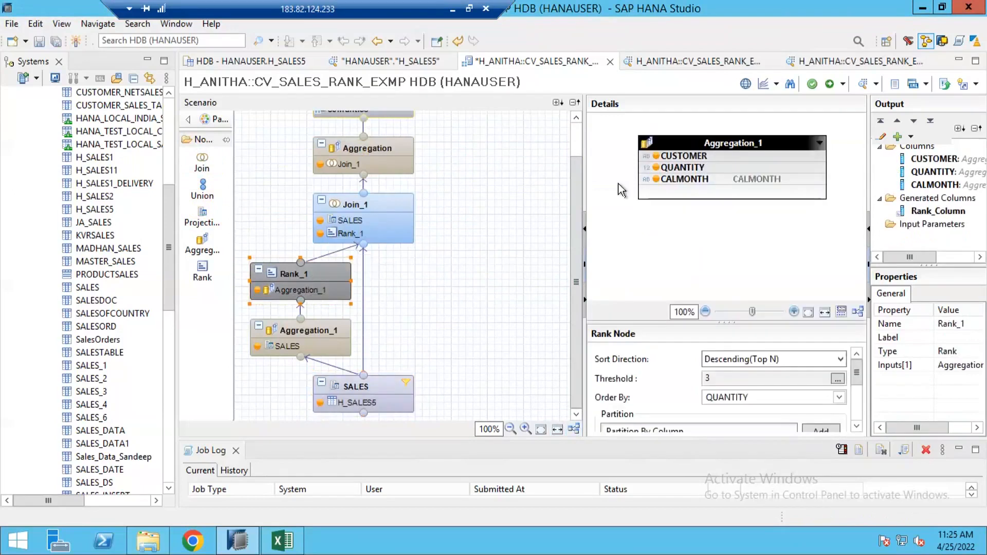
left_click(400, 205)
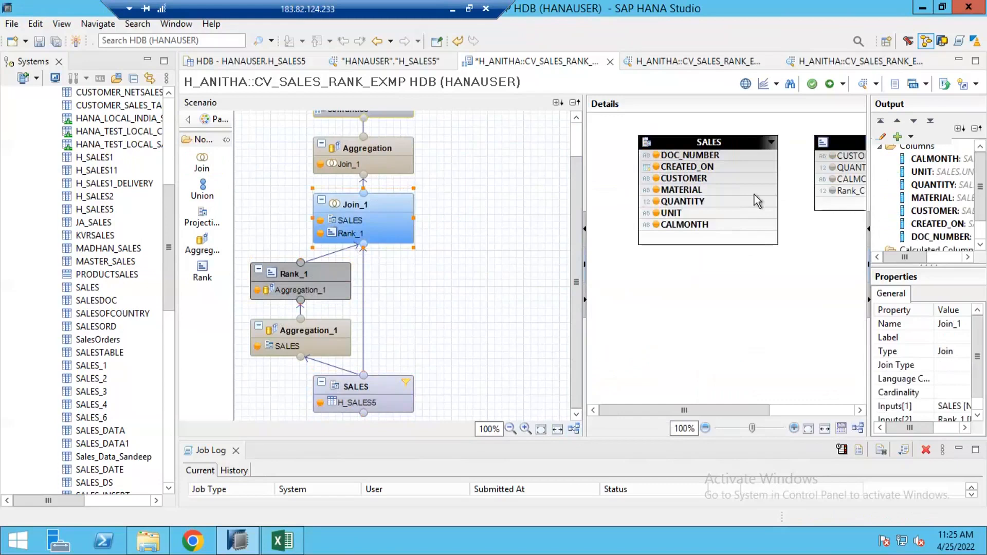
left_click_drag(769, 178, 822, 161)
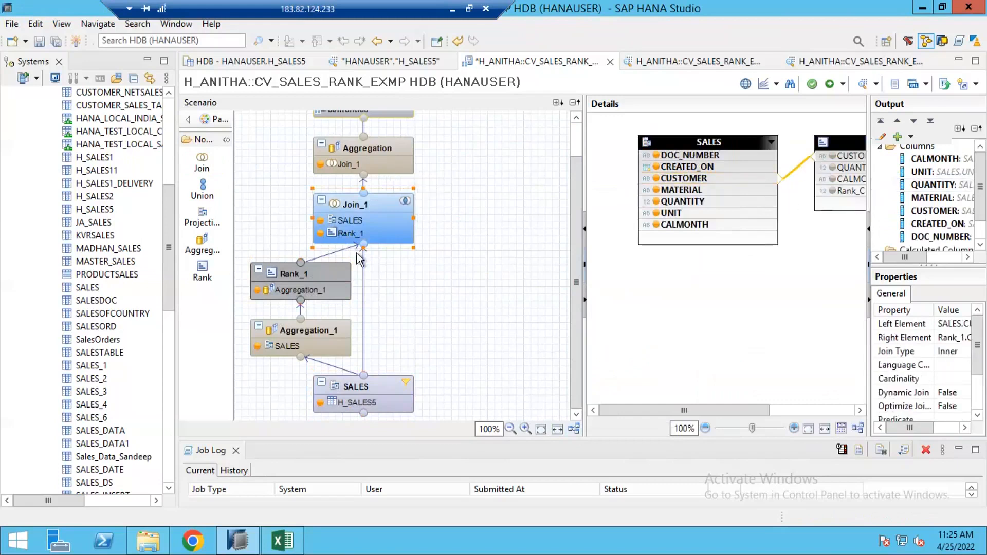
Add Rank_Column from Rank_1 to the Join_1 output and widen the output area to show the full column list.
left_click_drag(245, 252, 353, 307)
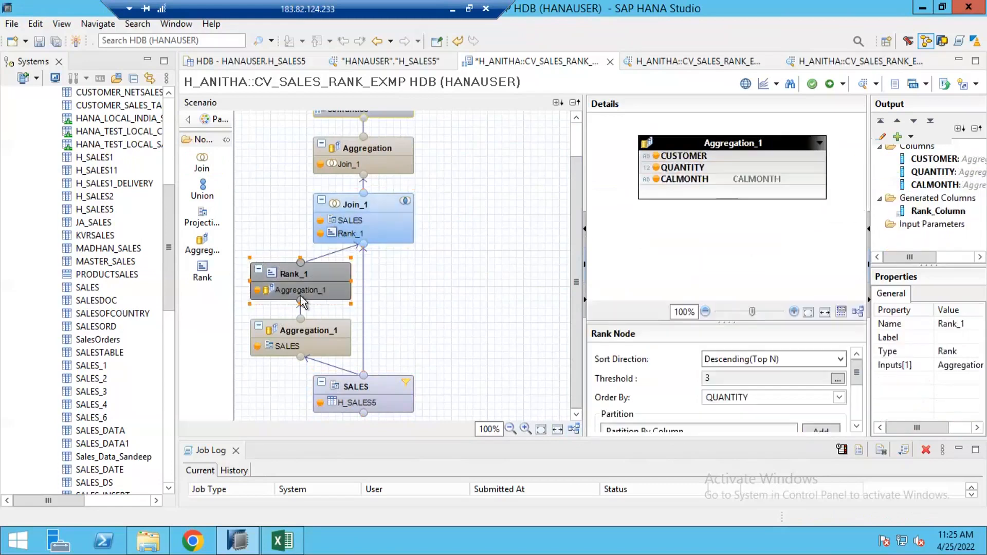
left_click(354, 234)
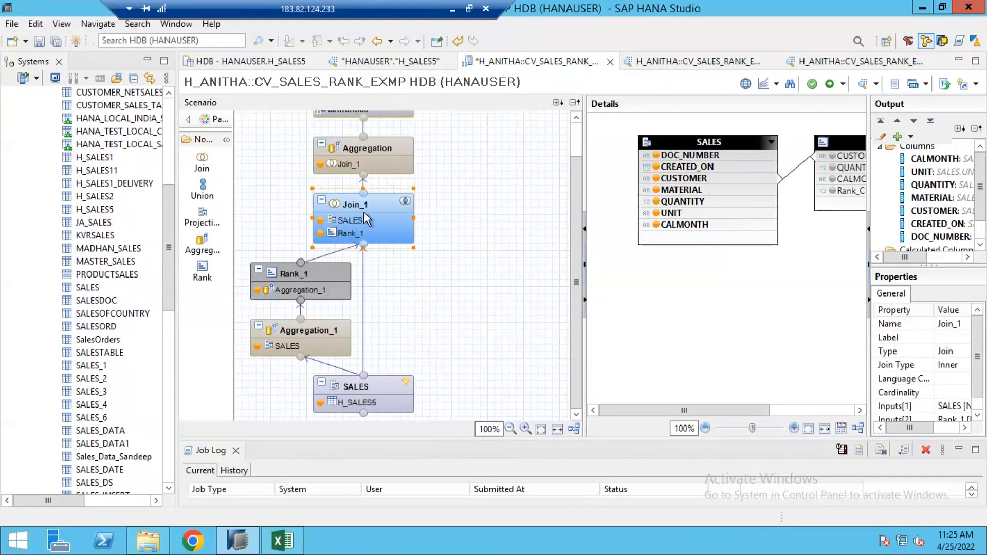
mouse_move(365, 213)
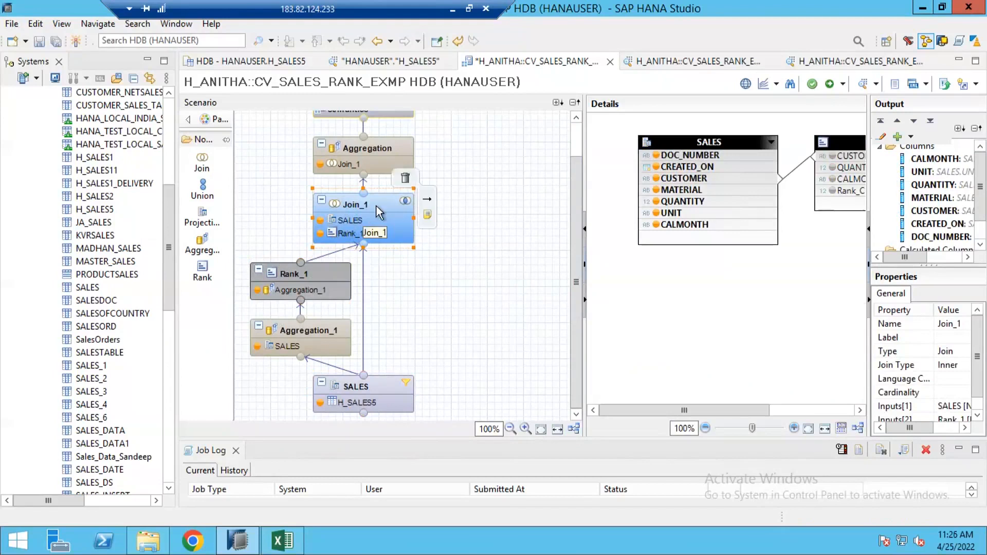
left_click(373, 206)
left_click(478, 226)
left_click(381, 223)
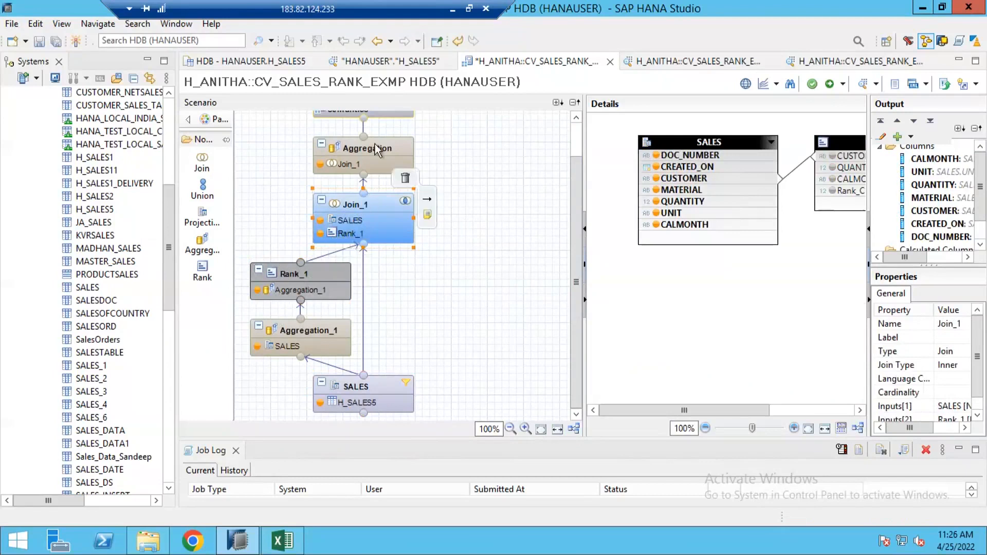
left_click(374, 205)
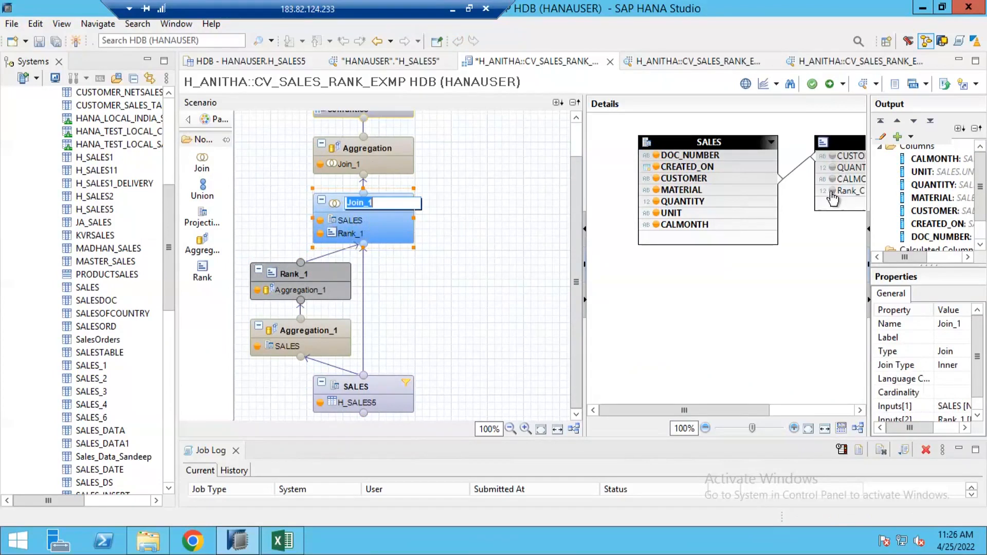
left_click(832, 191)
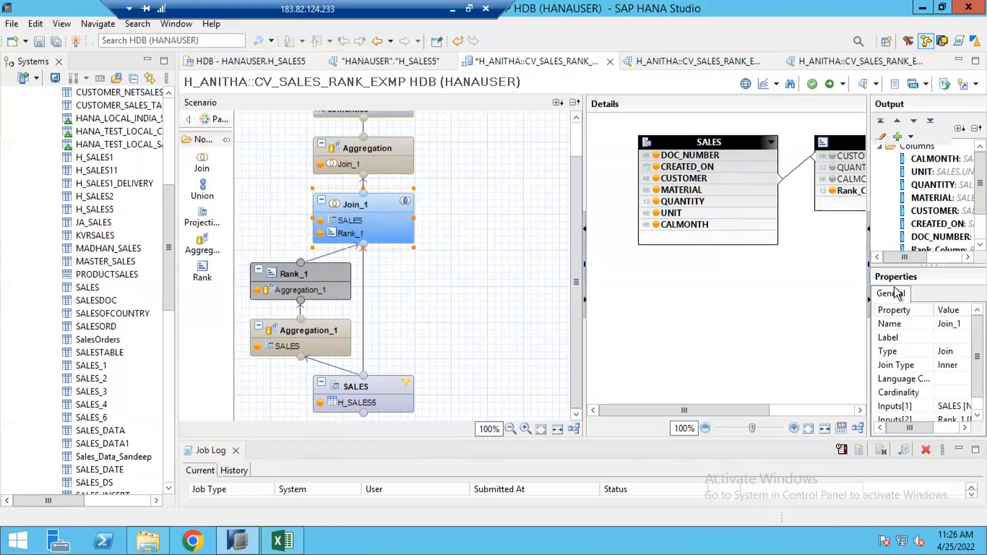
left_click_drag(760, 206, 757, 207)
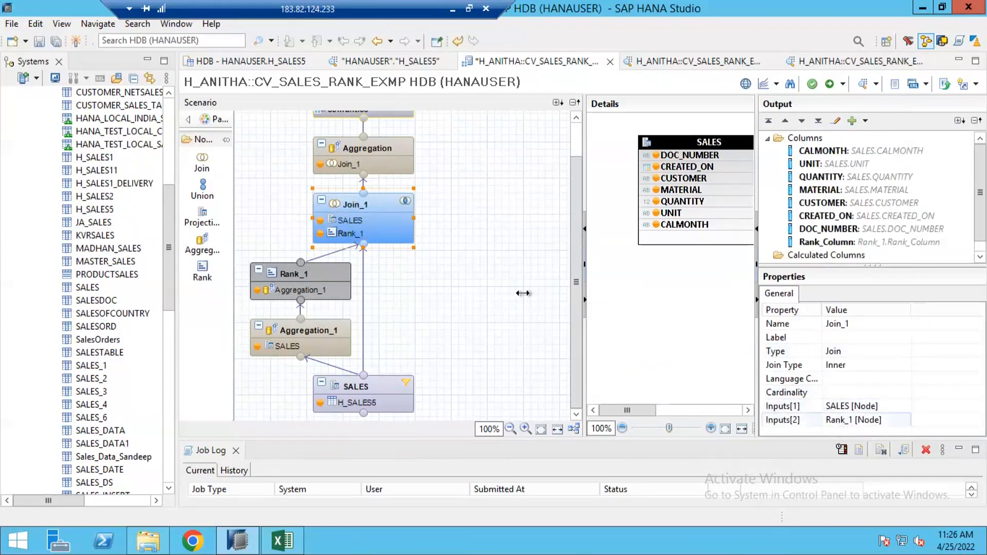
Add Rank_Column to the output of the Aggregation node and auto-assign its column type in Semantics.
left_click(577, 139)
left_click(363, 192)
left_click(657, 238)
left_click(371, 151)
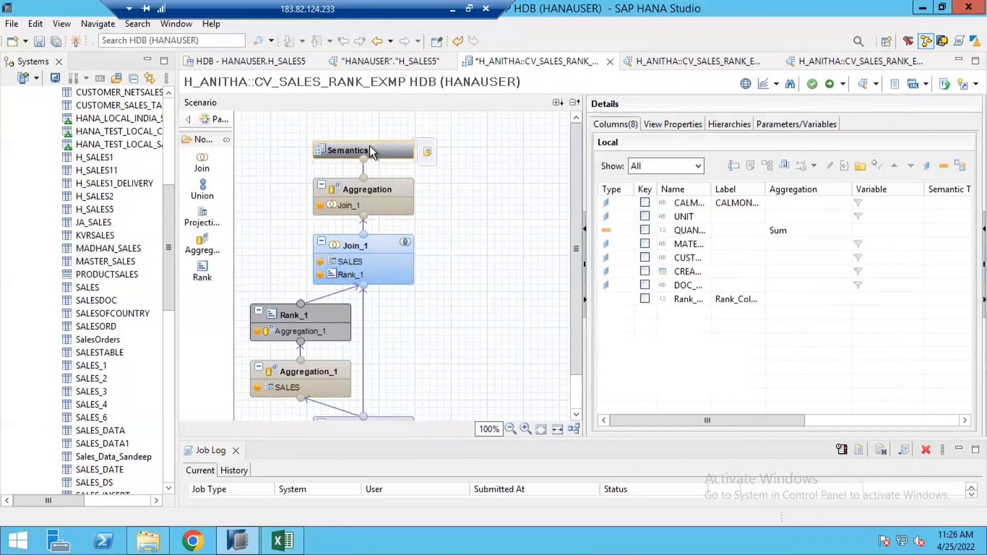
left_click(959, 168)
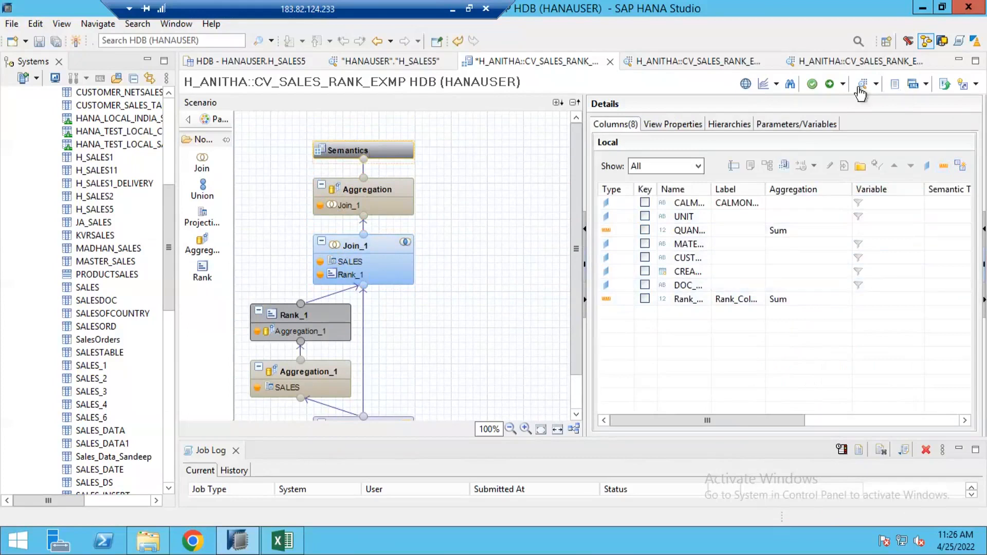
Save and activate the calculation view, and replace the old data preview with a fresh one.
left_click(830, 83)
left_click(918, 63)
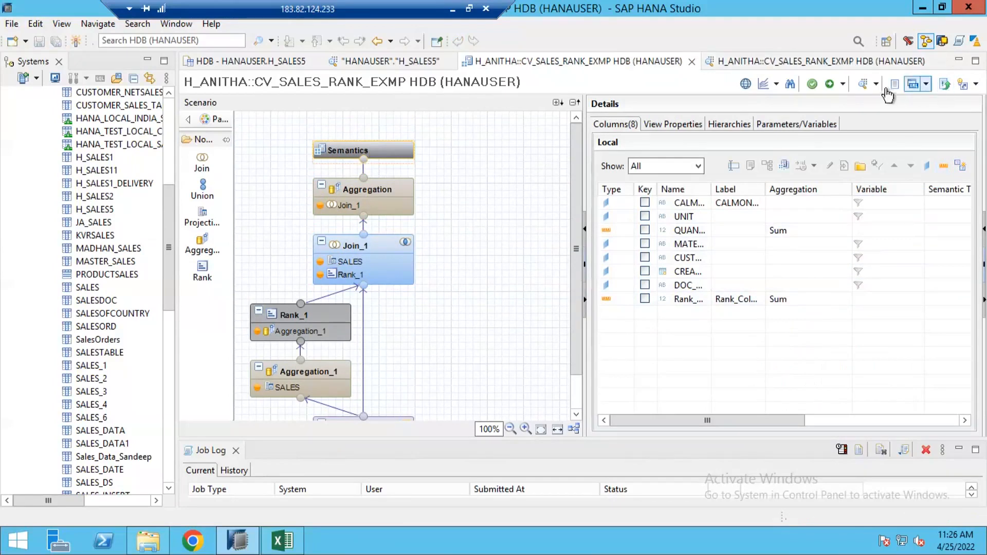
left_click(862, 85)
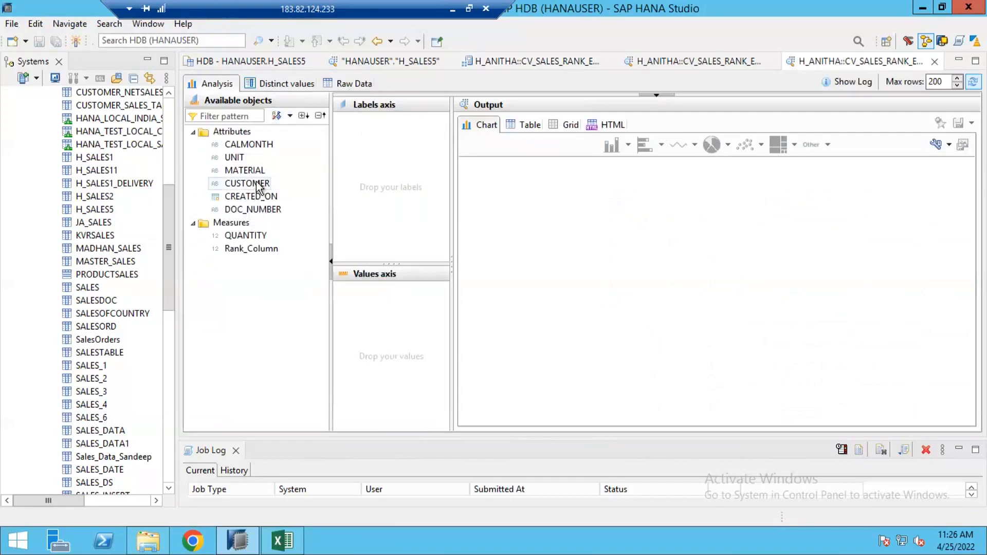
Put CALMONTH and CUSTOMER on the labels axis of the data preview analysis and show the output as a table.
left_click_drag(261, 149, 390, 211)
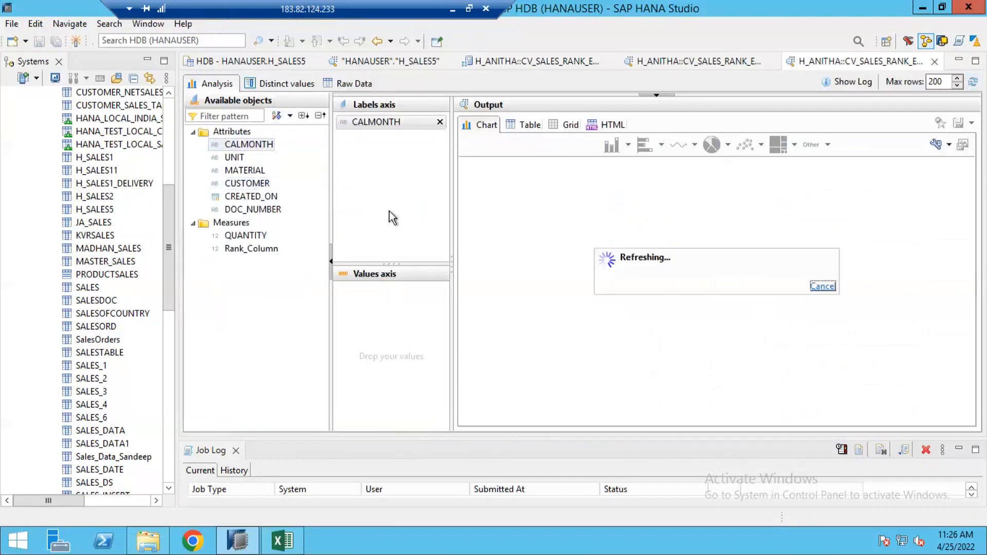
left_click(527, 126)
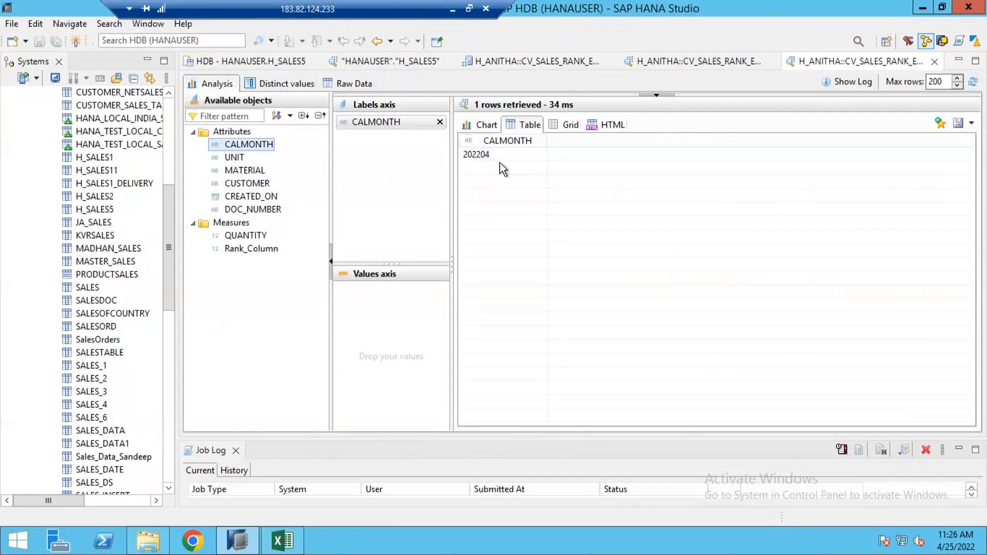
left_click_drag(247, 184, 394, 198)
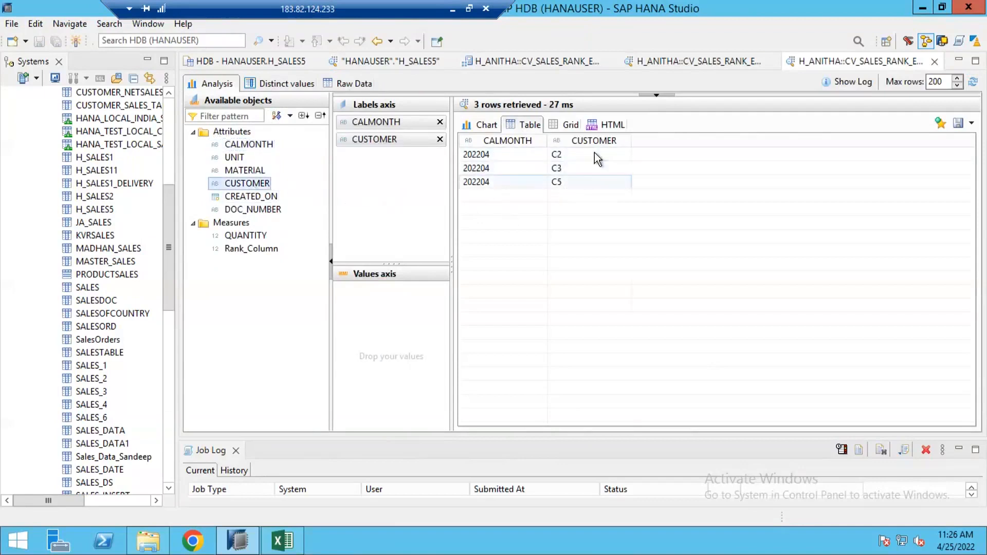
Check the earlier preview's customer quantities, and add QUANTITY to the values axis of the new data preview.
left_click(688, 61)
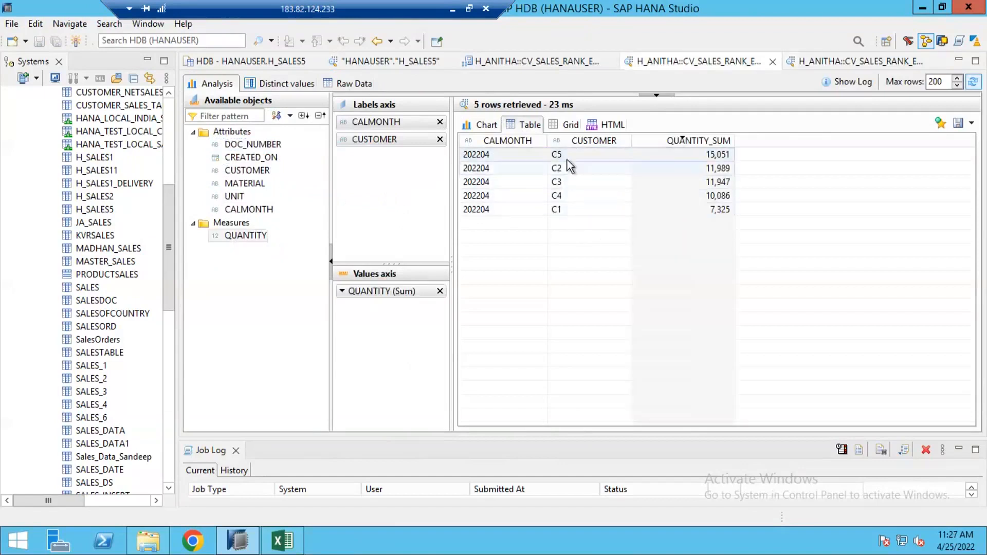
left_click(843, 62)
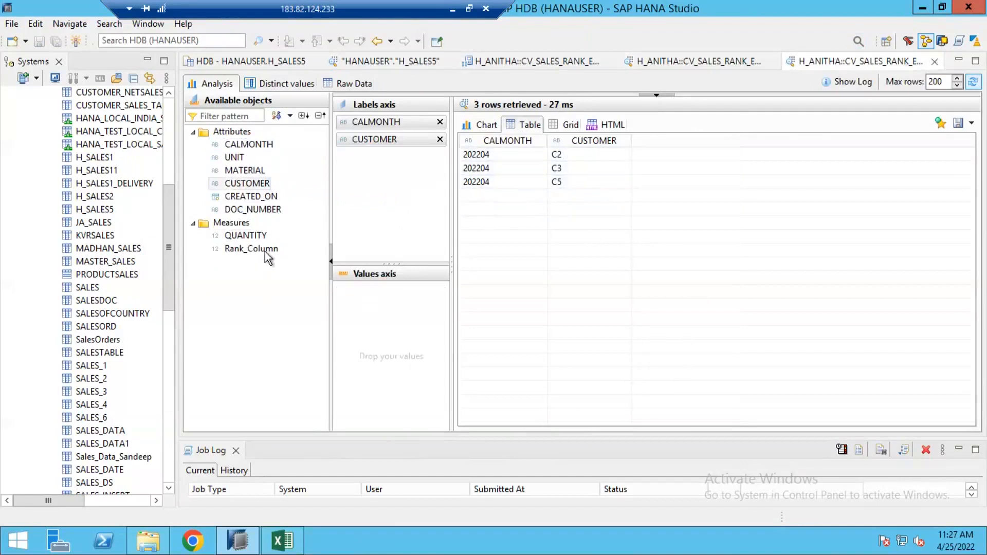
left_click_drag(266, 239, 391, 308)
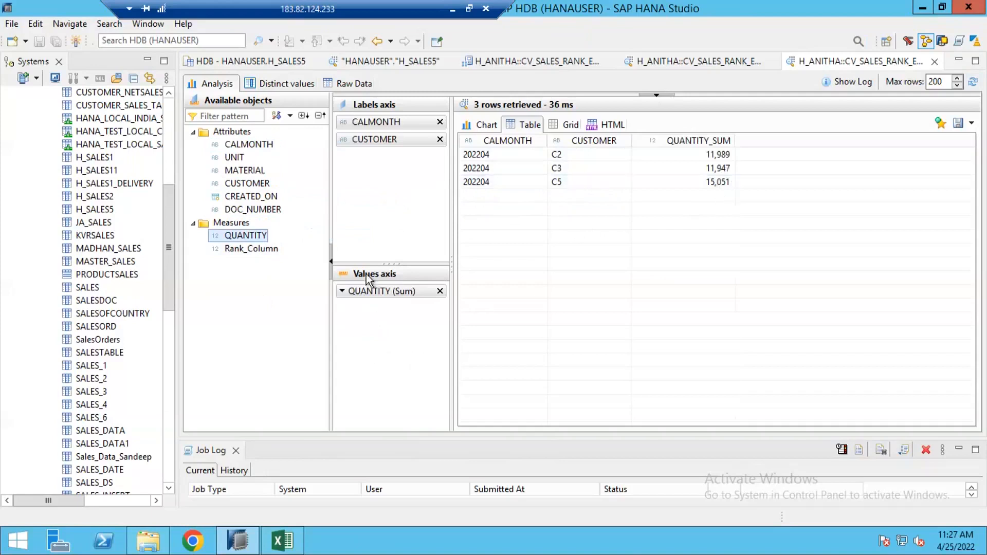
Try Rank_Column on the values axis with Max, Avg and Min aggregation, and remove it from the axis.
left_click_drag(259, 252, 386, 334)
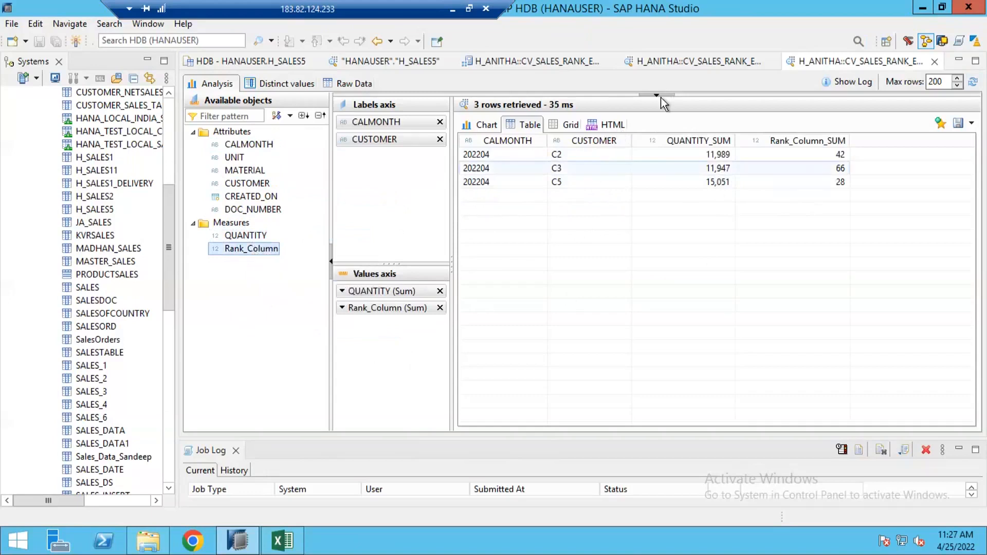
left_click(831, 156)
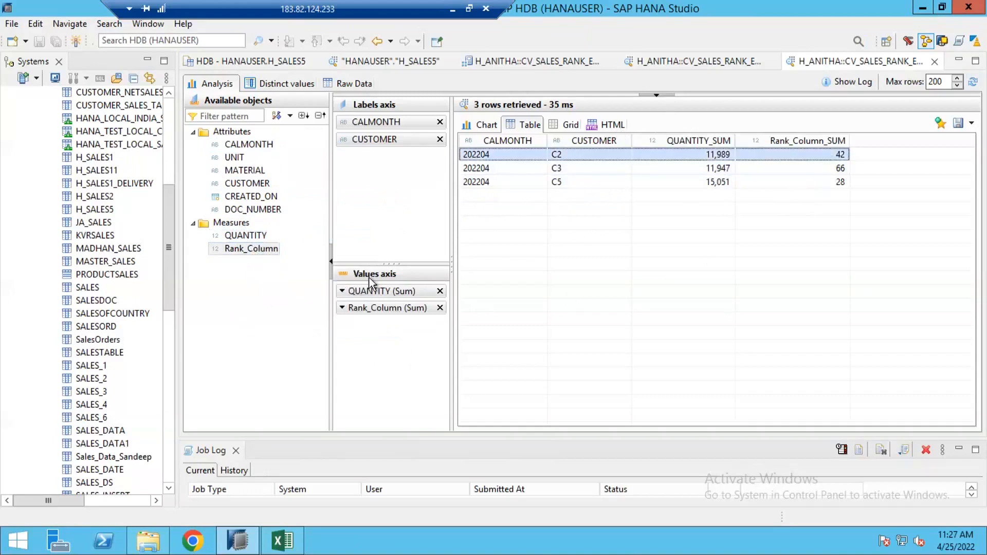
left_click(341, 312)
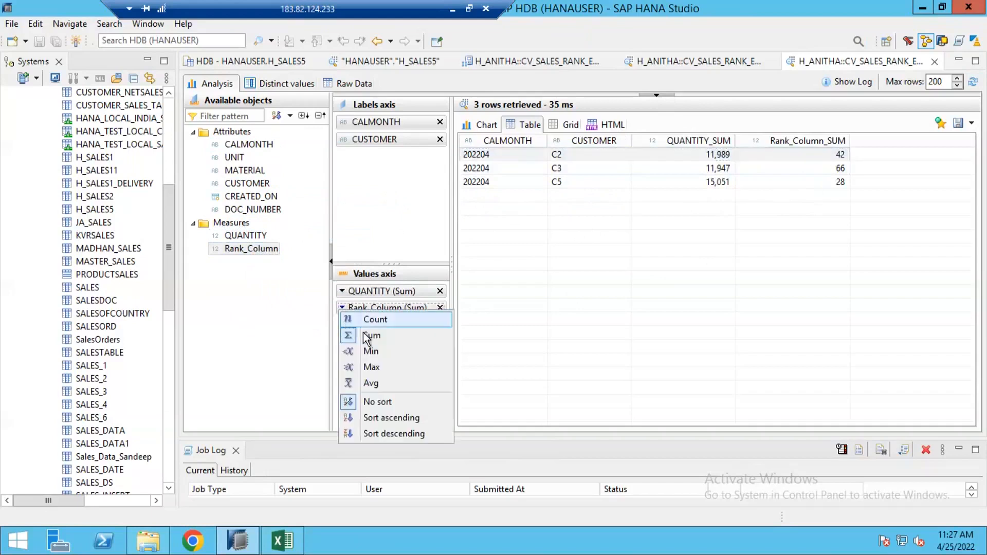
left_click(376, 366)
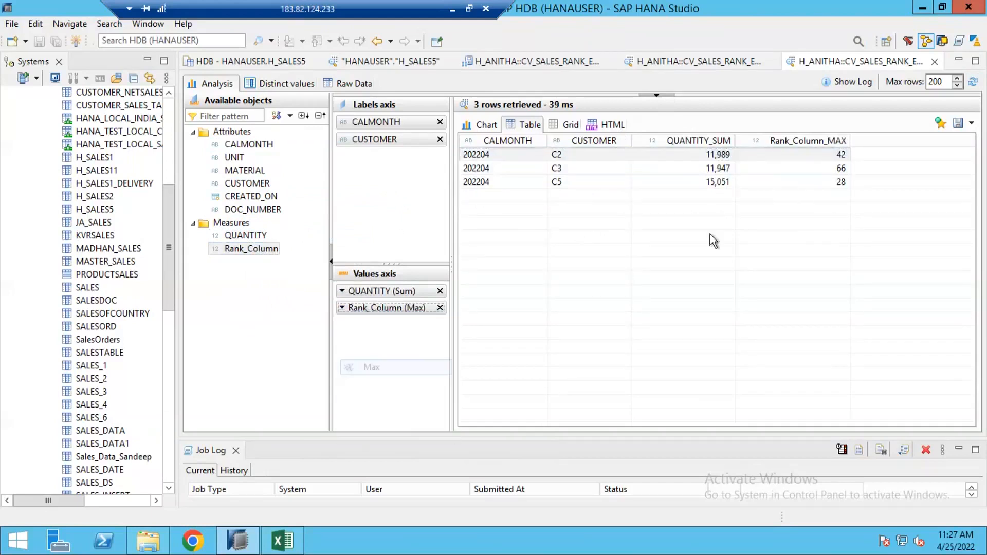
left_click(339, 310)
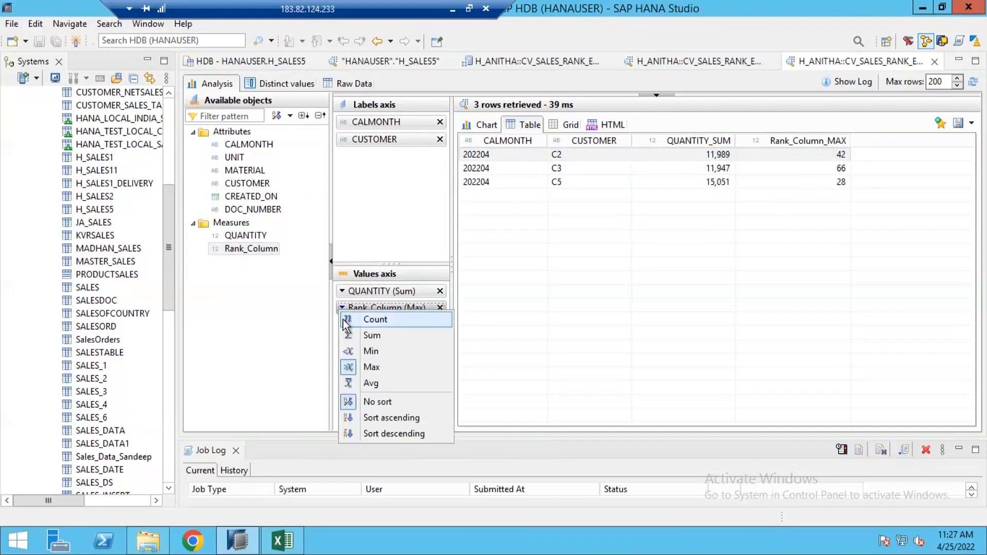
left_click(353, 391)
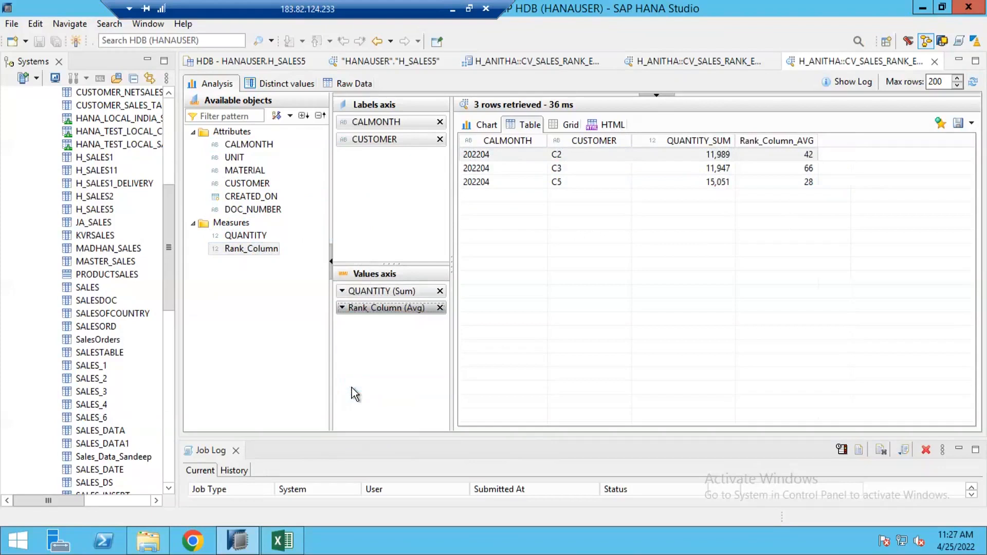
left_click(341, 307)
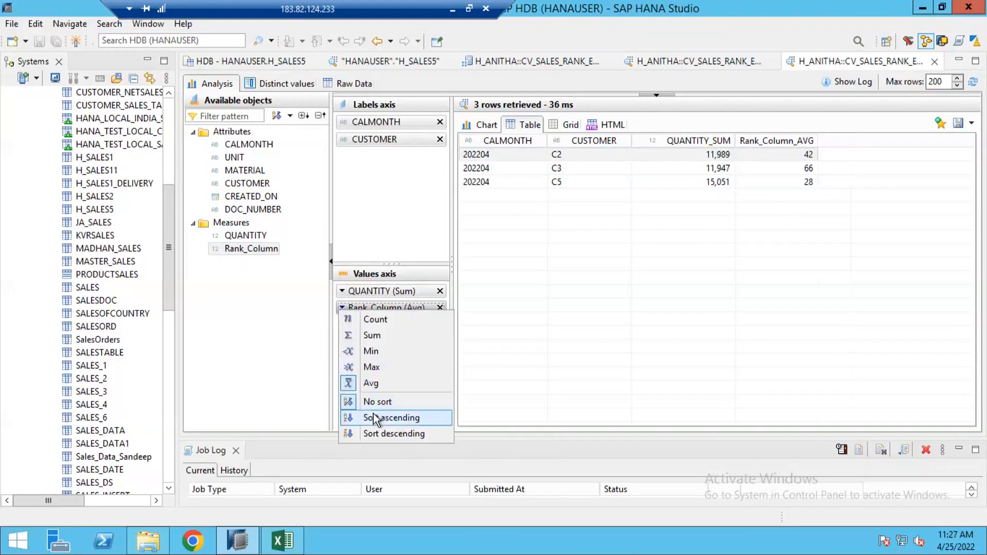
left_click(370, 352)
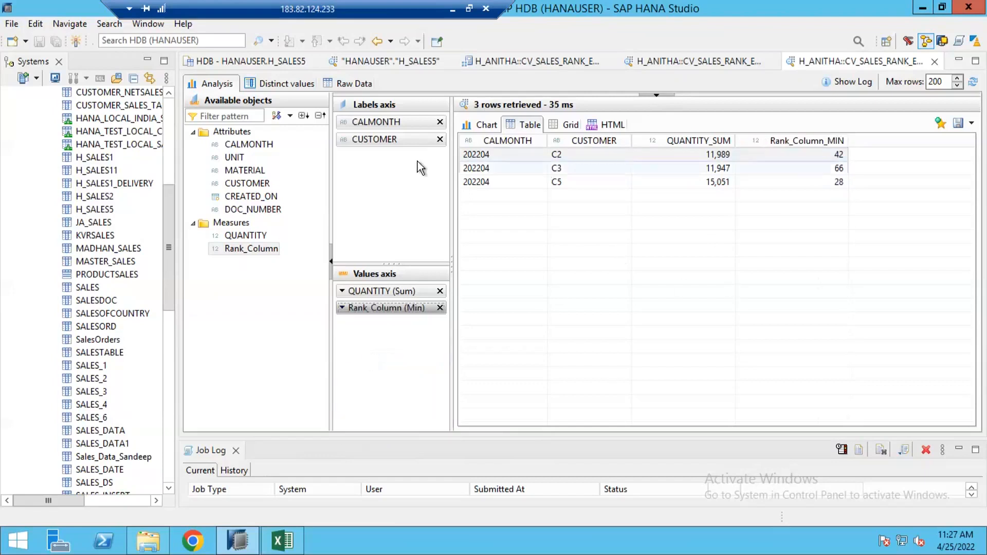
left_click(440, 308)
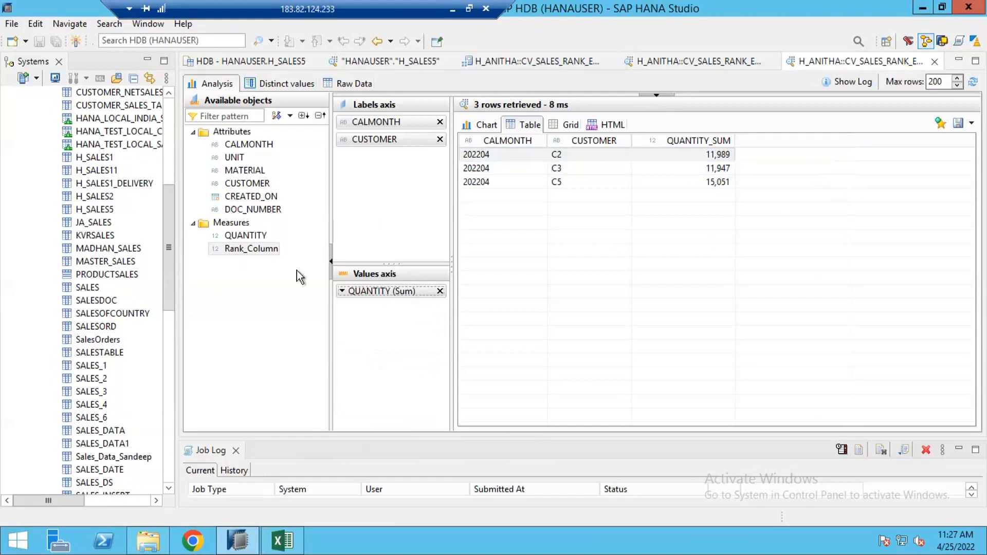
Show the raw data of the preview and sort its rows ascending by Rank_Column.
left_click(355, 83)
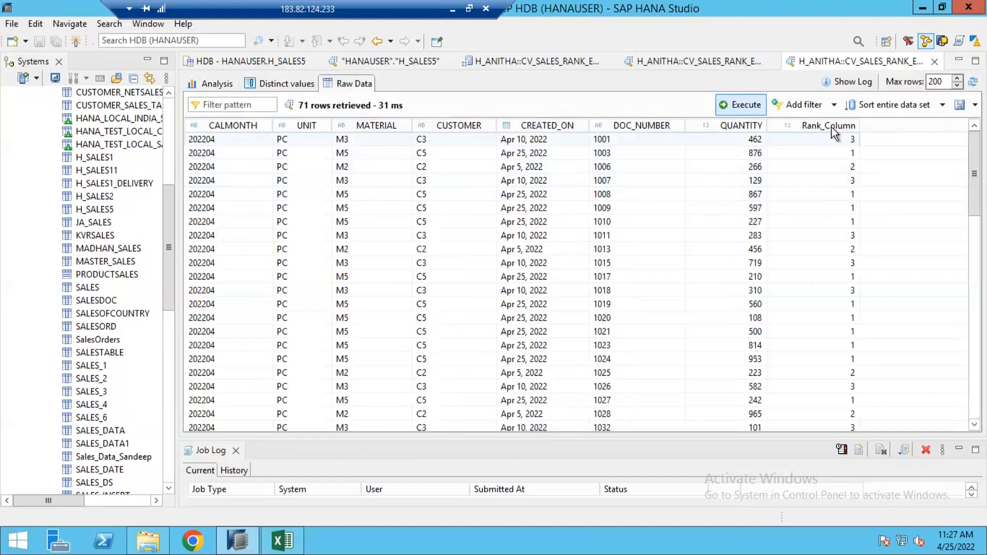
left_click(808, 125)
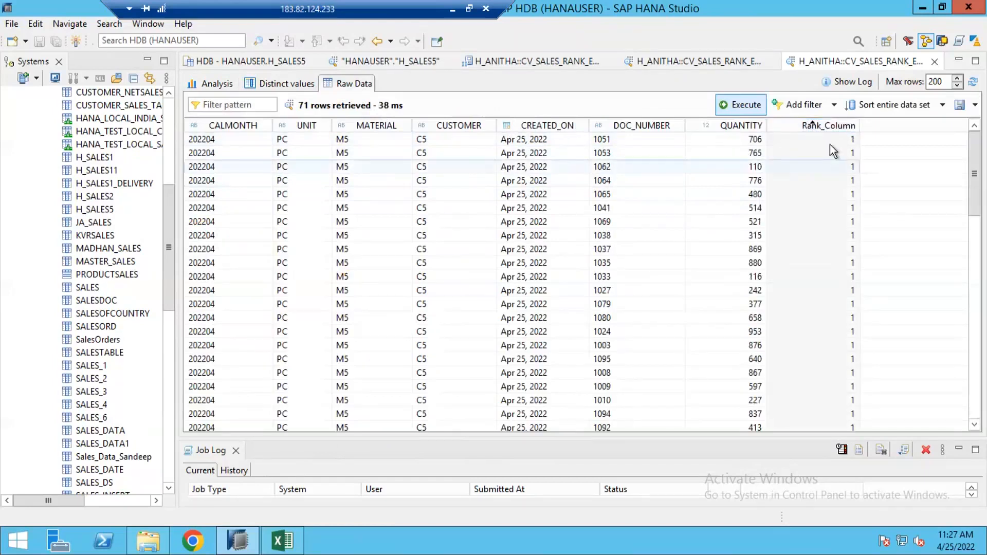
left_click(829, 144)
Compare the customer quantity totals in the earlier preview with the Rank_Column values across the sorted raw data rows.
left_click(679, 63)
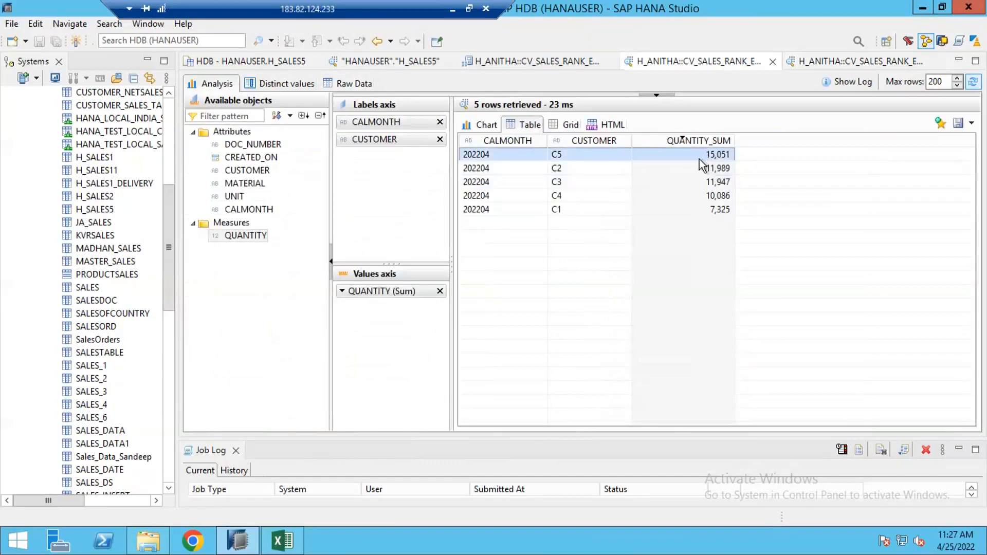
left_click(661, 170)
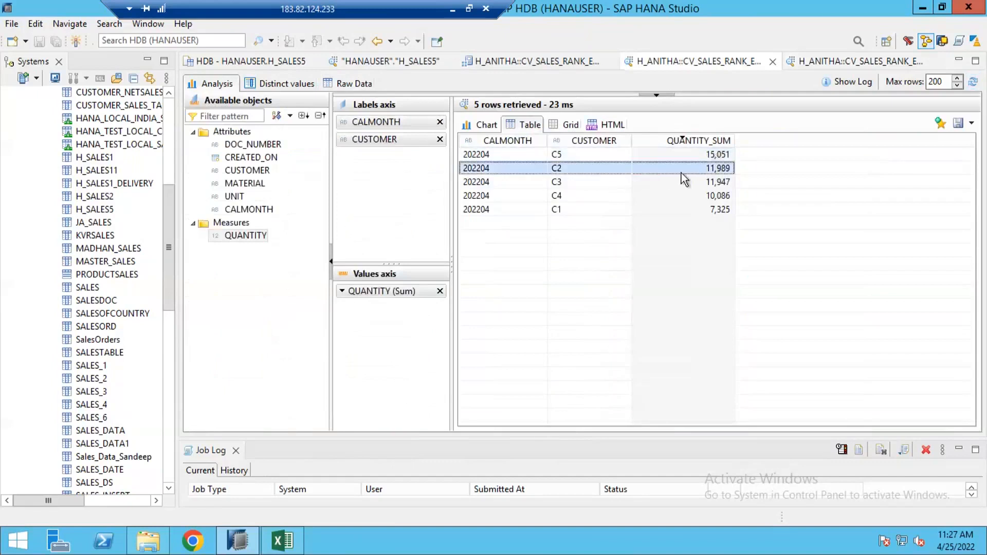
left_click(824, 63)
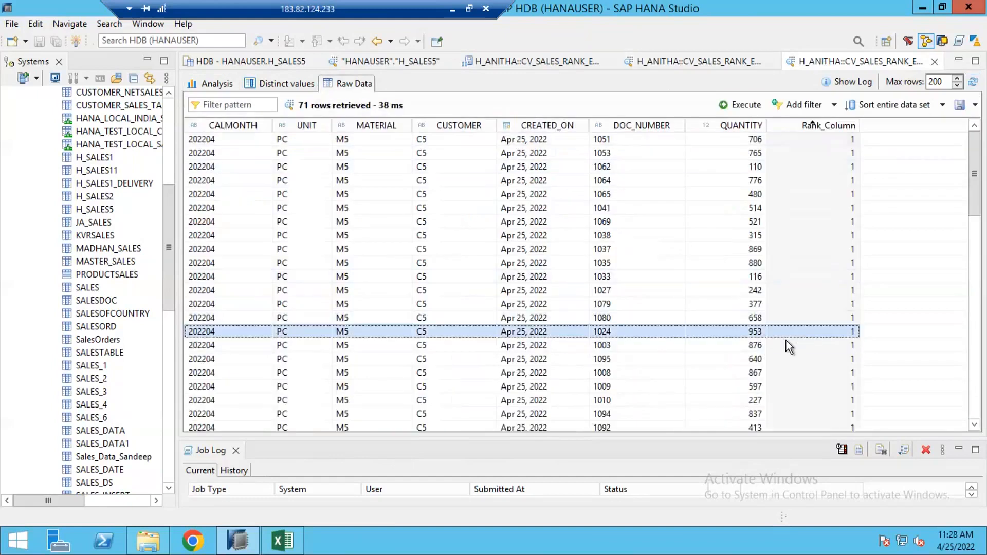
scroll(781, 341, "down", 9)
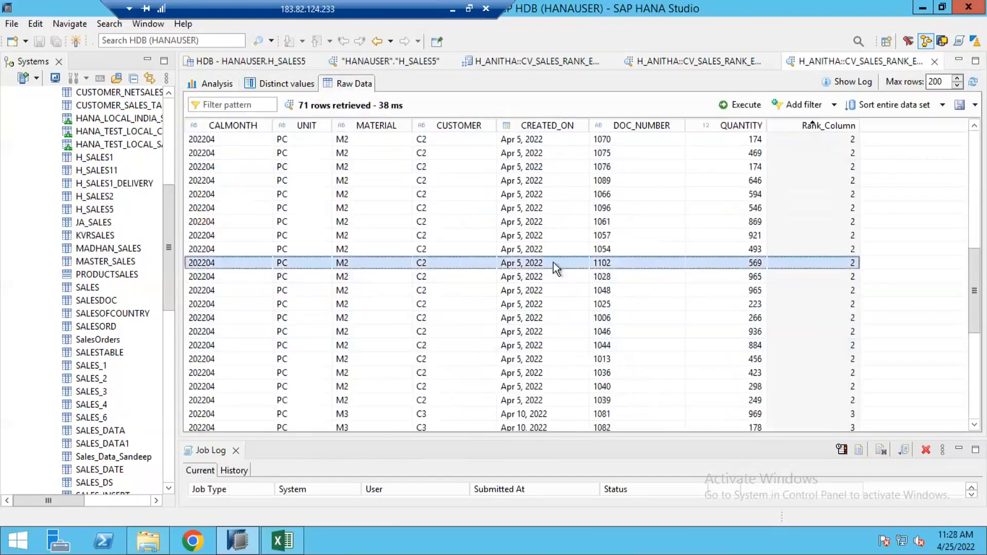
scroll(616, 359, "down", 7)
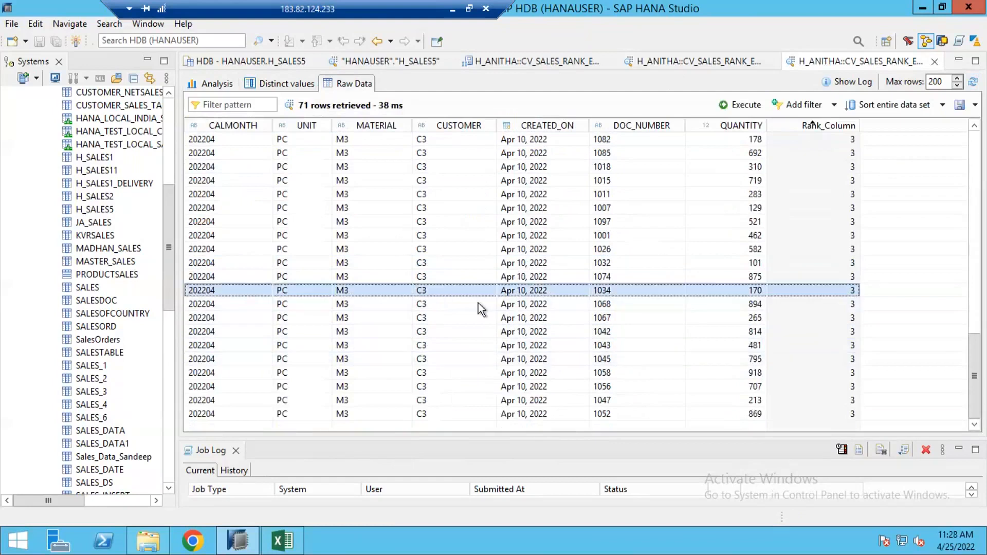
scroll(502, 291, "up", 6)
scroll(513, 278, "up", 10)
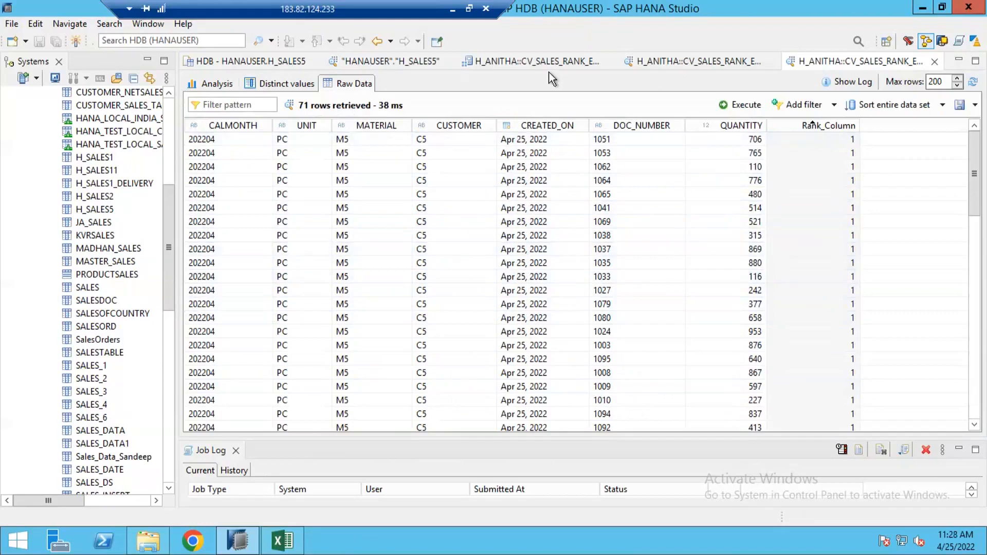
Switch to the Excel workbook and copy the top two Part 1 C1 rows (K10:N11) into the Output block starting at D8.
left_click(283, 541)
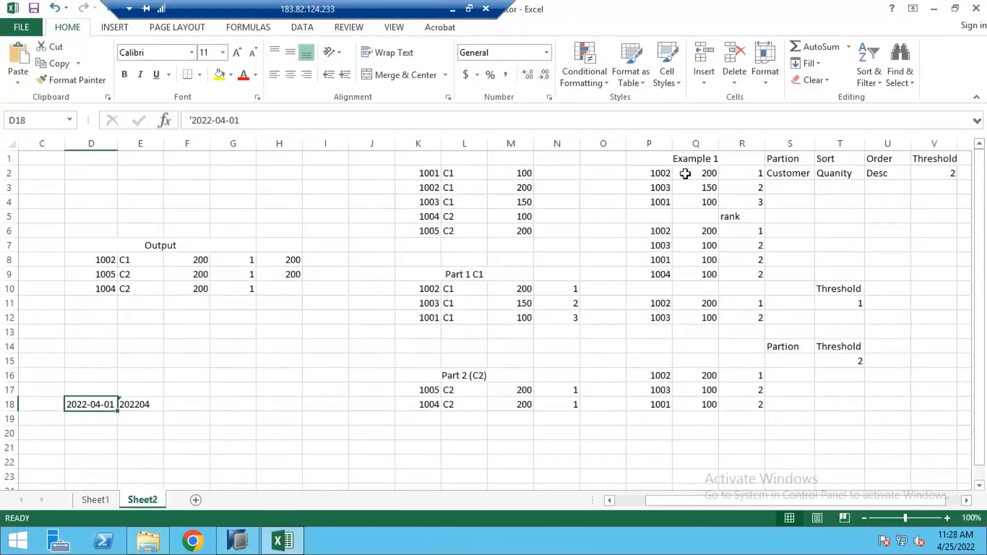
left_click(938, 175)
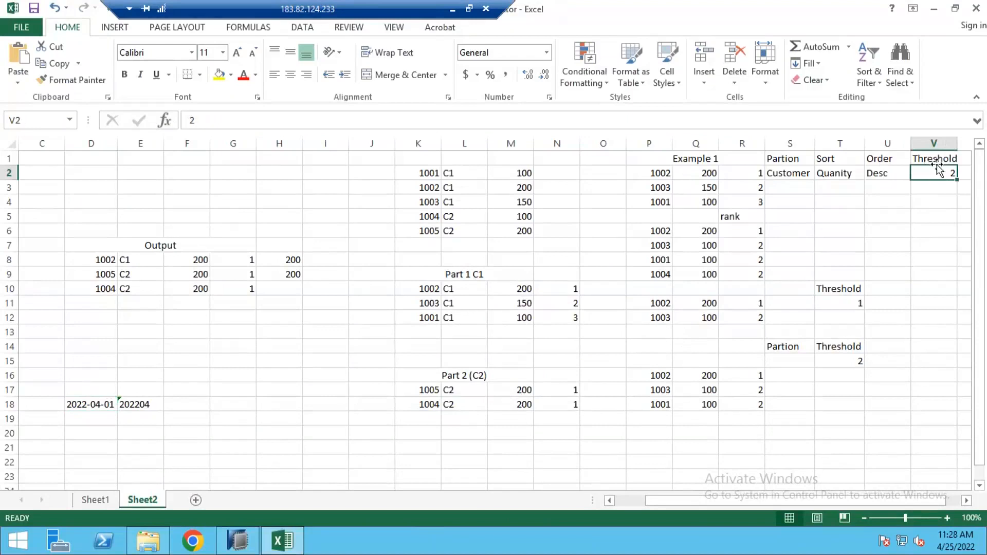
left_click(832, 361)
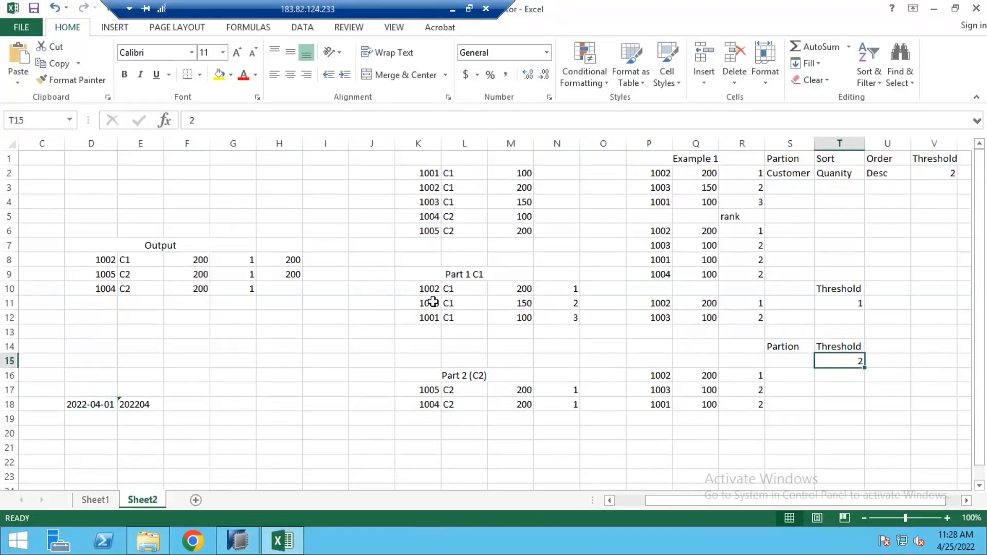
left_click(432, 302)
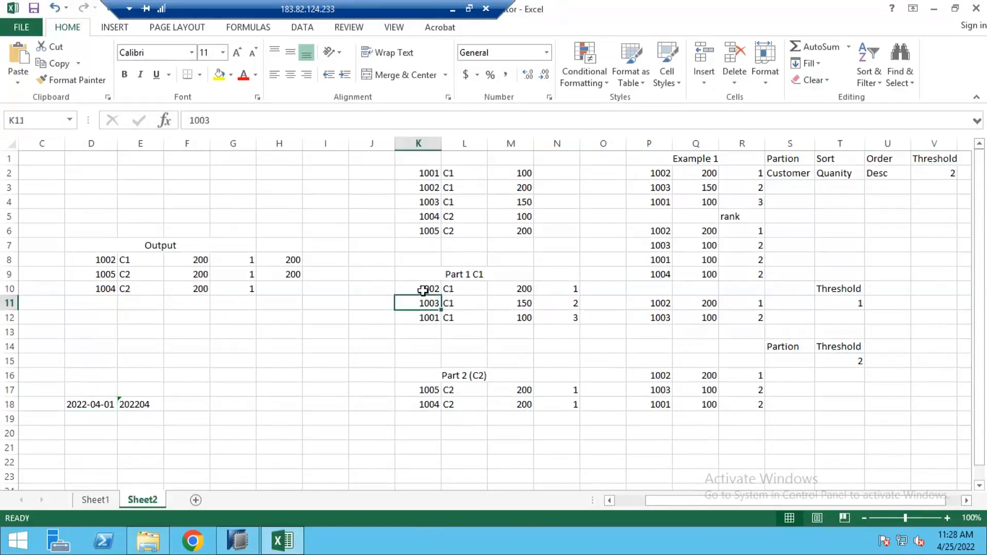
left_click_drag(425, 292, 555, 303)
key("ctrl+c")
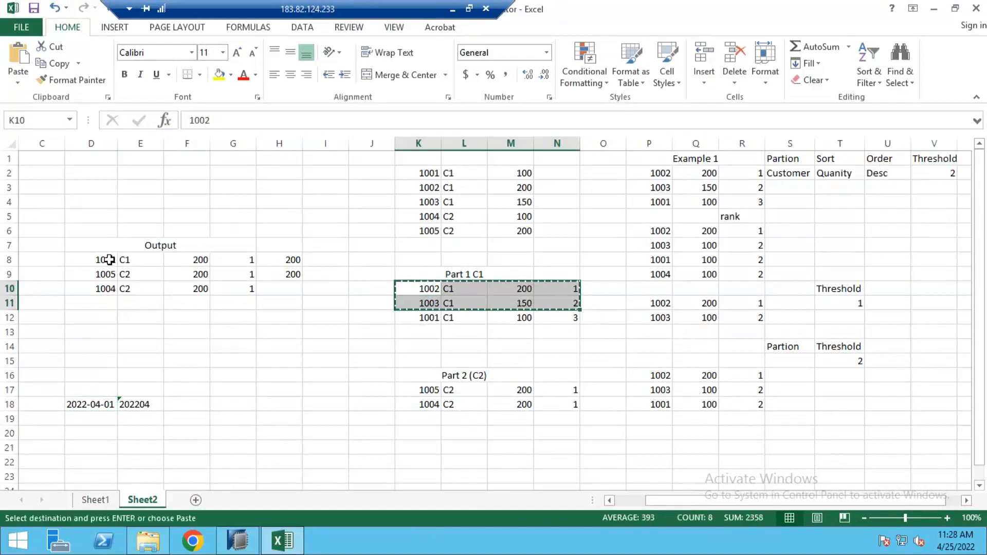
left_click(109, 260)
key("ctrl+v")
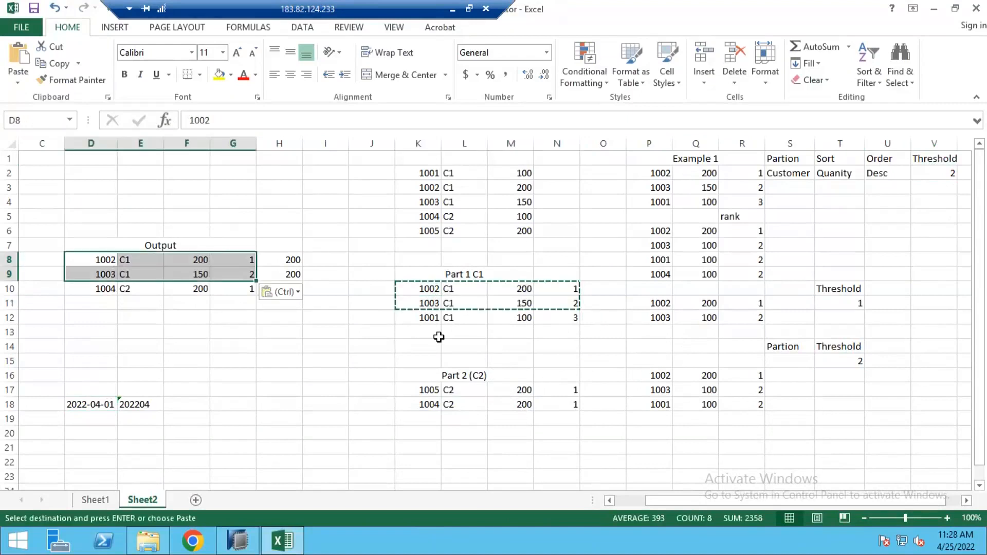
key("Escape")
Clear the leftover values in column H beside the Output rows.
left_click_drag(277, 265, 290, 314)
key("Delete")
left_click(604, 401)
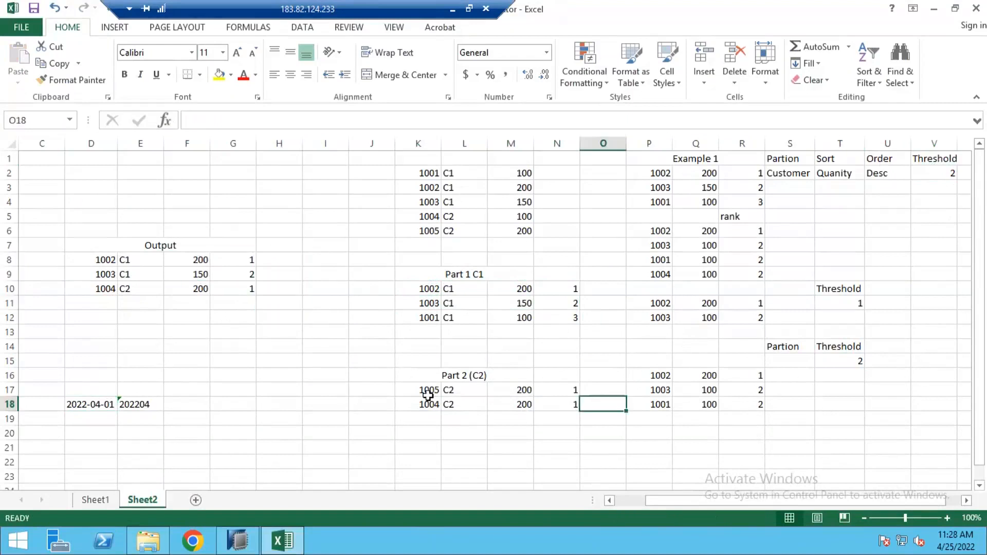
Copy both Part 2 (C2) rows (K17:N18) into the Output block starting at D10, overwriting the existing row there.
left_click_drag(417, 393, 548, 405)
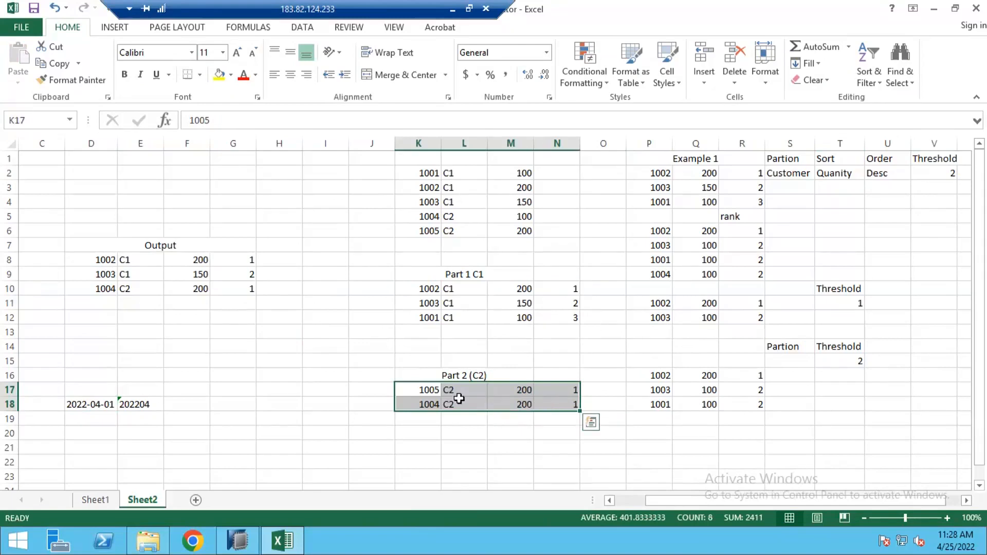
left_click(510, 405)
left_click_drag(438, 394, 557, 407)
left_click(950, 175)
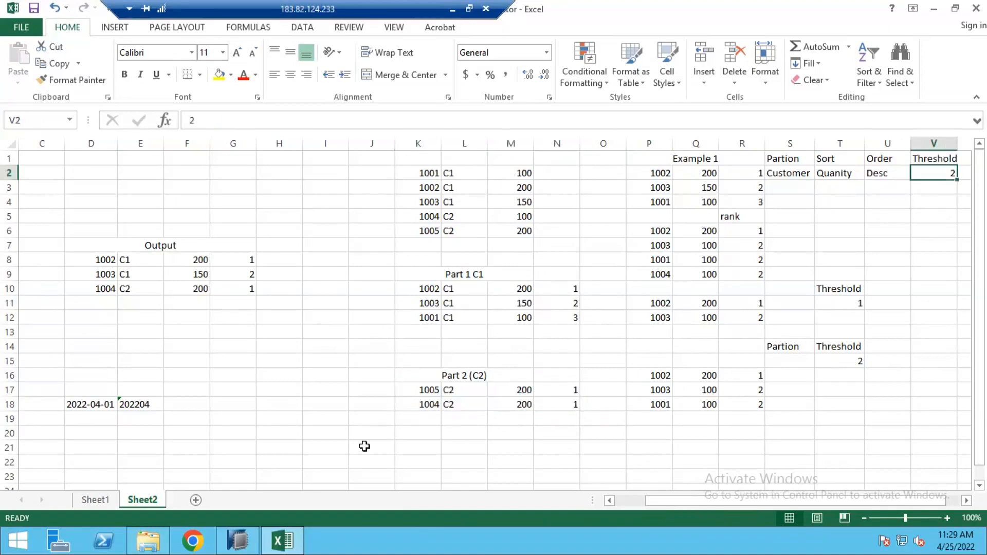
left_click(197, 338)
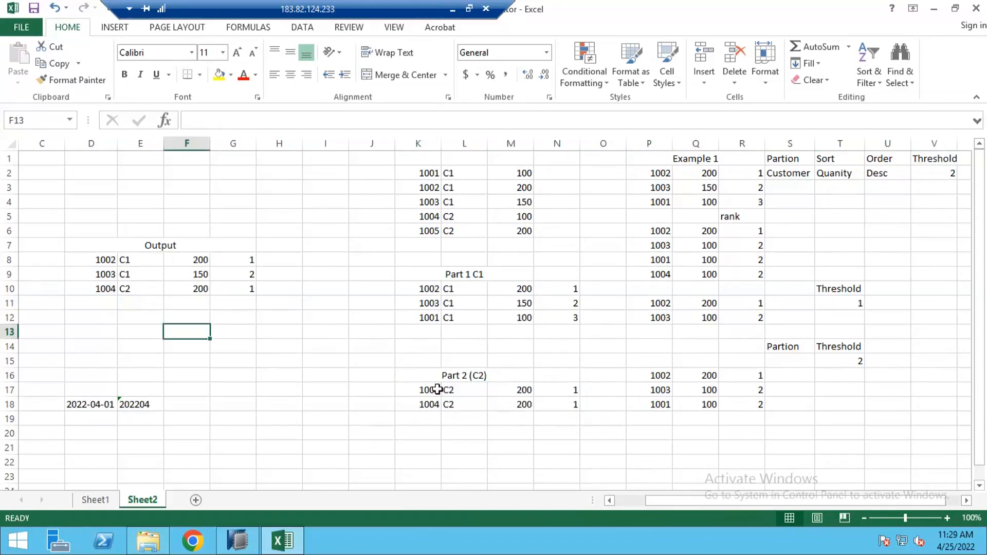
left_click_drag(412, 390, 565, 404)
key("ctrl+c")
left_click(109, 286)
key("ctrl+v")
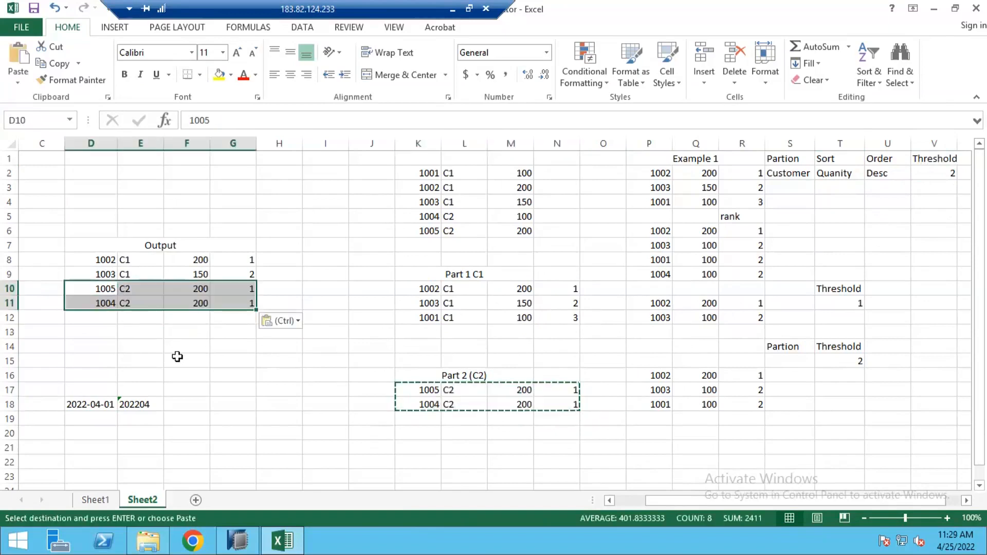
key("Escape")
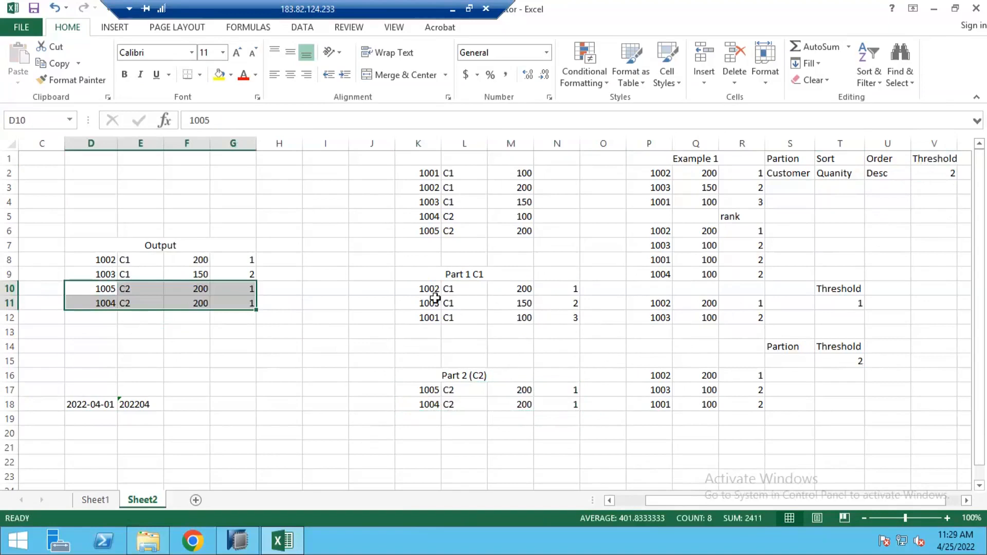
Review the top two Part 1 rows and both Part 2 rows against the threshold in T15.
left_click_drag(435, 289, 563, 301)
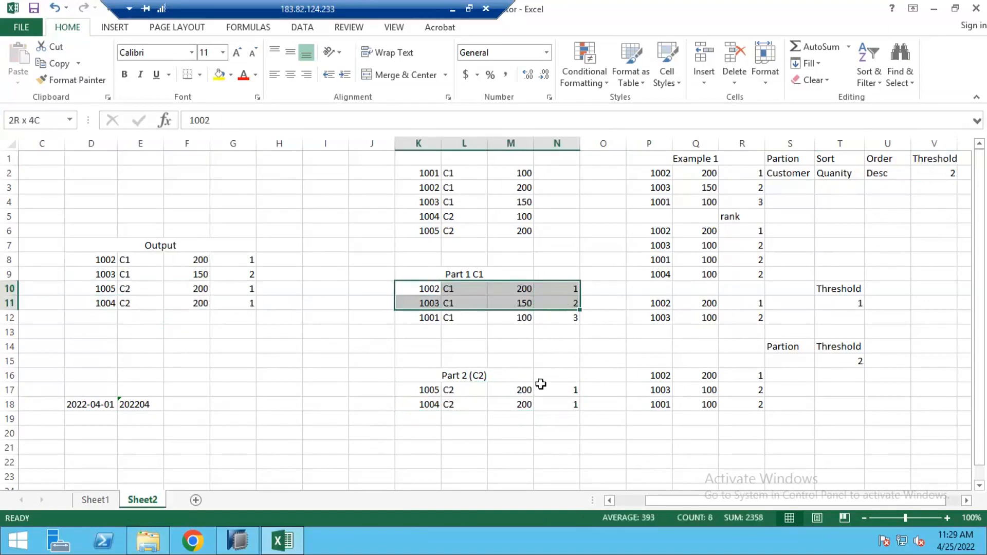
left_click_drag(434, 390, 546, 410)
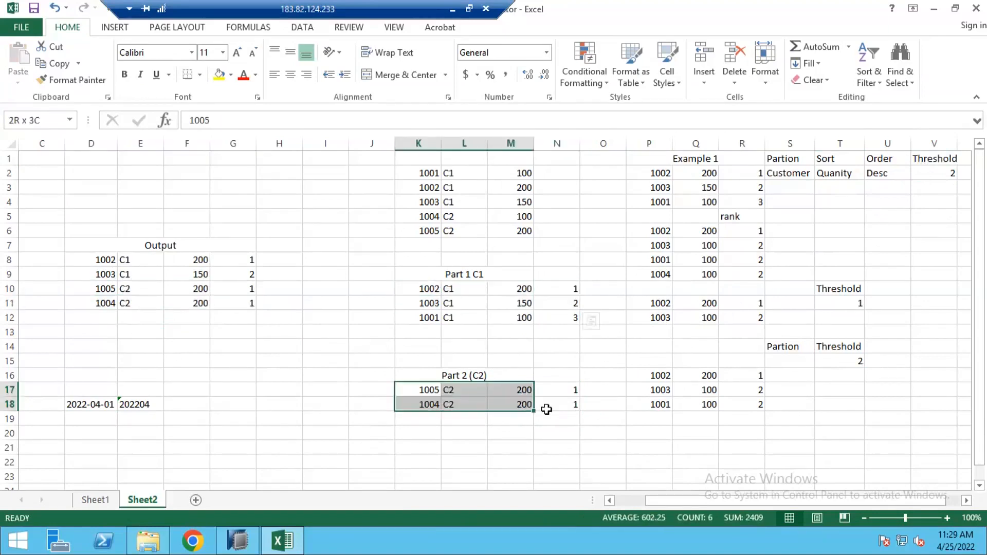
left_click(841, 362)
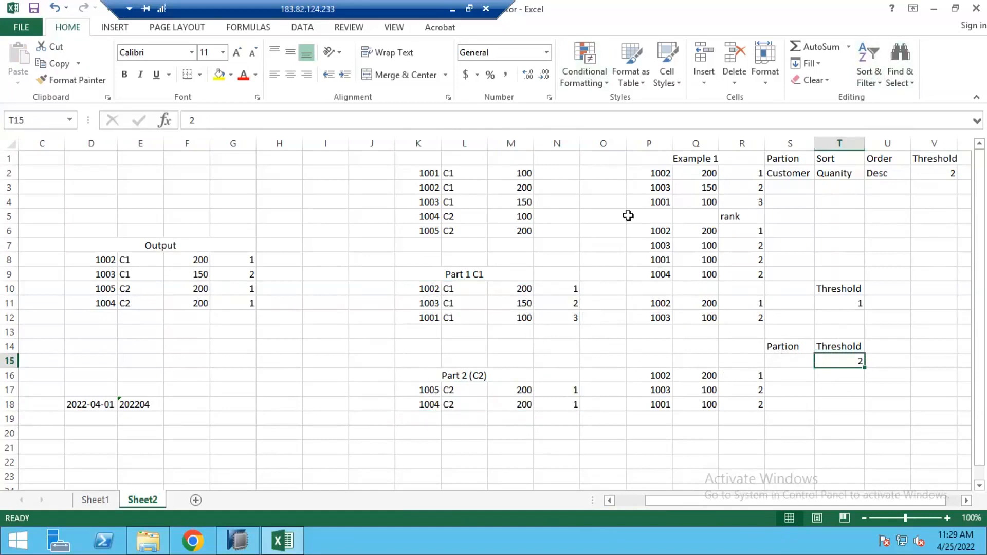
Switch to SAP HANA Studio, remove the filter from the CALMONTH calculated column in the SALES projection, and activate CV_SALES_RANK_EXMP.
left_click(238, 534)
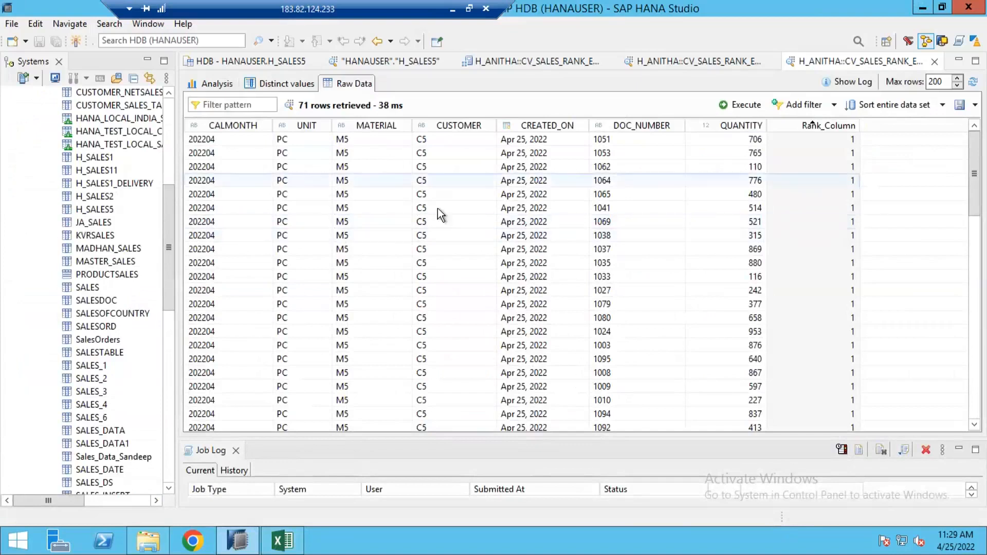
left_click(441, 181)
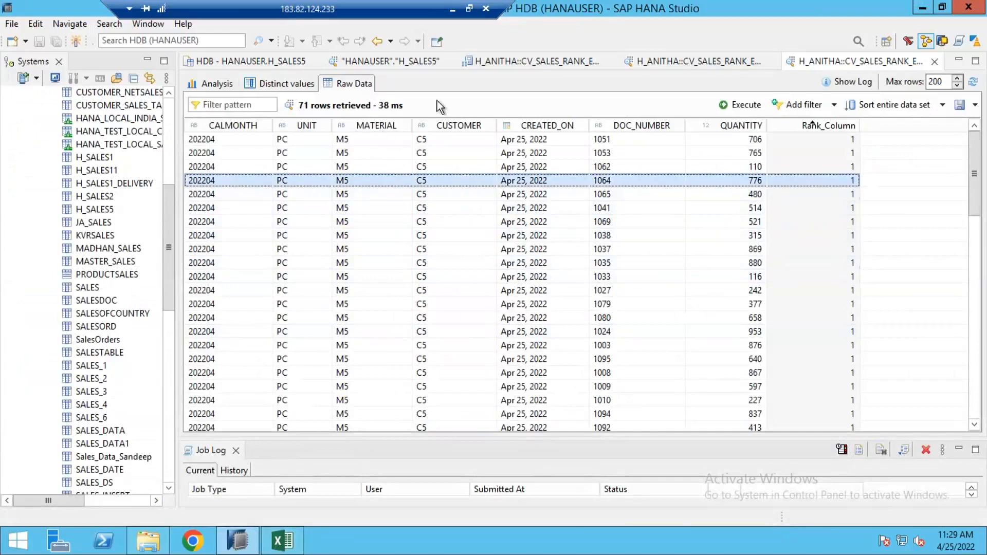
left_click(290, 64)
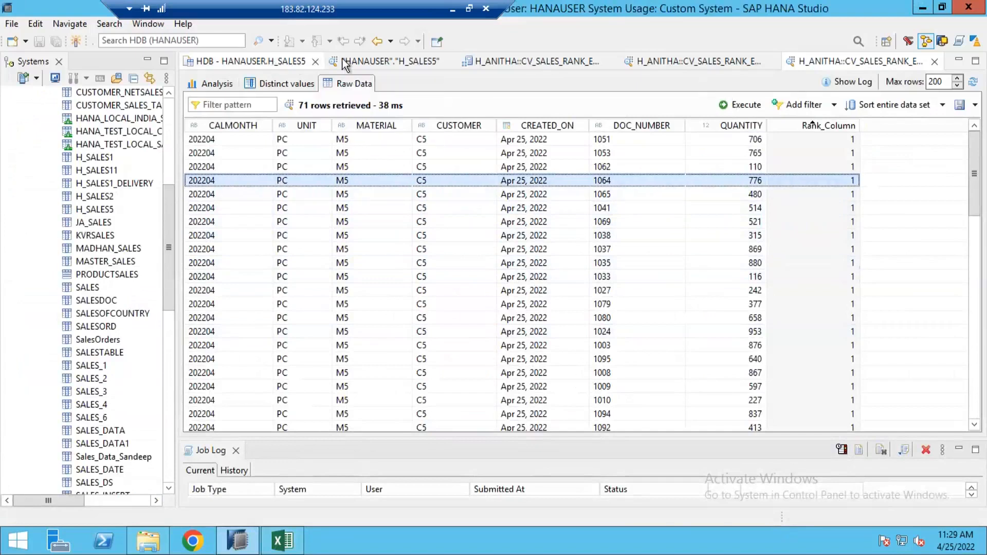
left_click_drag(576, 253, 568, 316)
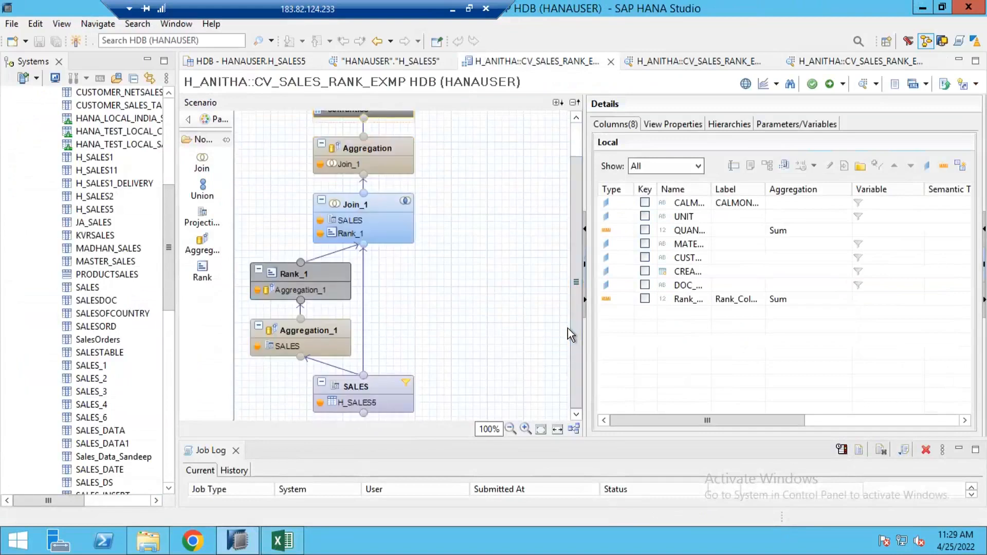
left_click(371, 396)
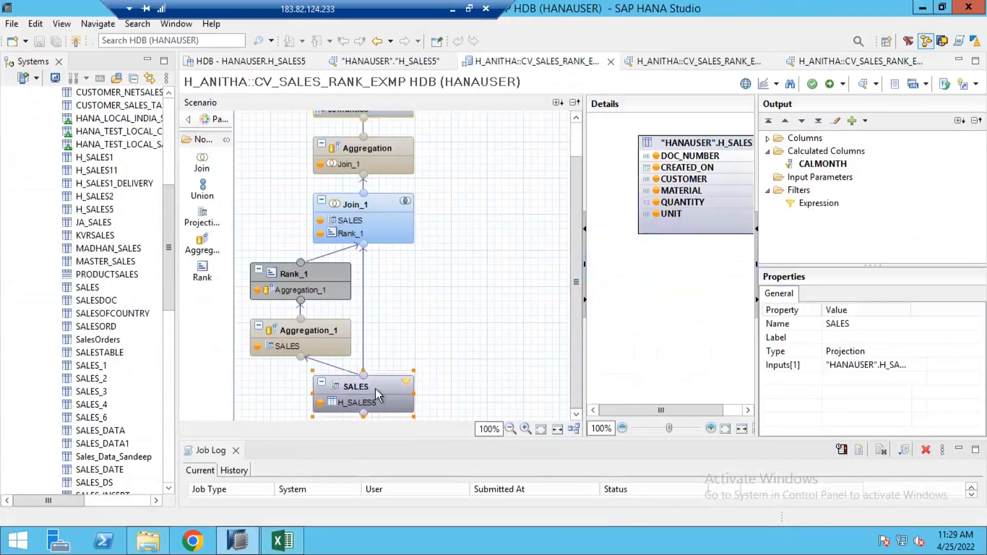
left_click(814, 165)
right_click(801, 162)
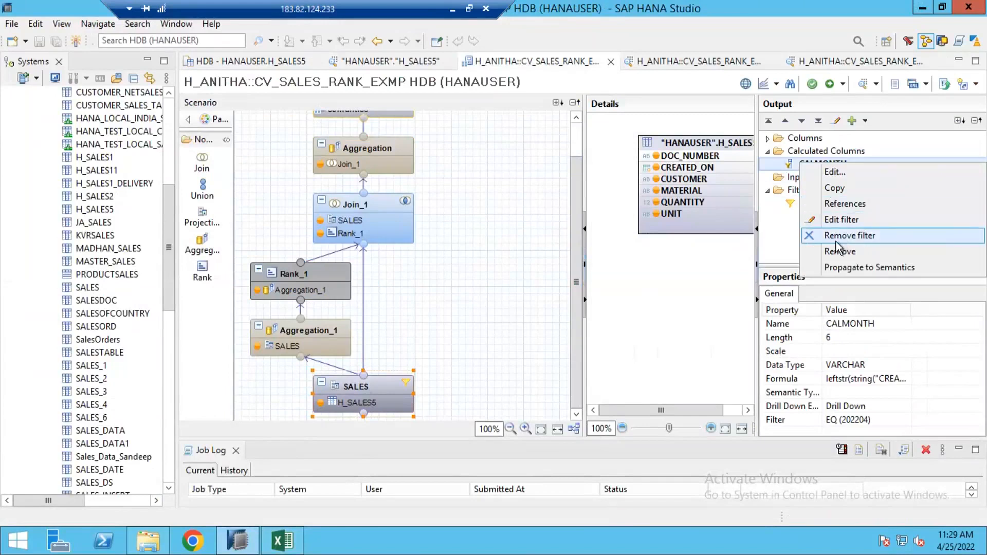
left_click(836, 241)
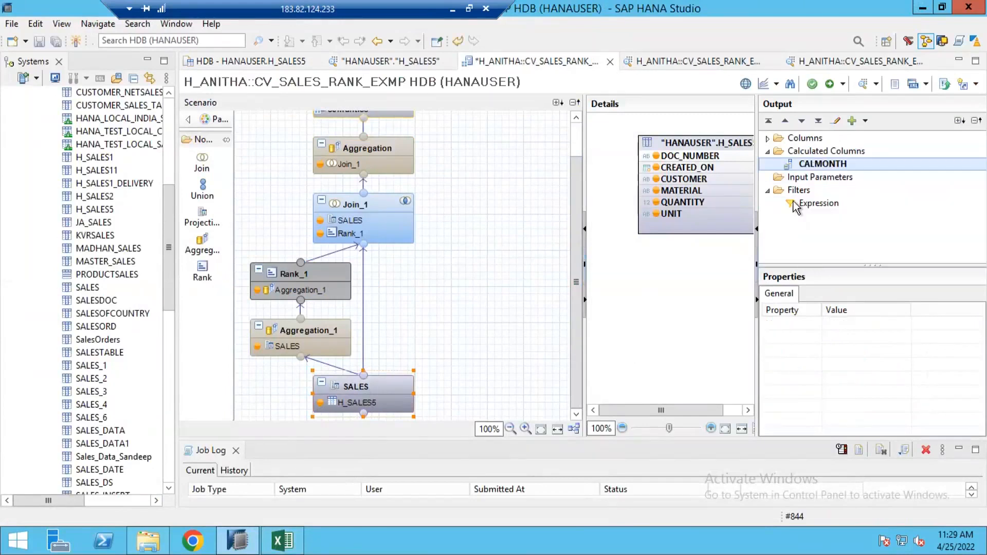
left_click(829, 85)
Set the maximum rows of the view's data preview to 2000 and refresh it.
left_click(825, 64)
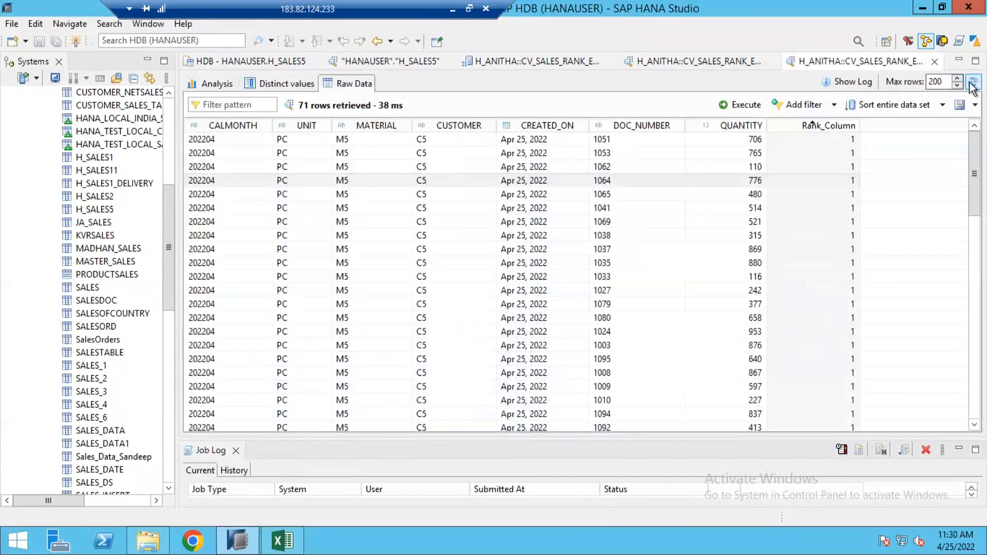
left_click(973, 83)
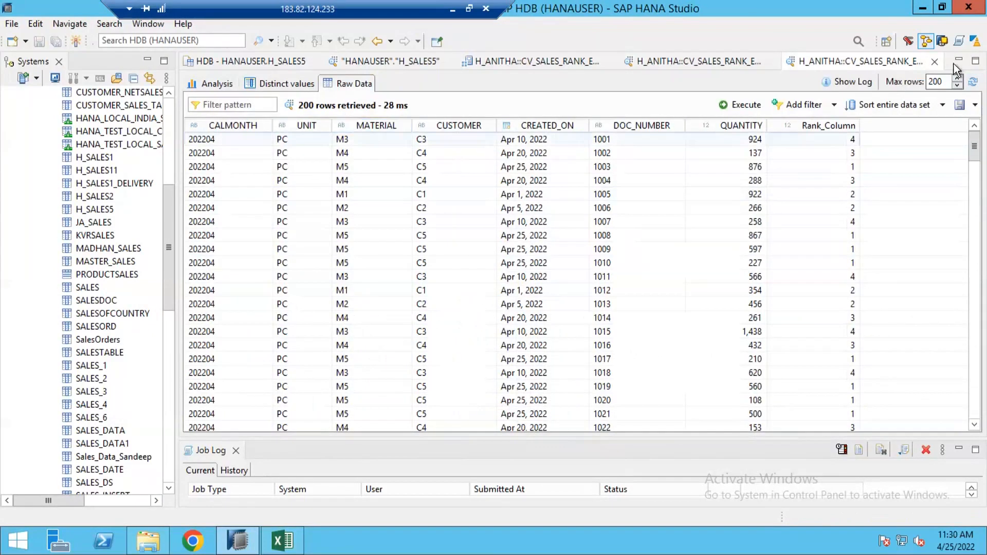
type("0")
left_click(973, 82)
Reduce the preview's analysis table to CALMONTH and CUSTOMER as labels, with no QUANTITY value.
left_click(192, 88)
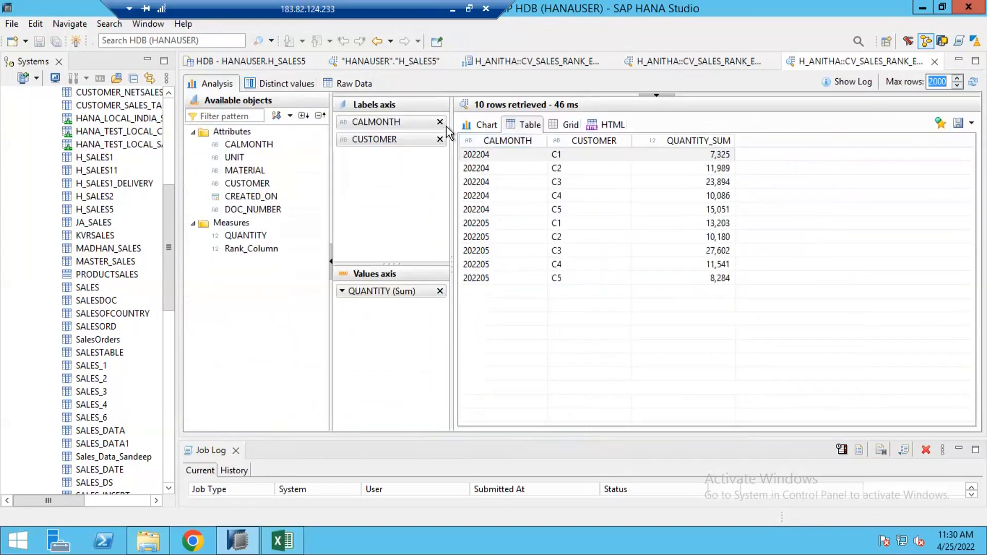
left_click(441, 291)
left_click(441, 140)
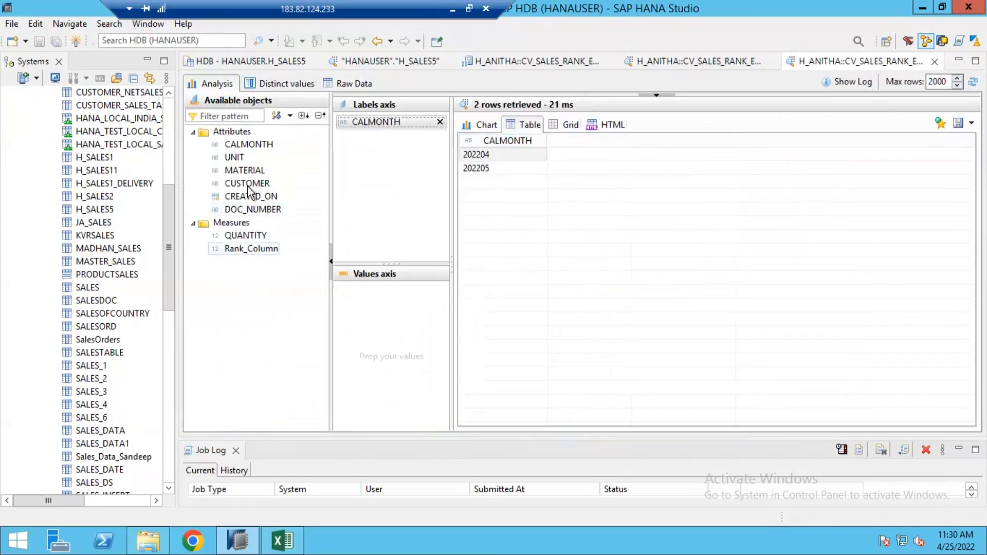
left_click_drag(264, 185, 505, 213)
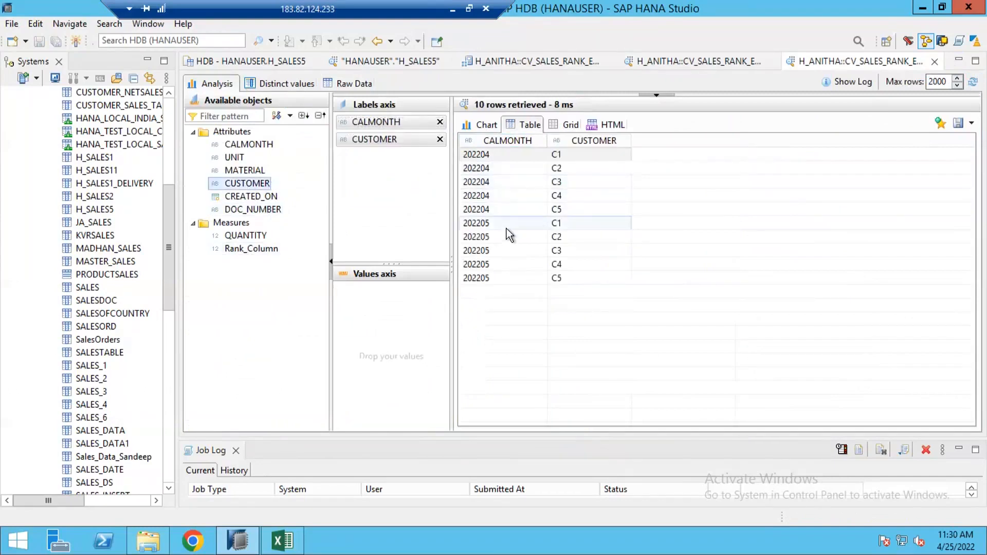
Examine which customers are listed for 202204 and 202205 in the analysis table.
left_click(516, 153)
left_click(500, 195)
left_click(498, 210)
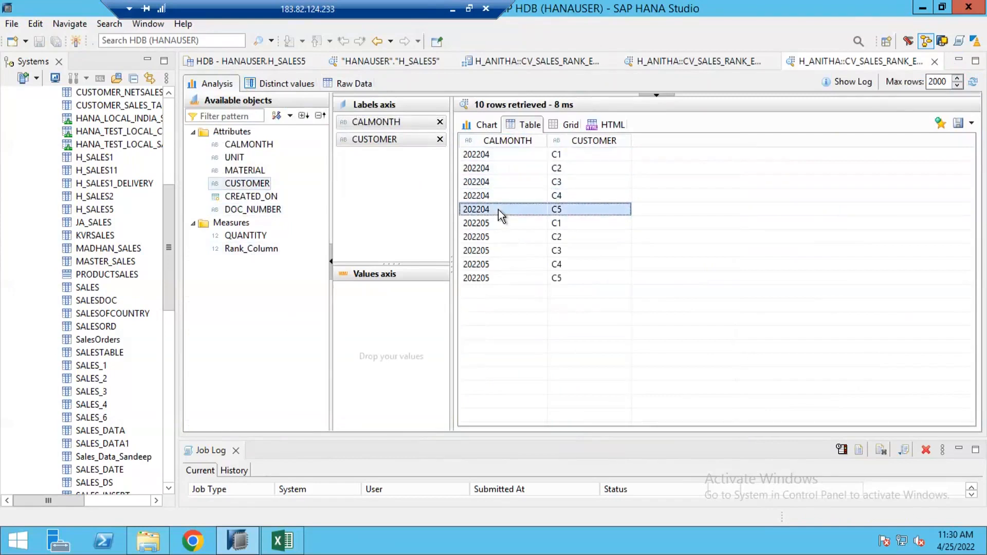
left_click(499, 191)
left_click(500, 182)
left_click(501, 168)
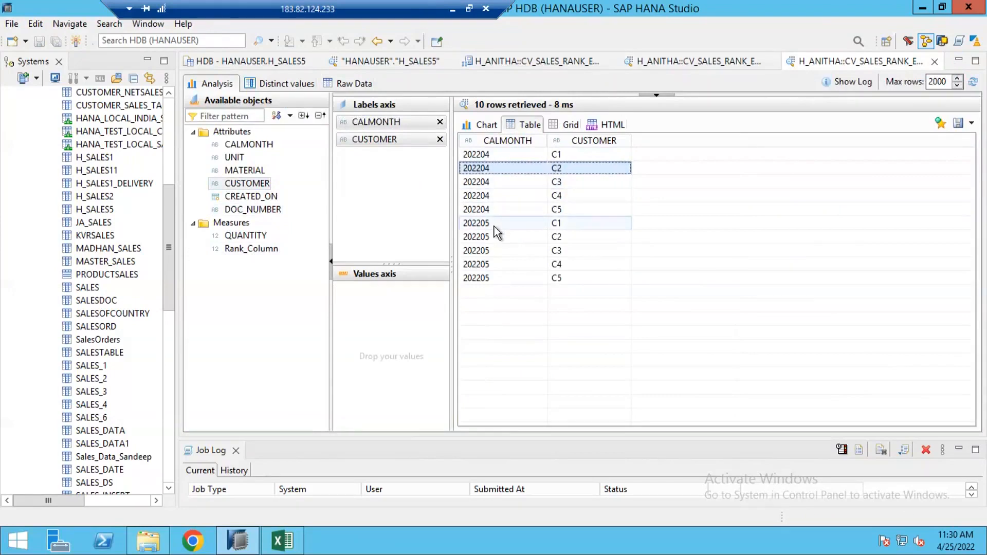
left_click(491, 213)
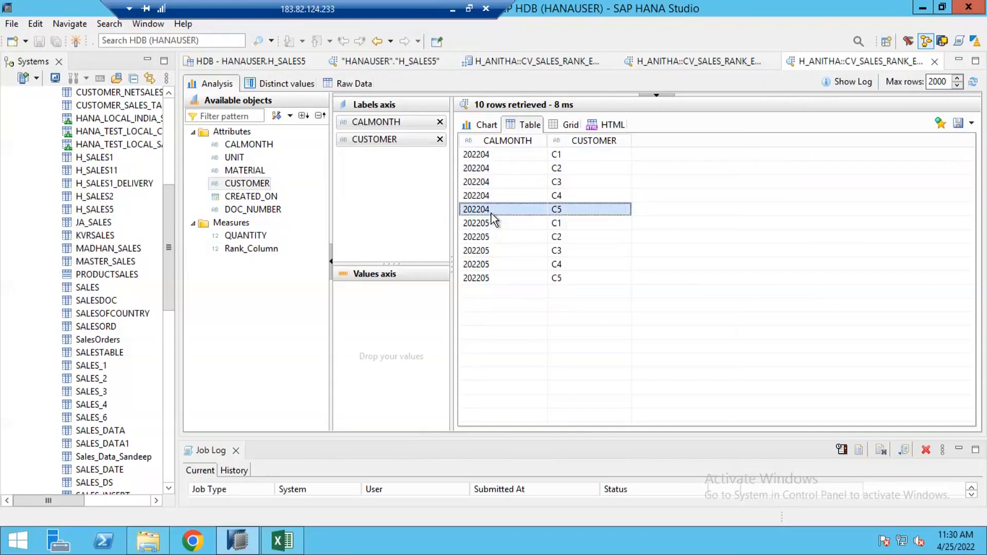
left_click(495, 198)
left_click(500, 179)
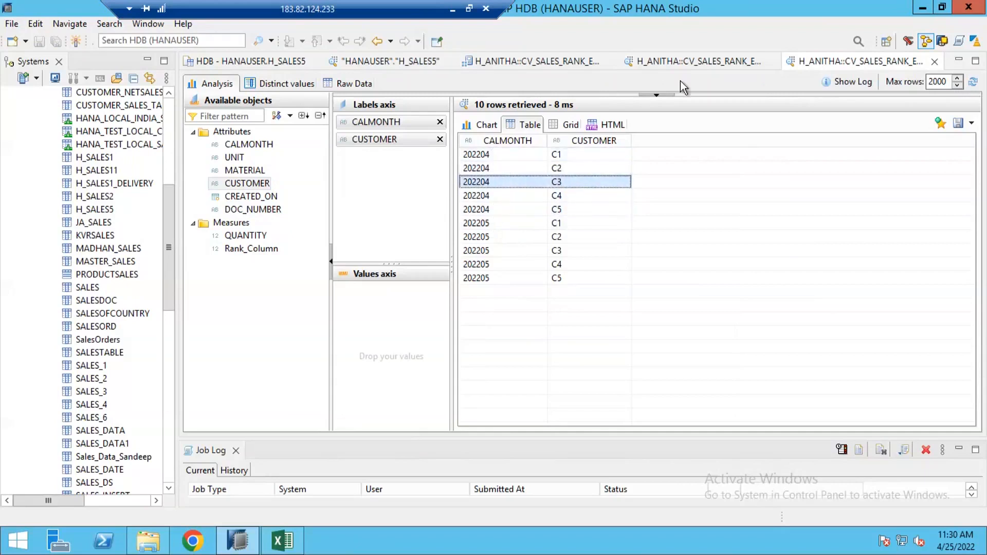
Inspect the threshold and partition settings of the Rank_1 node in the calculation view.
left_click(504, 61)
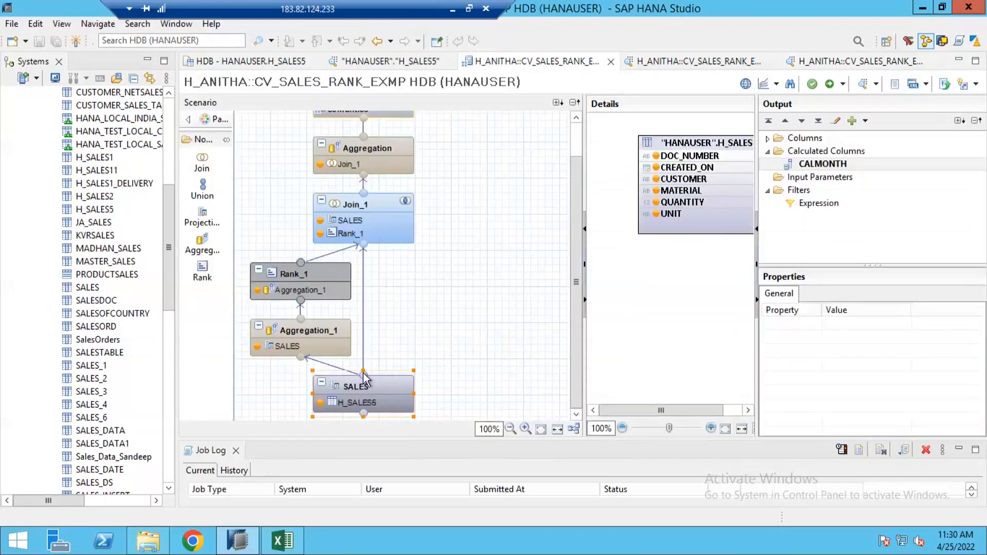
left_click(313, 276)
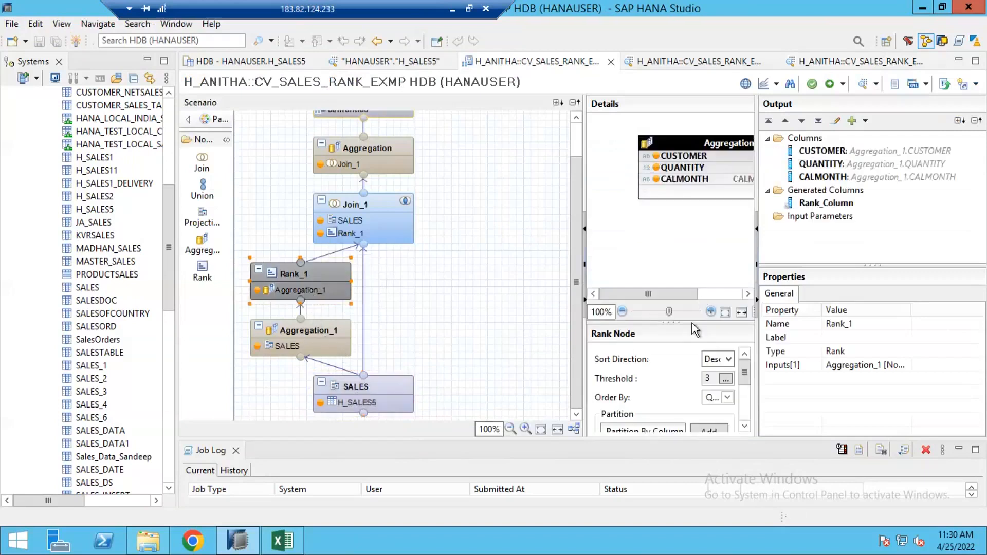
left_click_drag(670, 323, 681, 252)
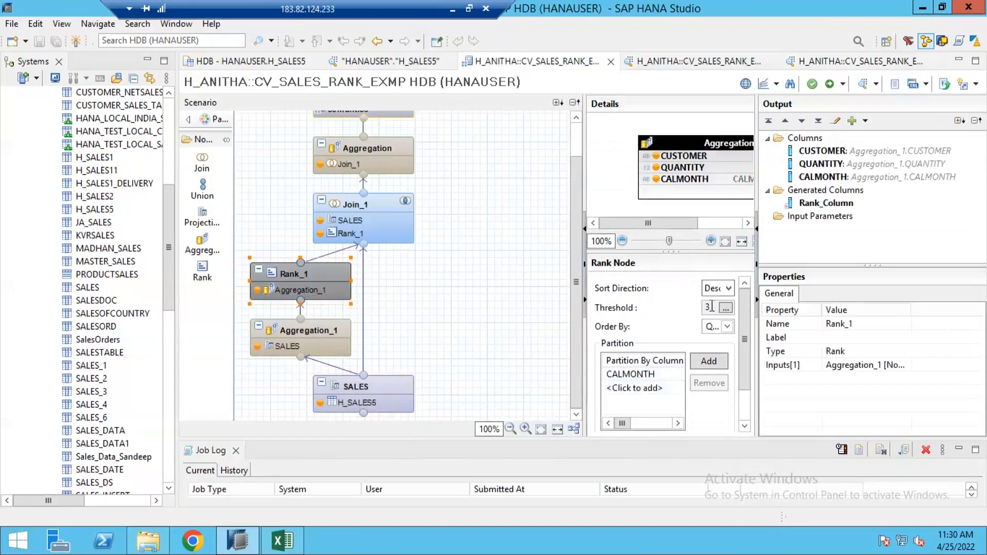
In Join_1, join SALES.CALMONTH to Rank_1.CALMONTH and activate the view.
left_click(377, 201)
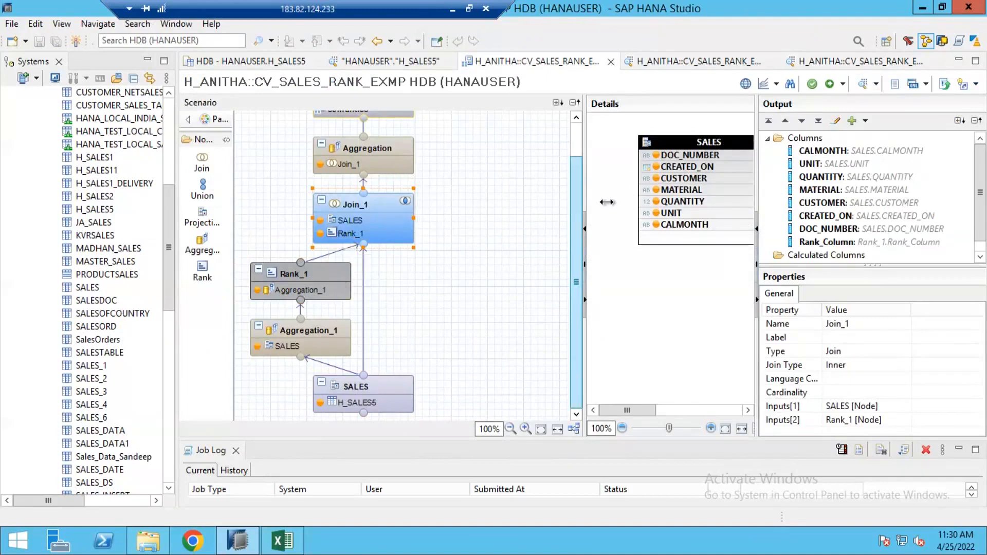
left_click_drag(482, 156, 474, 156)
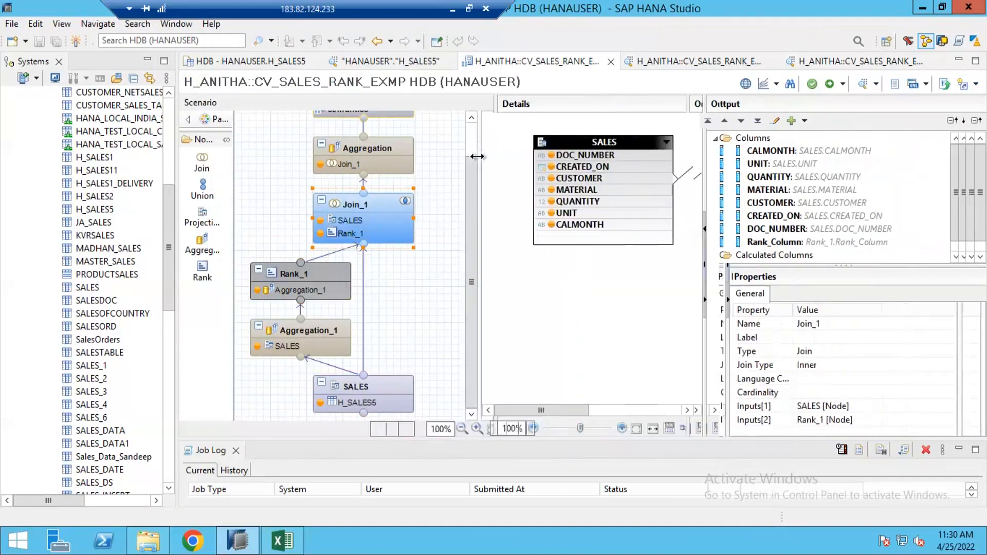
left_click_drag(689, 190, 839, 203)
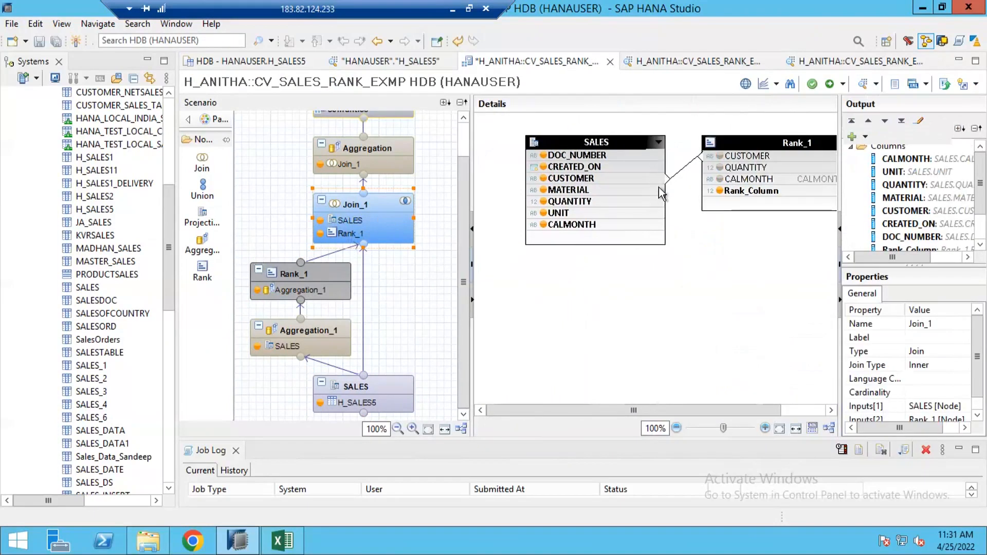
left_click_drag(658, 229, 725, 187)
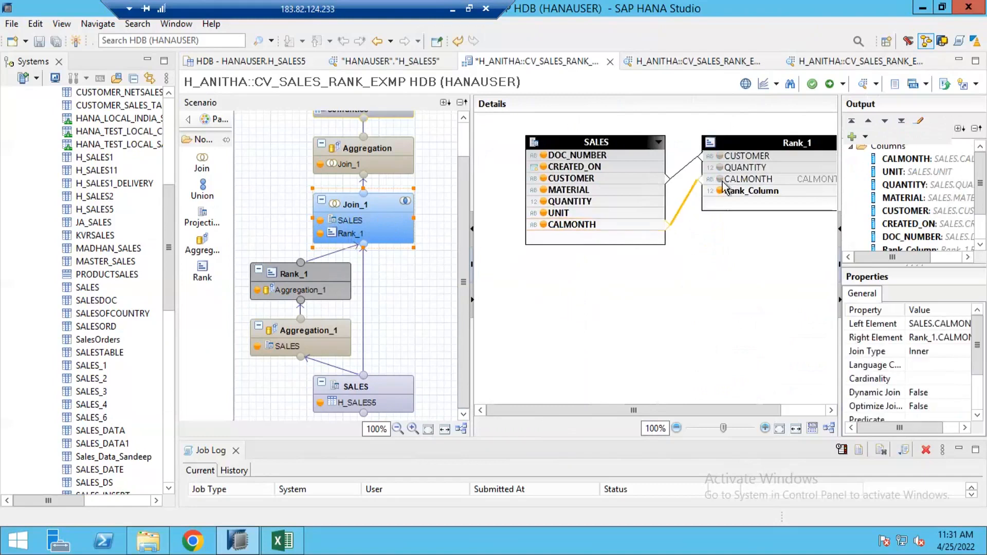
left_click(829, 84)
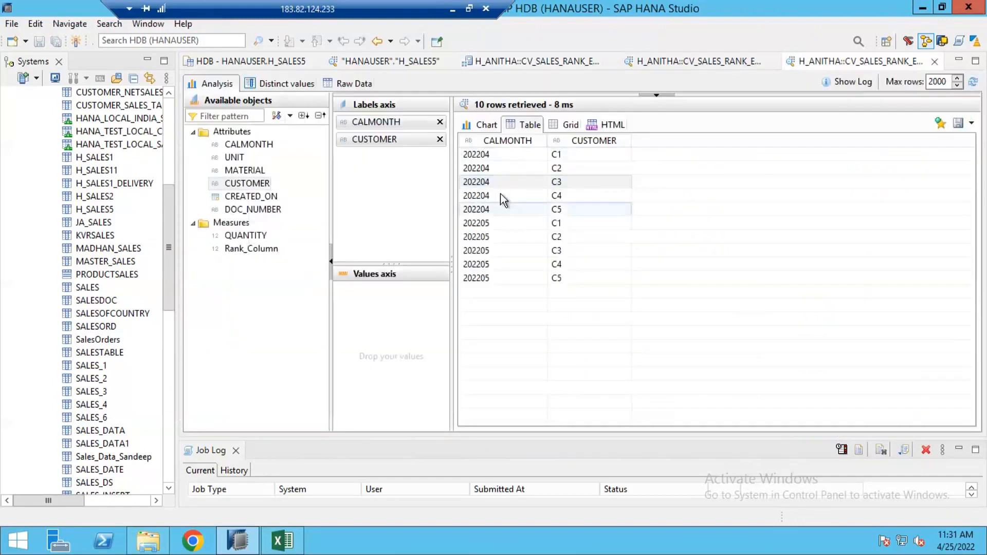
Refresh the view's data preview and review the customers listed for each CALMONTH.
left_click(973, 81)
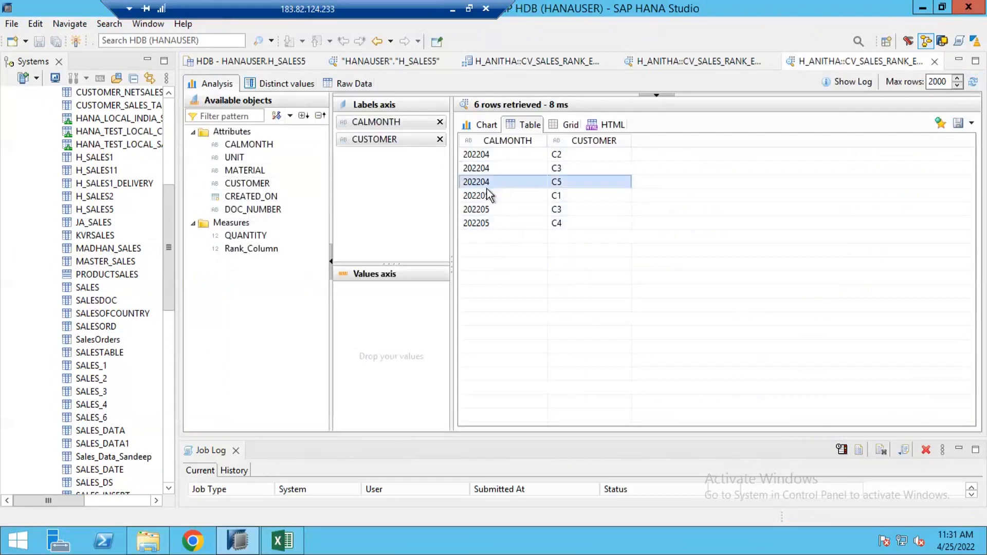
left_click(557, 183)
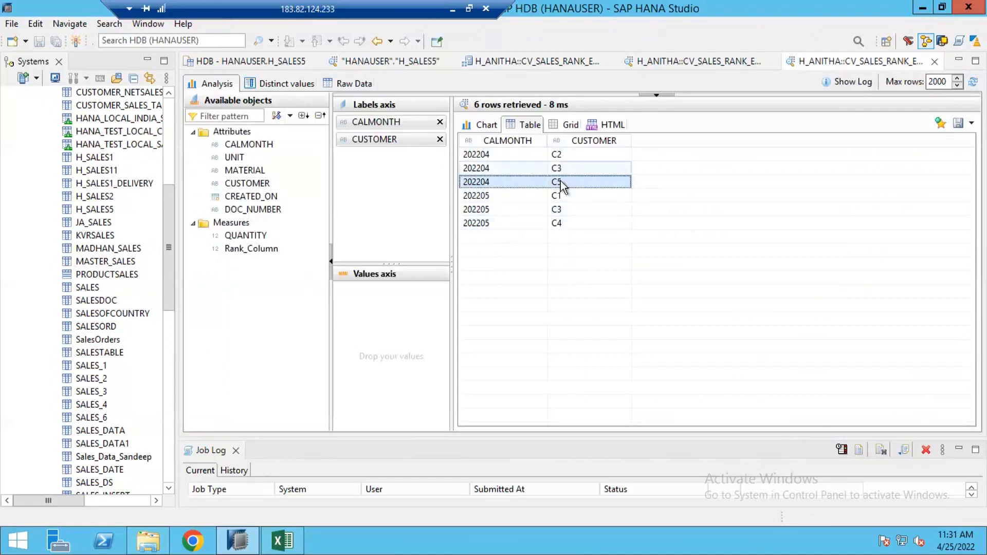
left_click(560, 224)
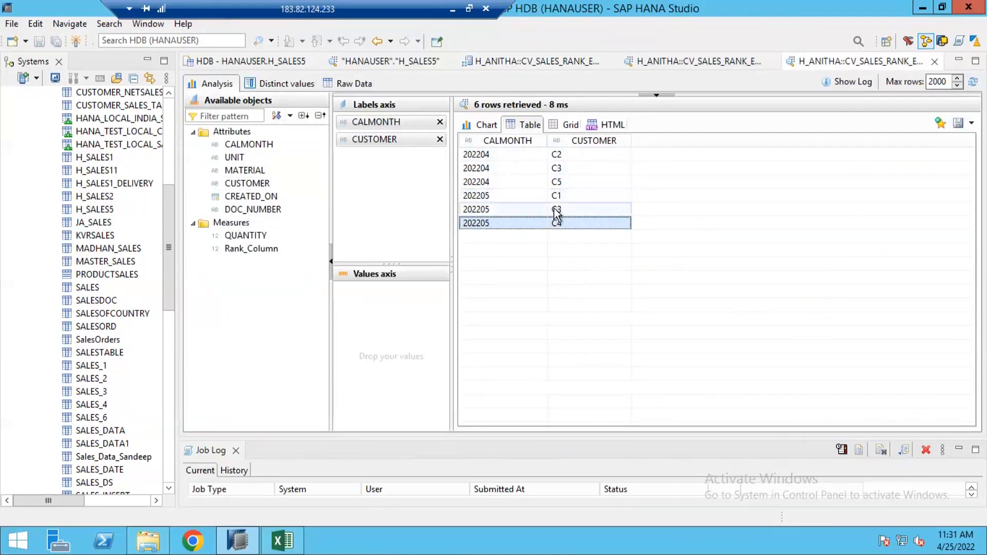
Preview the data of the Rank_1 node and review the ranked customers in each month.
left_click(546, 62)
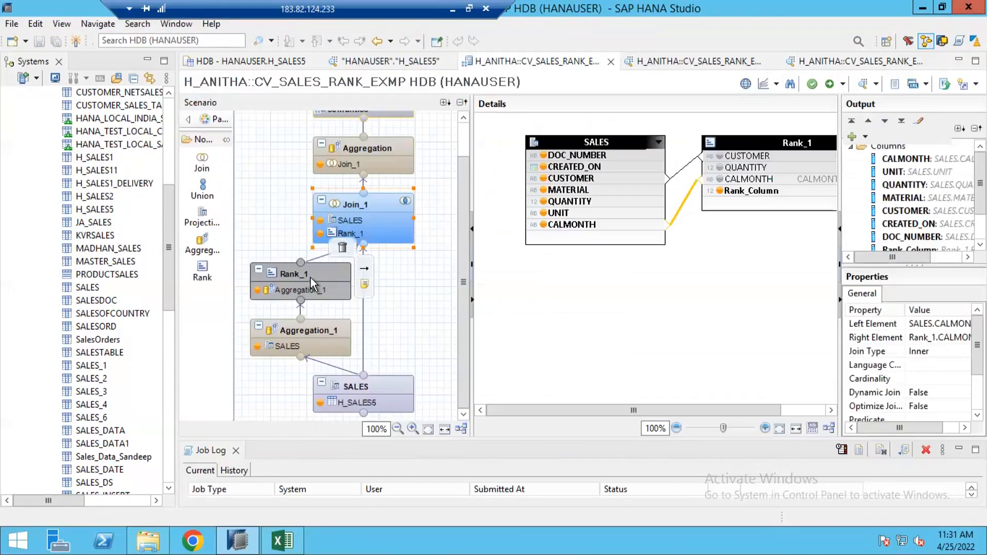
right_click(306, 273)
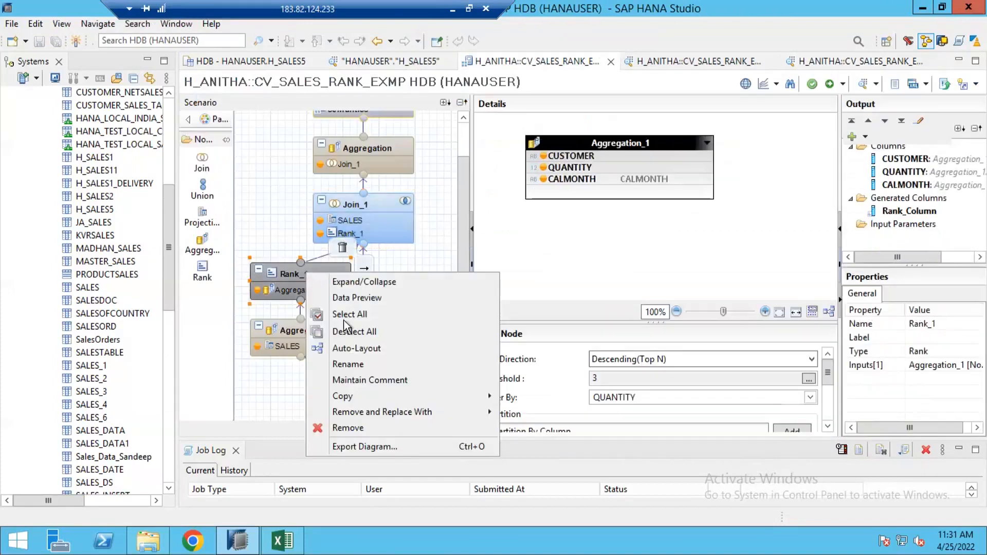
left_click(366, 300)
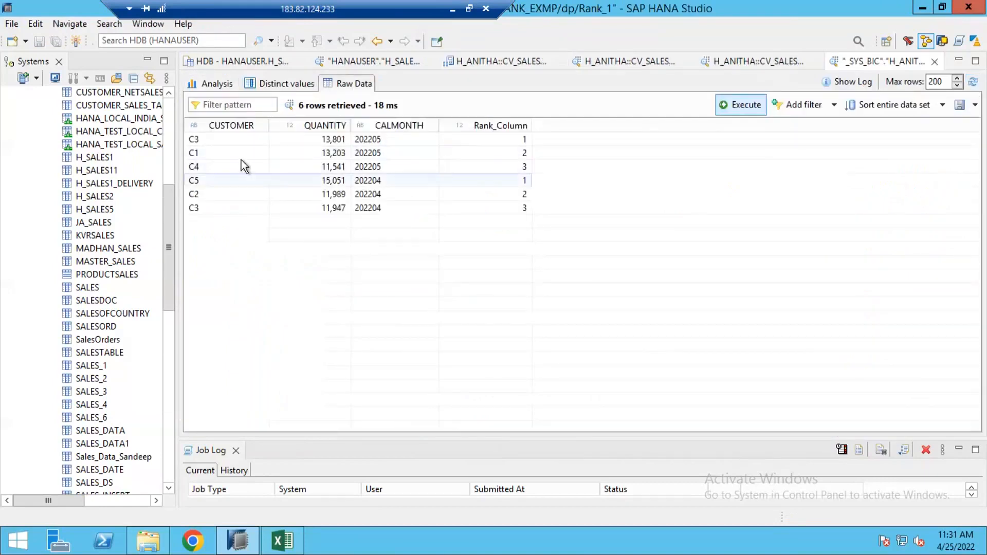
left_click(381, 194)
left_click_drag(377, 209, 383, 138)
left_click(382, 138)
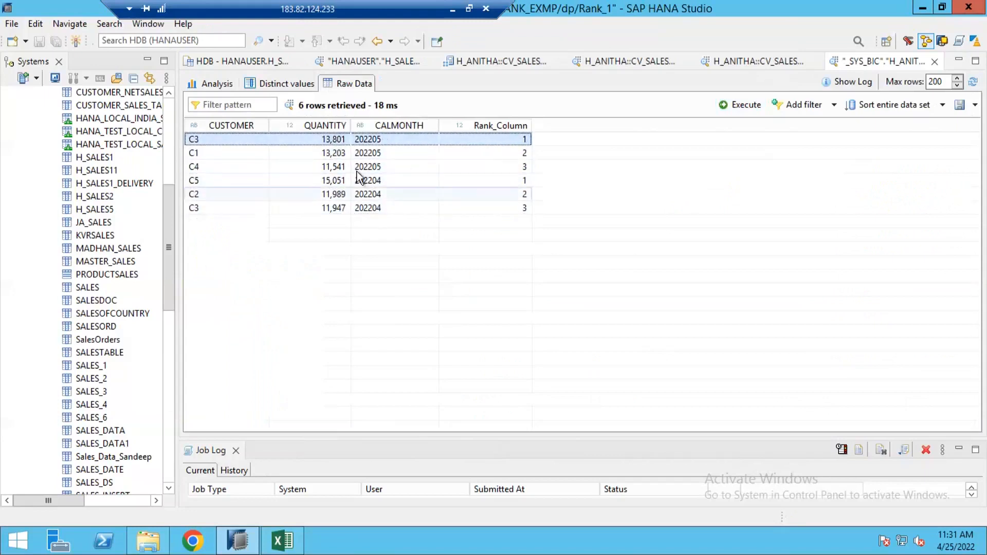
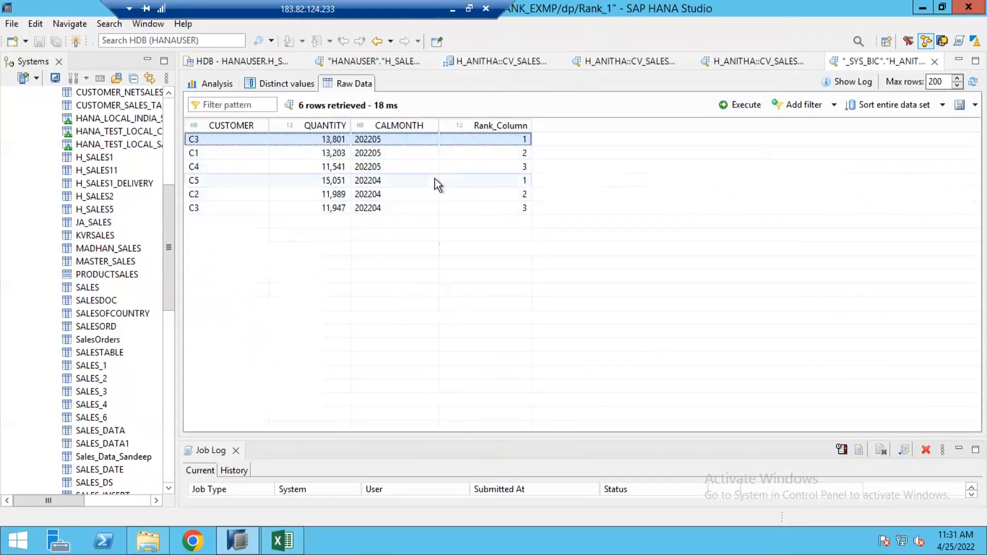
Return to the CV_SALES_RANK_EXMP data preview and show its raw data.
left_click(486, 64)
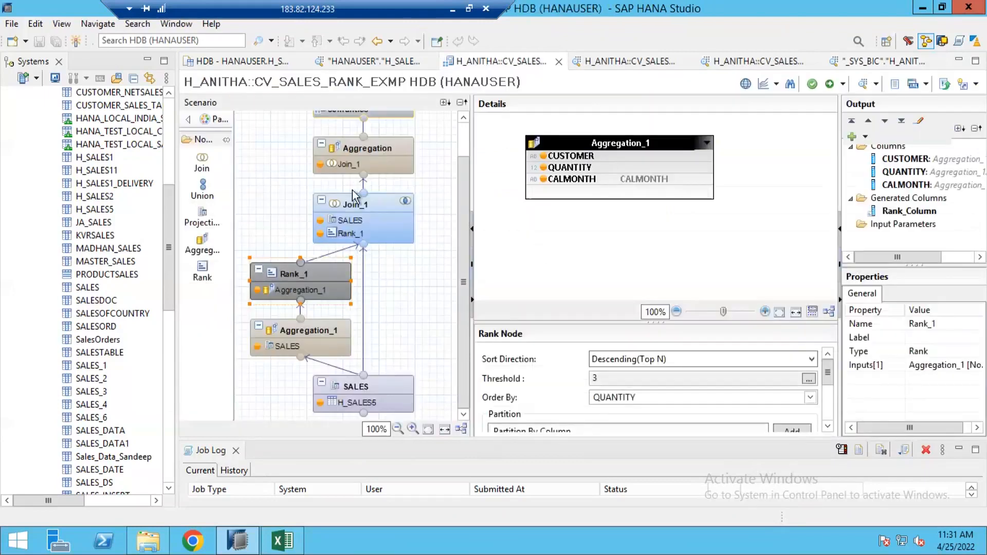
left_click(758, 61)
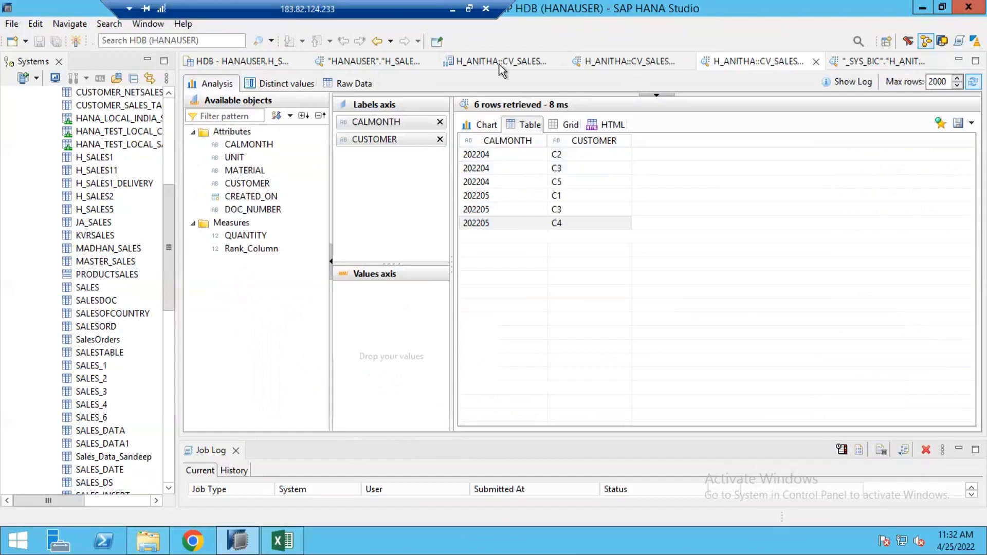
left_click(355, 84)
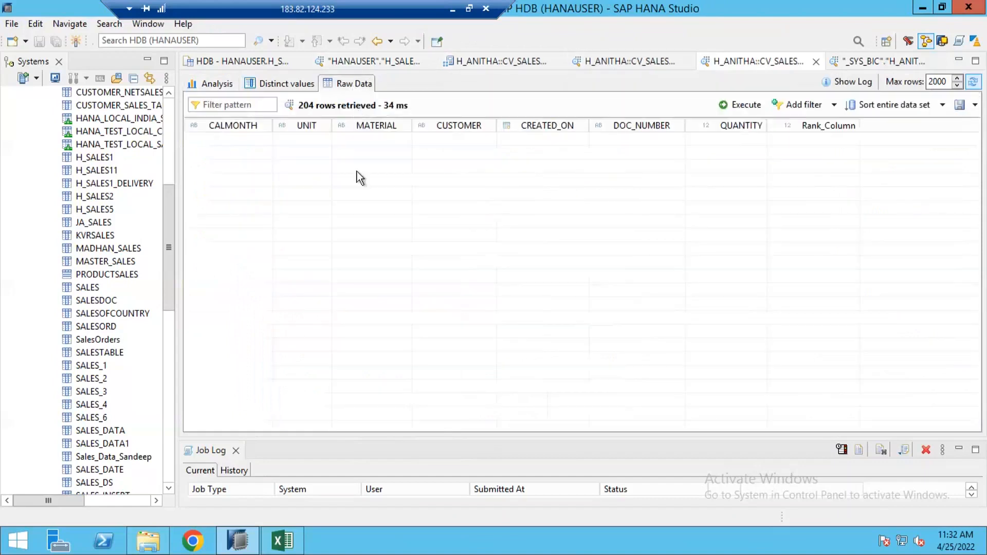
Sort the refreshed raw data in ascending order by Rank_Column and filter it to CALMONTH 202204.
left_click(973, 81)
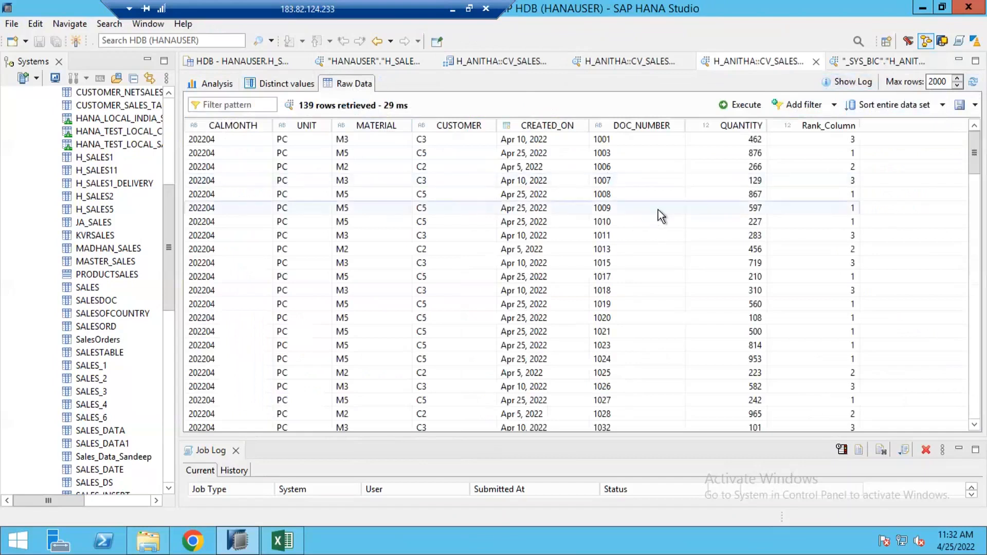
left_click(810, 127)
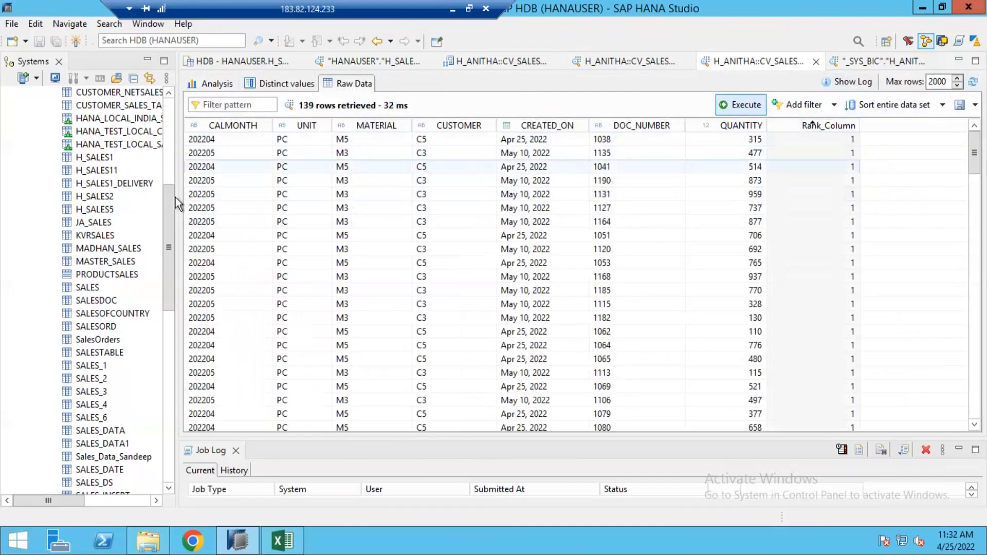
right_click(211, 165)
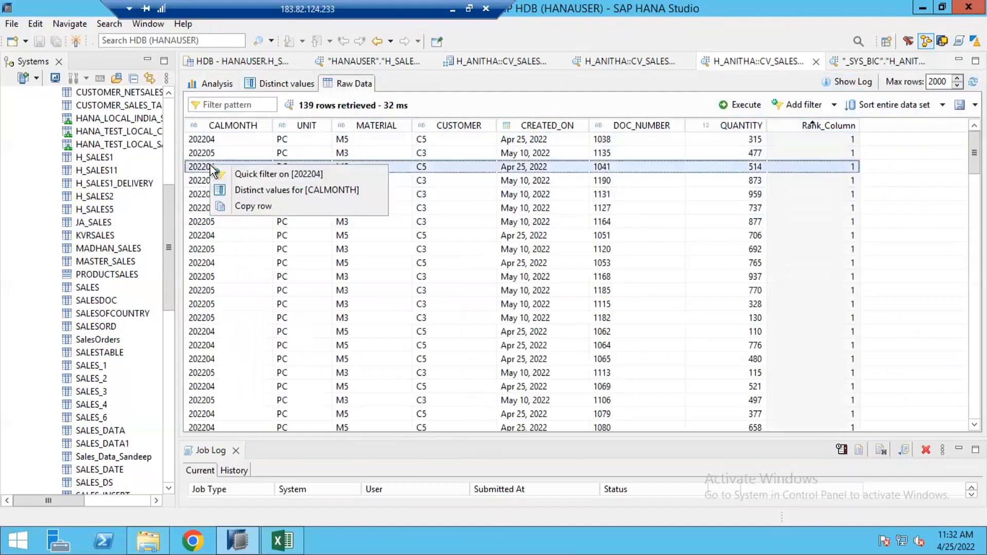
left_click(263, 175)
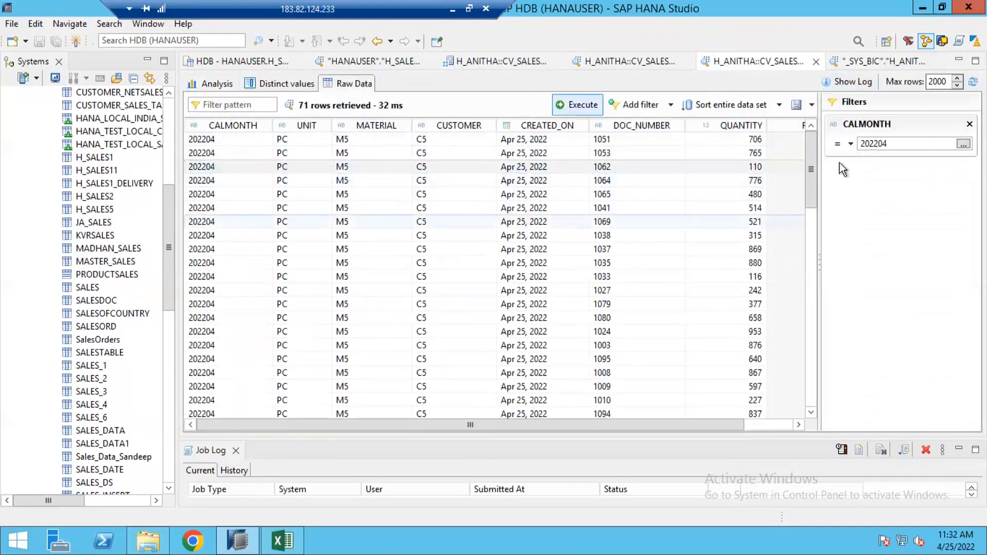
Sort the filtered rows by QUANTITY in descending order and examine the customers with the highest quantities.
left_click(724, 127)
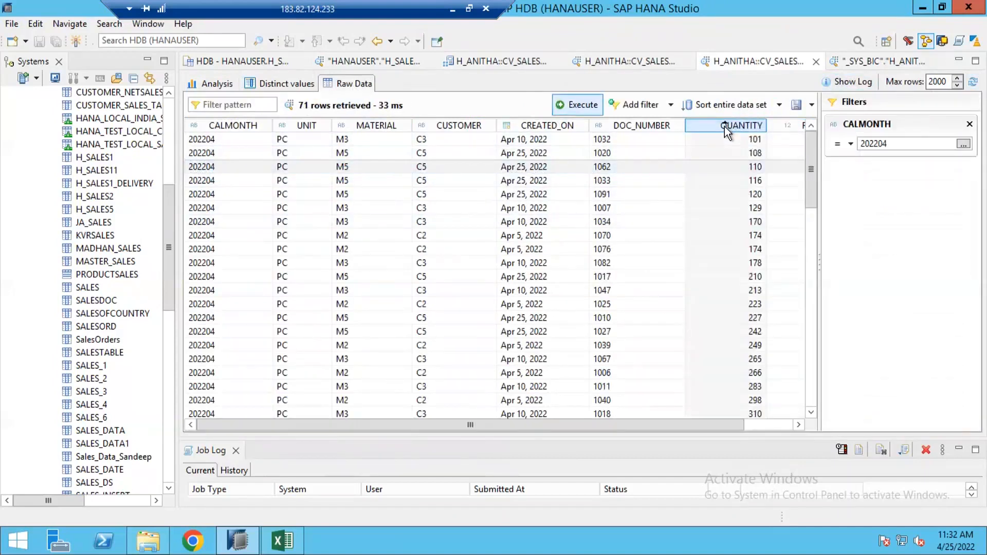
left_click(738, 125)
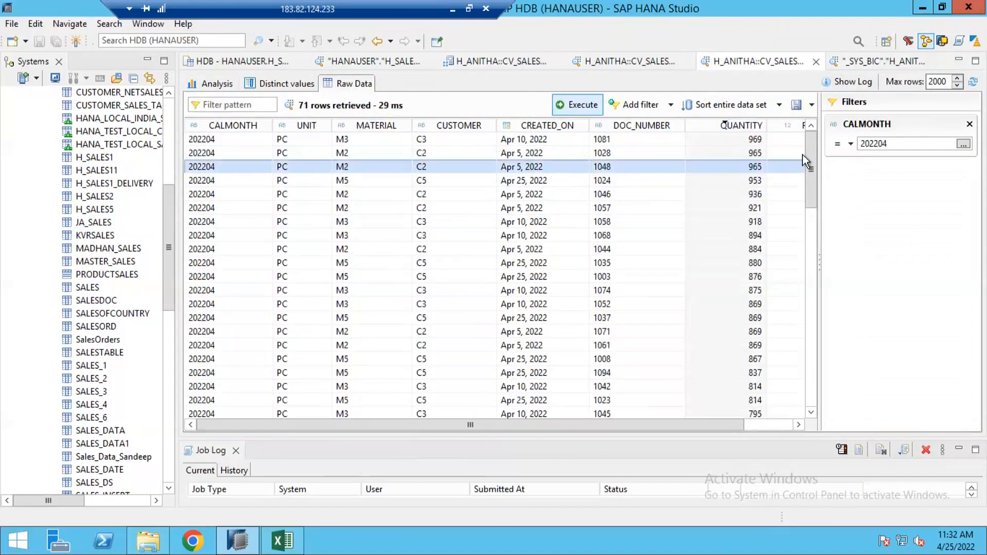
left_click(759, 154)
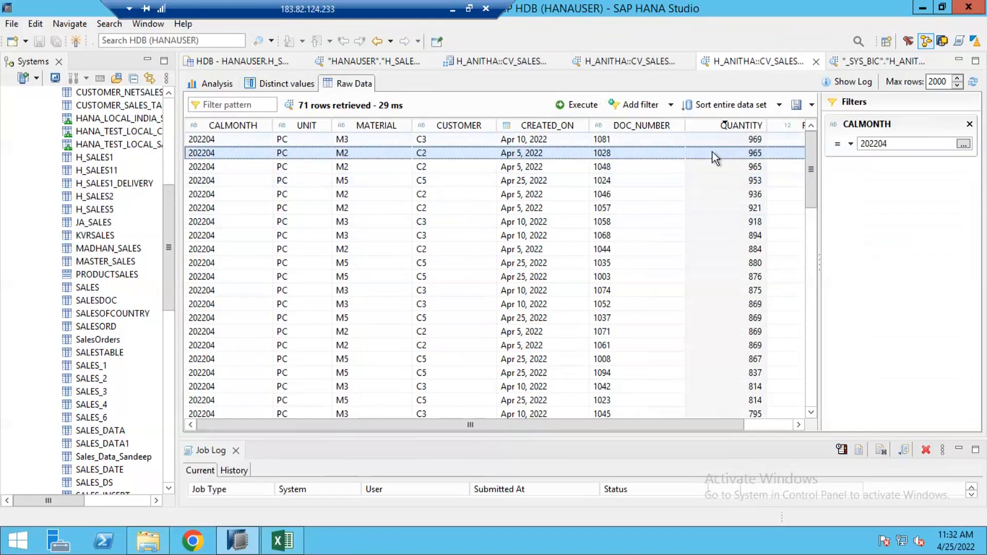
left_click(646, 234)
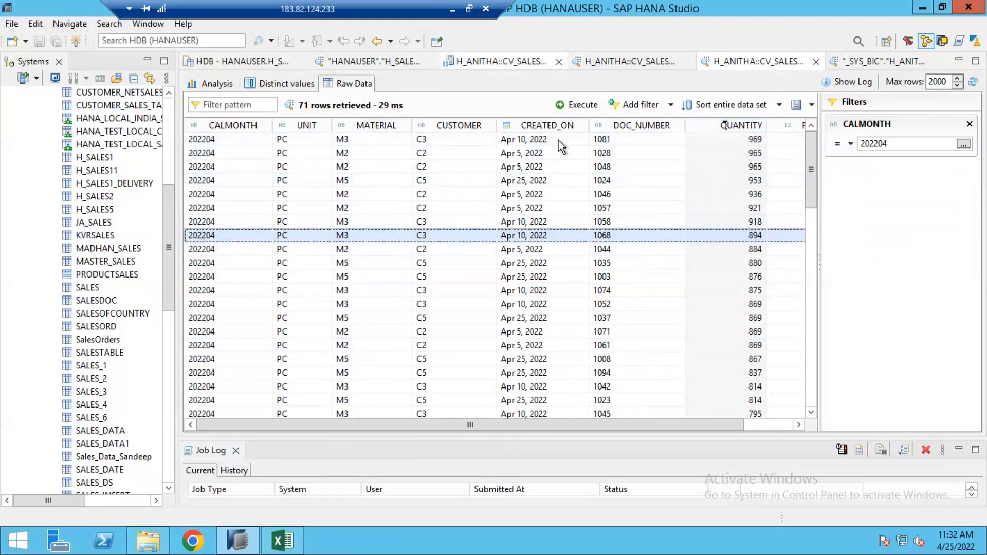
Return to the CV_SALES_RANK_EXMP model and enlarge the Rank_1 node settings to review its sorting and partition.
left_click(506, 62)
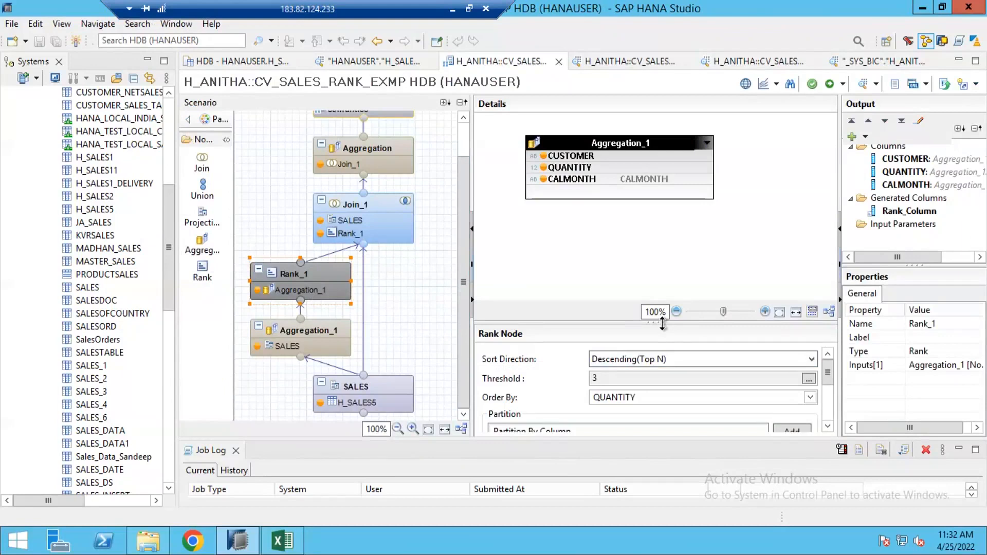
left_click_drag(658, 294, 659, 181)
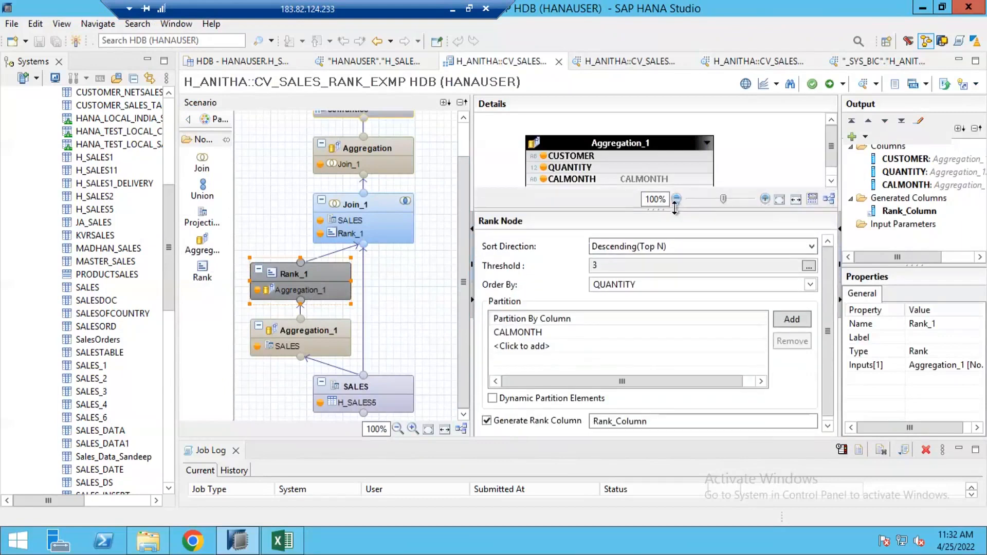